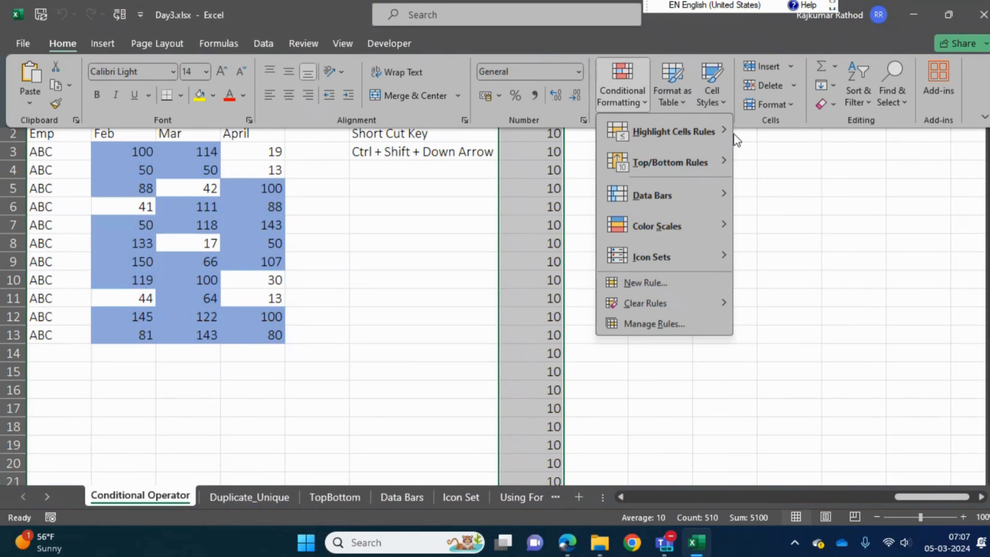
Highlight the duplicate values in column BA with light red fill and dark red text
{"action": "mouse_move", "coordinate": [700, 132]}
{"action": "left_click", "coordinate": [787, 318]}
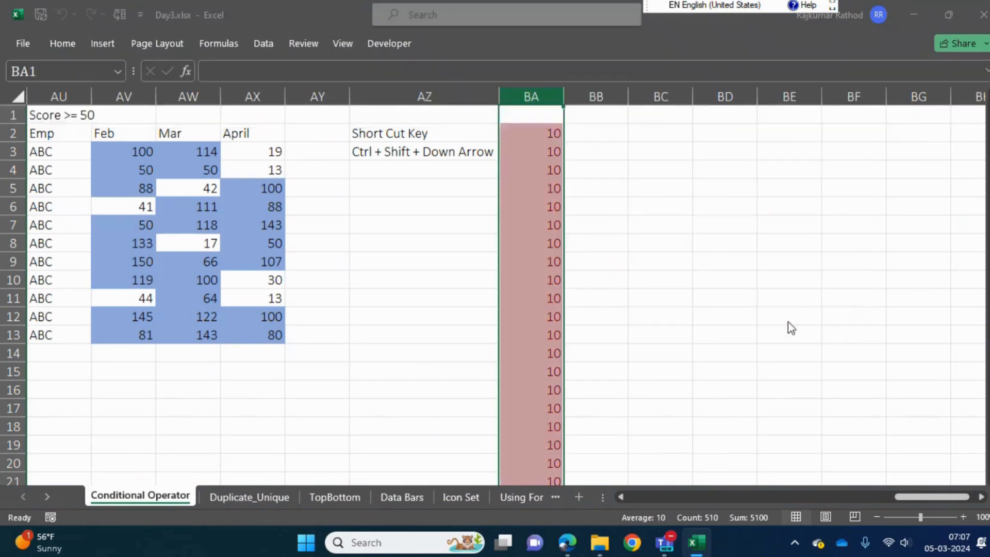
{"action": "left_click", "coordinate": [557, 175]}
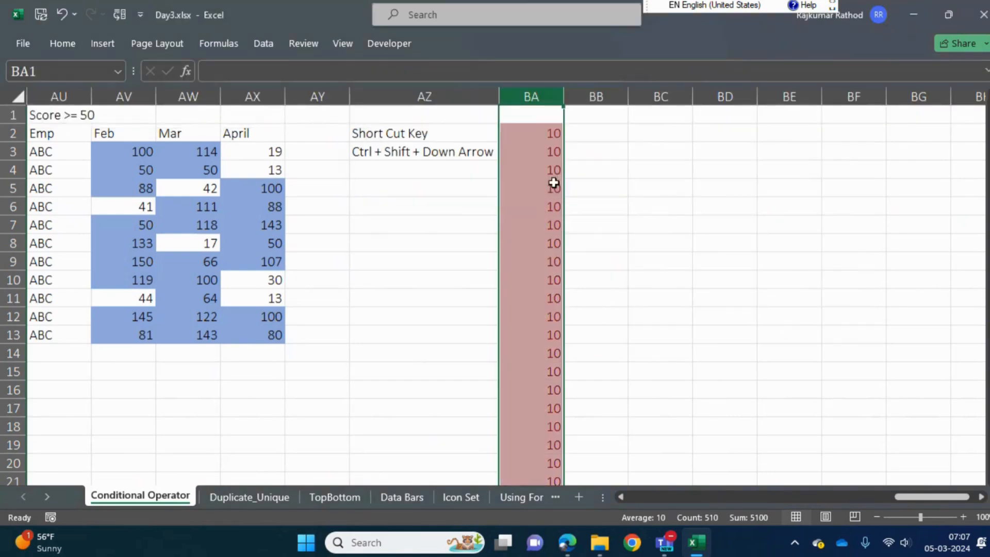
Enter 50 in cells BA15 and BA19 within the highlighted column
{"action": "left_click", "coordinate": [548, 236]}
{"action": "key", "text": "Down"}
{"action": "key", "text": "Down"}
{"action": "key", "text": "Down"}
{"action": "key", "text": "Down"}
{"action": "key", "text": "Down"}
{"action": "key", "text": "Down"}
{"action": "key", "text": "Down"}
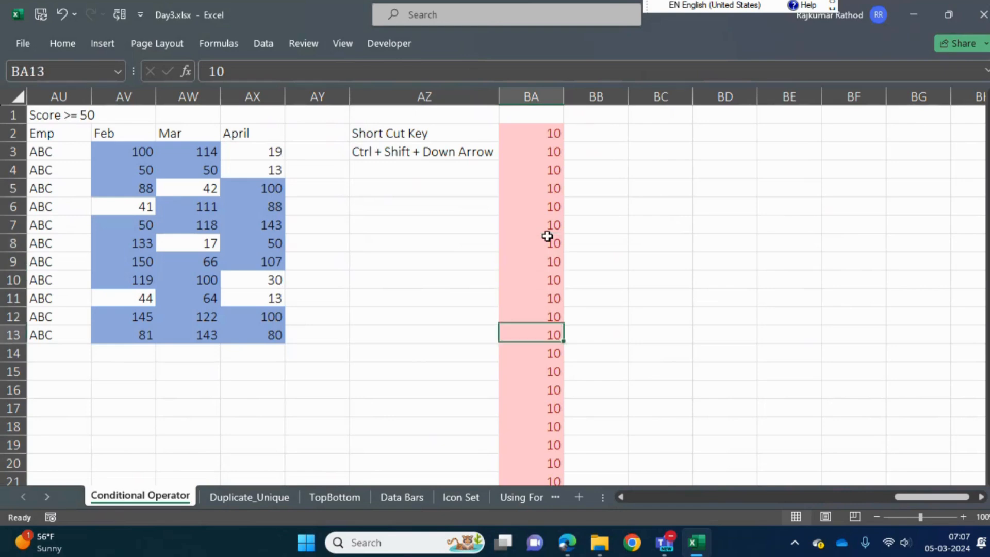
{"action": "type", "text": "50"}
{"action": "key", "text": "Return"}
{"action": "key", "text": "Down"}
{"action": "key", "text": "Down"}
{"action": "key", "text": "Down"}
{"action": "type", "text": "50"}
{"action": "key", "text": "Return"}
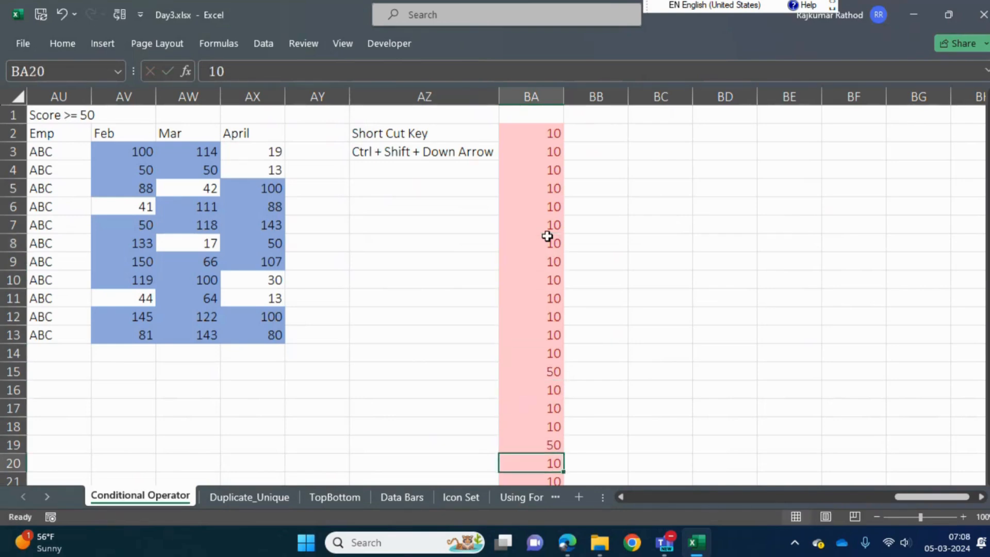
Change the value in cell BA19 to 80
{"action": "key", "text": "Up"}
{"action": "type", "text": "80"}
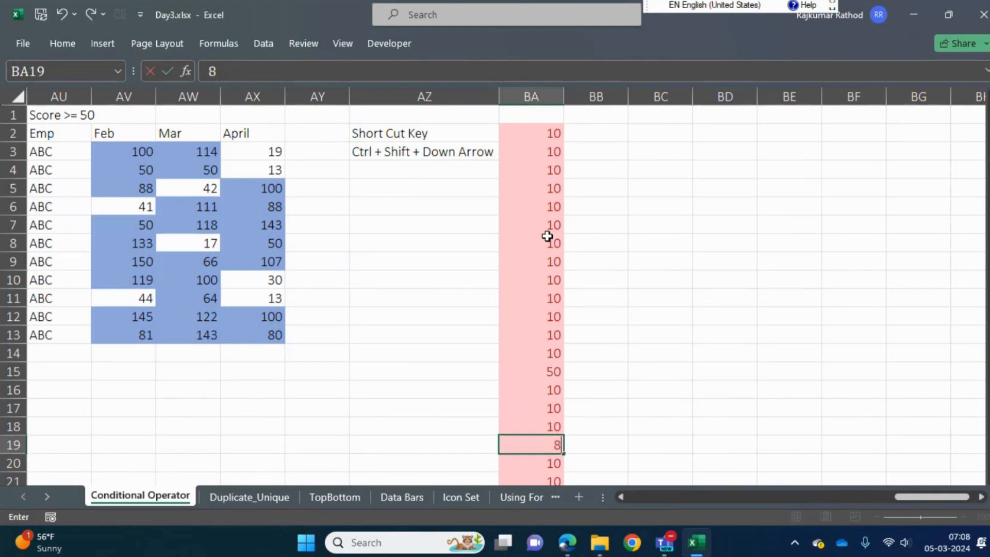
{"action": "key", "text": "Return"}
{"action": "key", "text": "Down"}
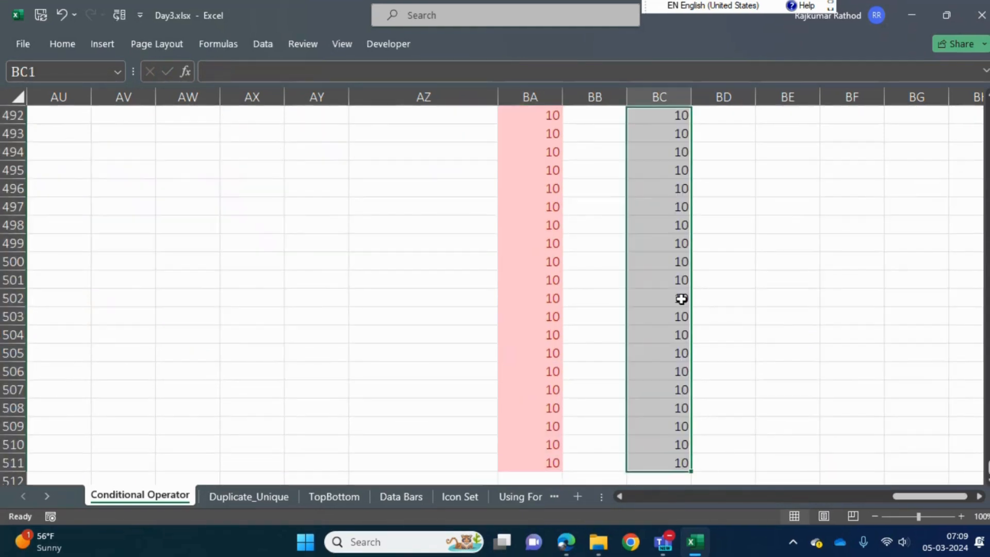
Review the repeated 10s in column BC, selecting cells BC2 to BC14
{"action": "key", "text": "ctrl+shift+Up"}
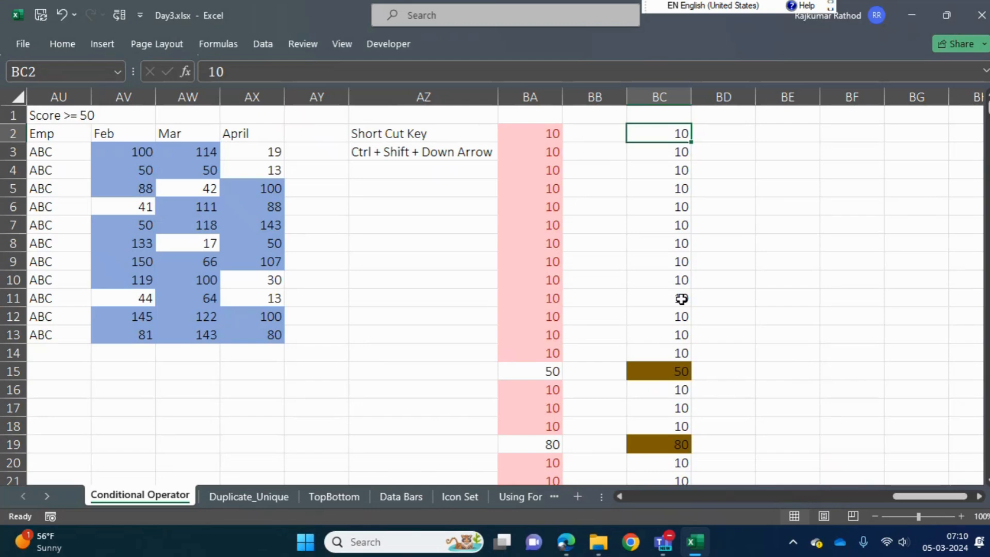
{"action": "key", "text": "ctrl+space"}
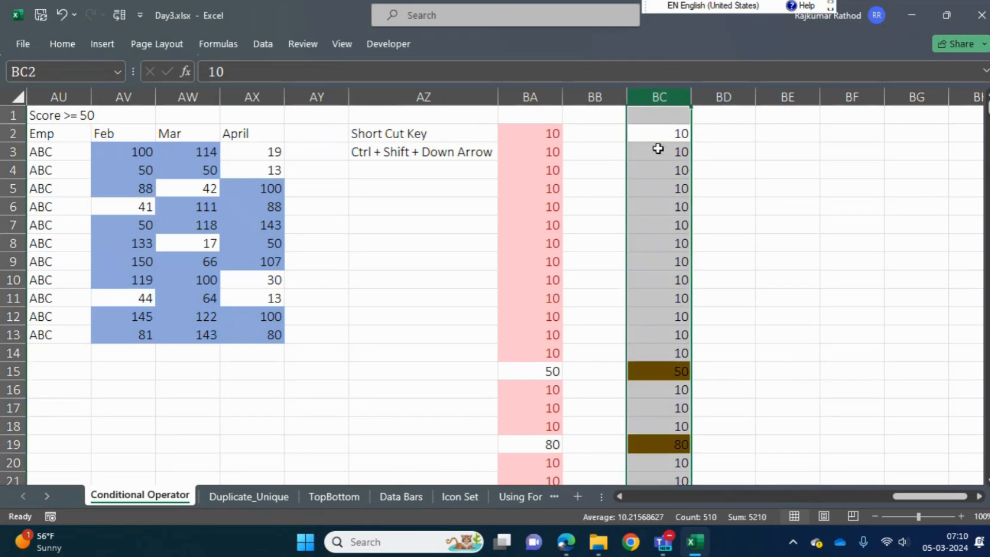
{"action": "key", "text": "Up"}
{"action": "key", "text": "Down"}
{"action": "key", "text": "shift+Down"}
{"action": "key", "text": "shift+Down"}
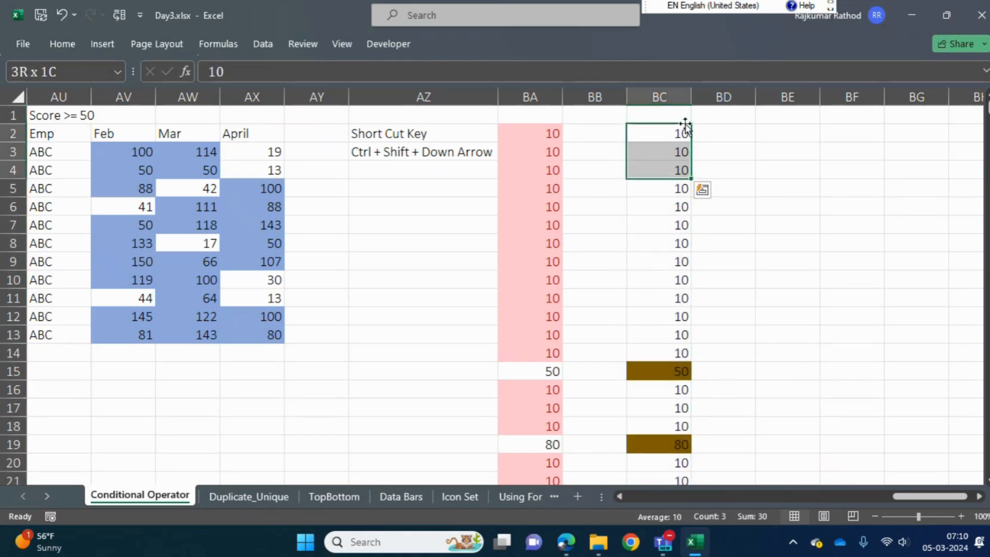
{"action": "key", "text": "shift+Down"}
{"action": "key", "text": "shift+Down"}
{"action": "key", "text": "shift+Down"}
{"action": "key", "text": "shift+Down"}
{"action": "key", "text": "shift+Down"}
{"action": "key", "text": "shift+Down"}
{"action": "key", "text": "shift+Down"}
{"action": "key", "text": "shift+Down"}
{"action": "key", "text": "shift+Down"}
{"action": "key", "text": "shift+Down"}
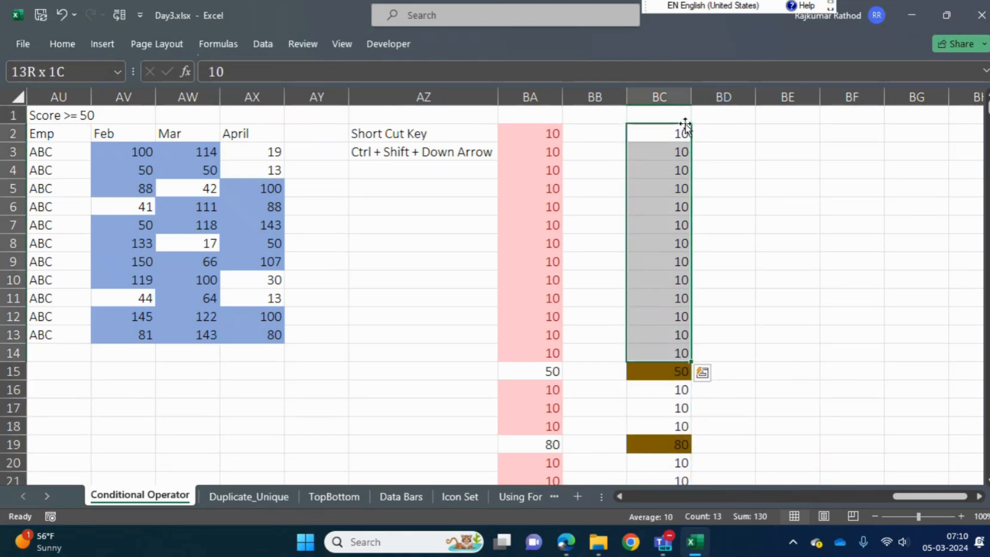
Examine which values further down column BC are highlighted, including the 50 and 80 entries
{"action": "left_click", "coordinate": [667, 375]}
{"action": "key", "text": "Down"}
{"action": "left_click", "coordinate": [666, 375]}
{"action": "key", "text": "Down"}
{"action": "key", "text": "Down"}
{"action": "key", "text": "Down"}
{"action": "key", "text": "Down"}
{"action": "key", "text": "Down"}
{"action": "key", "text": "Down"}
{"action": "key", "text": "Down"}
{"action": "key", "text": "Down"}
{"action": "key", "text": "Down"}
{"action": "key", "text": "Down"}
{"action": "key", "text": "Down"}
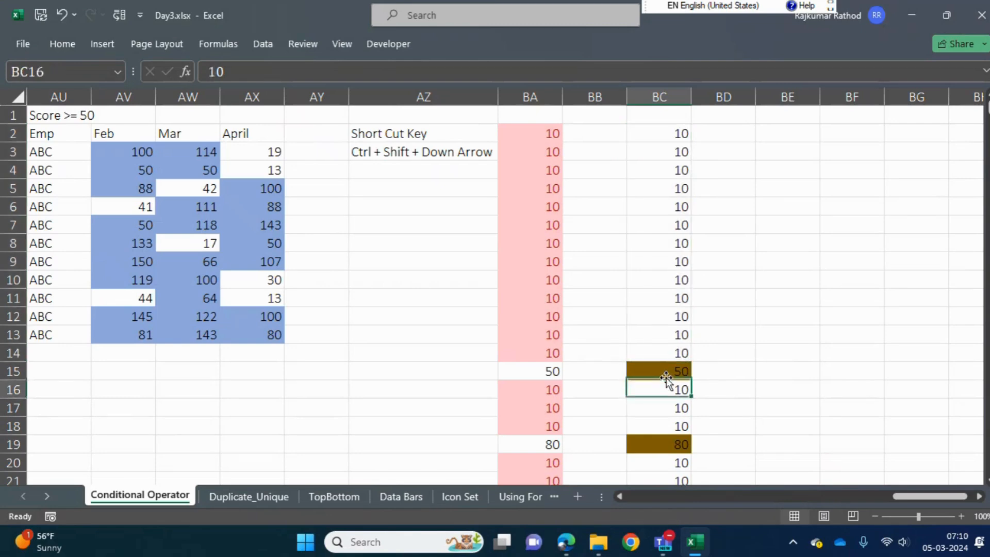
{"action": "key", "text": "Down"}
{"action": "key", "text": "Down"}
{"action": "key", "text": "Down"}
{"action": "key", "text": "Down"}
{"action": "key", "text": "Down"}
{"action": "key", "text": "Down"}
{"action": "key", "text": "Down"}
{"action": "key", "text": "Down"}
{"action": "key", "text": "Down"}
{"action": "key", "text": "Down"}
{"action": "key", "text": "Down"}
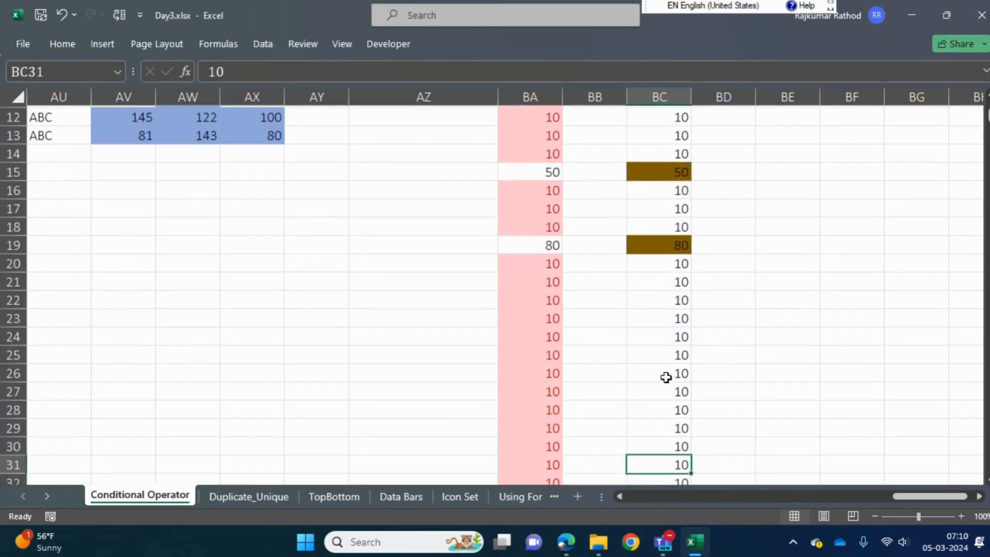
{"action": "key", "text": "ctrl+Up"}
{"action": "key", "text": "Down"}
{"action": "key", "text": "Down"}
{"action": "key", "text": "Down"}
{"action": "key", "text": "Down"}
{"action": "key", "text": "Down"}
{"action": "key", "text": "Down"}
{"action": "key", "text": "Down"}
{"action": "key", "text": "Down"}
{"action": "key", "text": "Down"}
{"action": "key", "text": "Down"}
{"action": "key", "text": "Down"}
{"action": "key", "text": "Down"}
{"action": "key", "text": "Down"}
{"action": "key", "text": "Down"}
{"action": "key", "text": "Down"}
{"action": "key", "text": "Up"}
{"action": "key", "text": "Up"}
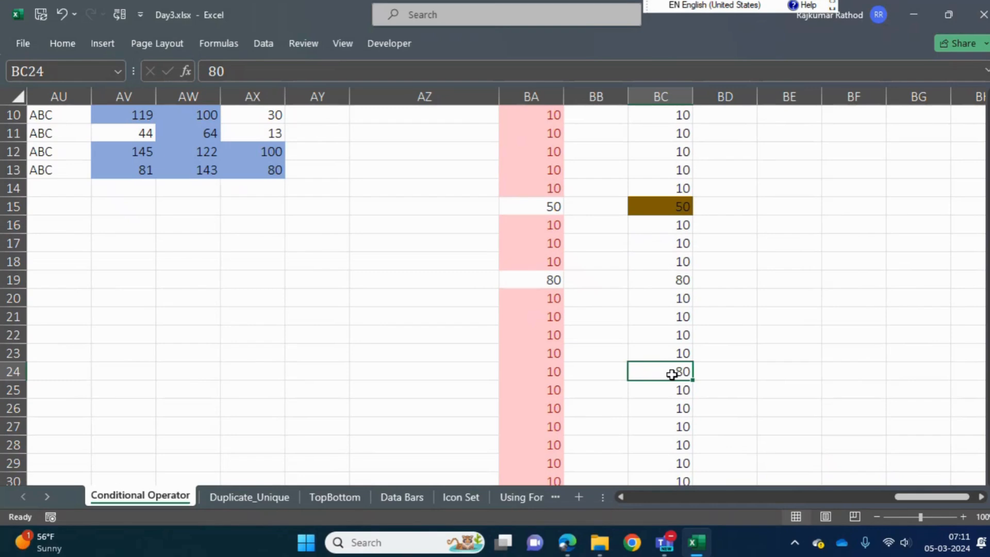
{"action": "key", "text": "ctrl+Up"}
{"action": "key", "text": "Up"}
{"action": "key", "text": "Down"}
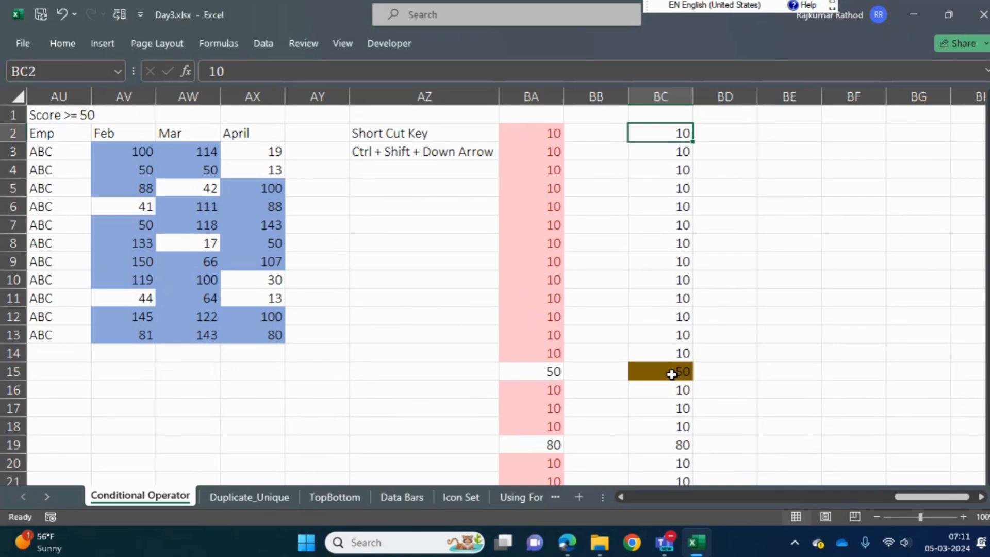
{"action": "key", "text": "Up"}
{"action": "key", "text": "Down"}
Enter a list of seven people's names in cells BE2 to BE8
{"action": "key", "text": "Right"}
{"action": "key", "text": "Right"}
{"action": "key", "text": "Right"}
{"action": "key", "text": "Right"}
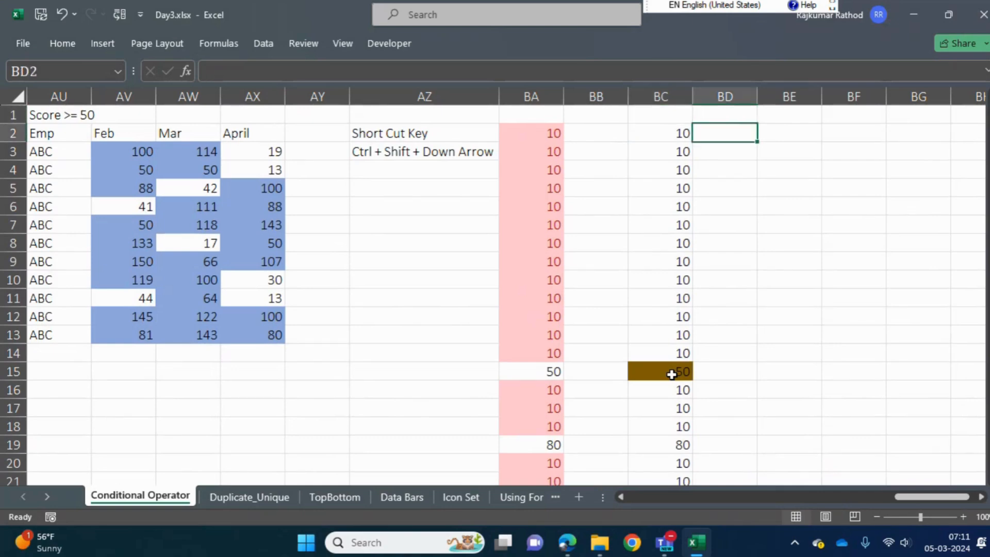
{"action": "key", "text": "Left"}
{"action": "key", "text": "Left"}
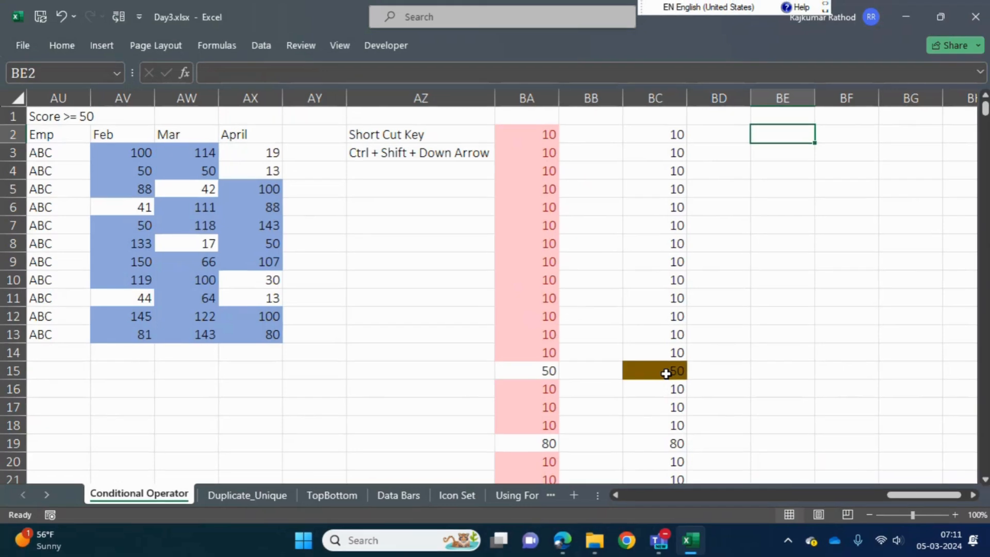
{"action": "type", "text": "Rajkumar"}
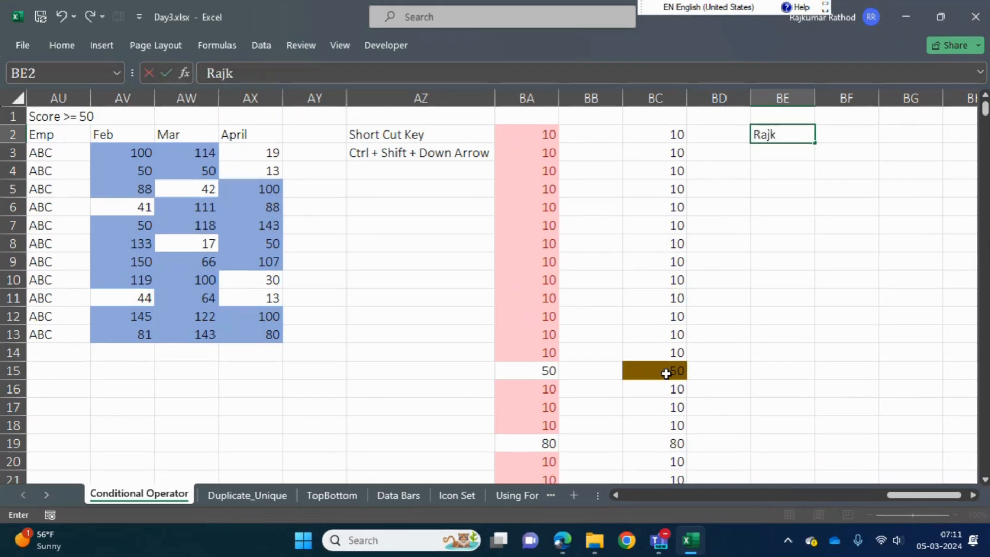
{"action": "key", "text": "Return"}
{"action": "type", "text": "Rathod"}
{"action": "key", "text": "Return"}
{"action": "type", "text": "Meena"}
{"action": "key", "text": "Return"}
{"action": "type", "text": "Chandra"}
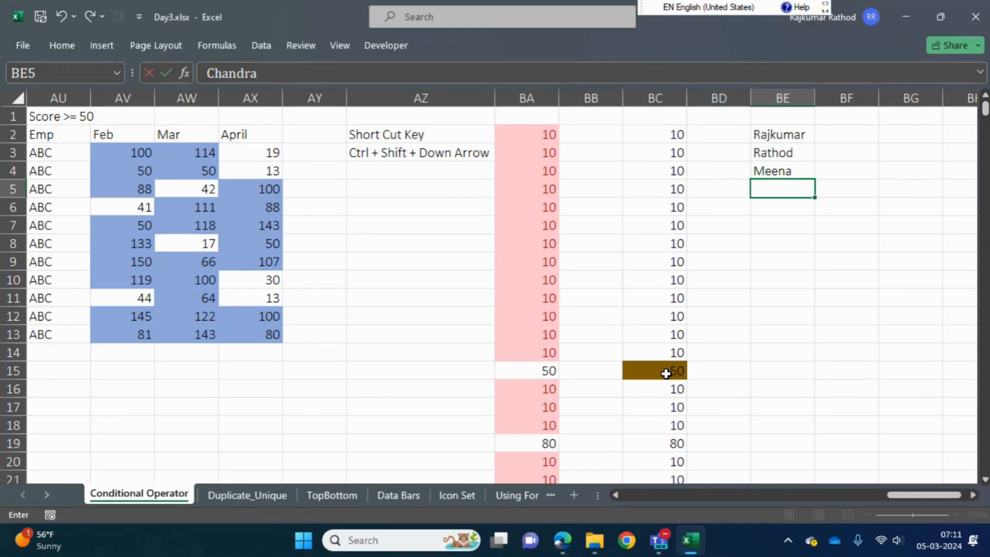
{"action": "key", "text": "Return"}
{"action": "type", "text": "Nilesh"}
{"action": "key", "text": "Return"}
{"action": "type", "text": "Mangesh"}
{"action": "key", "text": "Return"}
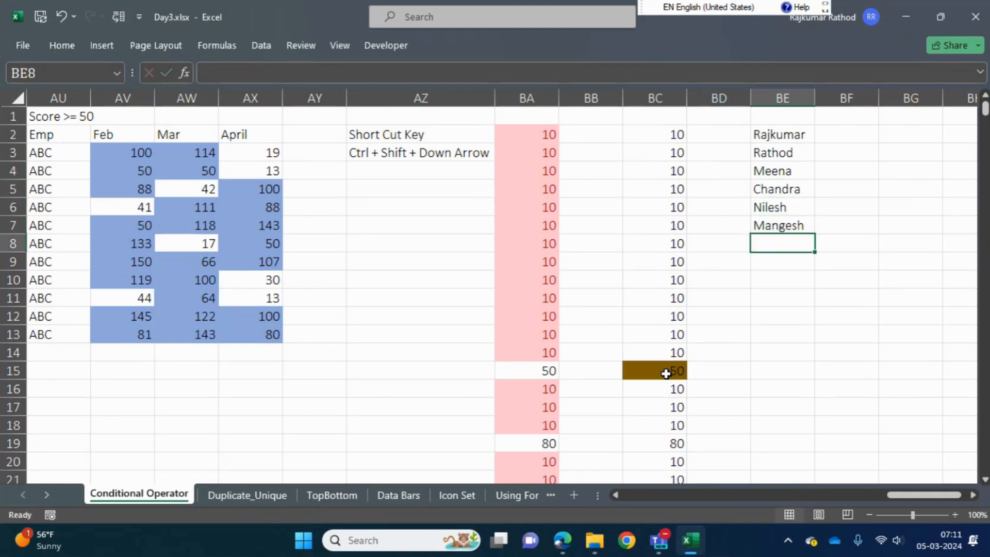
{"action": "type", "text": "Dinesh"}
{"action": "key", "text": "Return"}
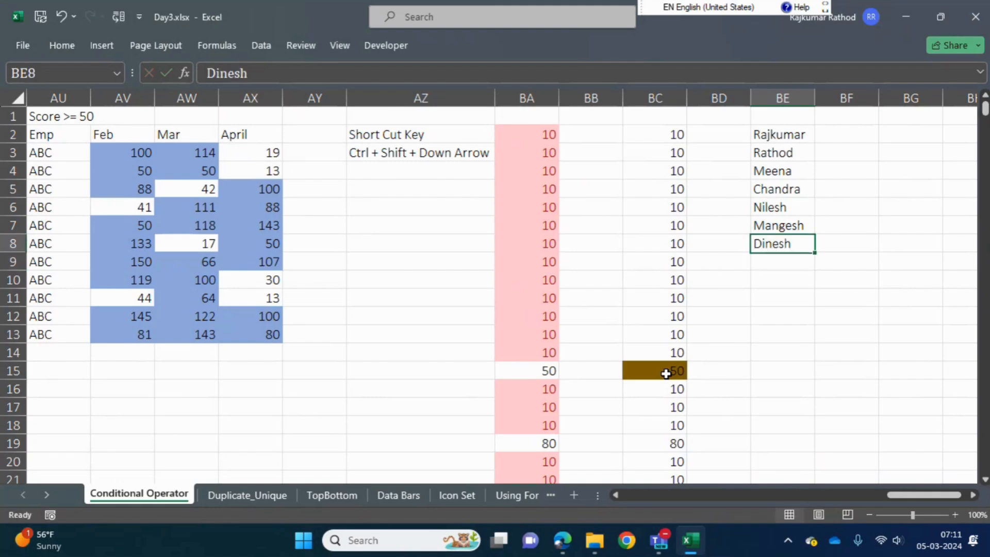
Set up a new conditional formatting rule on BE2:BE8 that formats only unique values
{"action": "key", "text": "ctrl+Up"}
{"action": "key", "text": "ctrl+Up"}
{"action": "key", "text": "ctrl+shift+Down"}
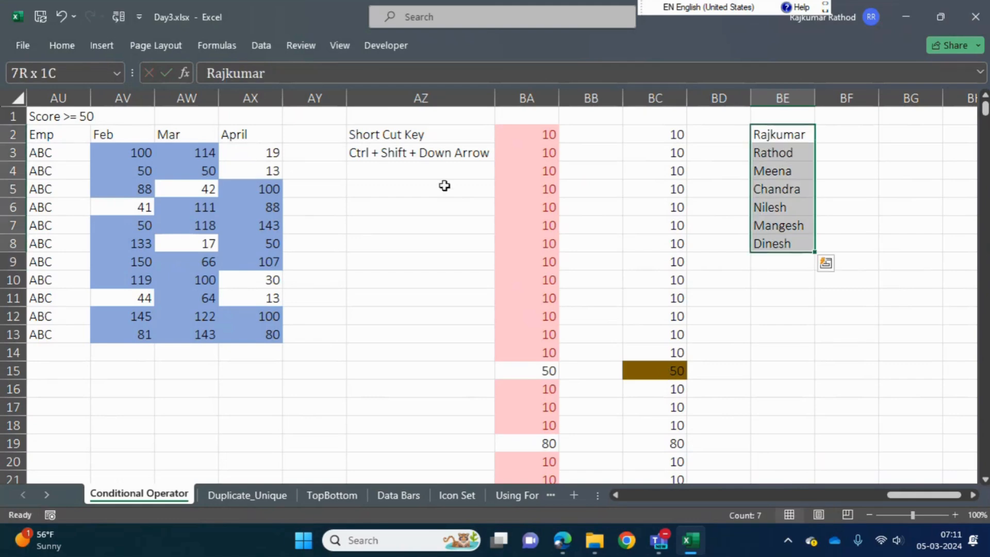
{"action": "left_click", "coordinate": [70, 46]}
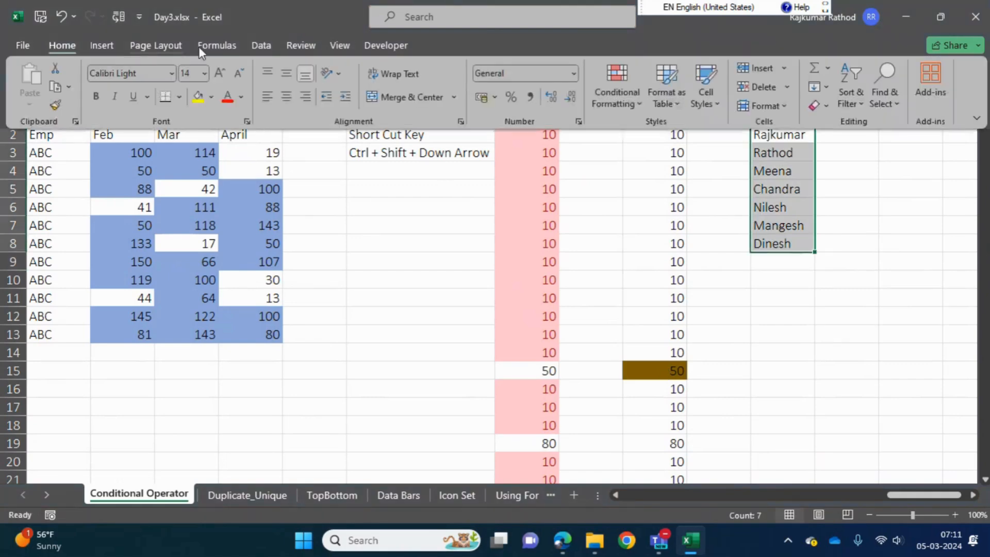
{"action": "left_click", "coordinate": [634, 98]}
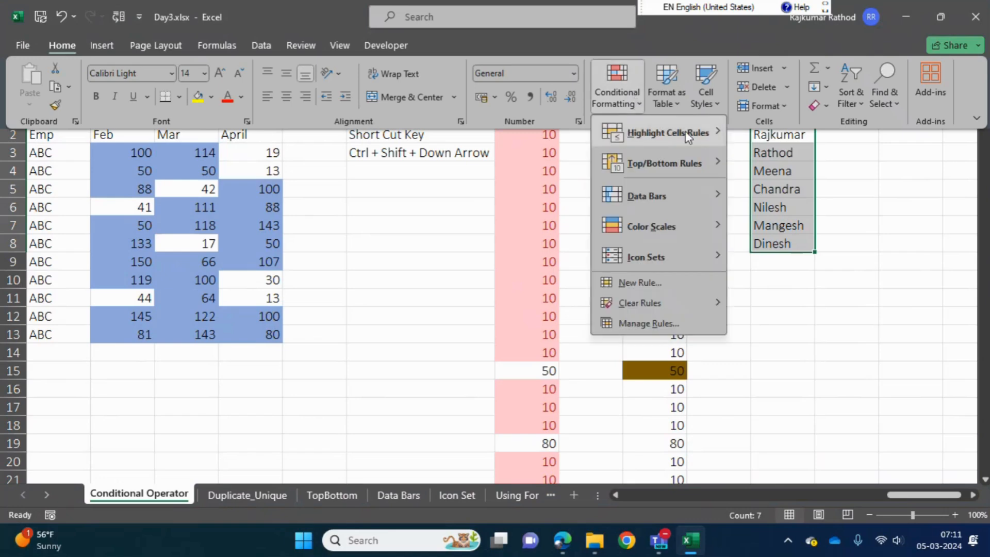
{"action": "mouse_move", "coordinate": [691, 137]}
{"action": "left_click", "coordinate": [774, 343]}
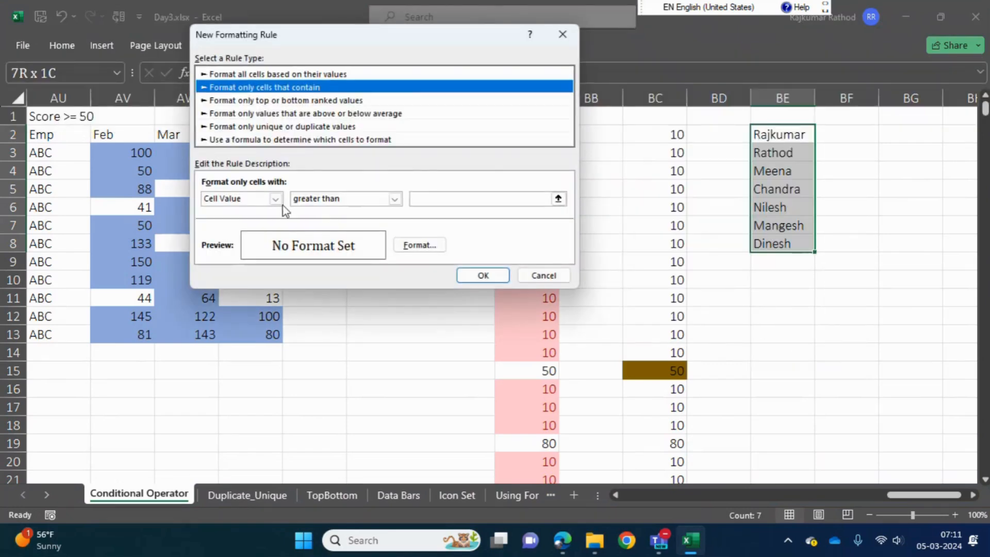
{"action": "left_click", "coordinate": [330, 127]}
{"action": "left_click", "coordinate": [250, 201]}
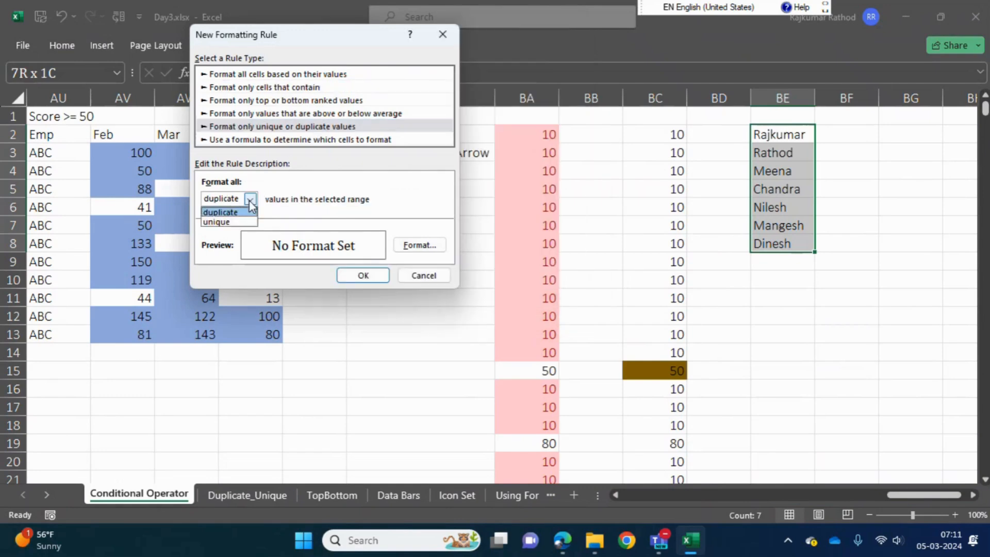
{"action": "left_click", "coordinate": [216, 223]}
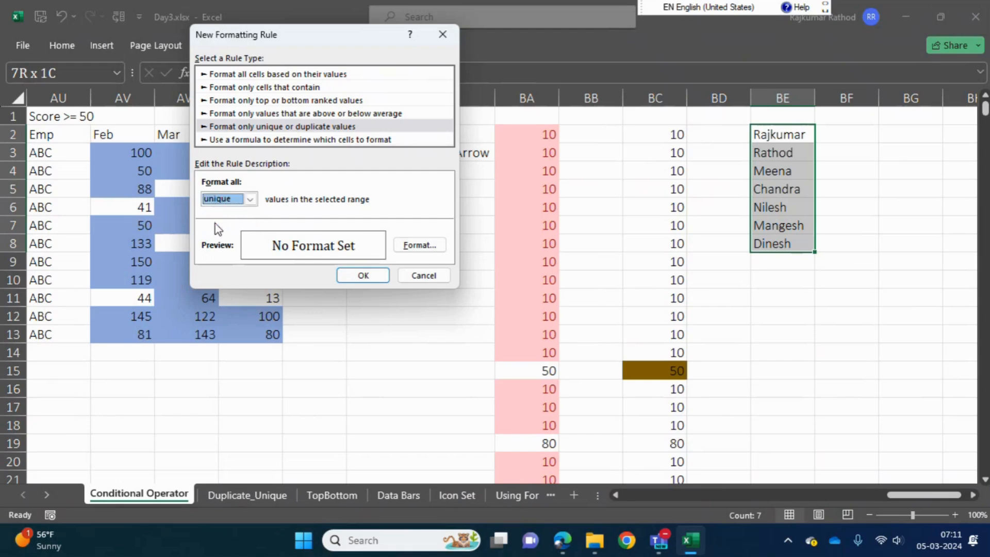
Give the unique-values rule a light orange background fill and apply it
{"action": "left_click", "coordinate": [422, 246]}
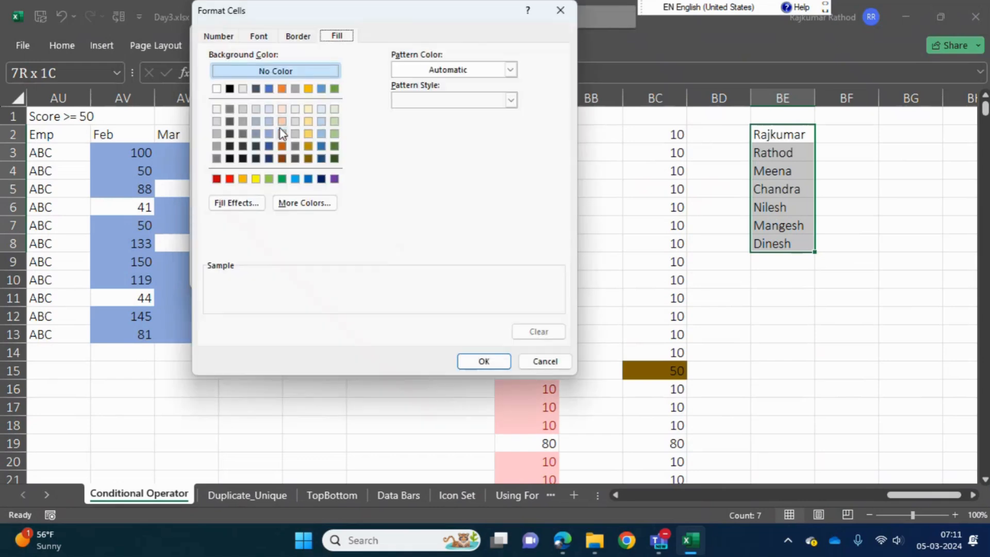
{"action": "left_click", "coordinate": [282, 133]}
{"action": "left_click", "coordinate": [475, 364]}
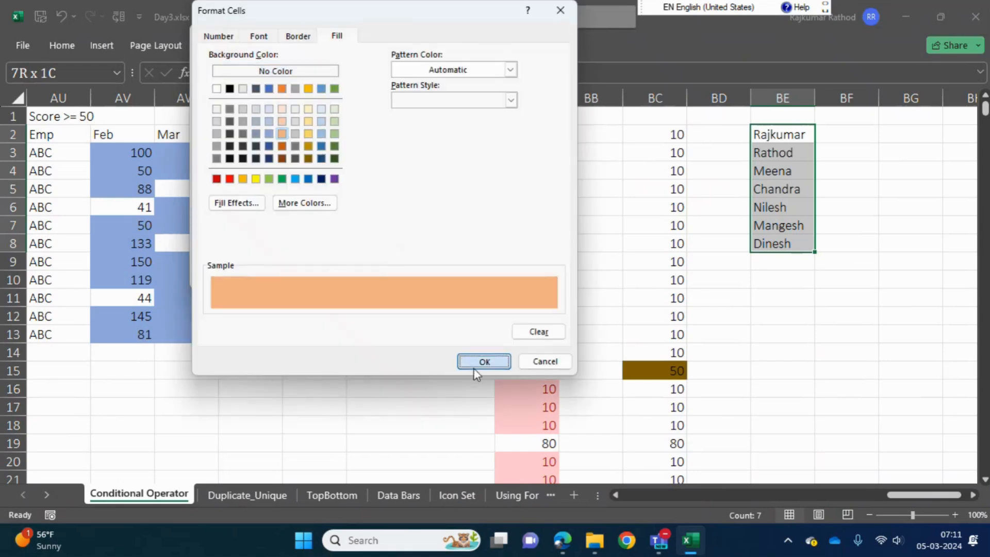
{"action": "left_click", "coordinate": [364, 275]}
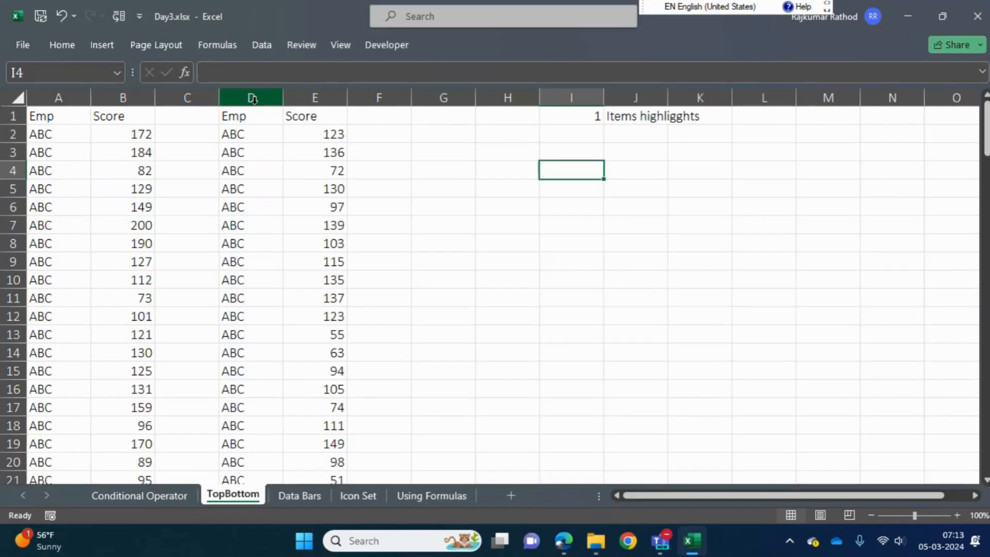
Enter 20 in cell I4 of the TopBottom sheet
{"action": "type", "text": "1"}
{"action": "key", "text": "BackSpace"}
{"action": "type", "text": "20"}
{"action": "key", "text": "Return"}
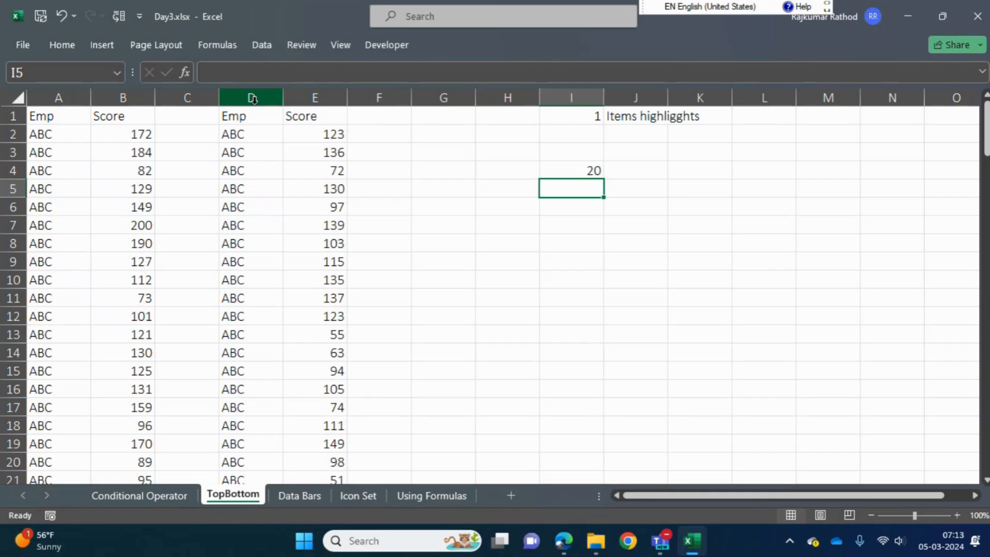
Enter the numbers 1 to 5 in cells I5 to I9
{"action": "type", "text": "1"}
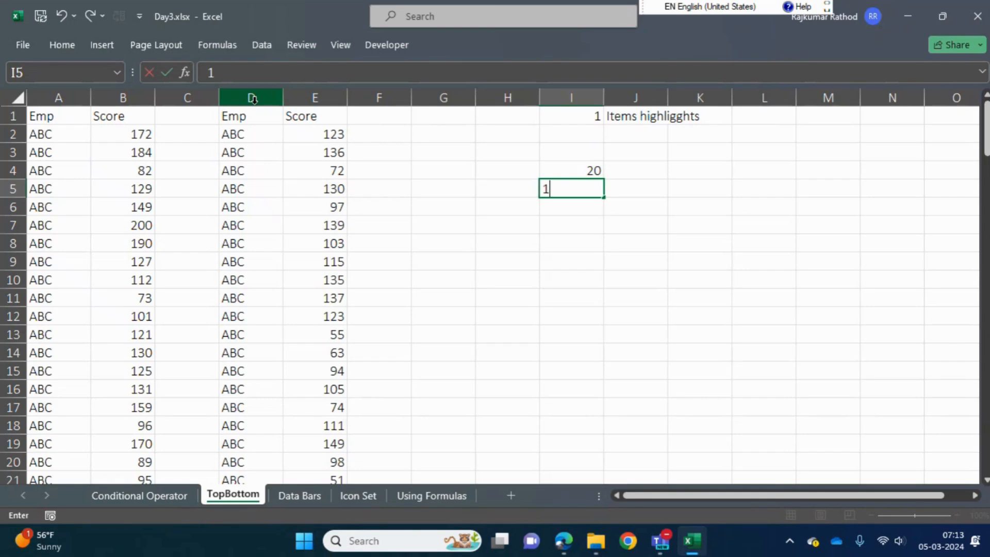
{"action": "key", "text": "Return"}
{"action": "type", "text": "2"}
{"action": "key", "text": "Return"}
{"action": "type", "text": "3"}
{"action": "key", "text": "Return"}
{"action": "type", "text": "4"}
{"action": "key", "text": "Return"}
{"action": "type", "text": "5"}
{"action": "key", "text": "Return"}
Enter 90, 90, 90, 98 and 80 in cells J5 to J9 of the TopBottom sheet
{"action": "key", "text": "Return"}
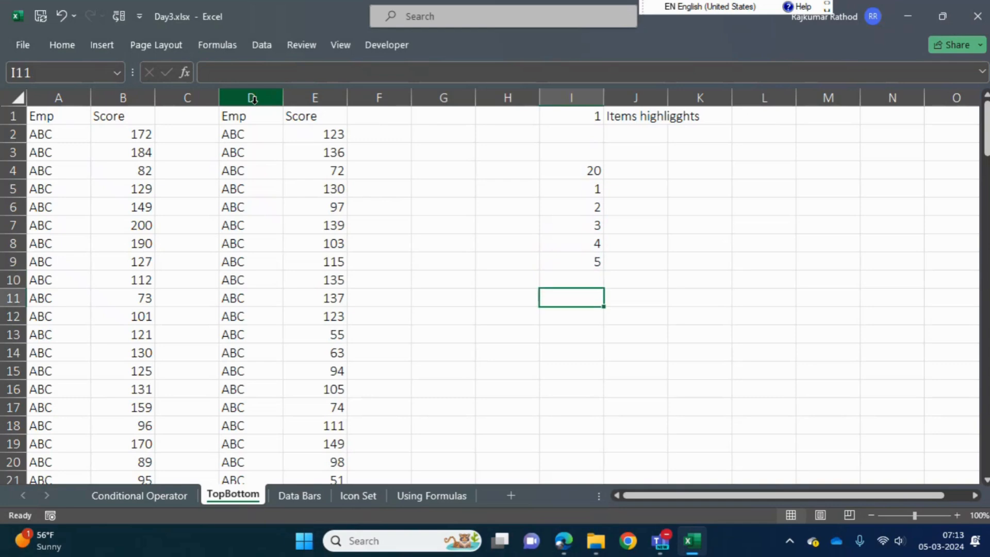
{"action": "key", "text": "Up"}
{"action": "key", "text": "Up"}
{"action": "key", "text": "Up"}
{"action": "key", "text": "Up"}
{"action": "key", "text": "Up"}
{"action": "key", "text": "Up"}
{"action": "key", "text": "Right"}
{"action": "type", "text": "90"}
{"action": "key", "text": "Return"}
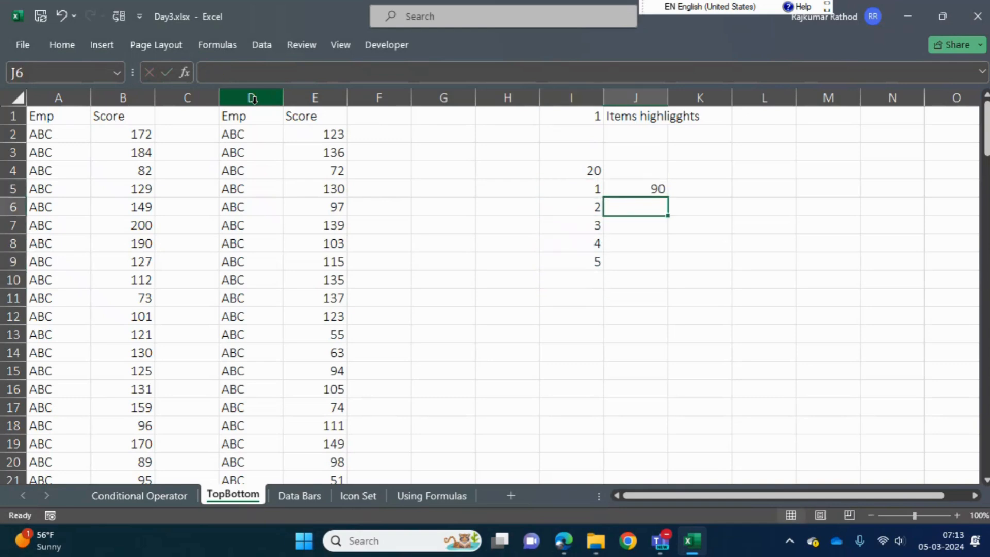
{"action": "type", "text": "90"}
{"action": "key", "text": "Return"}
{"action": "type", "text": "90"}
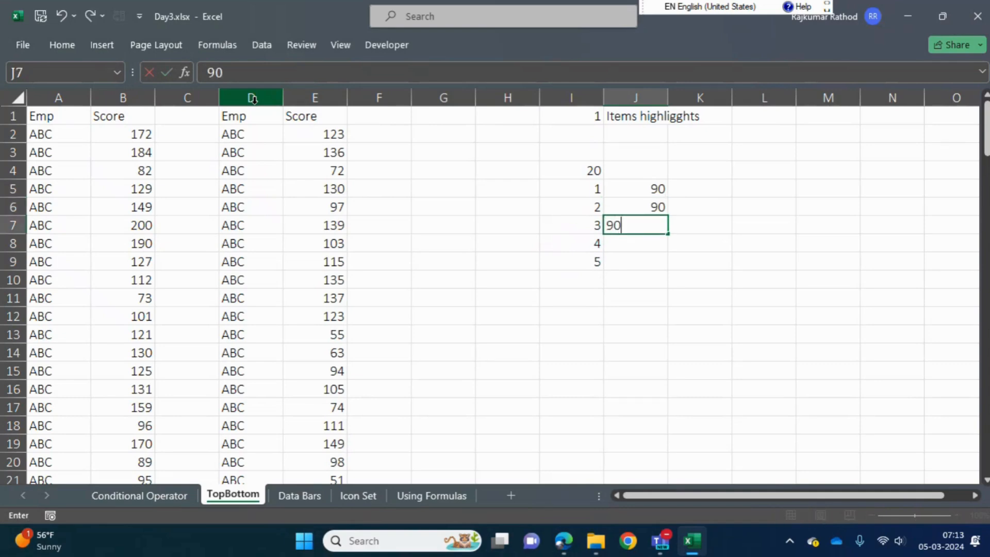
{"action": "key", "text": "Return"}
{"action": "type", "text": "98"}
{"action": "key", "text": "Return"}
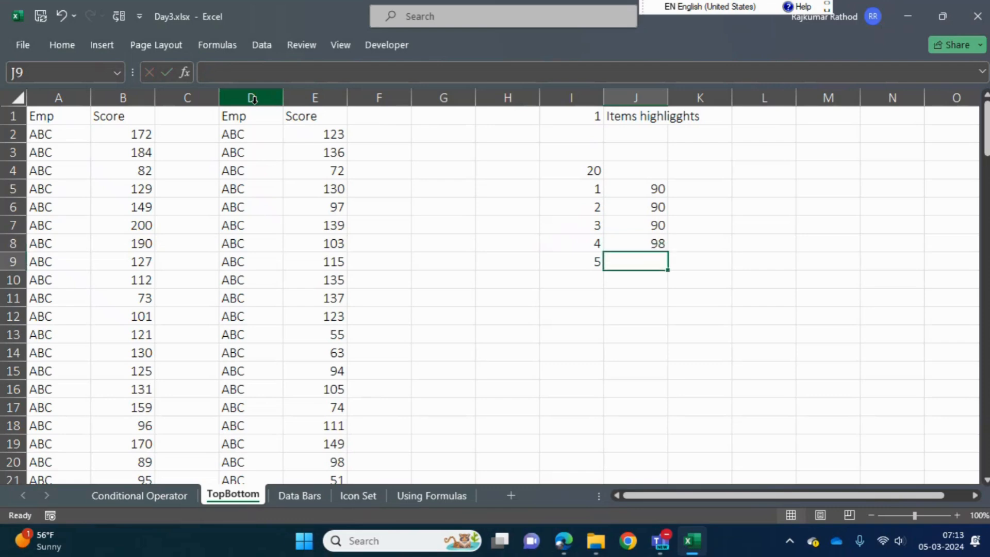
{"action": "type", "text": "80"}
{"action": "key", "text": "Return"}
Continue the numbering in column I by entering 6 in cell I10
{"action": "key", "text": "Up"}
{"action": "key", "text": "Left"}
{"action": "key", "text": "Up"}
{"action": "key", "text": "Up"}
{"action": "key", "text": "Up"}
{"action": "key", "text": "Up"}
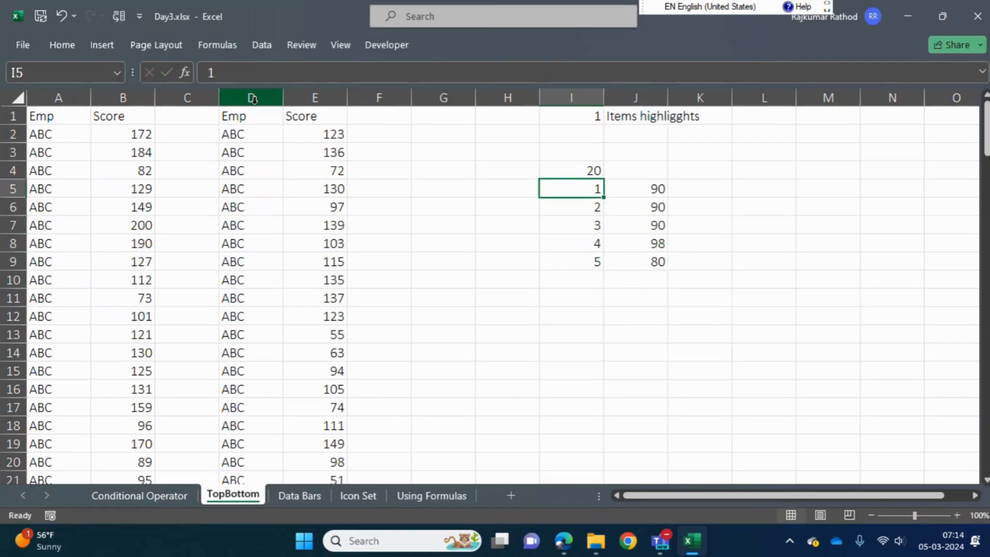
{"action": "key", "text": "Down"}
{"action": "key", "text": "Down"}
{"action": "key", "text": "Down"}
{"action": "key", "text": "Down"}
{"action": "key", "text": "Down"}
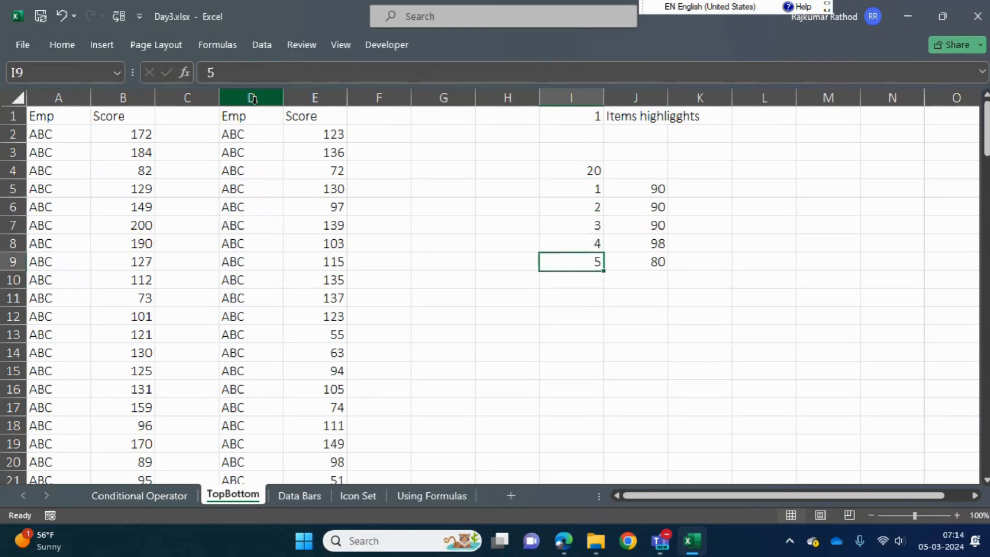
{"action": "key", "text": "Up"}
{"action": "key", "text": "Down"}
{"action": "type", "text": "6"}
{"action": "key", "text": "Return"}
Extend the numbering to 20 in I24, fill J10:J24 with two-digit sample scores, and select the list I5:J24
{"action": "key", "text": "Up"}
{"action": "key", "text": "Right"}
{"action": "key", "text": "shift+Down"}
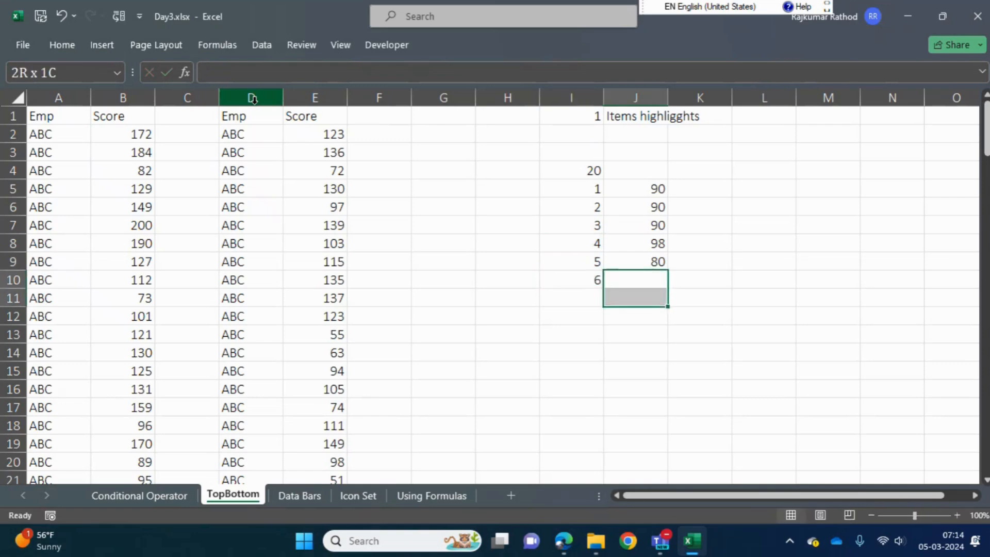
{"action": "key", "text": "ctrl+v"}
{"action": "key", "text": "Escape"}
{"action": "key", "text": "Down"}
{"action": "key", "text": "Down"}
{"action": "key", "text": "Left"}
{"action": "key", "text": "Down"}
{"action": "key", "text": "Down"}
{"action": "key", "text": "ctrl+shift+Right"}
{"action": "key", "text": "ctrl+shift+Down"}
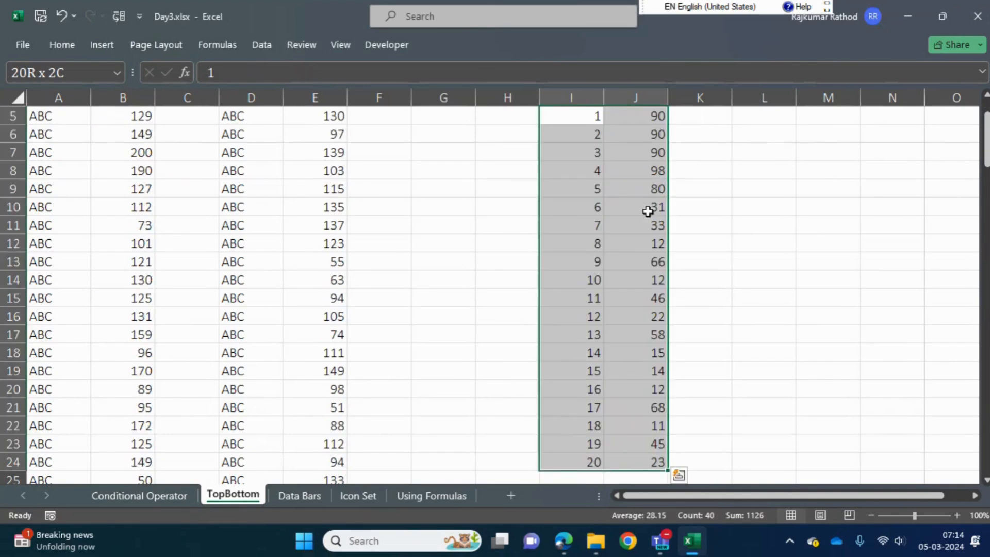
Review the first numbered entries and their scores in the list starting at I5:J5
{"action": "key", "text": "Up"}
{"action": "key", "text": "Right"}
{"action": "key", "text": "Down"}
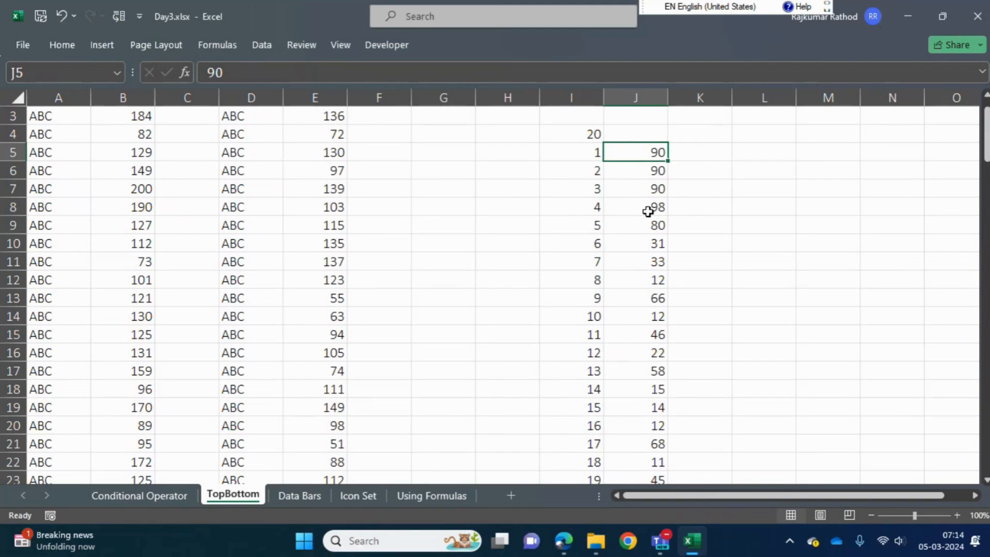
{"action": "key", "text": "Down"}
{"action": "key", "text": "Up"}
{"action": "key", "text": "Down"}
{"action": "key", "text": "Left"}
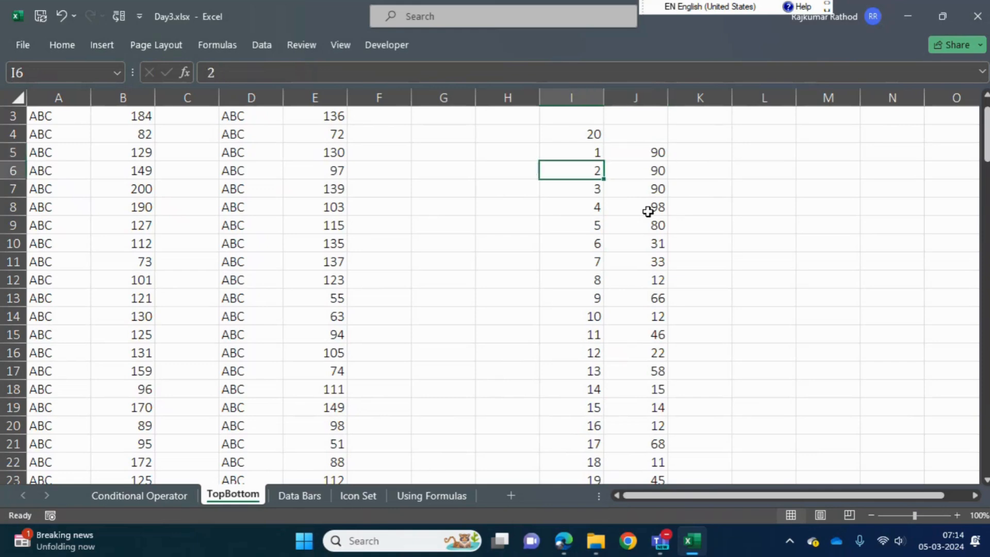
{"action": "key", "text": "Up"}
{"action": "key", "text": "Right"}
{"action": "key", "text": "Left"}
{"action": "key", "text": "Right"}
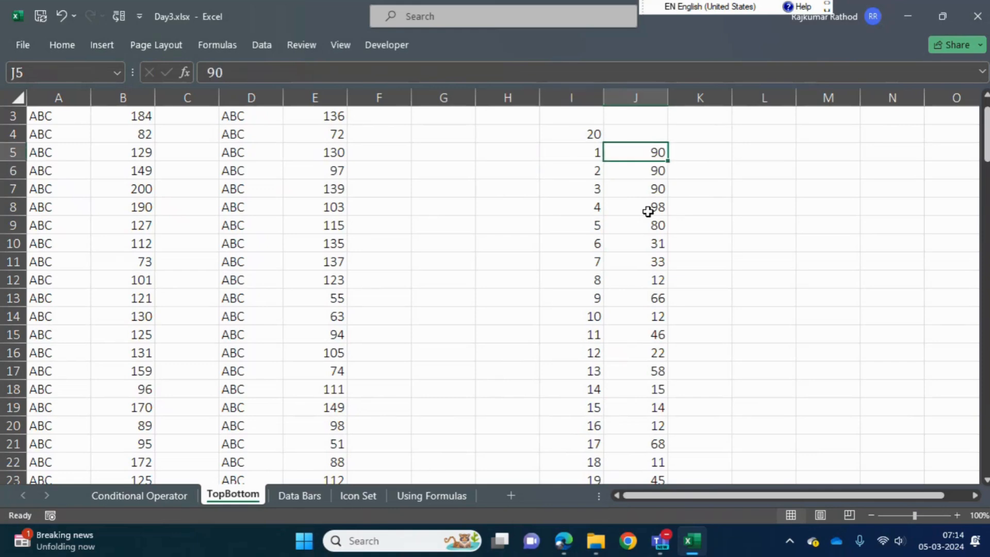
{"action": "key", "text": "Left"}
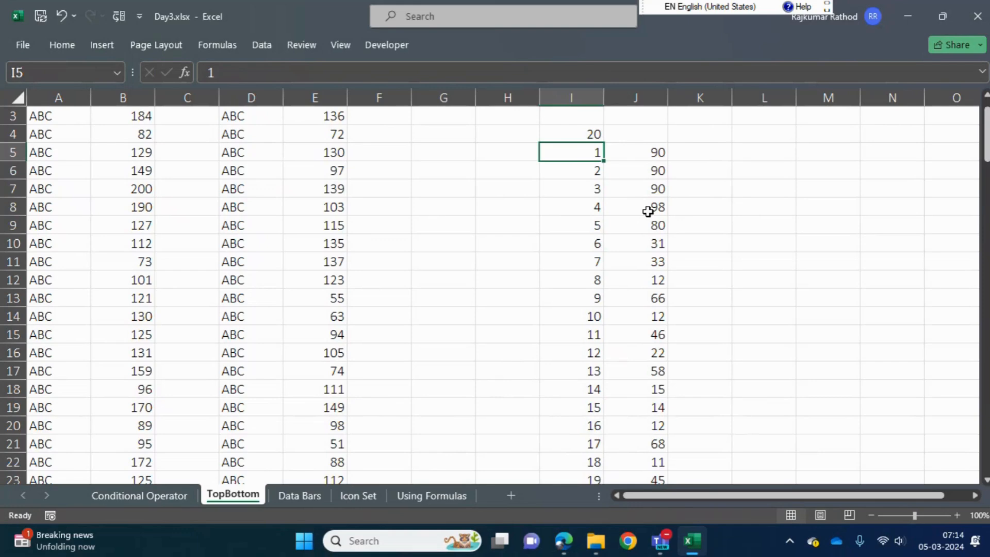
{"action": "key", "text": "Right"}
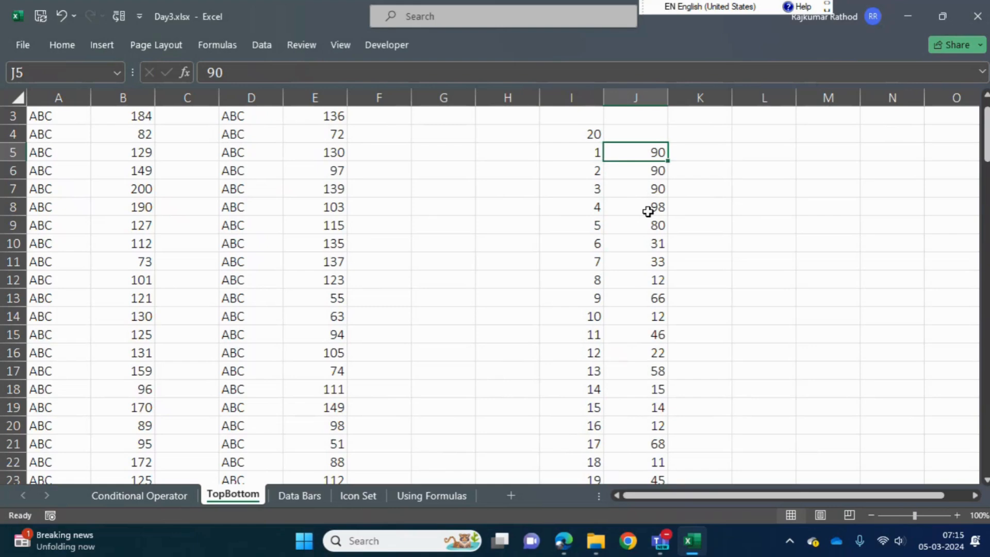
{"action": "key", "text": "Down"}
{"action": "key", "text": "Down"}
{"action": "key", "text": "Up"}
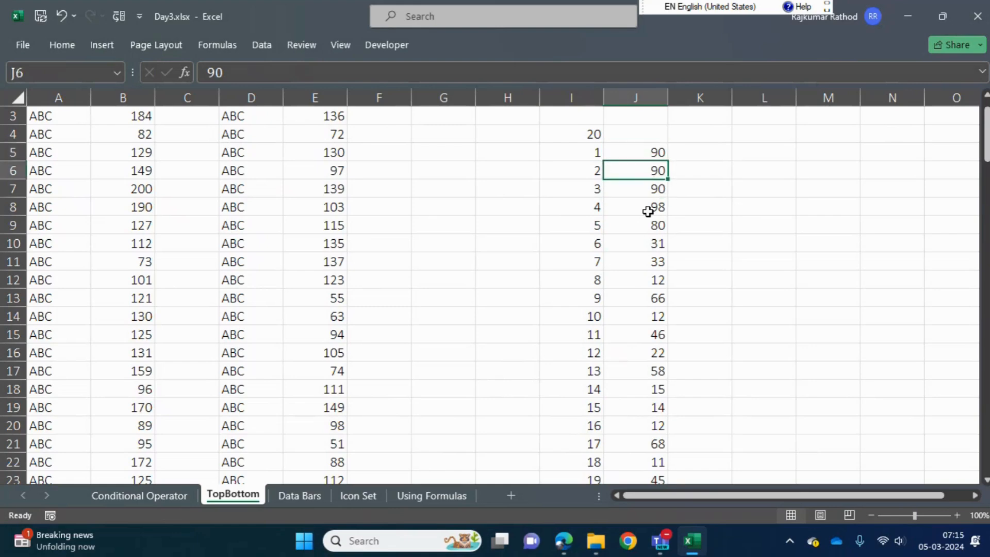
{"action": "key", "text": "Up"}
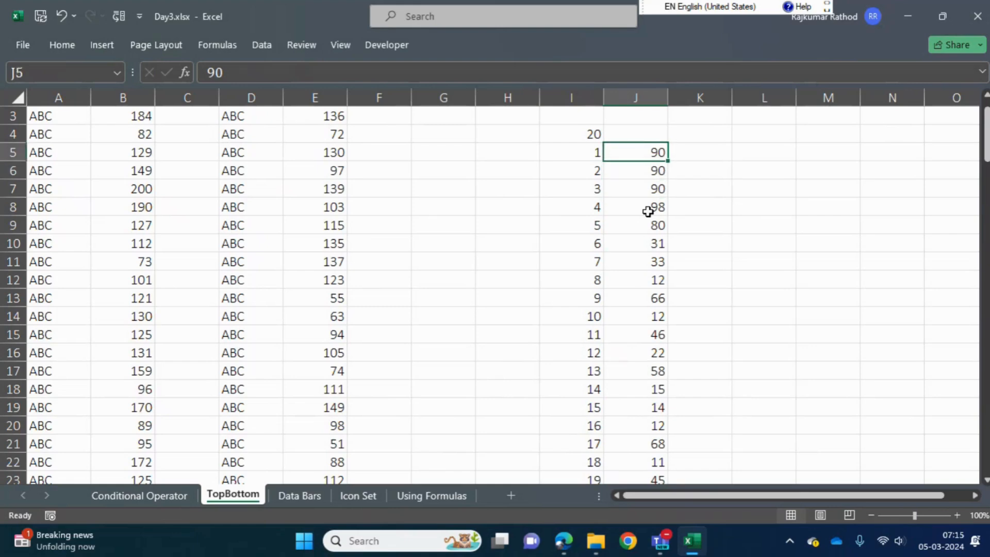
{"action": "key", "text": "Down"}
{"action": "key", "text": "Up"}
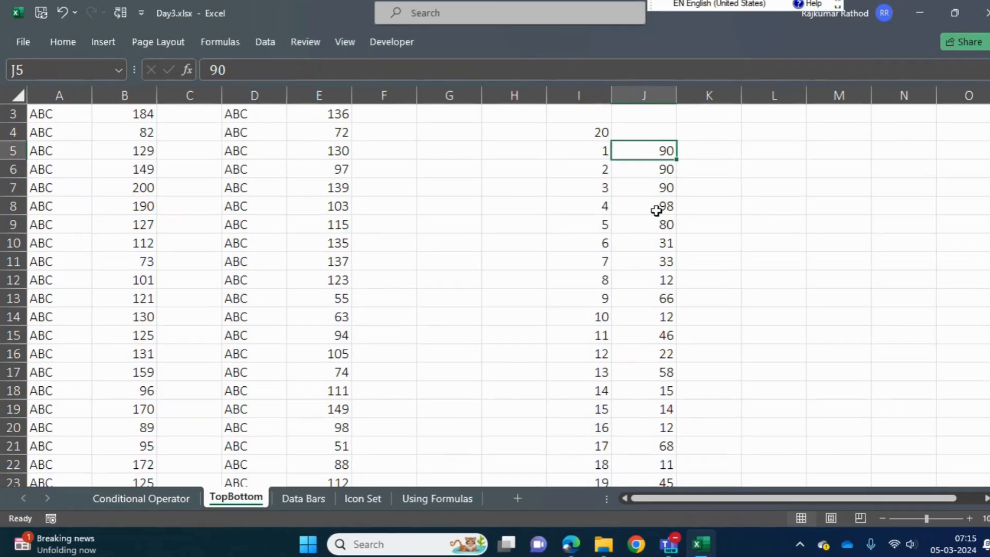
Examine the tied scores in J5:J7 together with their item numbers in I5:I7
{"action": "key", "text": "shift+Down"}
{"action": "key", "text": "shift+Down"}
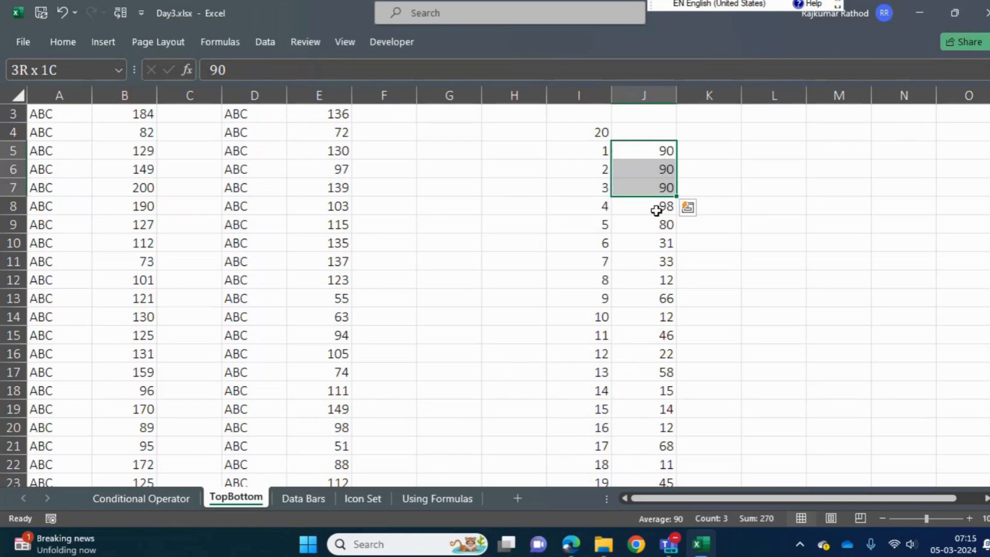
{"action": "key", "text": "shift+Left"}
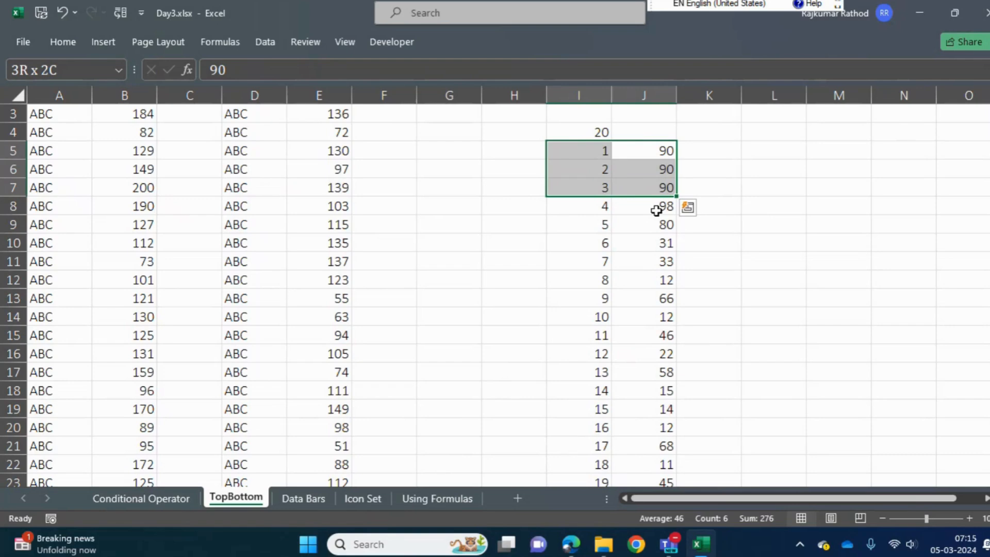
{"action": "key", "text": "Right"}
{"action": "key", "text": "Up"}
{"action": "key", "text": "Down"}
{"action": "key", "text": "shift+Down"}
{"action": "key", "text": "shift+Down"}
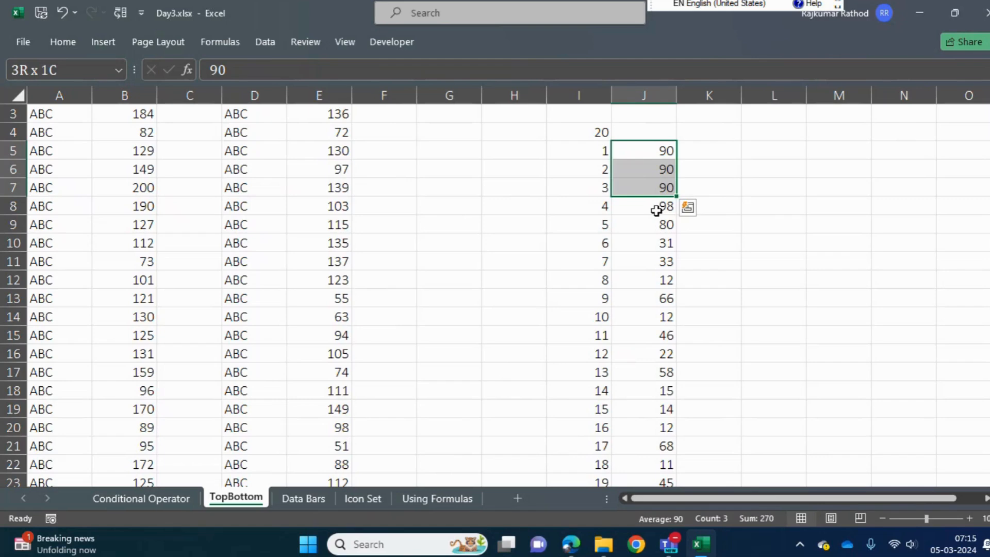
{"action": "key", "text": "shift+Left"}
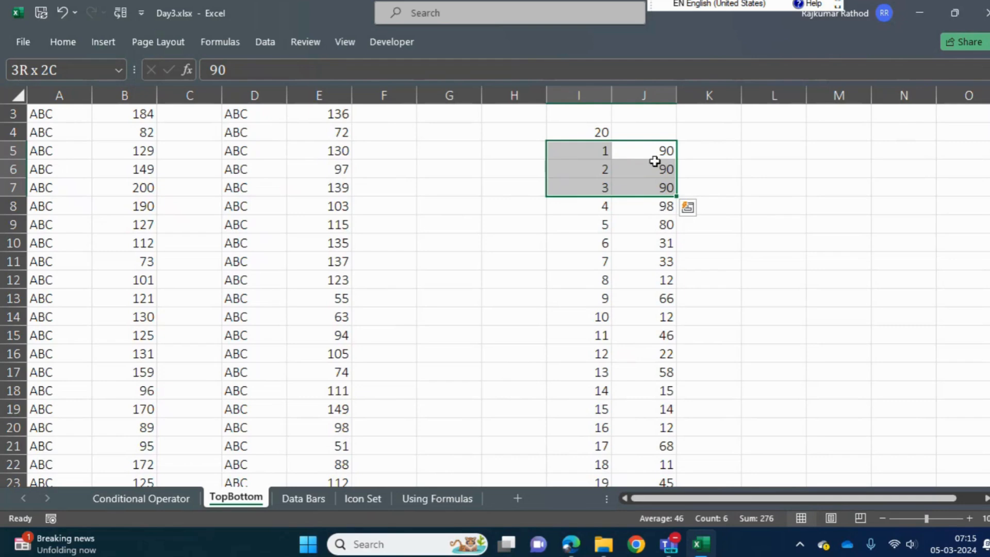
{"action": "left_click_drag", "start_coordinate": [655, 150], "coordinate": [653, 183]}
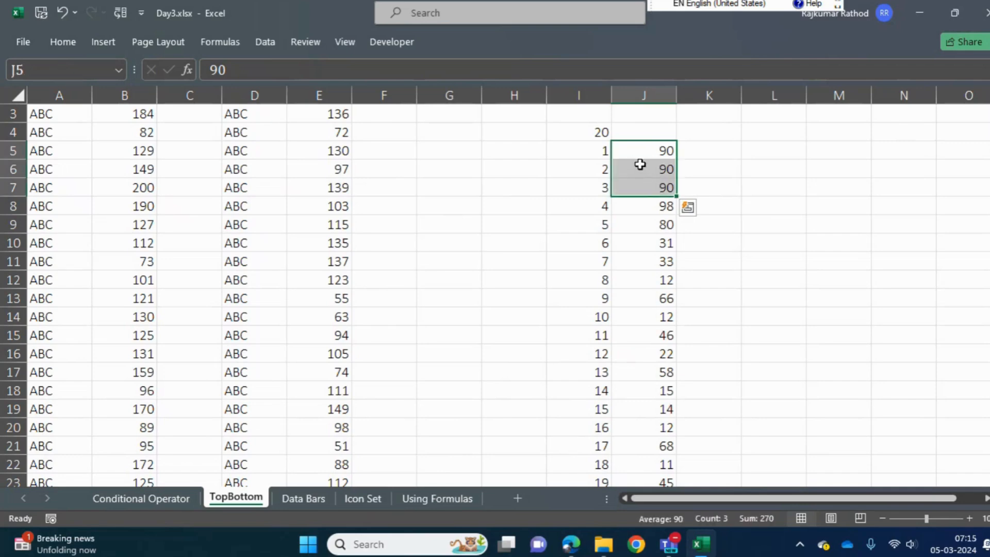
Set the score in cell J8 to 89
{"action": "left_click", "coordinate": [639, 206]}
{"action": "left_click_drag", "start_coordinate": [639, 207], "coordinate": [645, 254]}
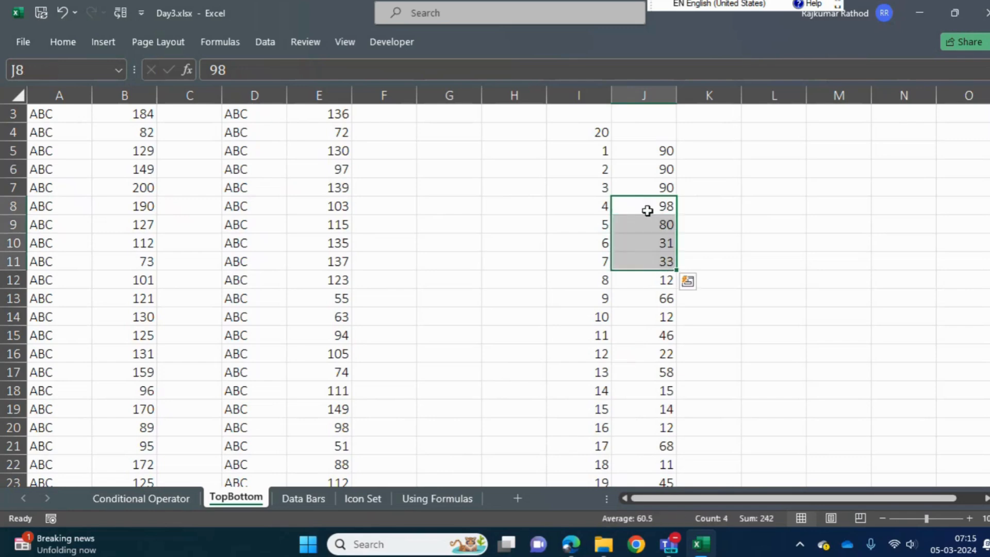
{"action": "left_click", "coordinate": [645, 206]}
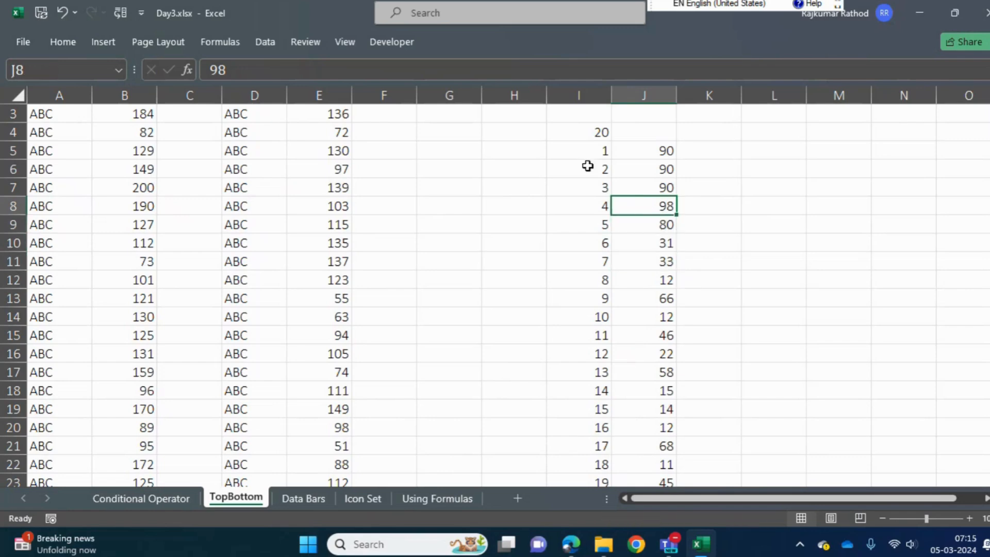
{"action": "left_click", "coordinate": [217, 70]}
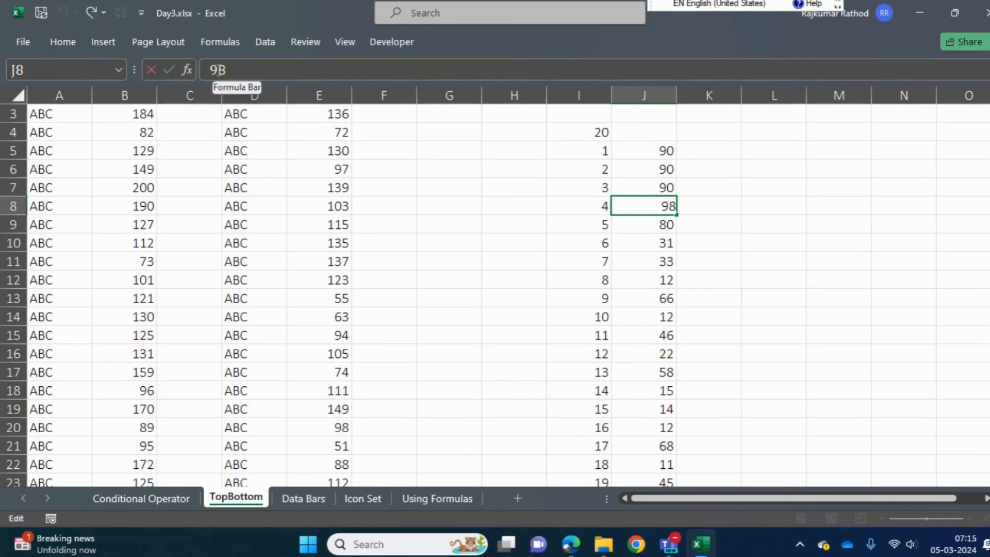
{"action": "key", "text": "BackSpace"}
{"action": "left_click", "coordinate": [217, 70]}
{"action": "type", "text": "9"}
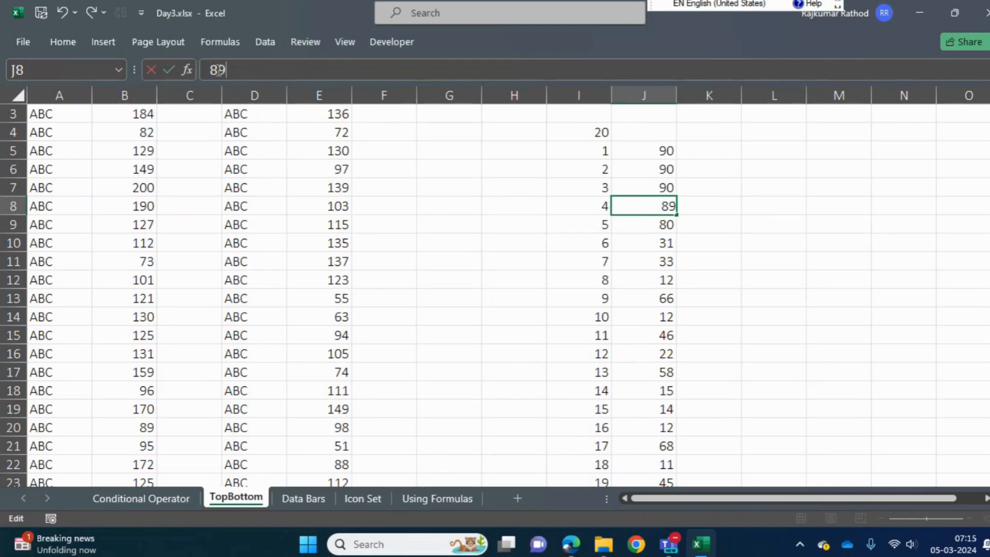
{"action": "key", "text": "Return"}
Compare the tied top scores in J5:J7 and their item numbers with the full score list J5:J24
{"action": "key", "text": "Up"}
{"action": "key", "text": "Up"}
{"action": "key", "text": "Up"}
{"action": "key", "text": "Up"}
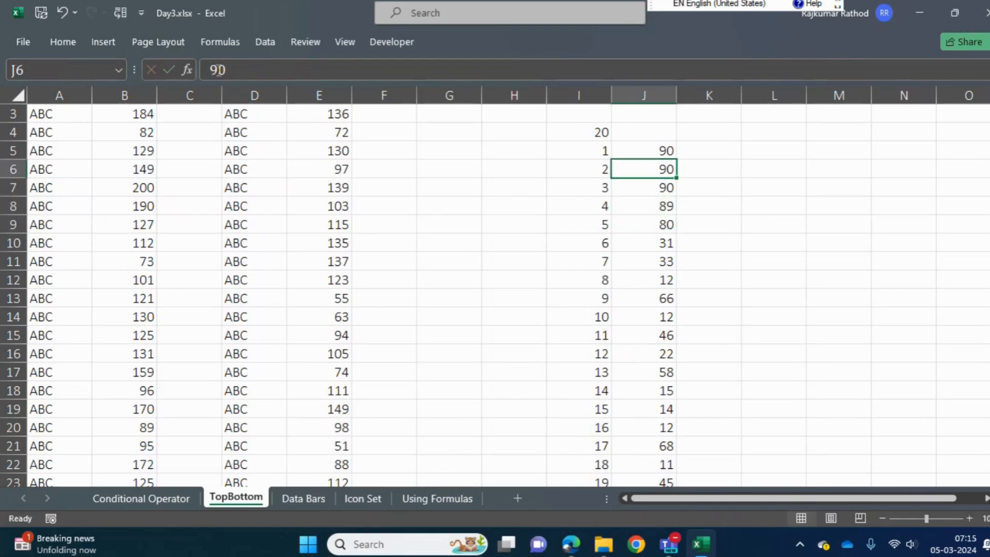
{"action": "key", "text": "ctrl+shift+Down"}
{"action": "key", "text": "Up"}
{"action": "key", "text": "Down"}
{"action": "key", "text": "shift+Down"}
{"action": "key", "text": "shift+Down"}
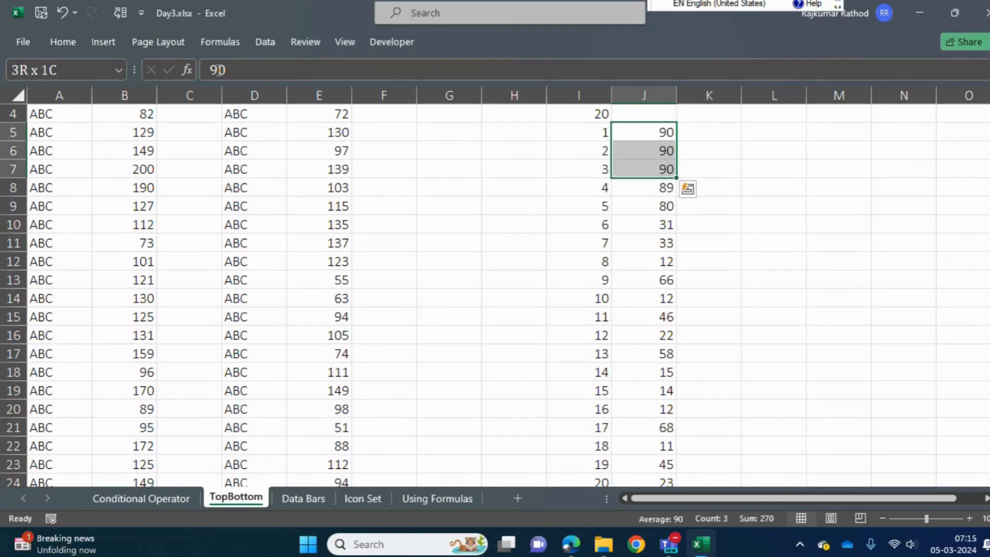
{"action": "key", "text": "Up"}
{"action": "key", "text": "Down"}
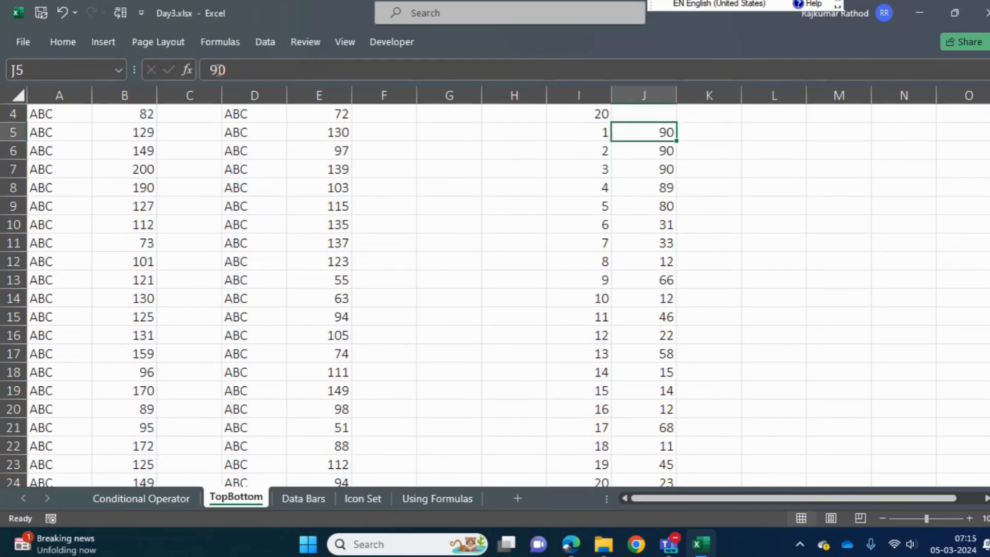
{"action": "key", "text": "shift+Down"}
{"action": "key", "text": "shift+Down"}
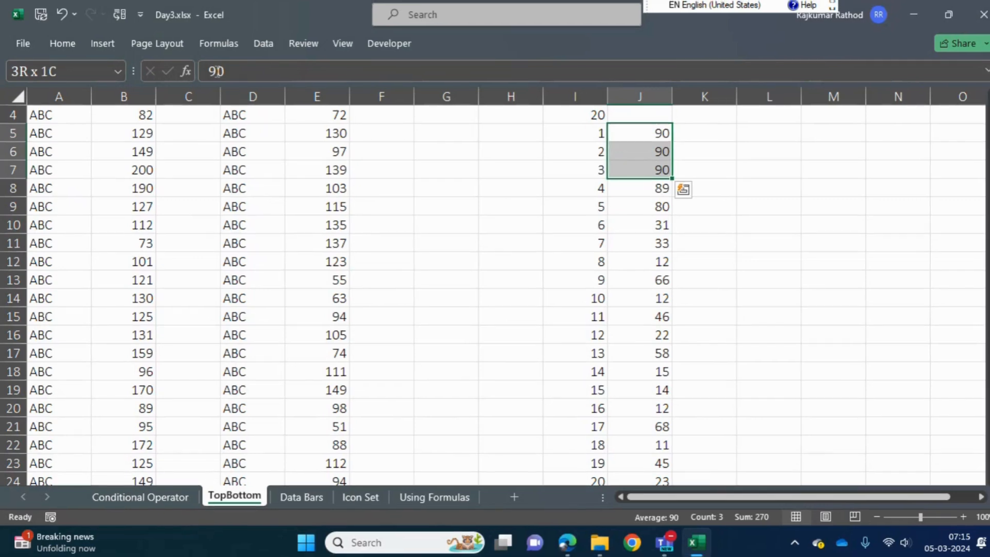
{"action": "key", "text": "shift+Left"}
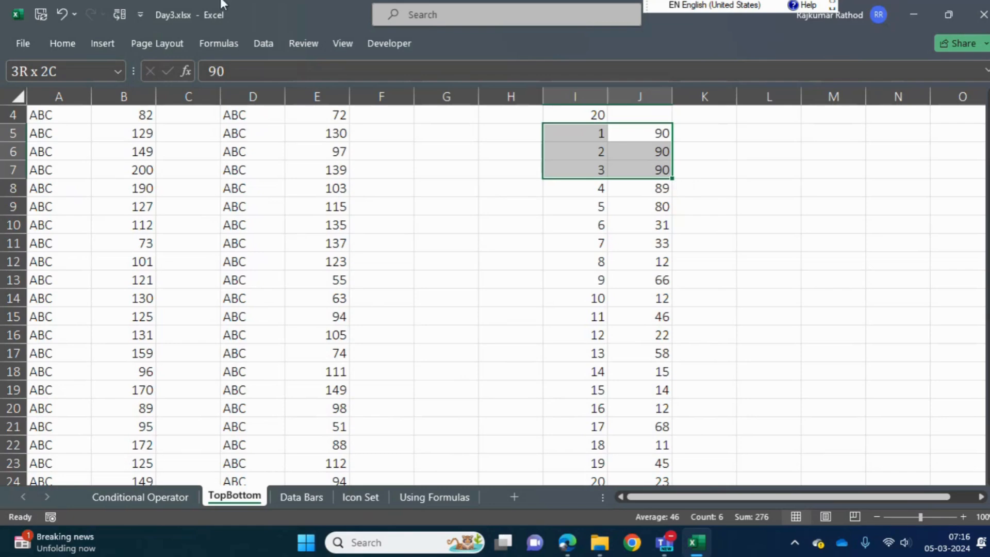
{"action": "left_click_drag", "start_coordinate": [645, 128], "coordinate": [647, 442]}
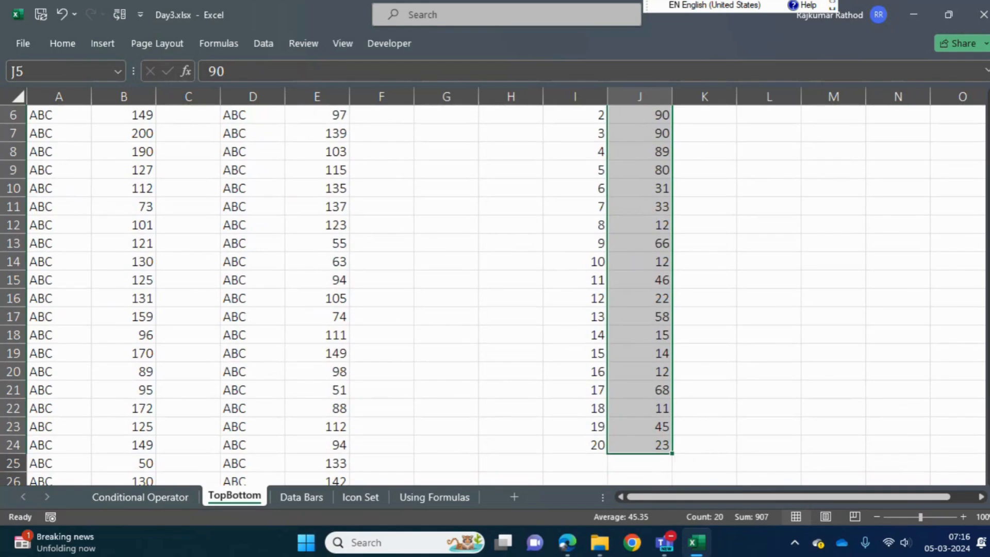
{"action": "scroll", "coordinate": [639, 191], "scroll_direction": "up", "scroll_amount": 2}
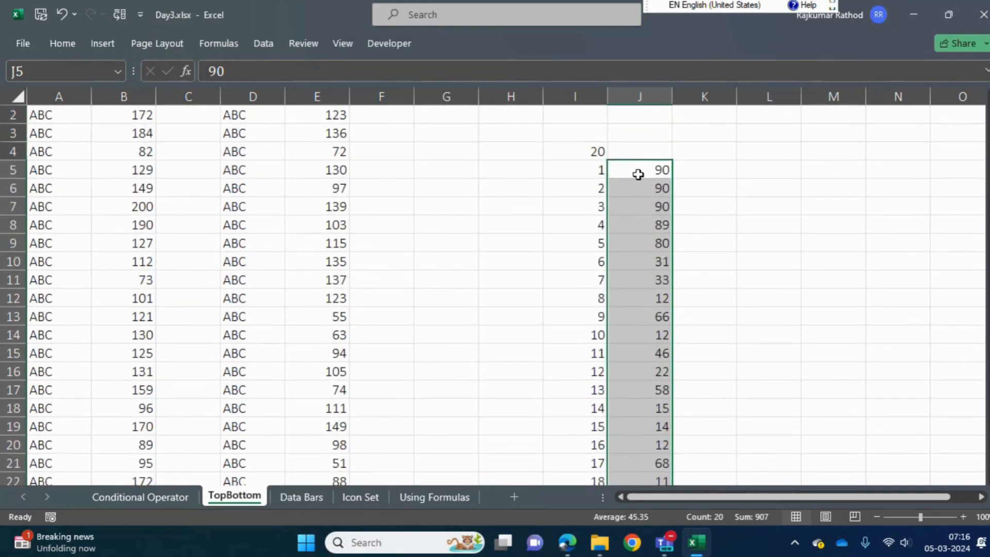
{"action": "left_click_drag", "start_coordinate": [638, 174], "coordinate": [638, 199]}
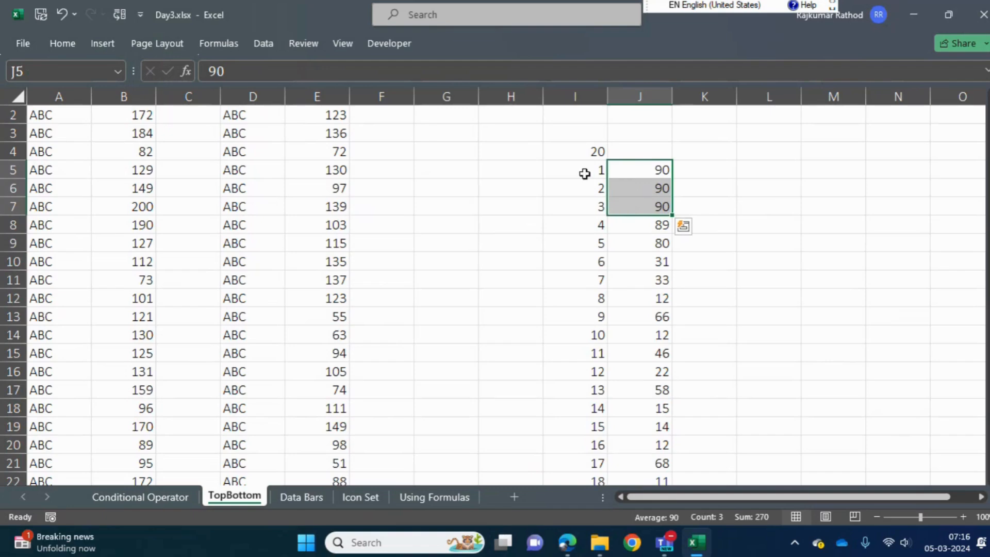
{"action": "left_click_drag", "start_coordinate": [584, 173], "coordinate": [624, 210]}
Apply a Top 10 Items rule to J5:J24 highlighting the top 3 scores with Light Red Fill with Dark Red Text
{"action": "left_click", "coordinate": [644, 169]}
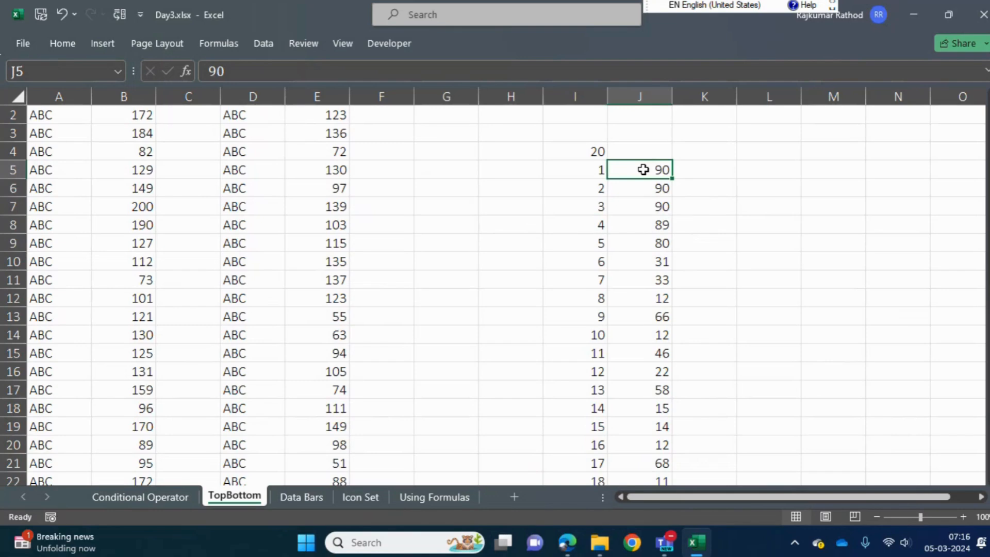
{"action": "key", "text": "ctrl+shift+Down"}
{"action": "key", "text": "ctrl+shift+Up"}
{"action": "key", "text": "ctrl+shift+Down"}
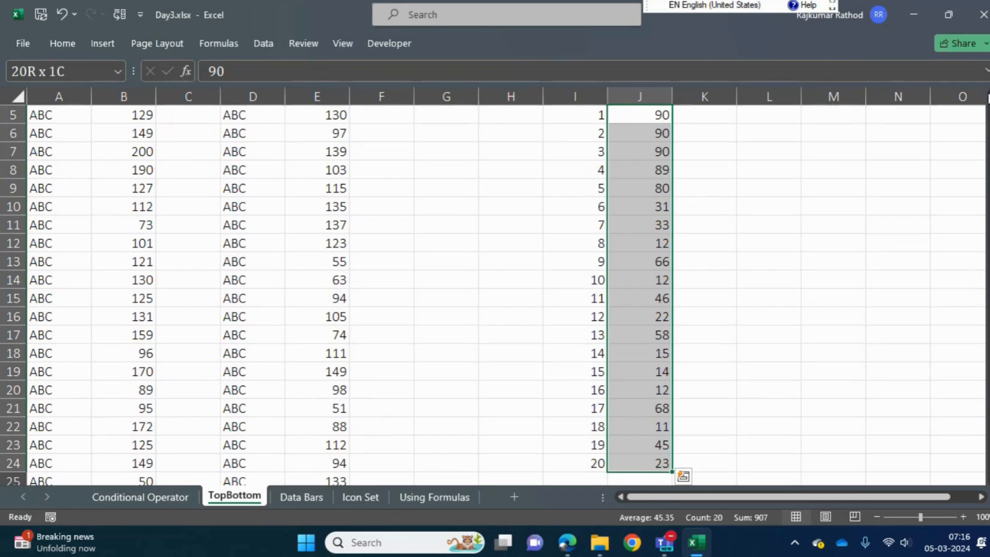
{"action": "scroll", "coordinate": [495, 289], "scroll_direction": "up", "scroll_amount": 1}
{"action": "scroll", "coordinate": [494, 294], "scroll_direction": "up", "scroll_amount": 1}
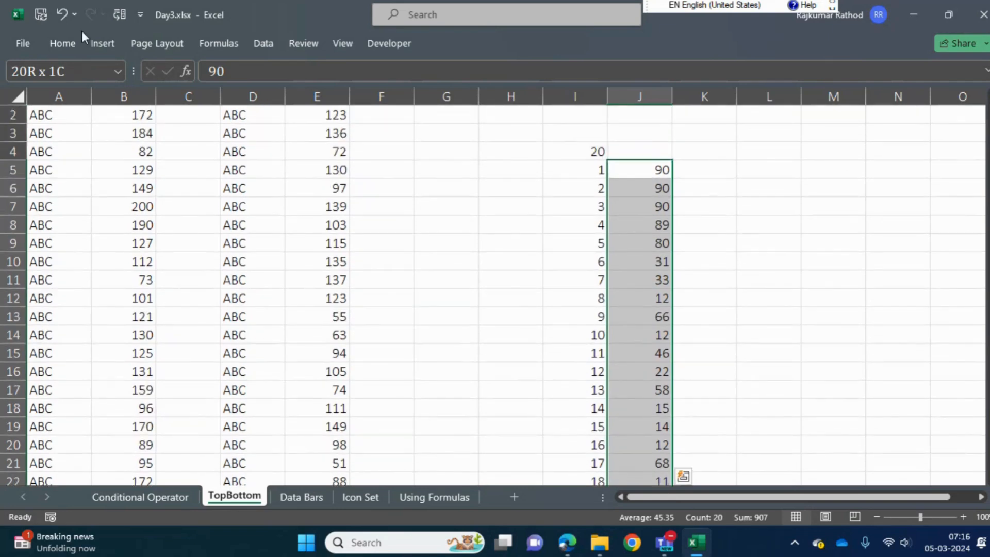
{"action": "left_click", "coordinate": [61, 42]}
{"action": "left_click", "coordinate": [623, 97]}
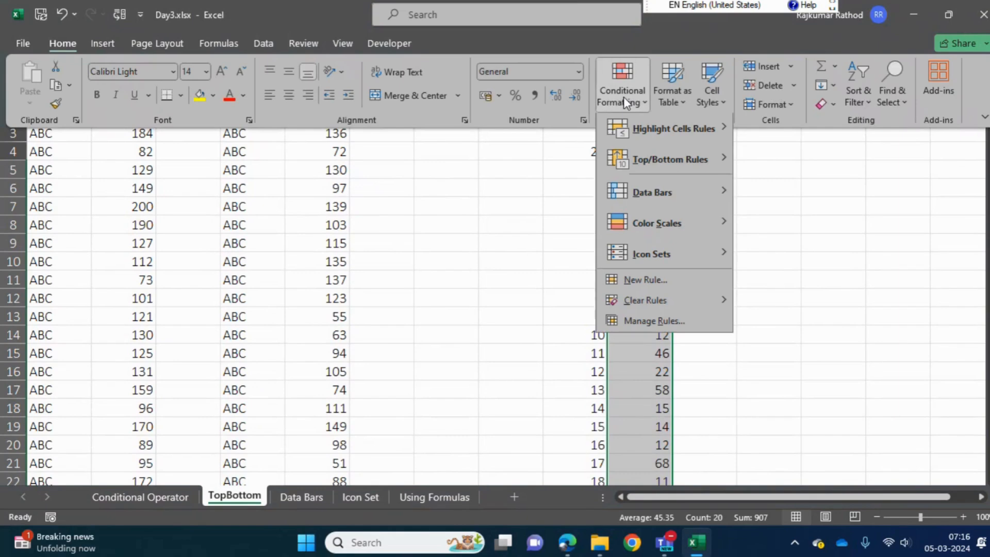
{"action": "mouse_move", "coordinate": [678, 170]}
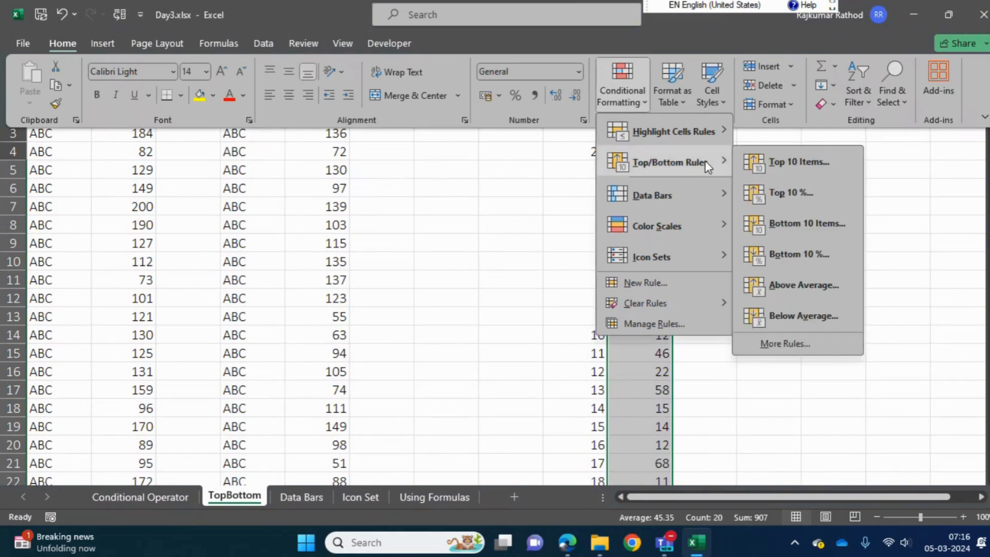
{"action": "left_click", "coordinate": [820, 169]}
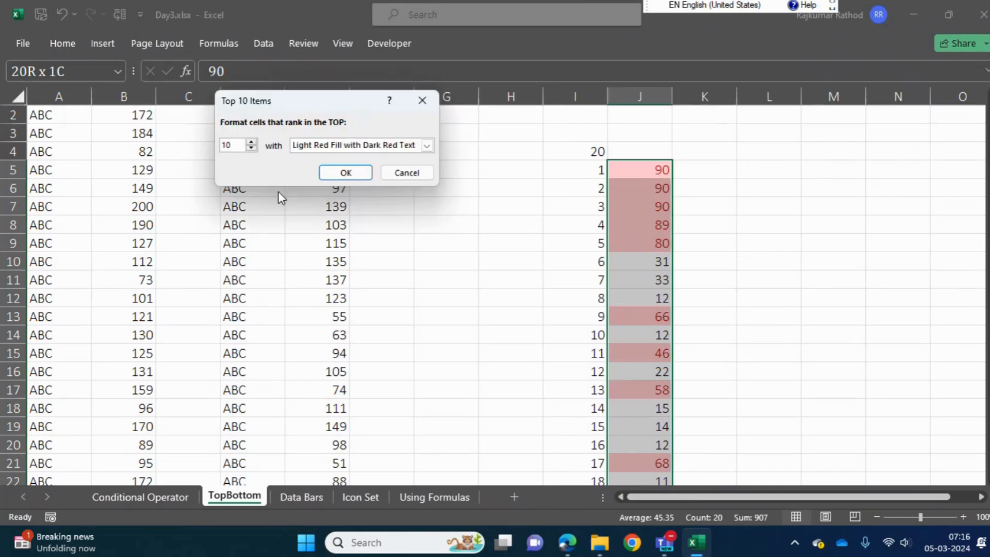
{"action": "left_click", "coordinate": [234, 145]}
{"action": "key", "text": "BackSpace"}
{"action": "key", "text": "BackSpace"}
{"action": "type", "text": "3"}
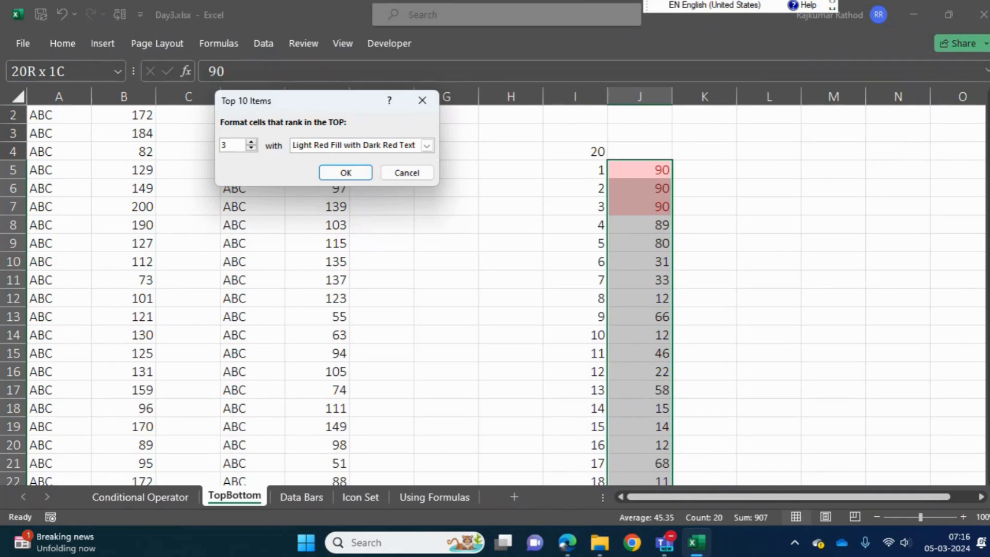
{"action": "left_click", "coordinate": [344, 177]}
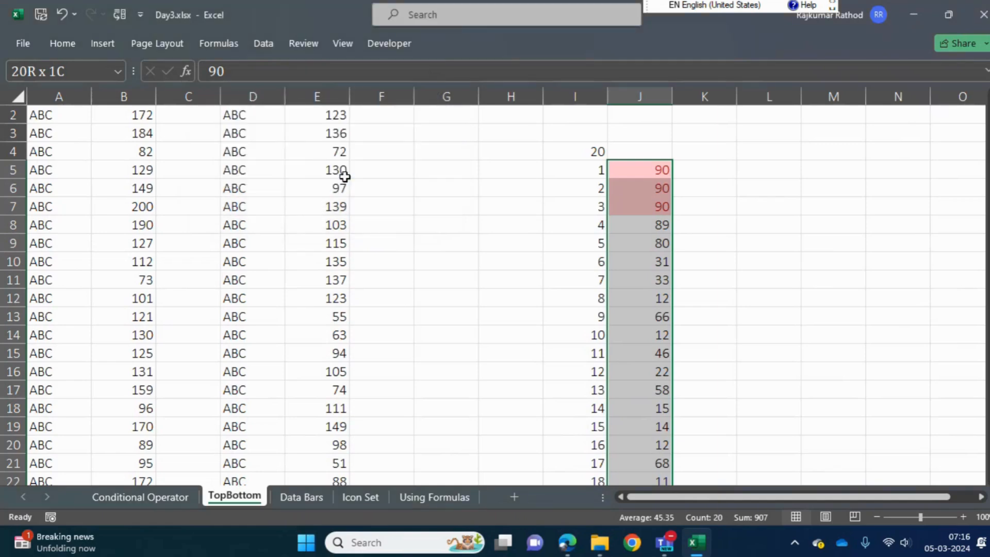
Check the highlighted scores in J5:J7 against their item numbers in I5:I7
{"action": "left_click", "coordinate": [612, 285]}
{"action": "left_click_drag", "start_coordinate": [639, 170], "coordinate": [600, 202]}
{"action": "left_click_drag", "start_coordinate": [643, 168], "coordinate": [641, 201]}
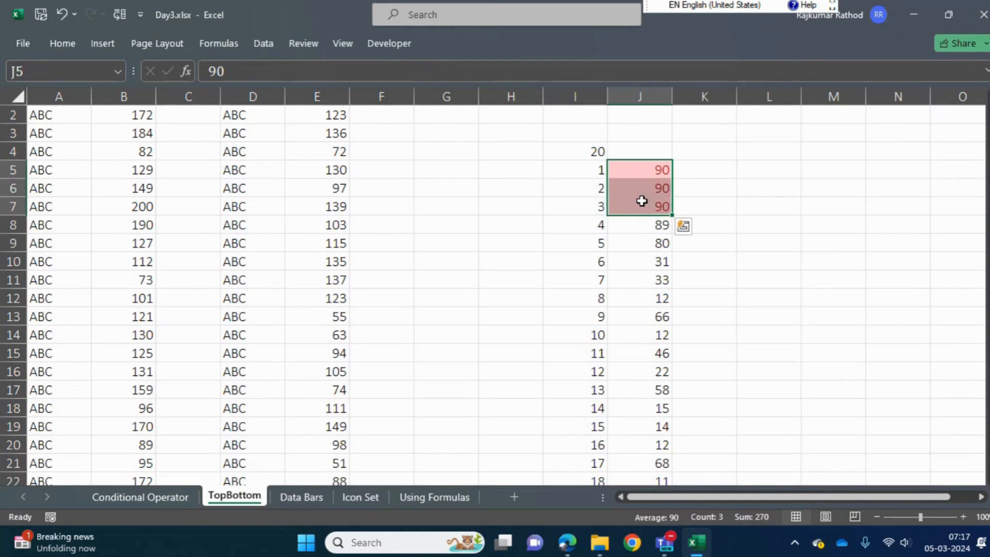
{"action": "left_click", "coordinate": [589, 171]}
{"action": "left_click_drag", "start_coordinate": [588, 178], "coordinate": [586, 203]}
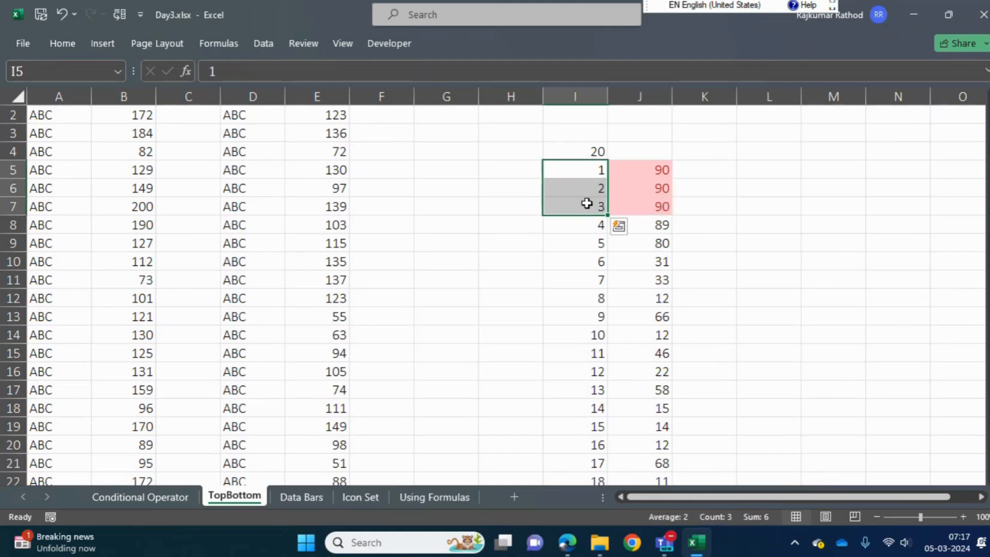
{"action": "left_click", "coordinate": [579, 166]}
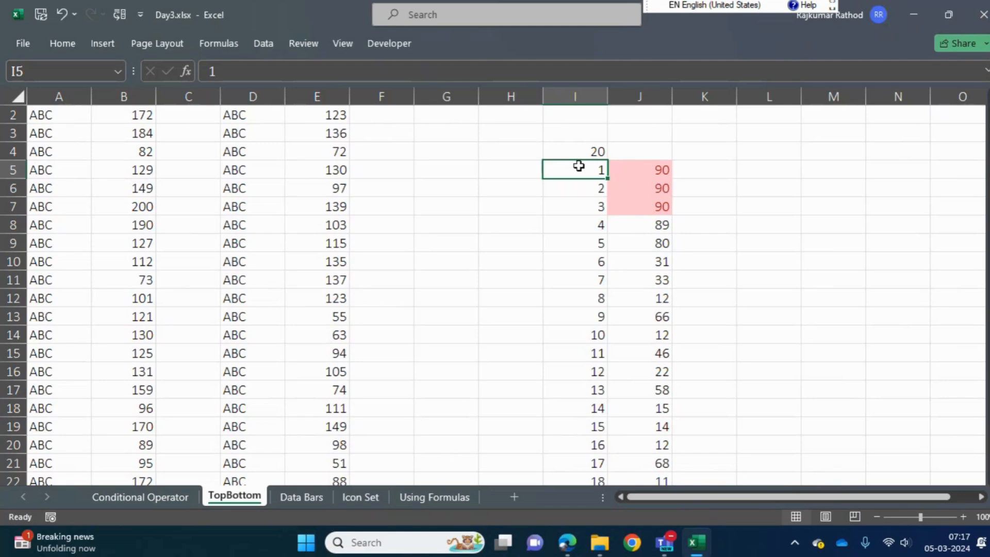
Try a score of 10 in cell J7, review the top scores above it, and undo the change
{"action": "key", "text": "Right"}
{"action": "key", "text": "Down"}
{"action": "key", "text": "Down"}
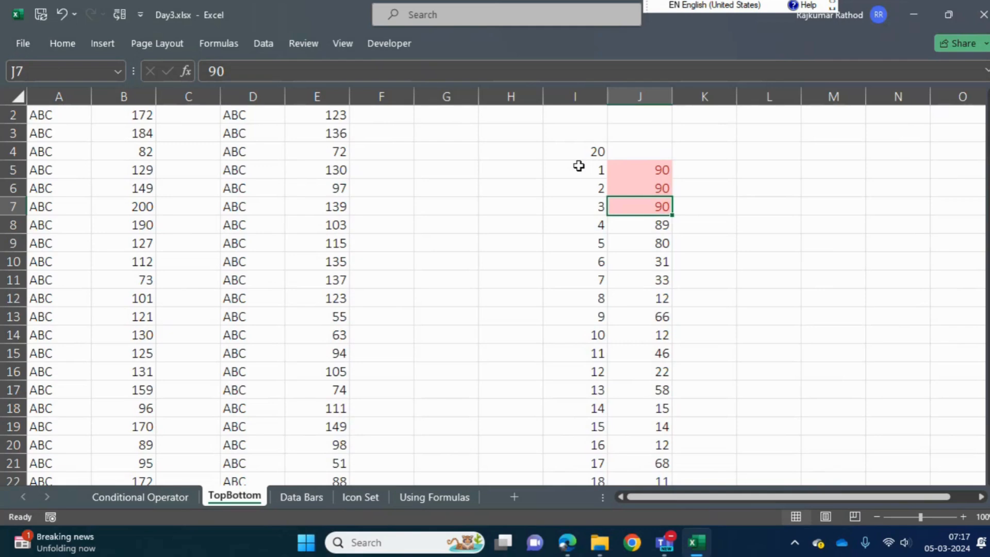
{"action": "key", "text": "BackSpace"}
{"action": "type", "text": "10"}
{"action": "key", "text": "Return"}
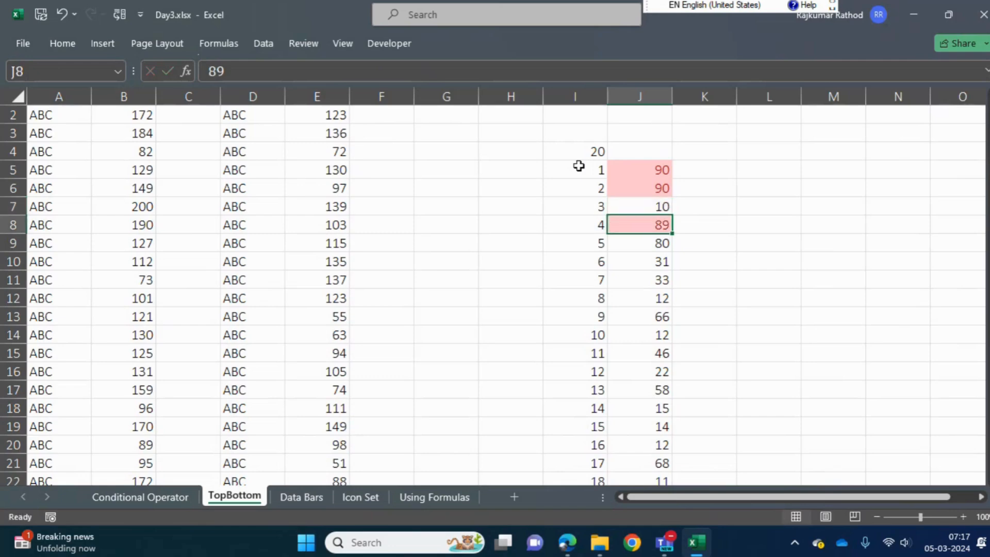
{"action": "left_click_drag", "start_coordinate": [654, 165], "coordinate": [651, 190]}
{"action": "key", "text": "ctrl+z"}
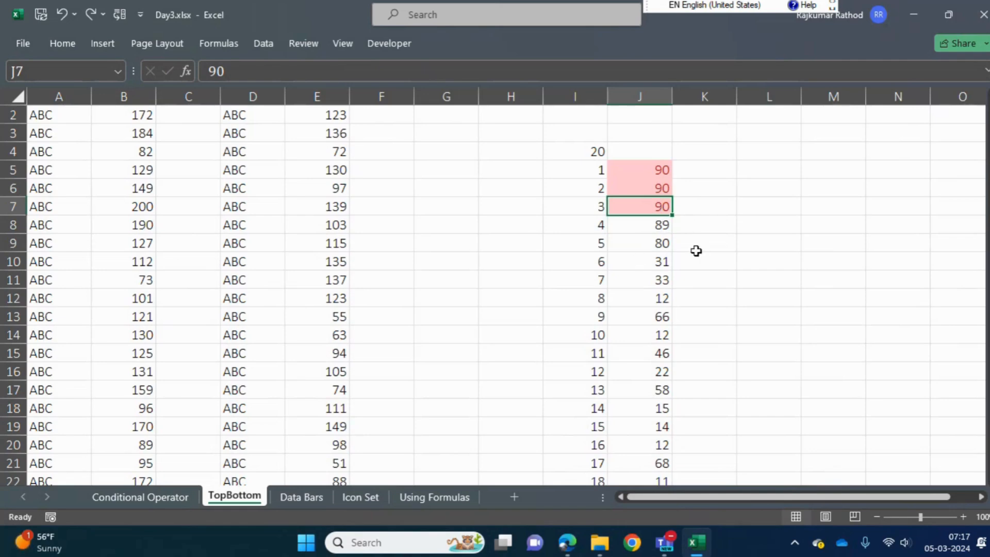
Set the score in cell J7 to 89
{"action": "type", "text": "89"}
{"action": "key", "text": "Return"}
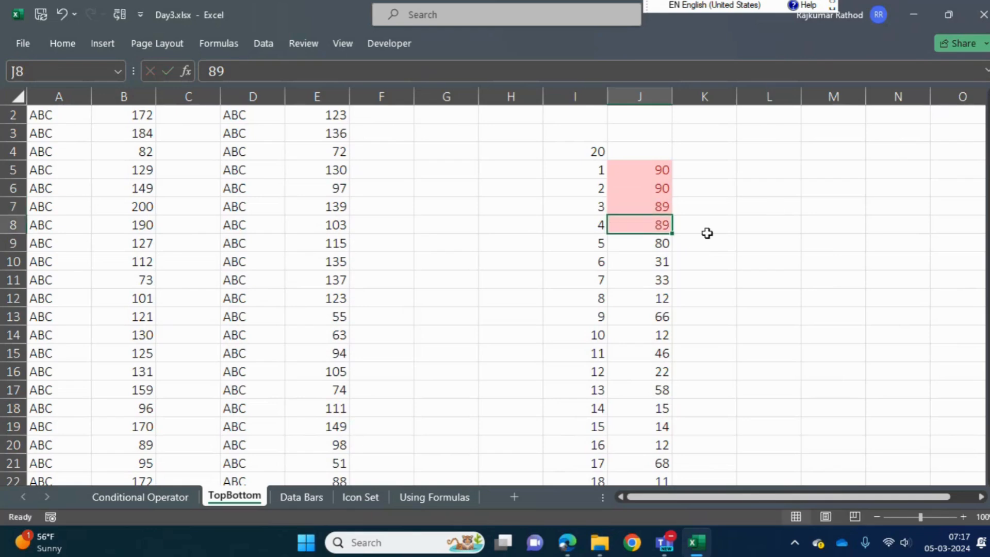
Examine which scores in J5:J9 the top 3 rule highlights
{"action": "left_click", "coordinate": [648, 172]}
{"action": "left_click_drag", "start_coordinate": [650, 178], "coordinate": [650, 186]}
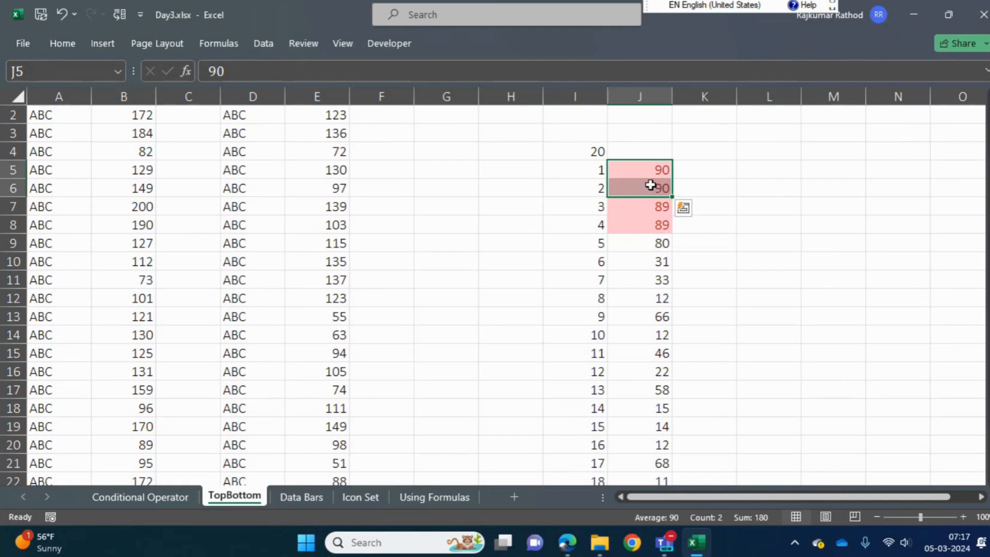
{"action": "left_click", "coordinate": [648, 222]}
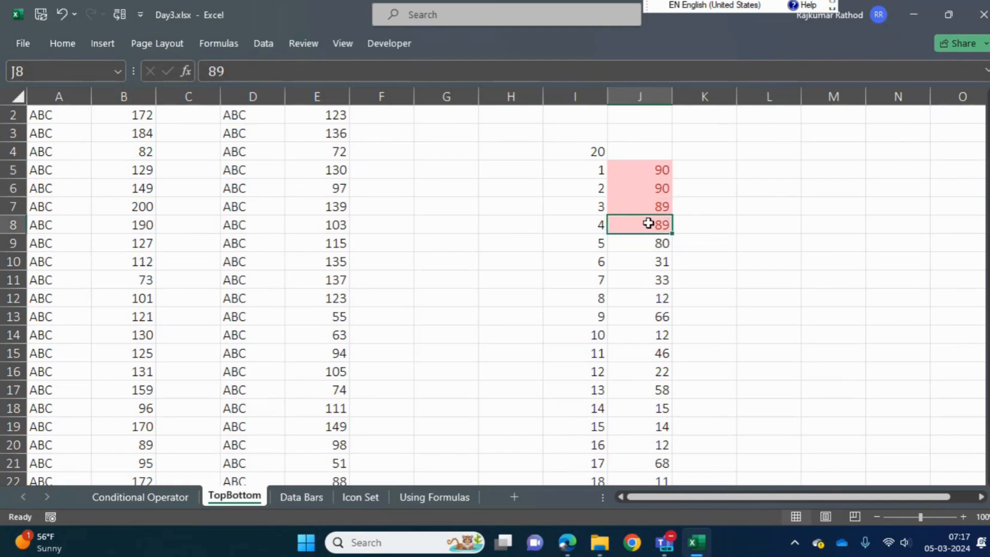
{"action": "left_click_drag", "start_coordinate": [643, 169], "coordinate": [641, 185]}
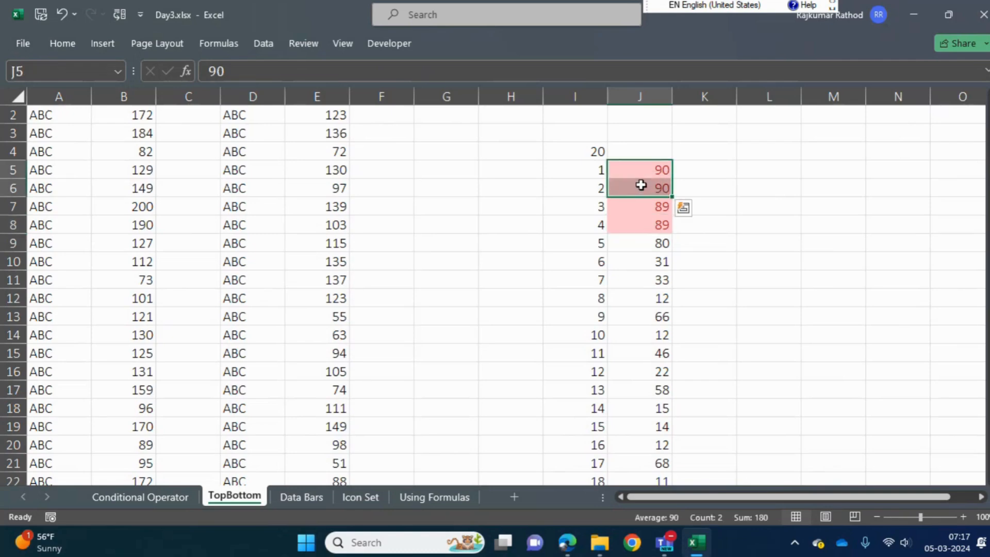
{"action": "left_click", "coordinate": [648, 230]}
{"action": "key", "text": "Up"}
{"action": "key", "text": "Up"}
{"action": "key", "text": "Up"}
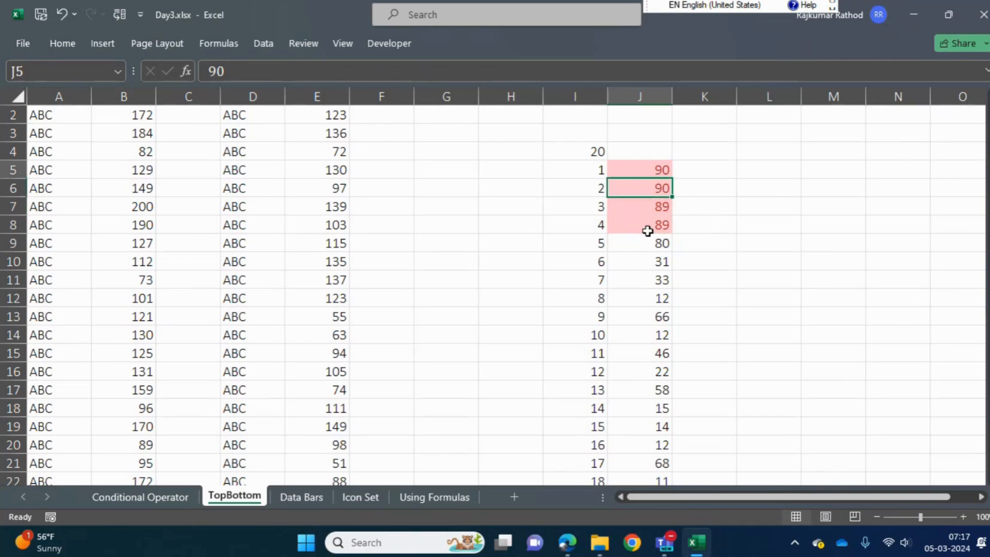
{"action": "key", "text": "Down"}
{"action": "key", "text": "Down"}
{"action": "key", "text": "Down"}
{"action": "key", "text": "Down"}
{"action": "key", "text": "Down"}
{"action": "key", "text": "Down"}
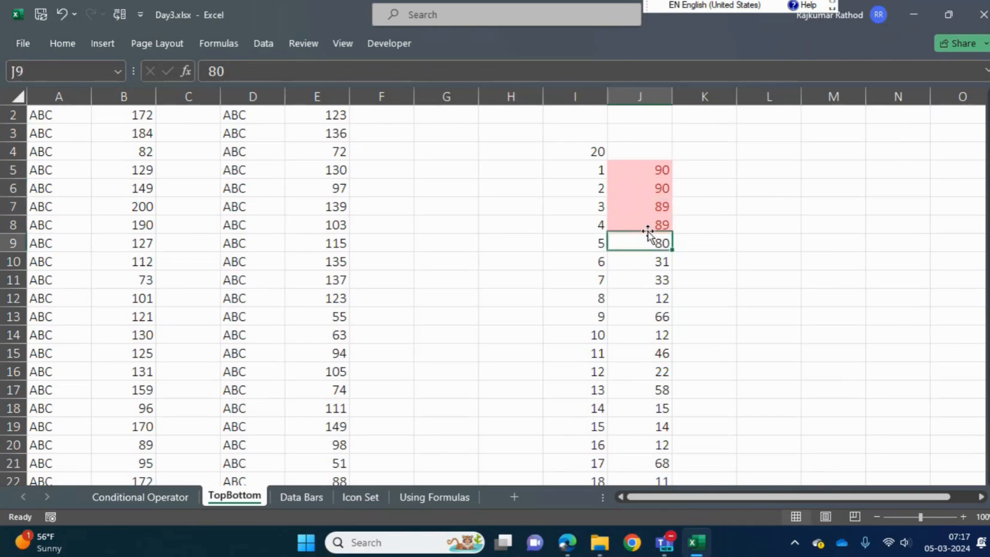
{"action": "key", "text": "Up"}
{"action": "key", "text": "Up"}
{"action": "key", "text": "Up"}
{"action": "key", "text": "Up"}
{"action": "key", "text": "Up"}
{"action": "key", "text": "Left"}
{"action": "key", "text": "Left"}
{"action": "key", "text": "Up"}
{"action": "key", "text": "Right"}
{"action": "key", "text": "Up"}
{"action": "key", "text": "Right"}
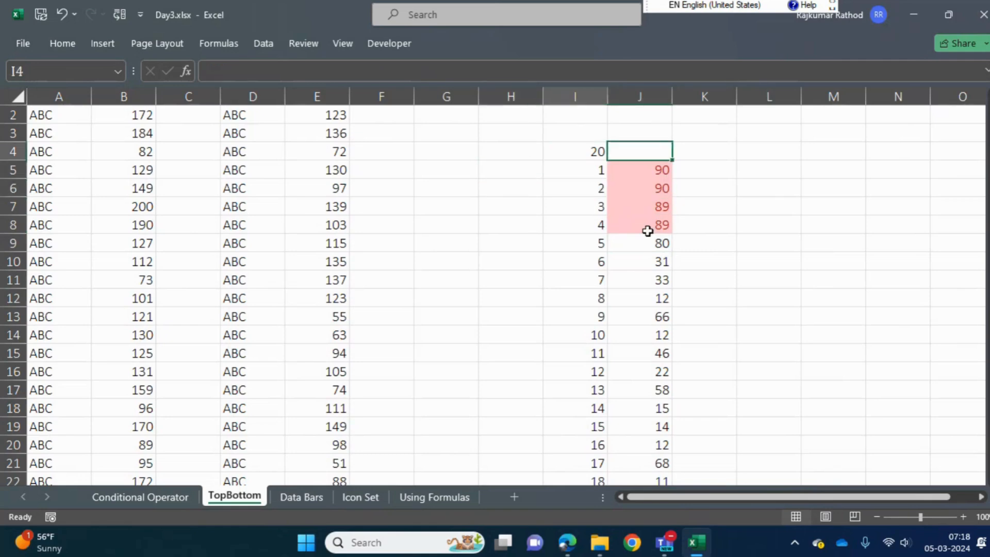
{"action": "key", "text": "Left"}
{"action": "key", "text": "Up"}
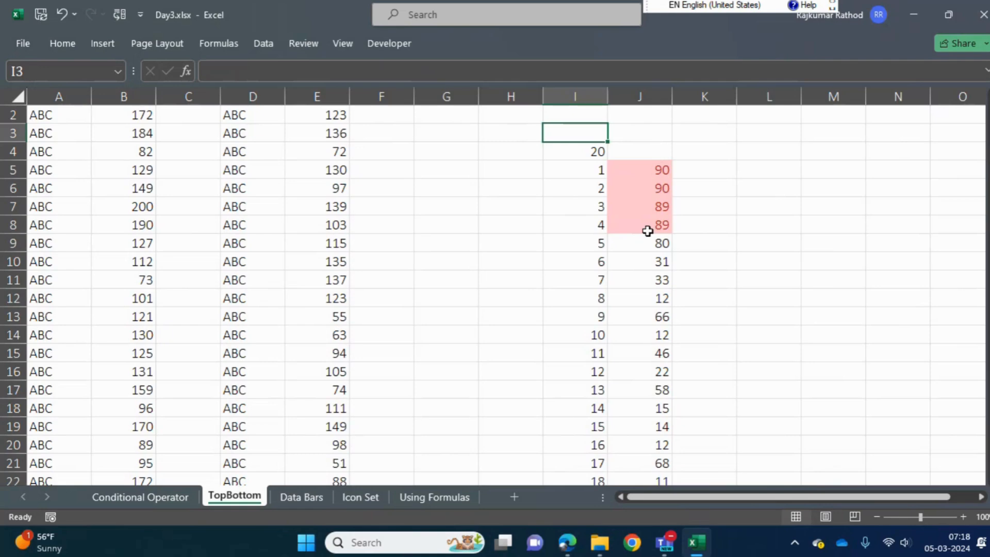
Compare the tied score pair in J5:J6 with the tied pair in J7:J8
{"action": "left_click_drag", "start_coordinate": [647, 165], "coordinate": [647, 182]}
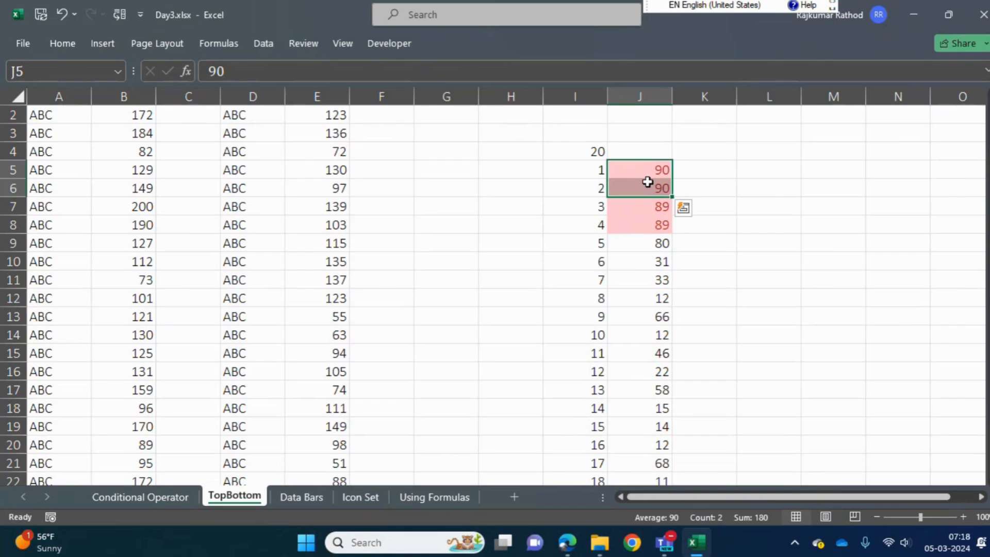
{"action": "left_click_drag", "start_coordinate": [653, 205], "coordinate": [654, 227]}
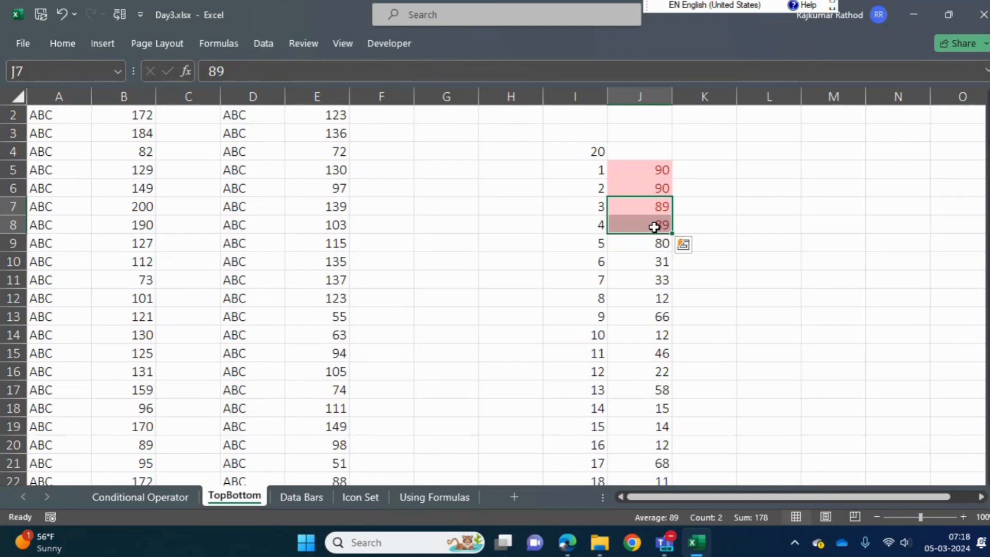
Copy the score list J5:J24 and paste only its values into column L starting at L5
{"action": "left_click", "coordinate": [641, 172]}
{"action": "key", "text": "ctrl+shift+Down"}
{"action": "key", "text": "ctrl+c"}
{"action": "key", "text": "ctrl+Up"}
{"action": "key", "text": "Right"}
{"action": "key", "text": "Right"}
{"action": "key", "text": "Right"}
{"action": "key", "text": "Right"}
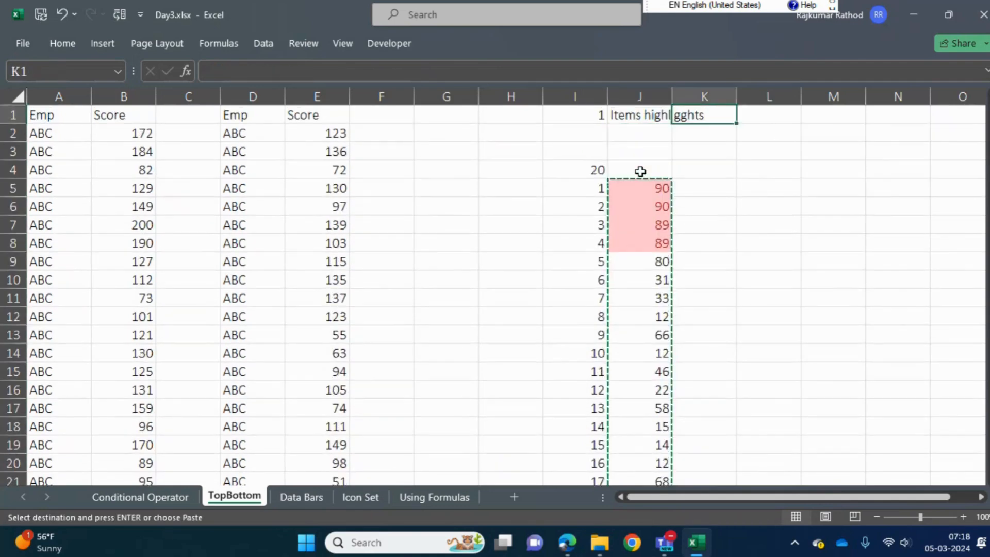
{"action": "key", "text": "Down"}
{"action": "key", "text": "Left"}
{"action": "key", "text": "Left"}
{"action": "key", "text": "Left"}
{"action": "key", "text": "Left"}
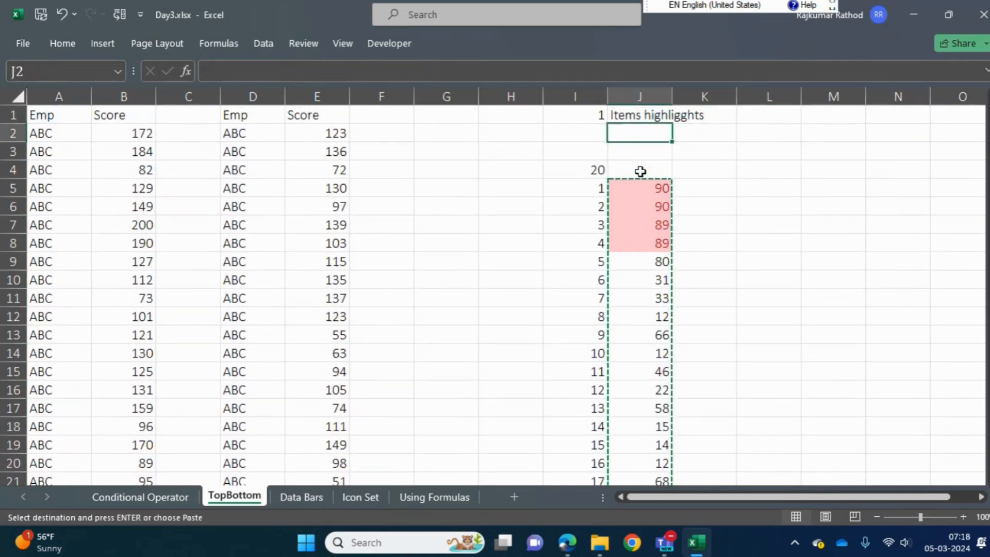
{"action": "key", "text": "Down"}
{"action": "key", "text": "Down"}
{"action": "key", "text": "Right"}
{"action": "key", "text": "Right"}
{"action": "key", "text": "Down"}
{"action": "key", "text": "ctrl+alt+v"}
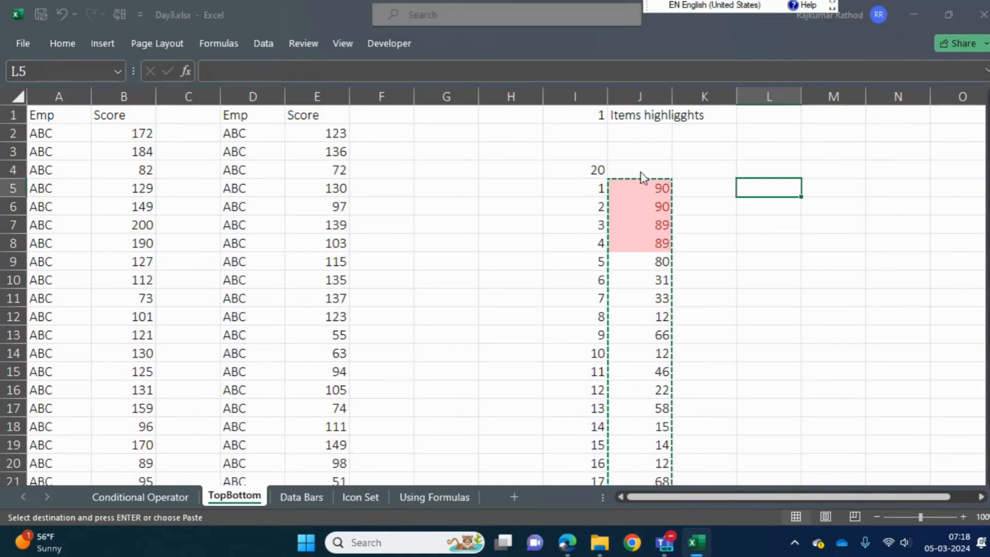
{"action": "key", "text": "Down"}
{"action": "key", "text": "Down"}
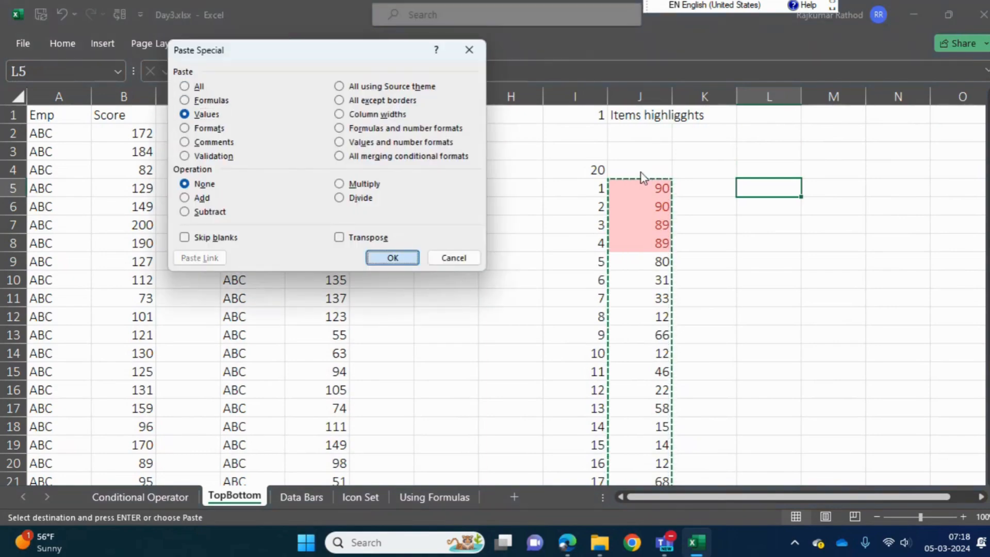
{"action": "key", "text": "Return"}
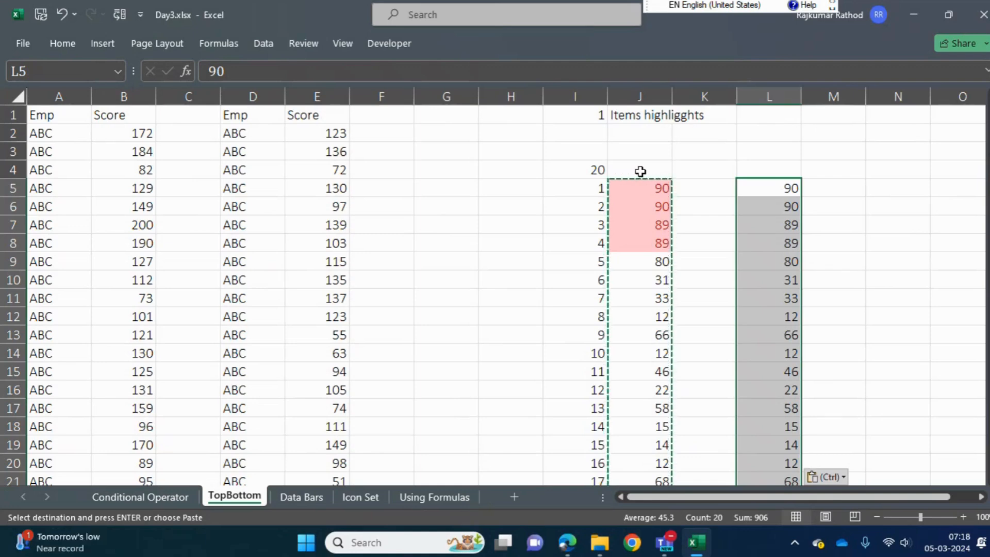
{"action": "key", "text": "Escape"}
Enter the heading "Items" above the numbered list, merged and centred across I3:J3
{"action": "key", "text": "Up"}
{"action": "key", "text": "Down"}
{"action": "key", "text": "Up"}
{"action": "key", "text": "Left"}
{"action": "key", "text": "Left"}
{"action": "key", "text": "Left"}
{"action": "key", "text": "Up"}
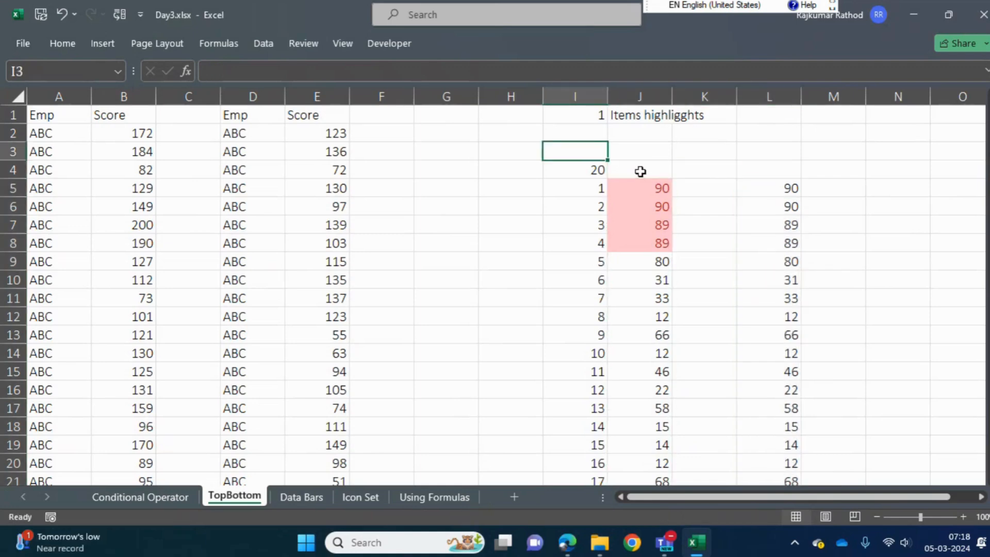
{"action": "key", "text": "shift+Right"}
{"action": "type", "text": "Items"}
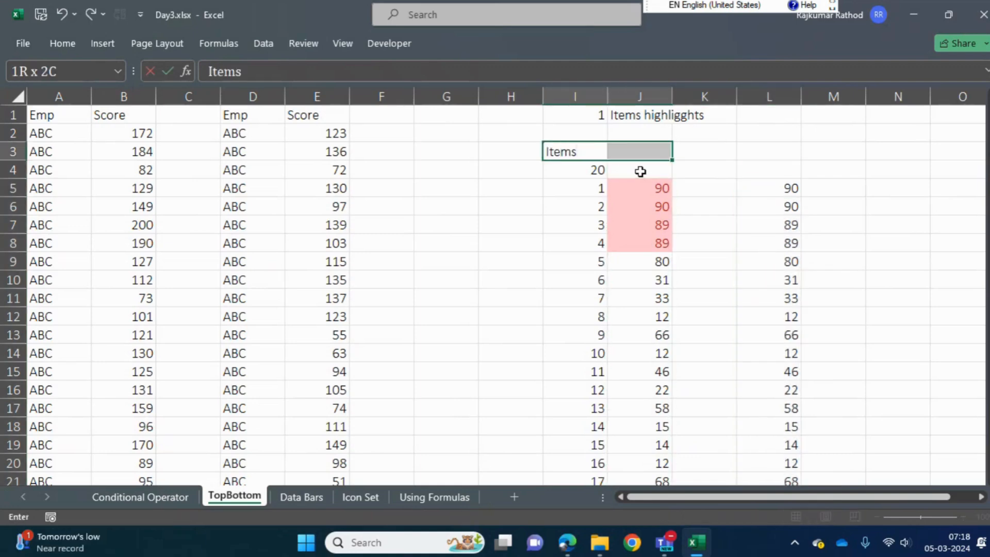
{"action": "key", "text": "Return"}
{"action": "key", "text": "Left"}
{"action": "key", "text": "Down"}
{"action": "key", "text": "Up"}
Apply all borders to the list in I3:J24
{"action": "key", "text": "shift+Right"}
{"action": "key", "text": "ctrl+shift+Down"}
{"action": "key", "text": "alt+h"}
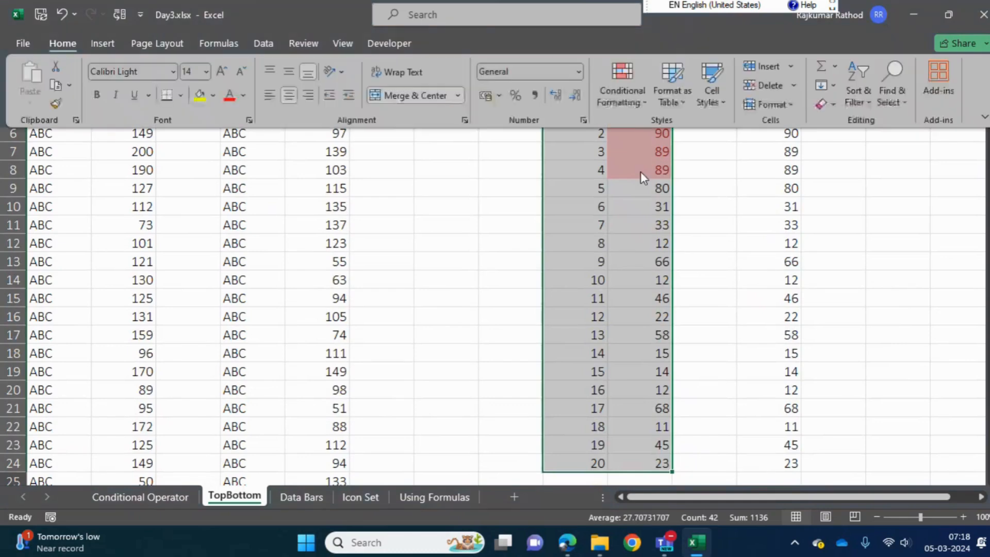
{"action": "key", "text": "b"}
{"action": "key", "text": "a"}
Enter the heading "% Per highlight" in L3 above the copied score list
{"action": "key", "text": "Up"}
{"action": "key", "text": "Right"}
{"action": "key", "text": "Down"}
{"action": "key", "text": "Up"}
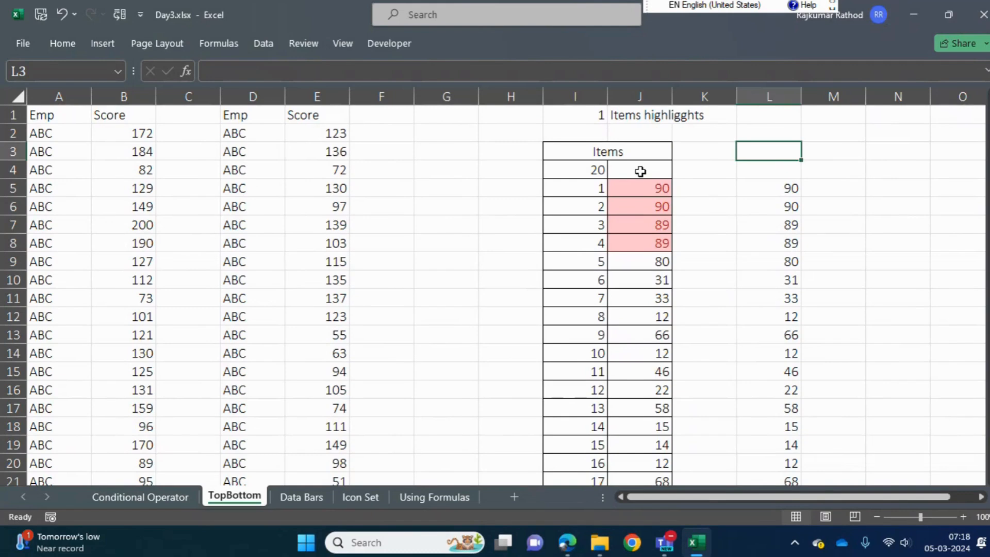
{"action": "type", "text": "It"}
{"action": "key", "text": "BackSpace"}
{"action": "key", "text": "BackSpace"}
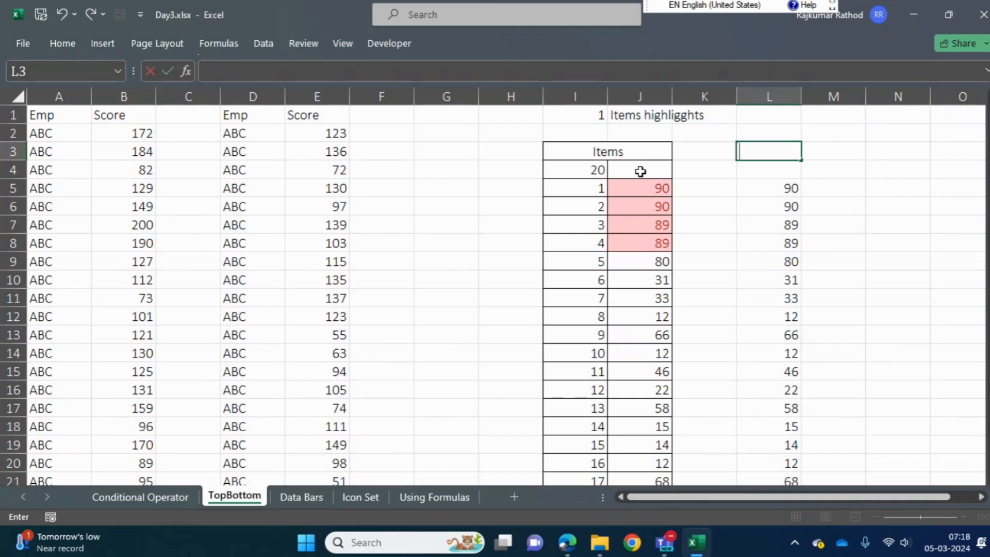
{"action": "type", "text": "% Per highlight"}
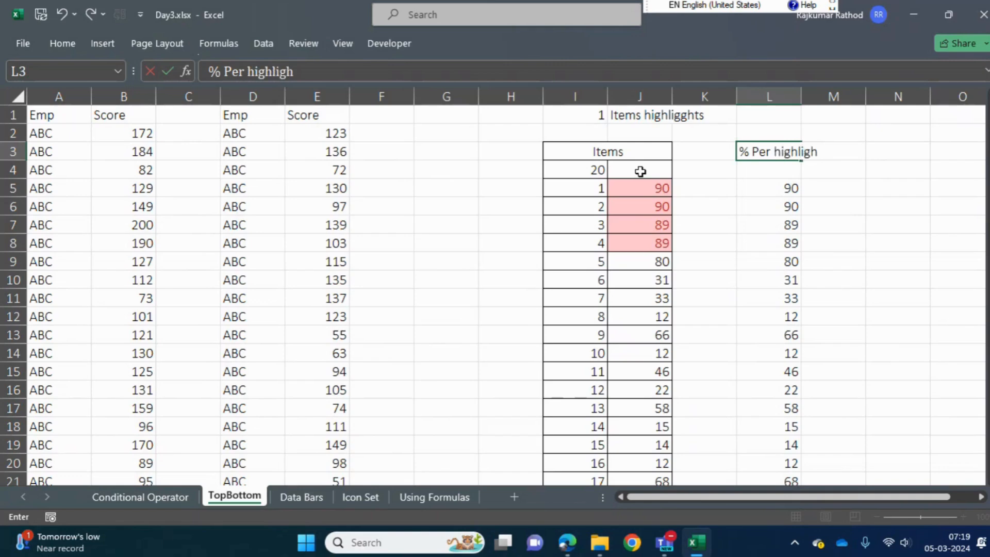
{"action": "key", "text": "Return"}
{"action": "key", "text": "Down"}
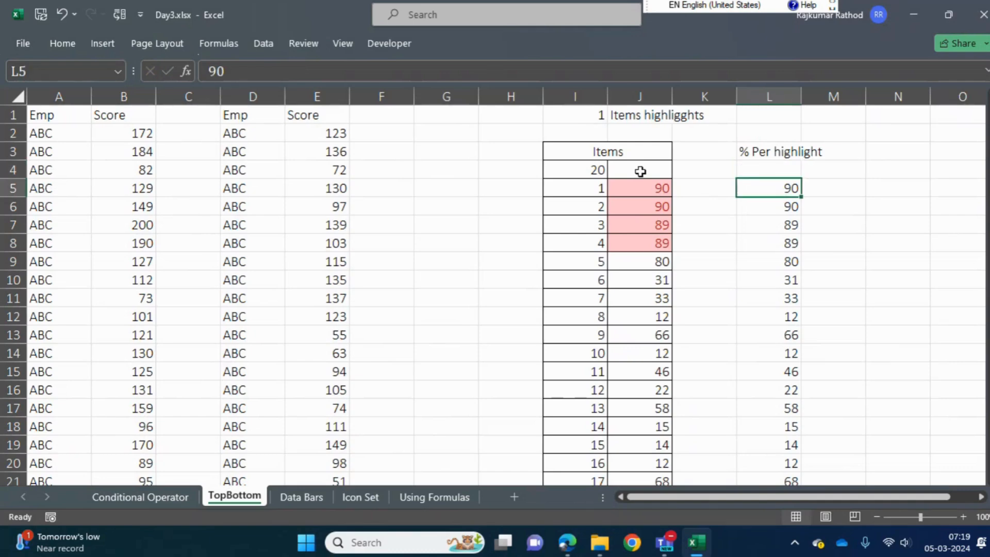
Examine the full copied score list in L5:L24 beneath its percentage heading
{"action": "key", "text": "Up"}
{"action": "key", "text": "Up"}
{"action": "key", "text": "Down"}
{"action": "key", "text": "Down"}
{"action": "key", "text": "Up"}
{"action": "key", "text": "Down"}
{"action": "key", "text": "Up"}
{"action": "key", "text": "Up"}
{"action": "key", "text": "Down"}
{"action": "key", "text": "Down"}
{"action": "key", "text": "Up"}
{"action": "key", "text": "Down"}
{"action": "key", "text": "ctrl+shift+Down"}
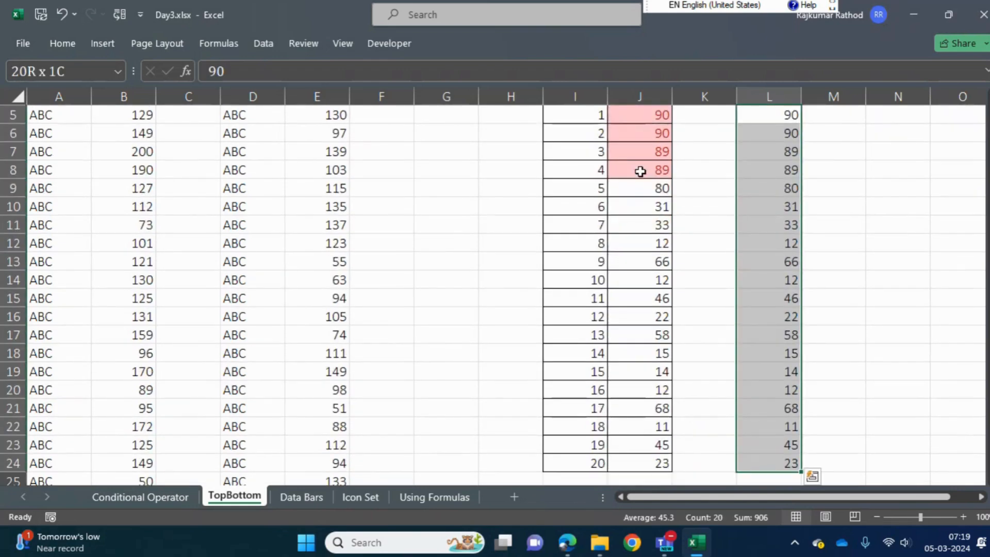
{"action": "key", "text": "Up"}
{"action": "key", "text": "Down"}
{"action": "key", "text": "ctrl+shift+Down"}
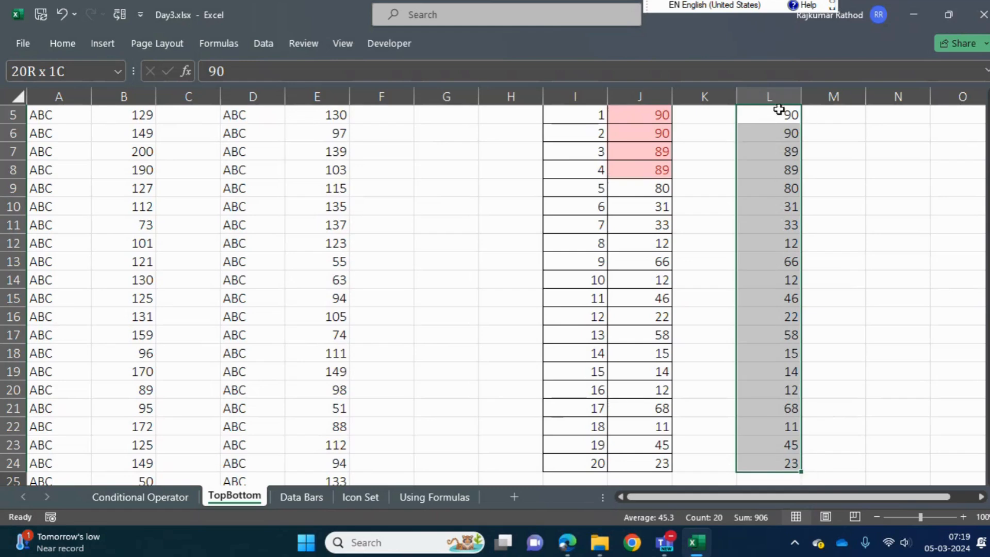
{"action": "scroll", "coordinate": [567, 293], "scroll_direction": "up", "scroll_amount": 1}
{"action": "scroll", "coordinate": [840, 143], "scroll_direction": "up", "scroll_amount": 2}
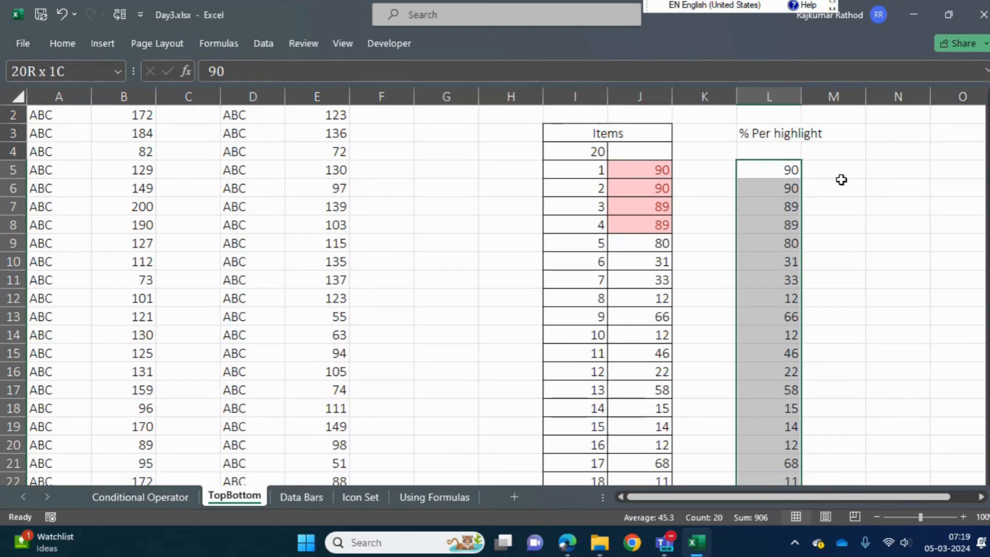
Enter the label "Total Items" in N5 with the count 20 beside it in O5
{"action": "left_click", "coordinate": [853, 172]}
{"action": "key", "text": "Right"}
{"action": "key", "text": "Right"}
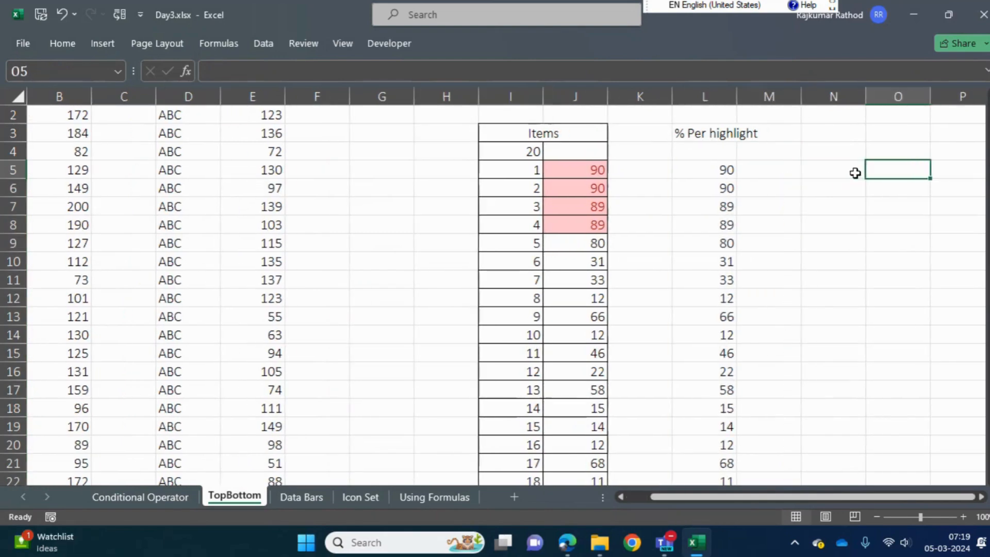
{"action": "left_click", "coordinate": [855, 172]}
{"action": "type", "text": "Total Items"}
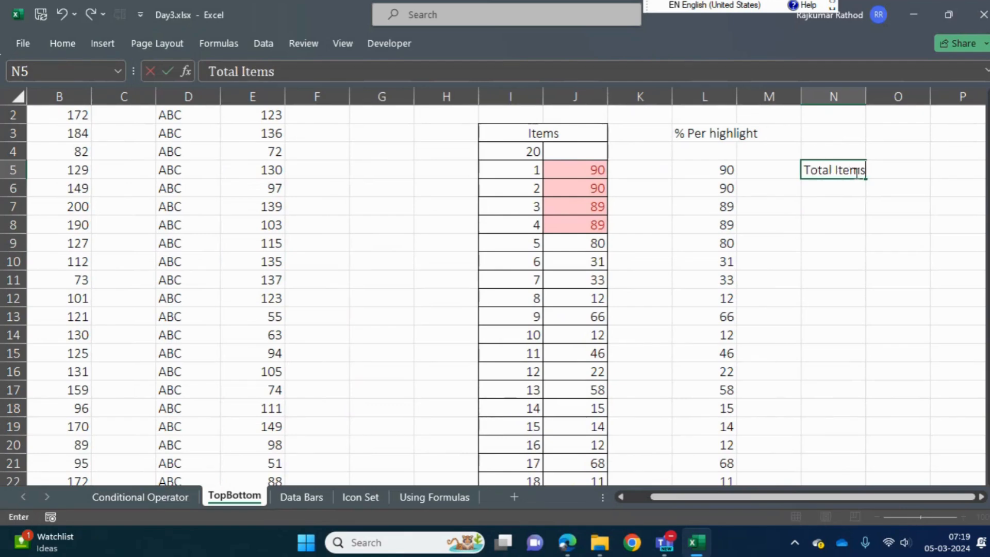
{"action": "type", "text": " ="}
{"action": "key", "text": "BackSpace"}
{"action": "key", "text": "BackSpace"}
{"action": "key", "text": "BackSpace"}
{"action": "key", "text": "Return"}
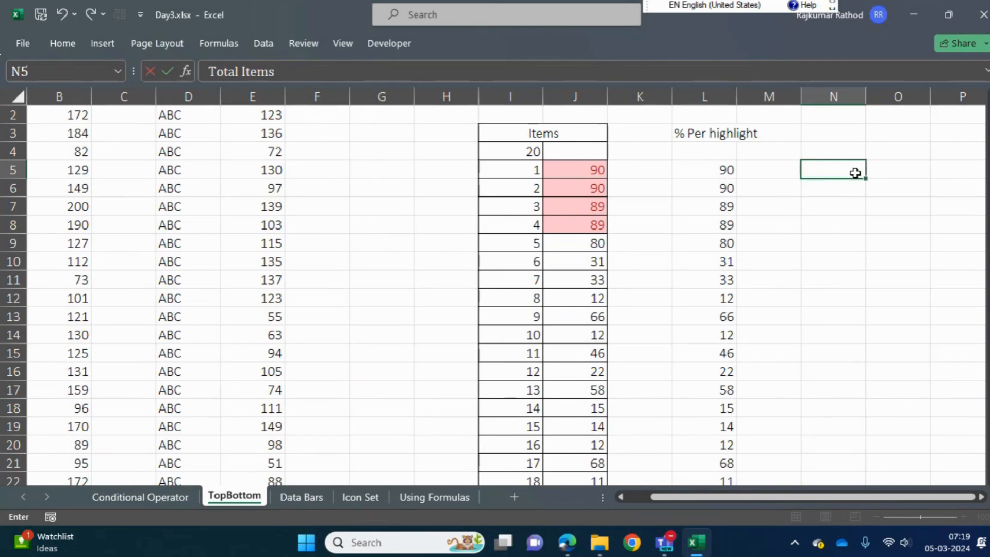
{"action": "key", "text": "Tab"}
{"action": "type", "text": "20"}
{"action": "key", "text": "Return"}
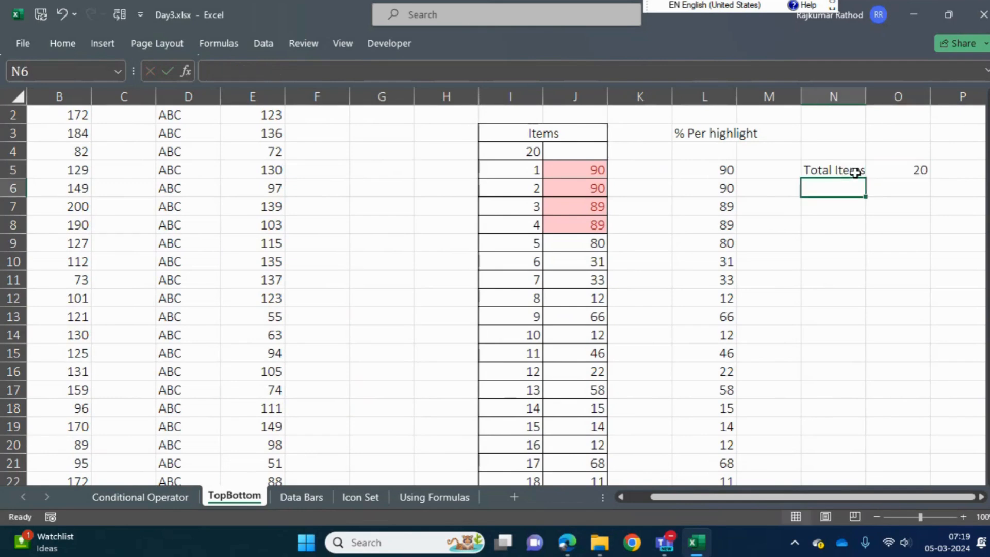
Enter the percentage 3% in O6 below the item count
{"action": "left_click", "coordinate": [855, 172]}
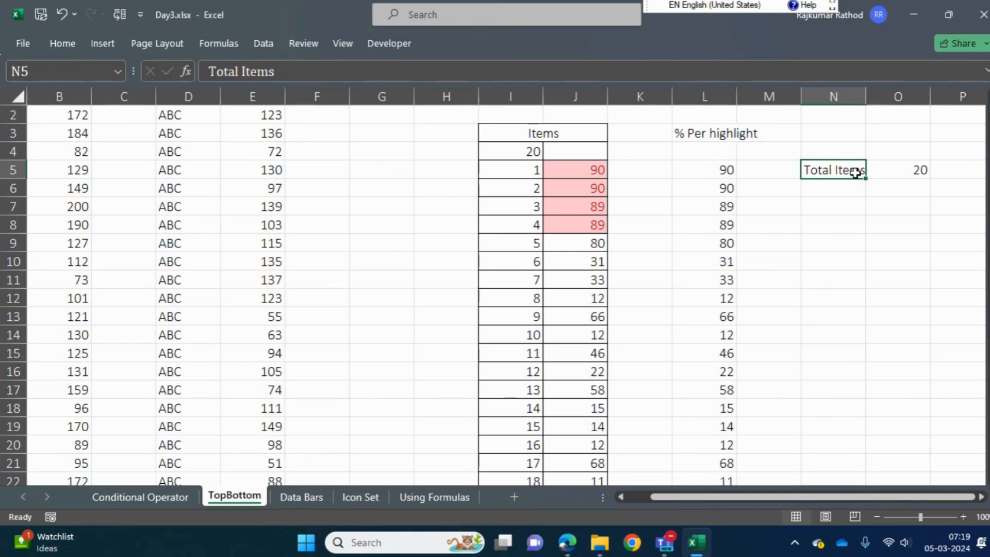
{"action": "key", "text": "Tab"}
{"action": "key", "text": "Down"}
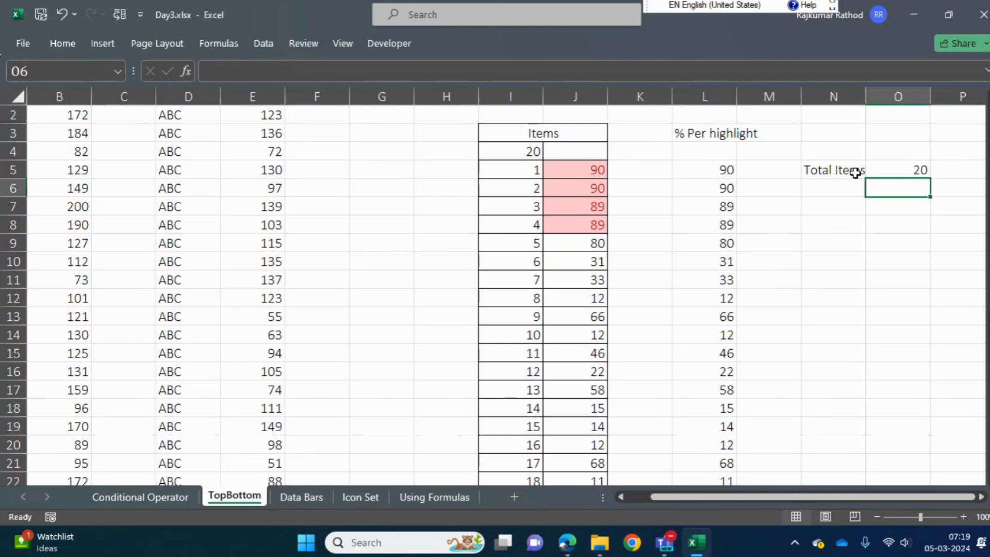
{"action": "type", "text": "3%"}
{"action": "key", "text": "Return"}
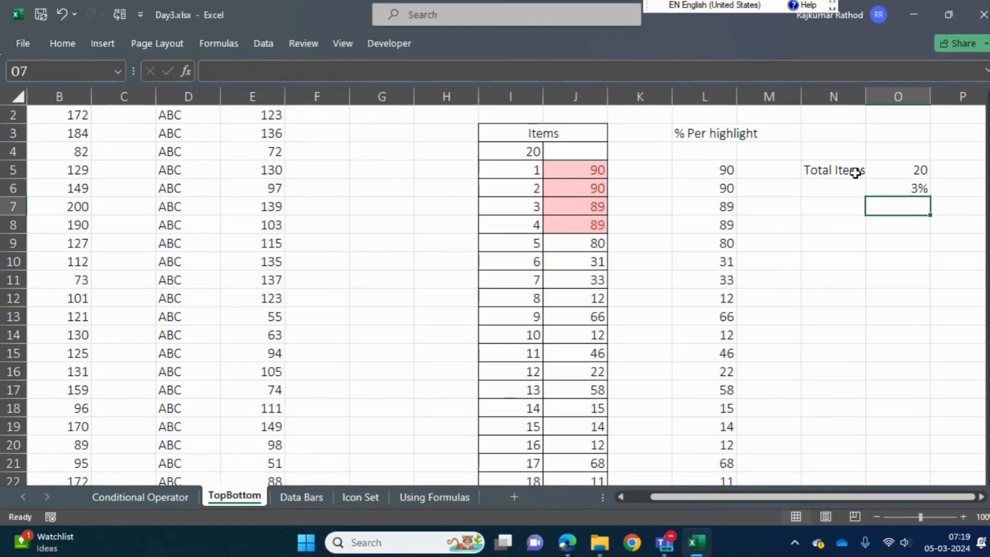
{"action": "type", "text": "="}
{"action": "key", "text": "Up"}
{"action": "key", "text": "Up"}
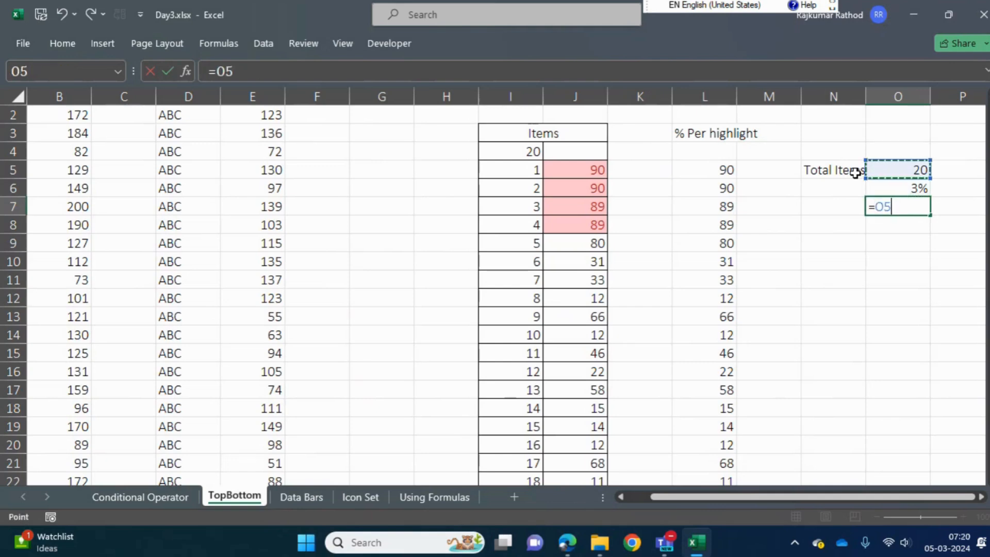
{"action": "key", "text": "Escape"}
{"action": "key", "text": "Up"}
{"action": "key", "text": "Up"}
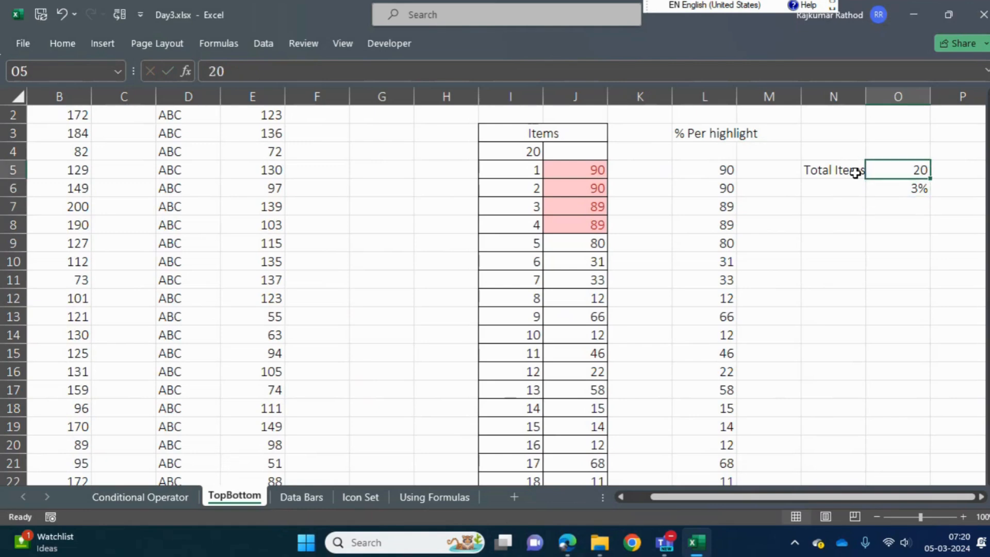
Enter 100% in P5 next to the total item count
{"action": "left_click", "coordinate": [960, 168]}
{"action": "type", "text": "1"}
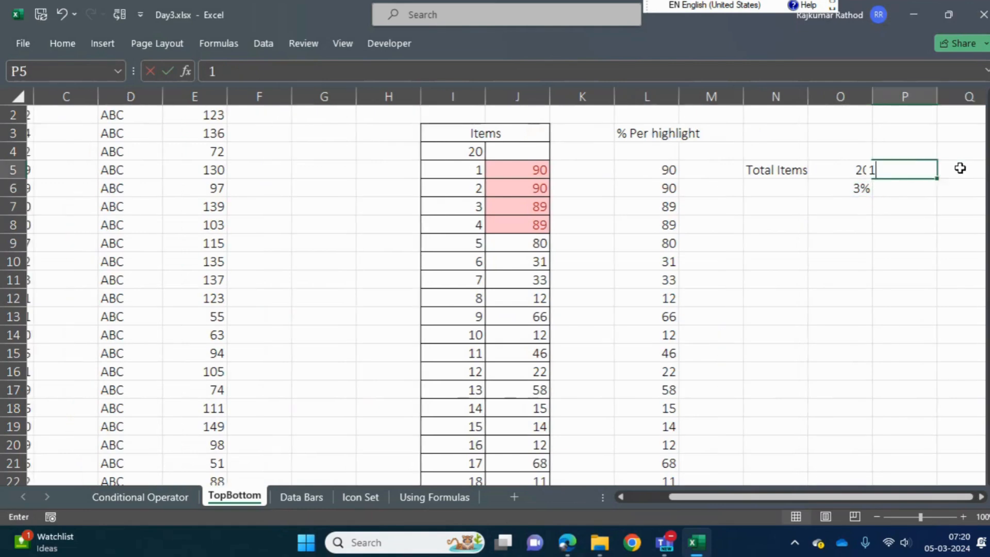
{"action": "type", "text": "00%"}
{"action": "key", "text": "Return"}
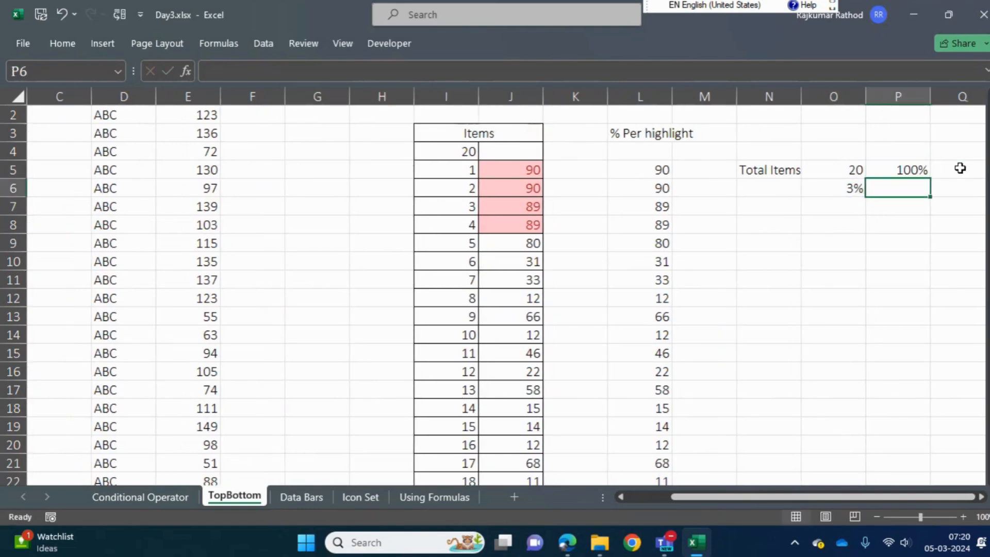
{"action": "key", "text": "Left"}
{"action": "key", "text": "Up"}
{"action": "key", "text": "Right"}
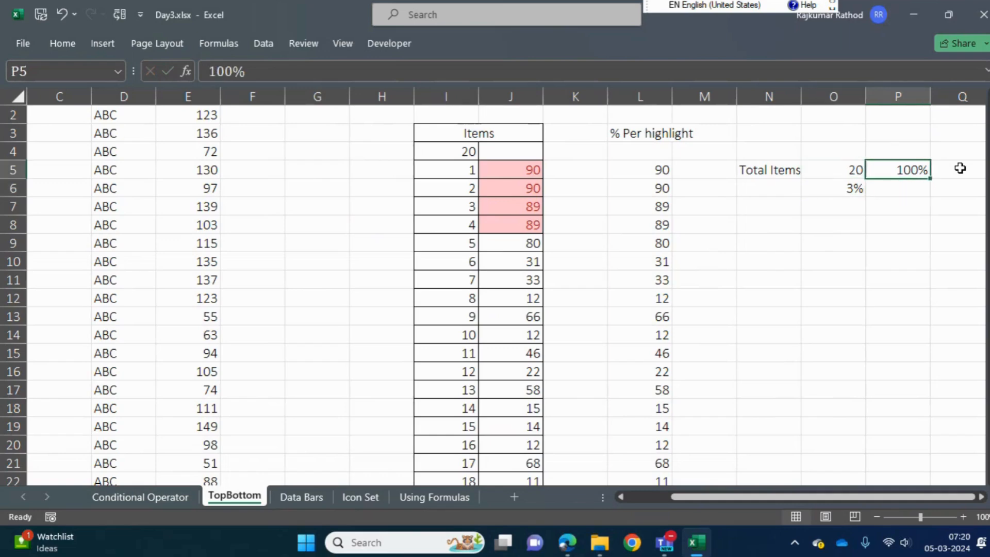
{"action": "key", "text": "Down"}
{"action": "key", "text": "Left"}
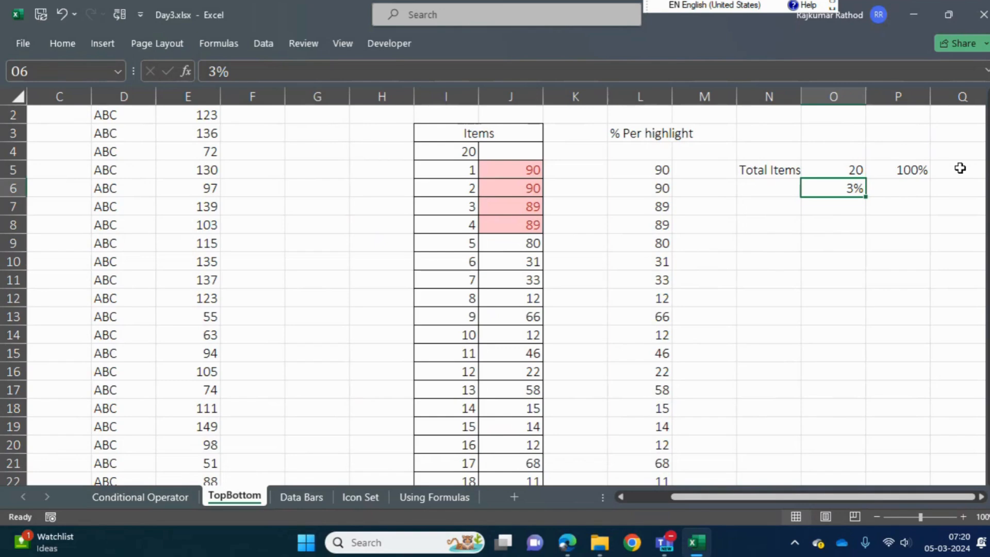
Enter the formula =O5*O6 in P6 and display its result without decimal places
{"action": "key", "text": "Up"}
{"action": "key", "text": "Right"}
{"action": "key", "text": "Down"}
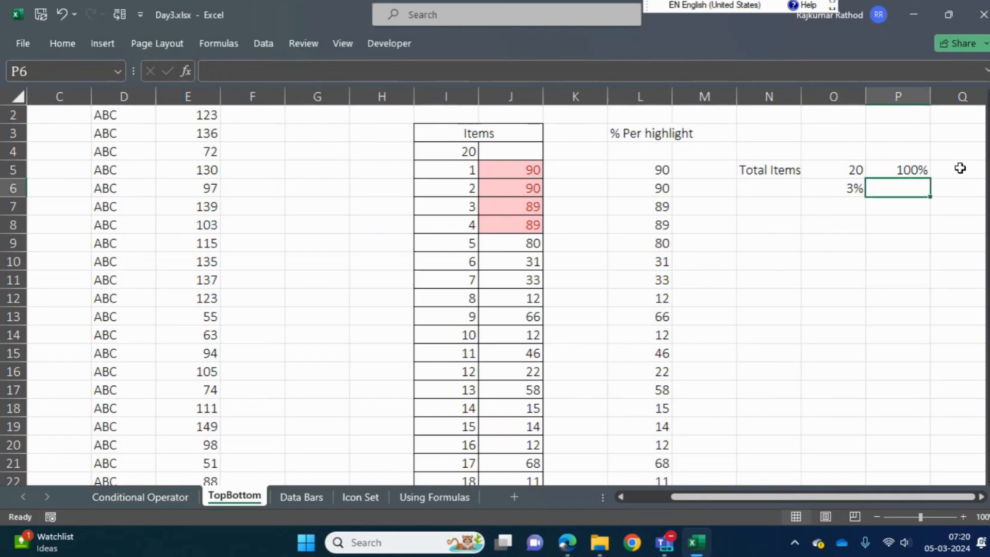
{"action": "type", "text": "="}
{"action": "key", "text": "Up"}
{"action": "key", "text": "Left"}
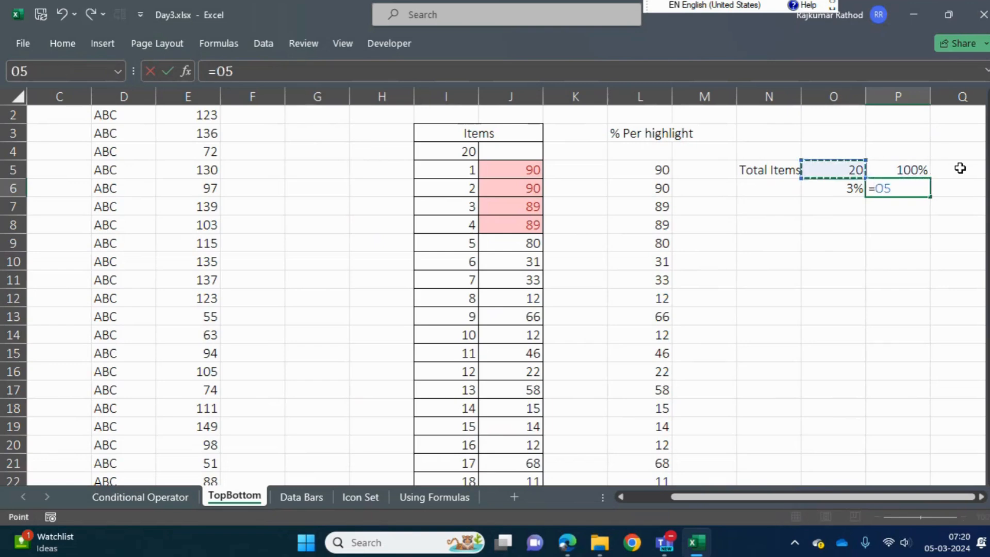
{"action": "type", "text": "*"}
{"action": "key", "text": "Left"}
{"action": "key", "text": "Return"}
{"action": "key", "text": "Up"}
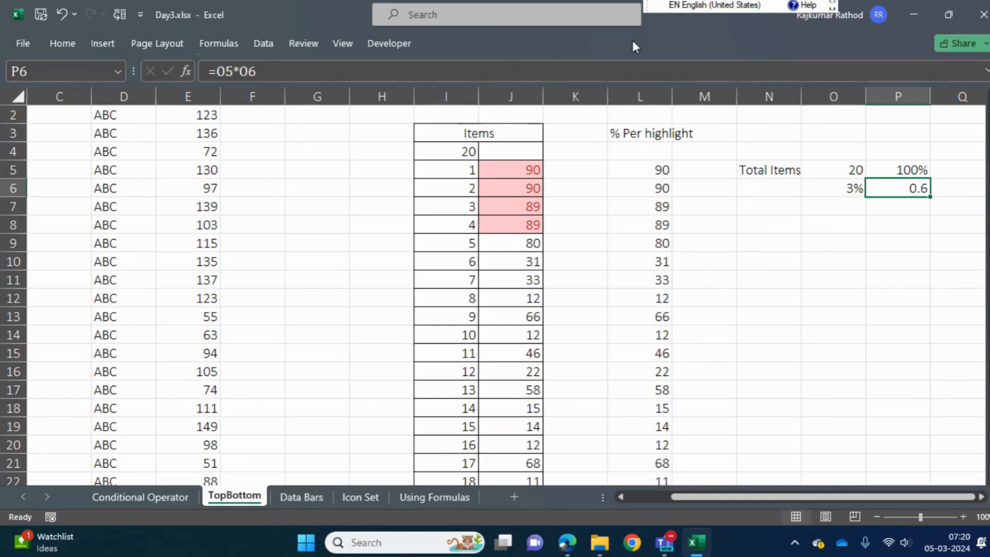
{"action": "left_click", "coordinate": [63, 44]}
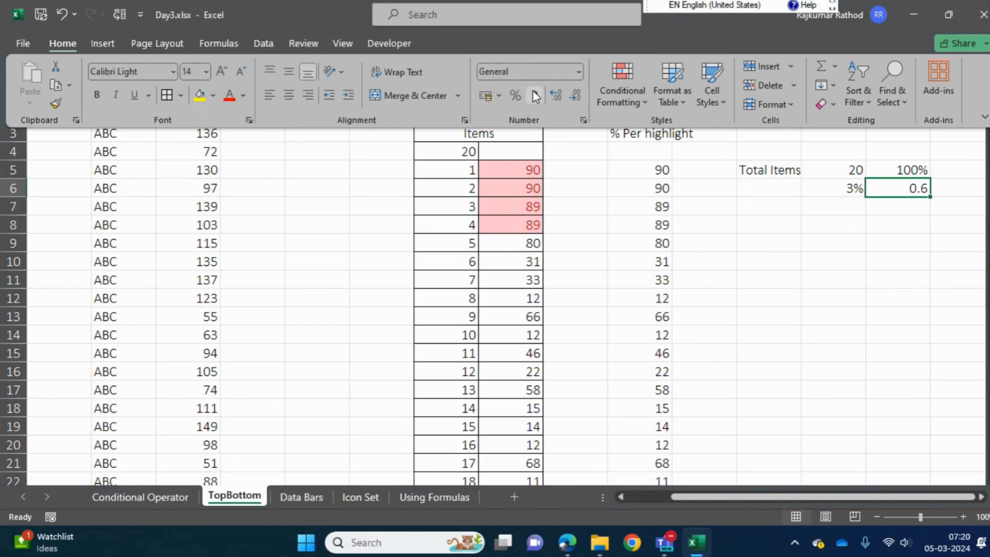
{"action": "left_click", "coordinate": [573, 98]}
Change the percentage in O6 to 6% to test the item calculation
{"action": "left_click", "coordinate": [855, 171]}
{"action": "left_click", "coordinate": [859, 188]}
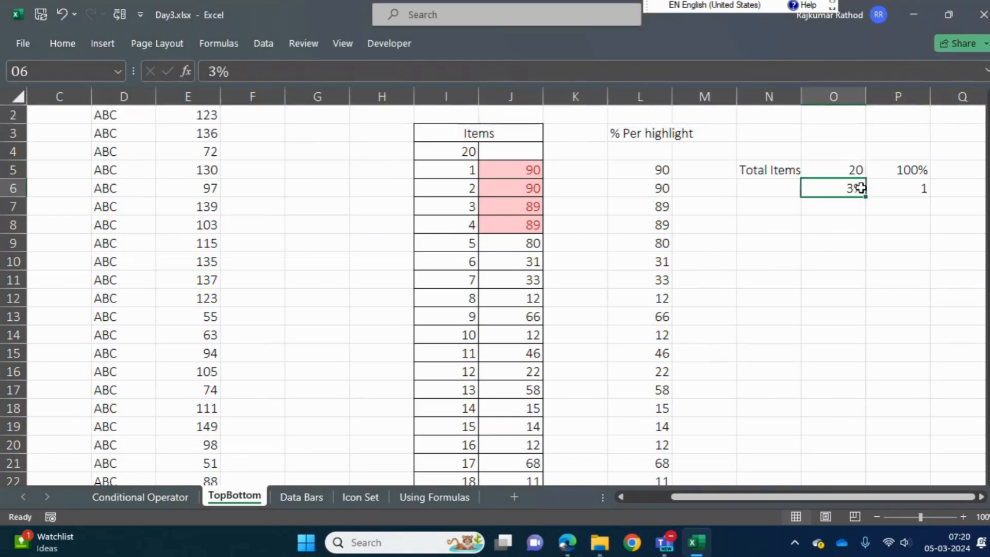
{"action": "type", "text": "6"}
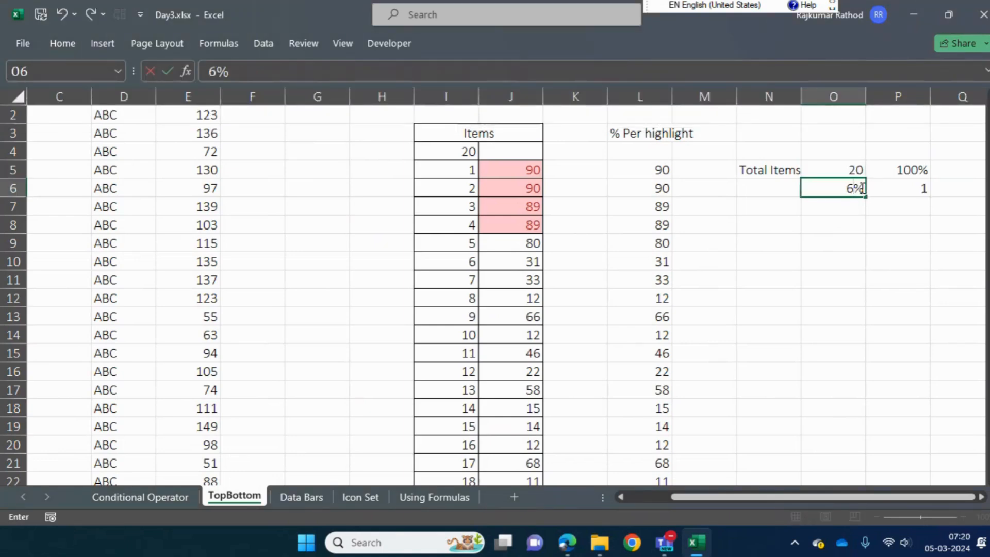
{"action": "key", "text": "Return"}
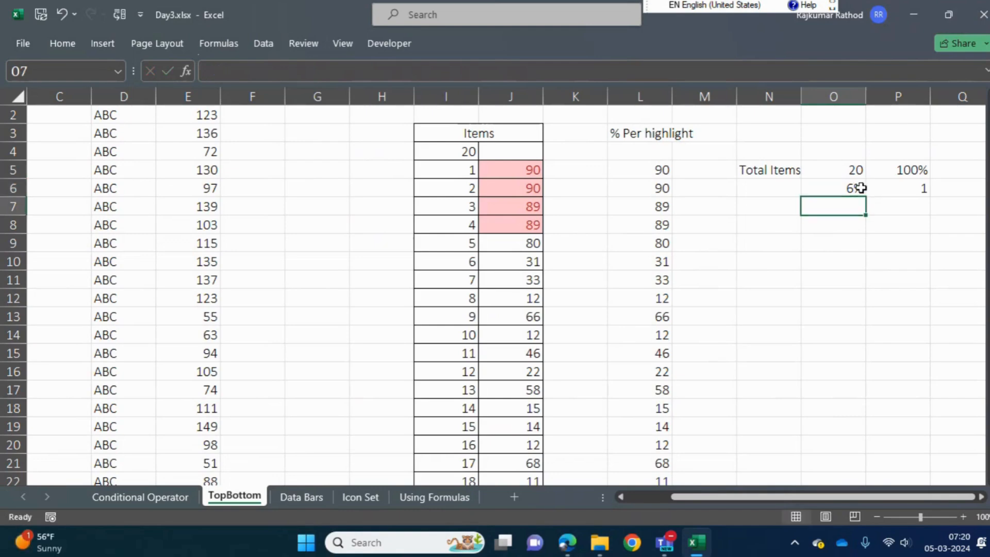
Set the percentage in O6 to 20%
{"action": "left_click", "coordinate": [860, 188]}
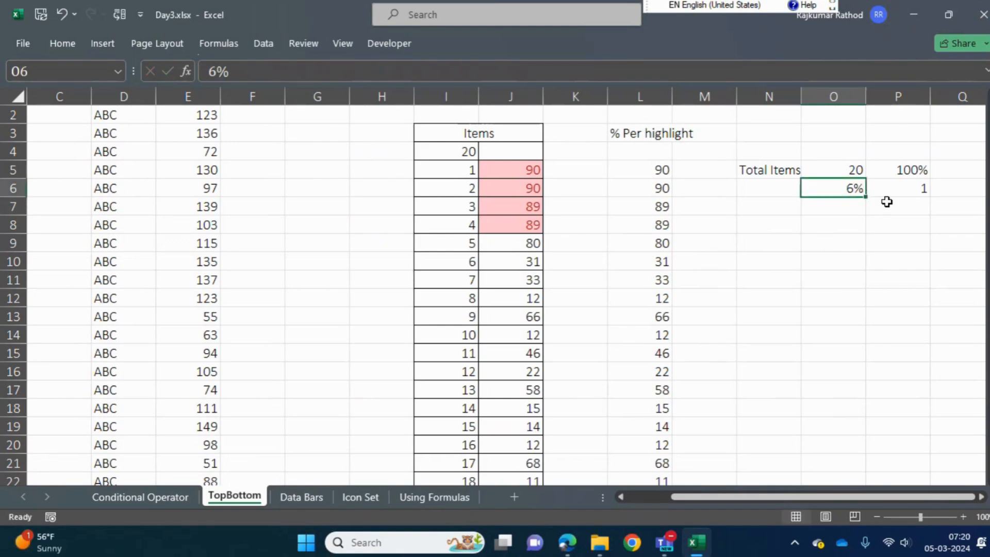
{"action": "type", "text": "20"}
{"action": "key", "text": "Return"}
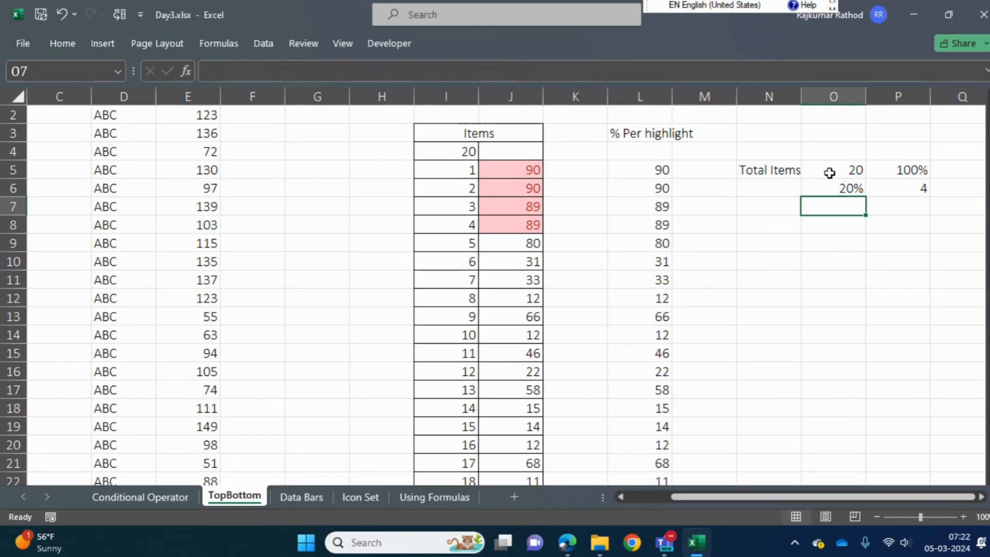
Review the full list of values in L5:L24 under the % Per highlight heading
{"action": "left_click", "coordinate": [637, 184]}
{"action": "left_click", "coordinate": [637, 171]}
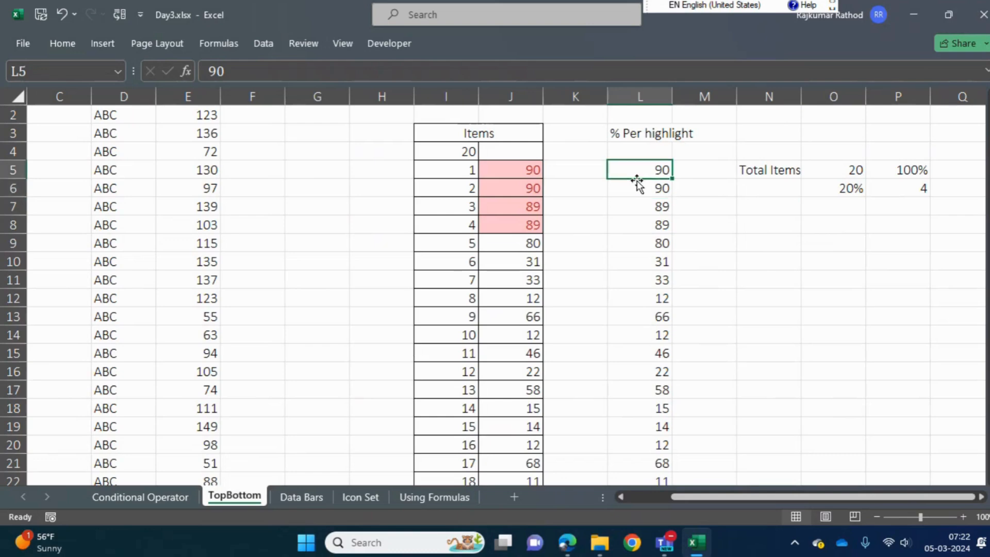
{"action": "key", "text": "ctrl+shift+Down"}
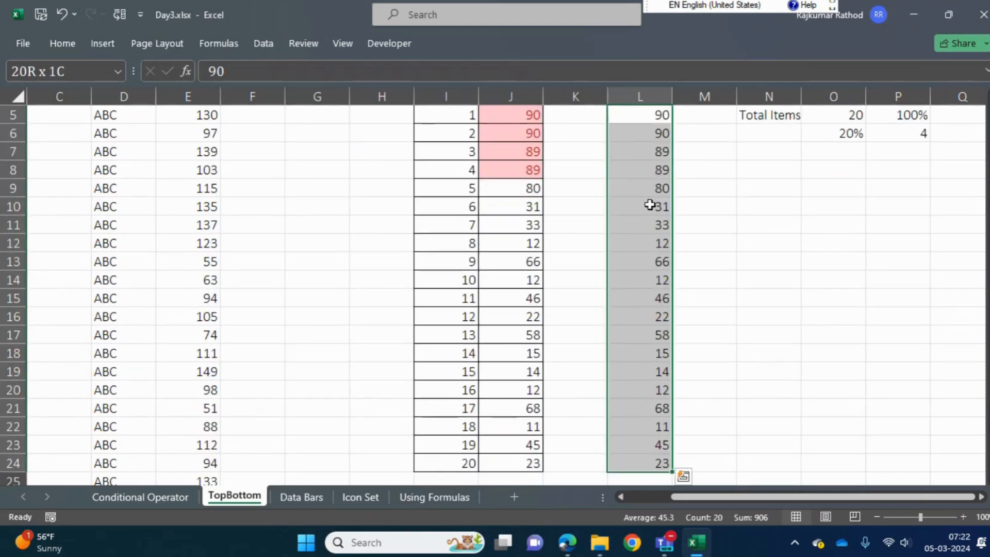
{"action": "key", "text": "ctrl+q"}
{"action": "key", "text": "Escape"}
{"action": "key", "text": "Up"}
{"action": "key", "text": "Down"}
{"action": "key", "text": "ctrl+shift+Down"}
{"action": "key", "text": "Up"}
{"action": "key", "text": "Down"}
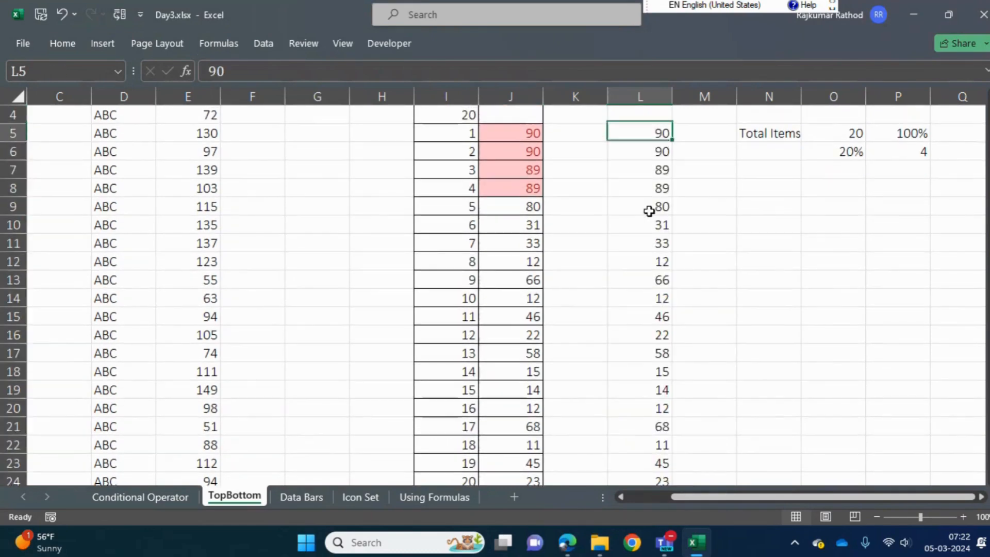
{"action": "key", "text": "ctrl+shift+Down"}
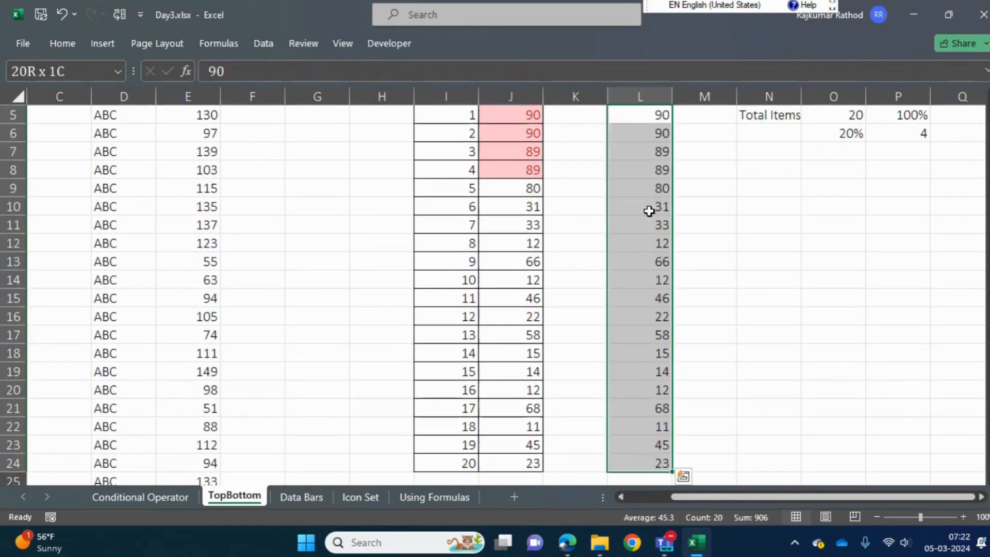
{"action": "key", "text": "Up"}
{"action": "key", "text": "Down"}
{"action": "key", "text": "ctrl+shift+Down"}
{"action": "scroll", "coordinate": [492, 293], "scroll_direction": "up", "scroll_amount": 1}
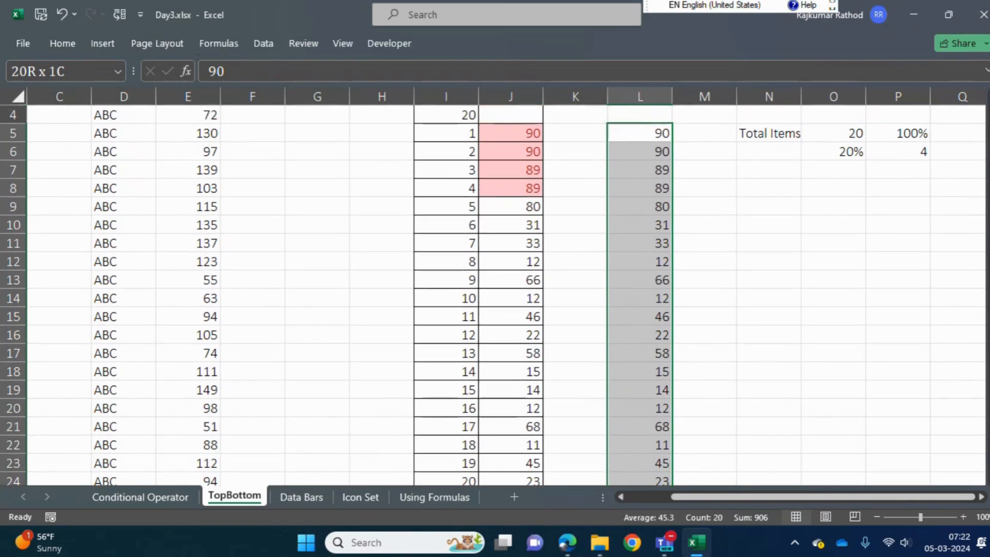
Compare the first values of the % Per highlight list with the highlighted cells J5:J8 in the Items table
{"action": "left_click_drag", "start_coordinate": [643, 132], "coordinate": [644, 162]}
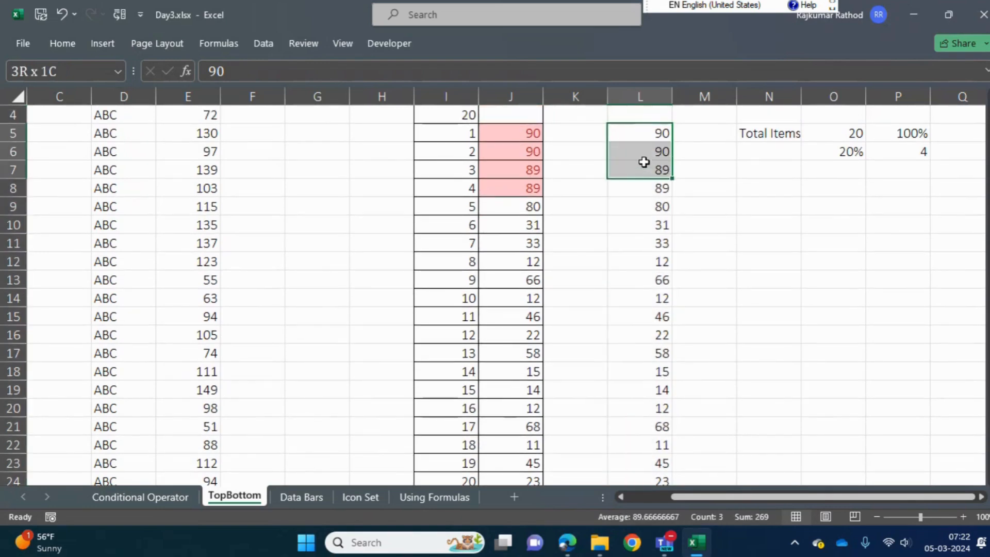
{"action": "left_click_drag", "start_coordinate": [509, 137], "coordinate": [507, 187]}
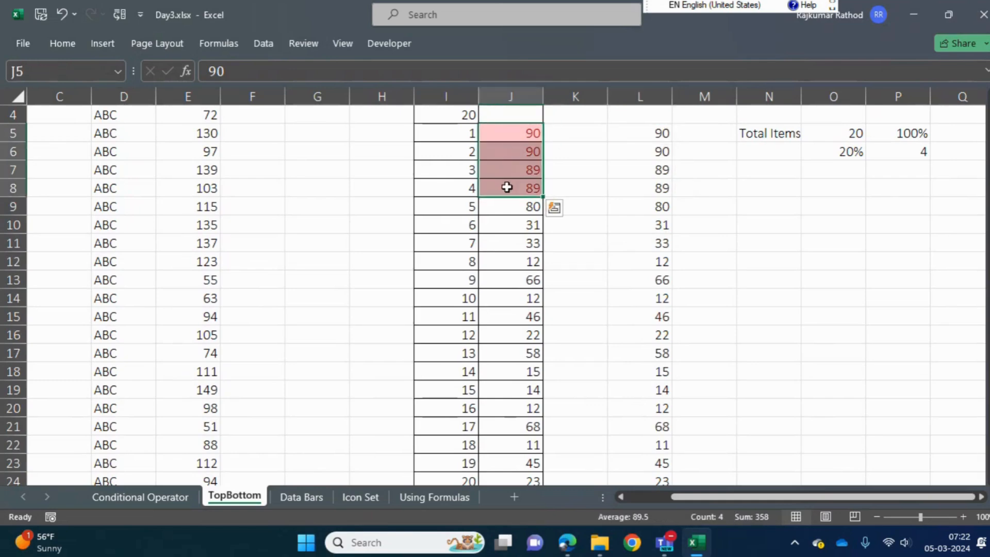
{"action": "left_click_drag", "start_coordinate": [380, 133], "coordinate": [378, 197]}
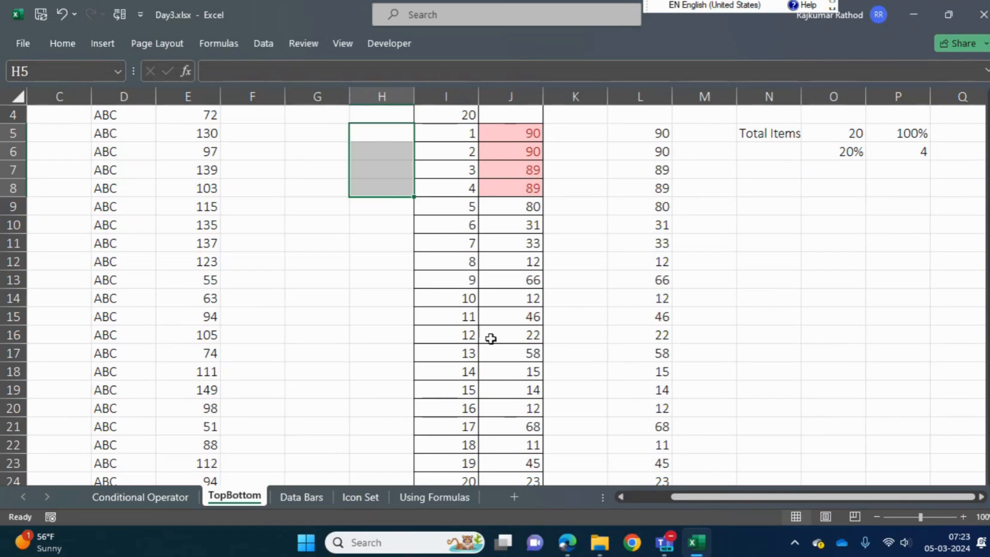
{"action": "left_click", "coordinate": [508, 287]}
{"action": "key", "text": "ctrl+Up"}
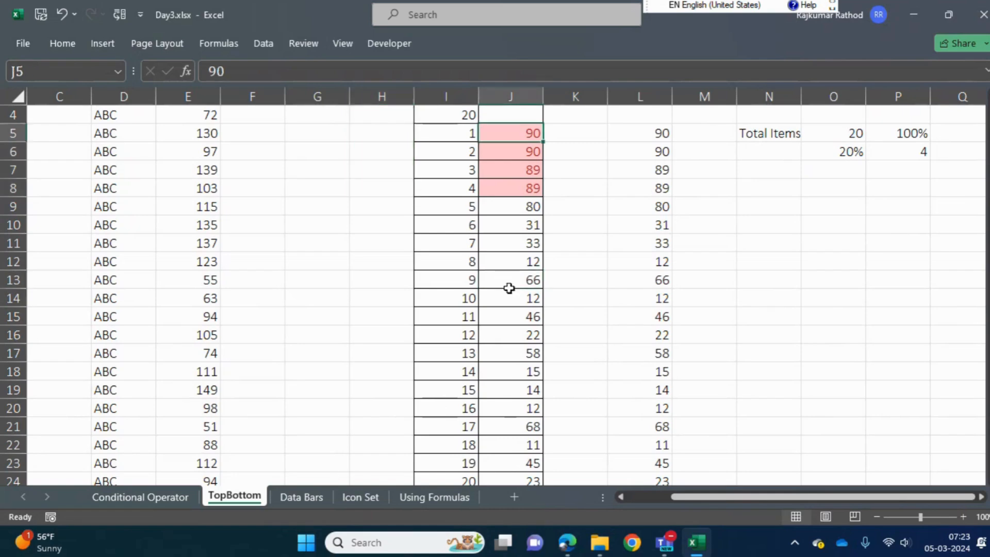
{"action": "key", "text": "ctrl+shift+Down"}
{"action": "key", "text": "ctrl+shift+Up"}
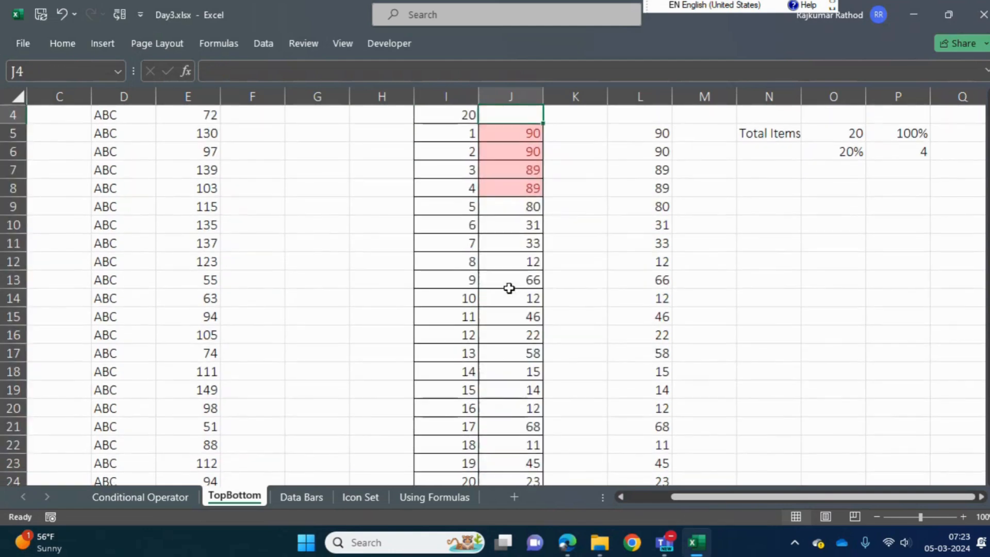
{"action": "key", "text": "ctrl+shift+Down"}
{"action": "key", "text": "Up"}
{"action": "key", "text": "Down"}
{"action": "key", "text": "Down"}
{"action": "key", "text": "Up"}
{"action": "key", "text": "Left"}
{"action": "key", "text": "Left"}
{"action": "key", "text": "Left"}
{"action": "key", "text": "Left"}
{"action": "key", "text": "Up"}
{"action": "key", "text": "Right"}
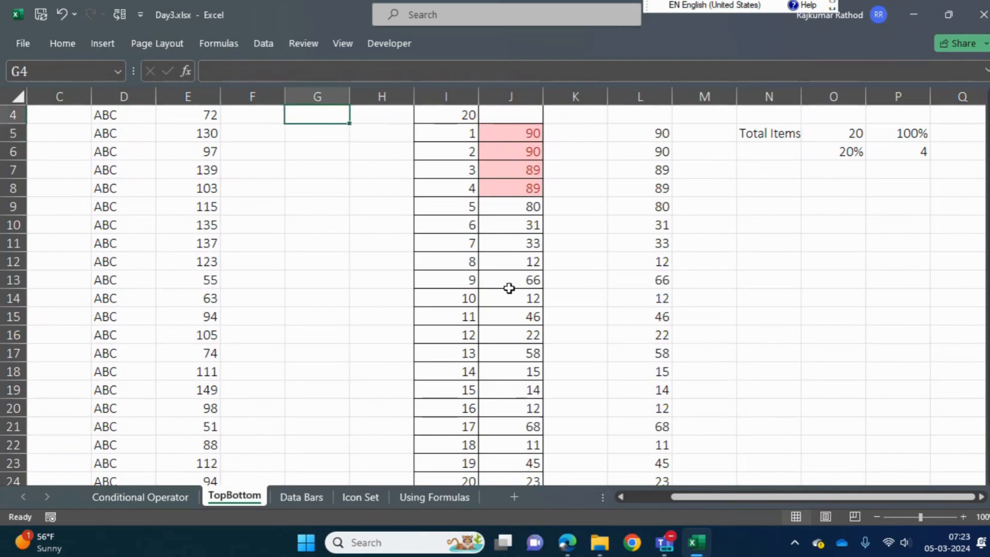
{"action": "type", "text": "Productibit"}
{"action": "key", "text": "BackSpace"}
{"action": "key", "text": "BackSpace"}
{"action": "key", "text": "BackSpace"}
{"action": "type", "text": "b"}
{"action": "key", "text": "BackSpace"}
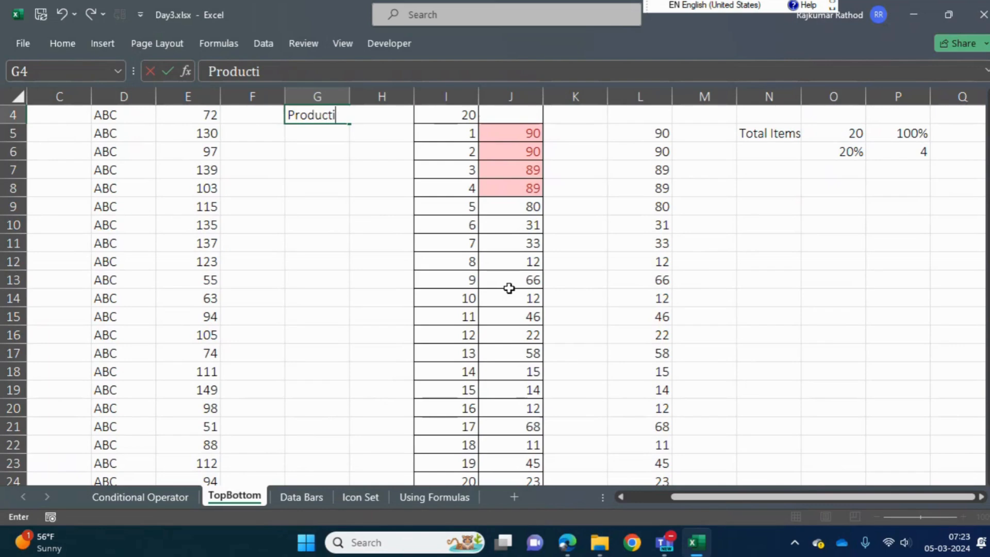
{"action": "key", "text": "Return"}
{"action": "type", "text": "ACcur"}
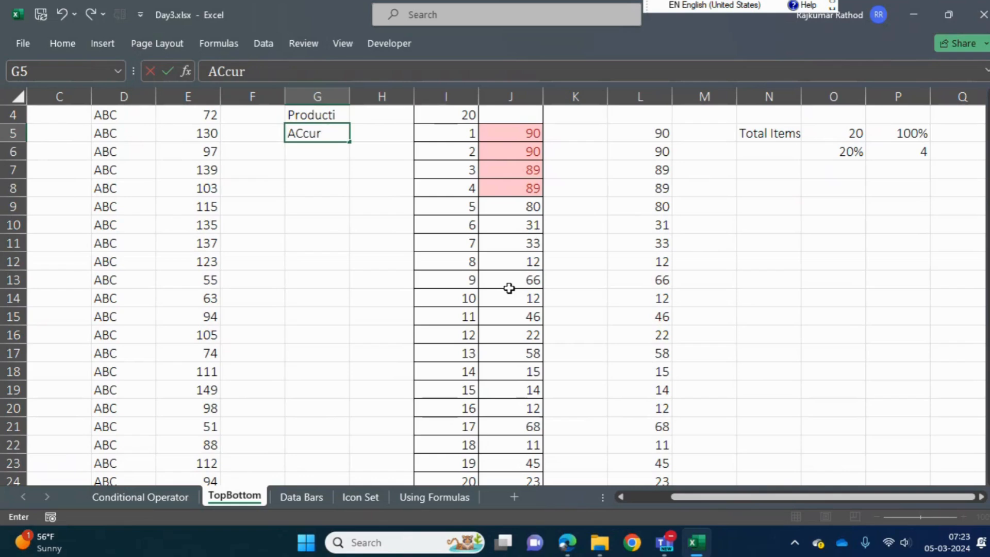
{"action": "key", "text": "Escape"}
{"action": "key", "text": "Up"}
{"action": "key", "text": "Delete"}
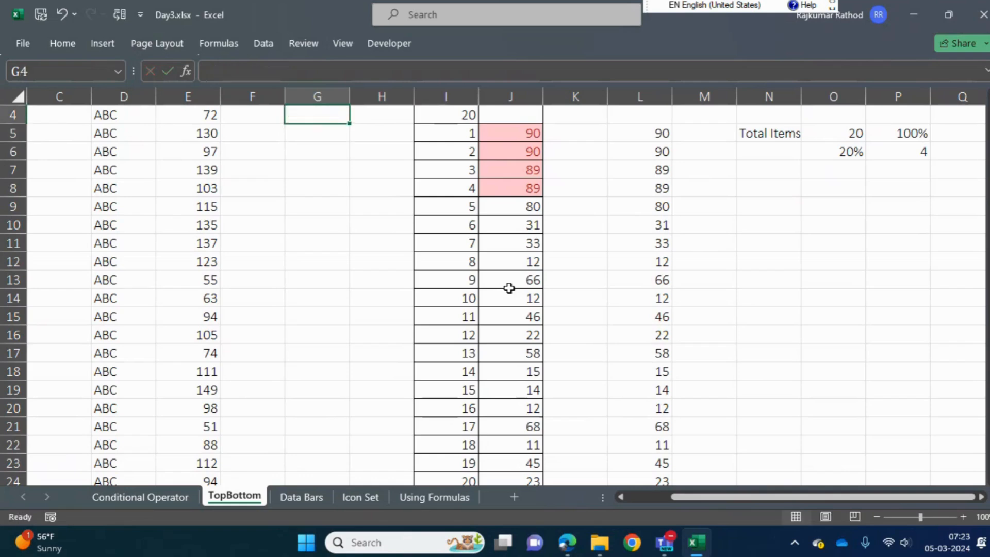
Examine the Items values in J5:J24 and which of them the item-based rule highlights
{"action": "key", "text": "Down"}
{"action": "key", "text": "Right"}
{"action": "key", "text": "Right"}
{"action": "key", "text": "Right"}
{"action": "key", "text": "ctrl+shift+Down"}
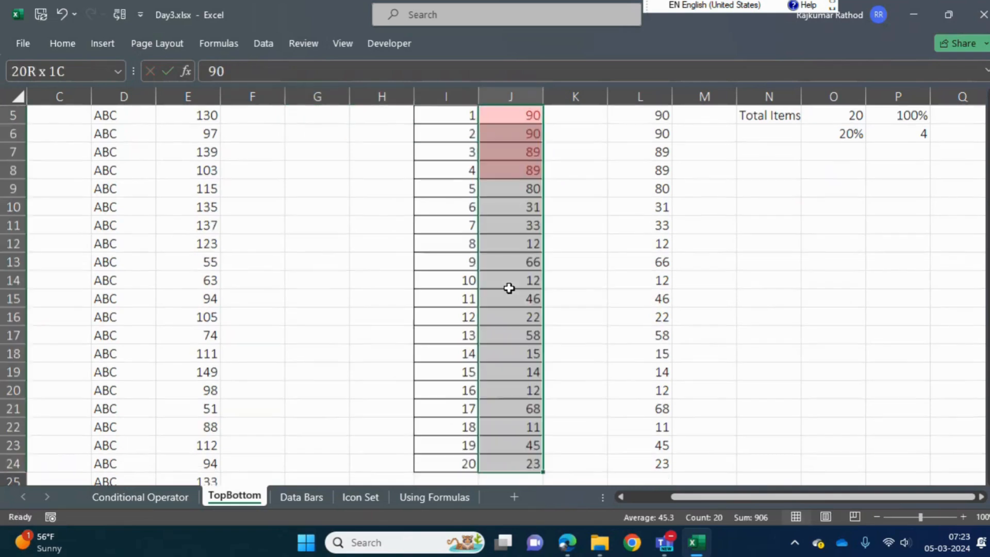
{"action": "key", "text": "ctrl+Up"}
{"action": "key", "text": "Down"}
{"action": "key", "text": "Down"}
{"action": "key", "text": "Down"}
{"action": "key", "text": "Down"}
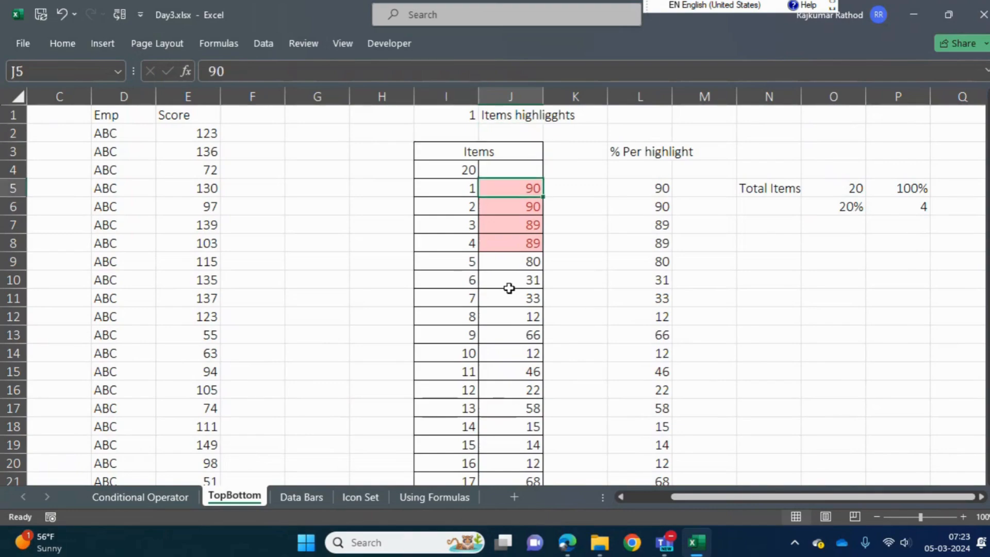
{"action": "scroll", "coordinate": [508, 288], "scroll_direction": "down", "scroll_amount": 1}
{"action": "key", "text": "ctrl+shift+Down"}
{"action": "key", "text": "Up"}
{"action": "key", "text": "Down"}
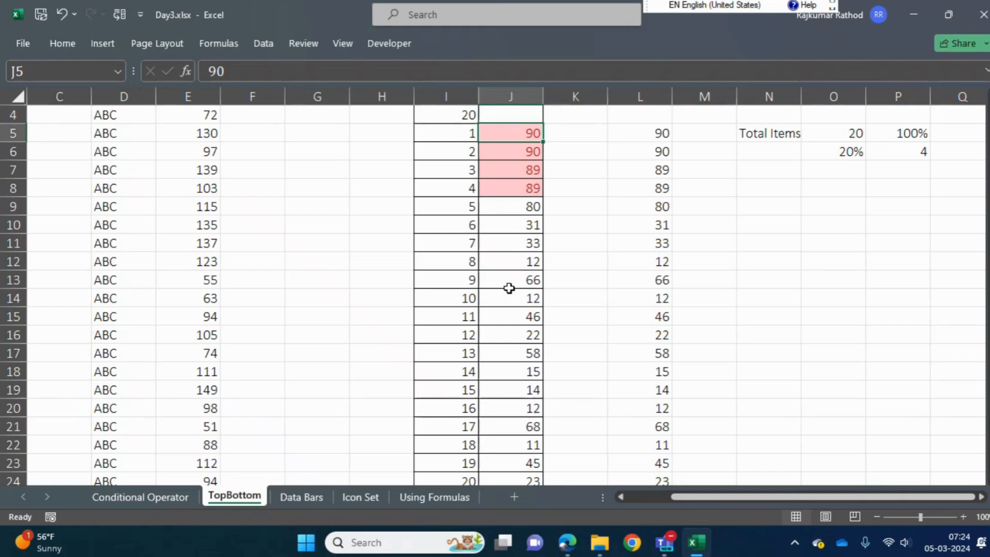
Examine the unformatted list in L5:L24 together with its % Per highlight heading
{"action": "key", "text": "Right"}
{"action": "key", "text": "Right"}
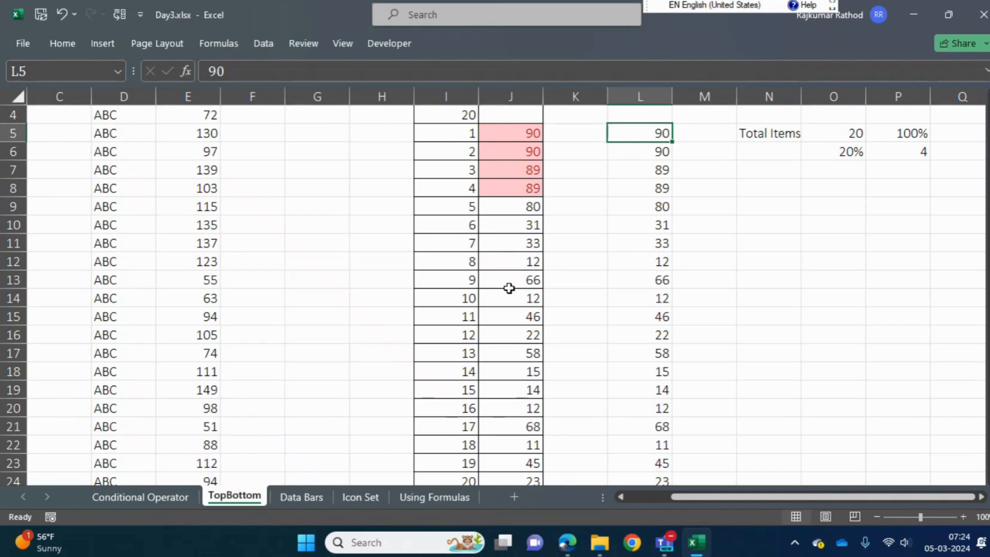
{"action": "key", "text": "ctrl+shift+Down"}
{"action": "key", "text": "ctrl+shift+Up"}
{"action": "key", "text": "Up"}
{"action": "key", "text": "Up"}
{"action": "key", "text": "Up"}
{"action": "key", "text": "Up"}
{"action": "key", "text": "Down"}
{"action": "key", "text": "Down"}
{"action": "key", "text": "Down"}
{"action": "key", "text": "Down"}
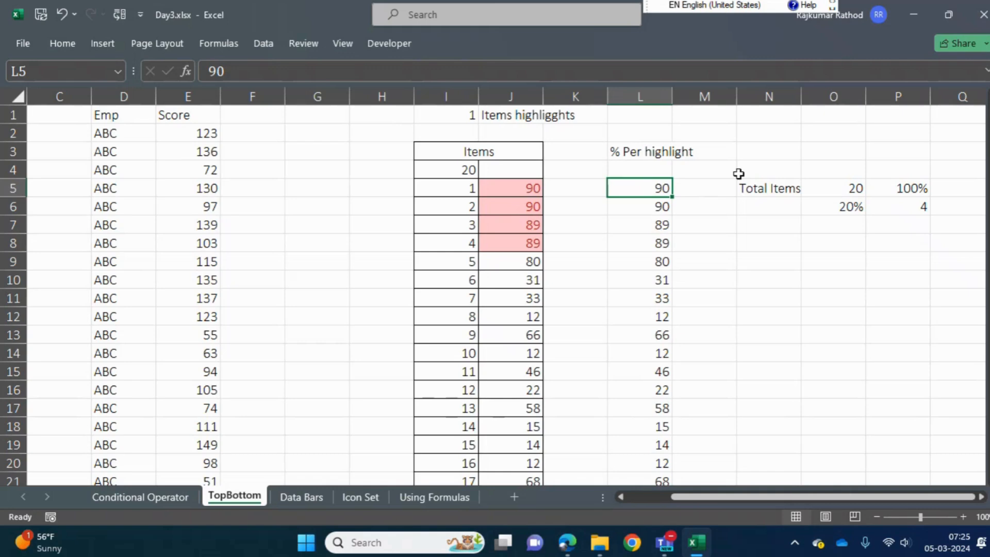
Check the Total Items count in O5 against the number of values in L5:L24
{"action": "left_click", "coordinate": [746, 191]}
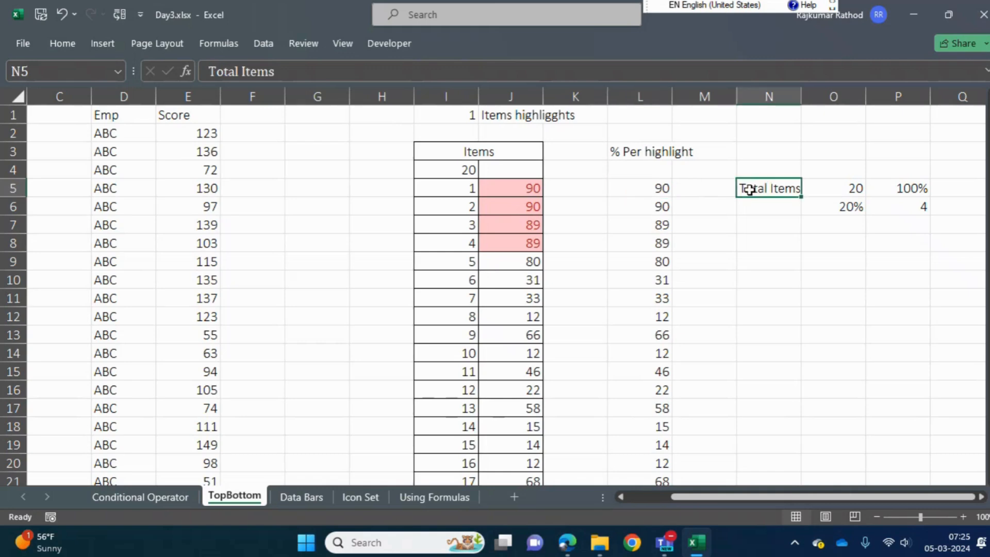
{"action": "left_click", "coordinate": [828, 188]}
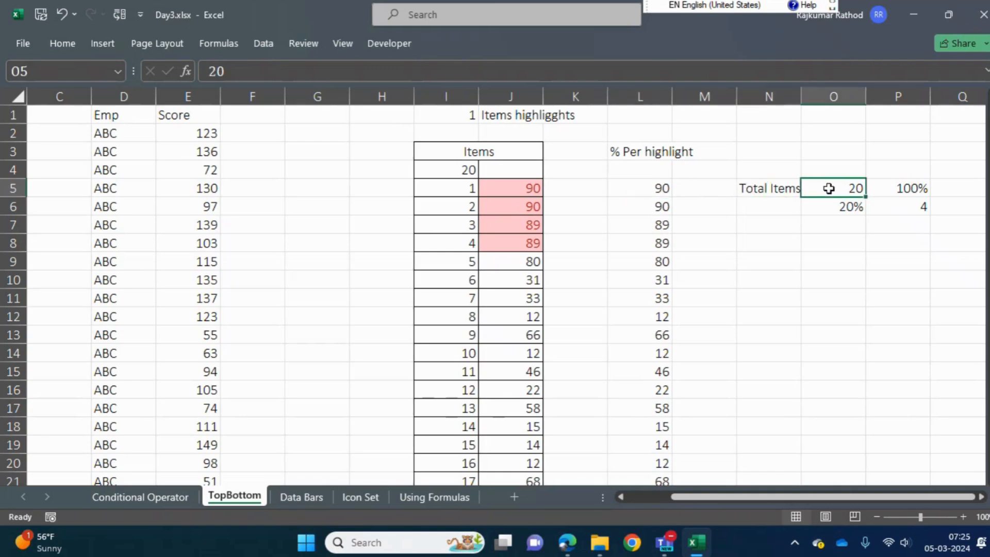
{"action": "left_click", "coordinate": [657, 187]}
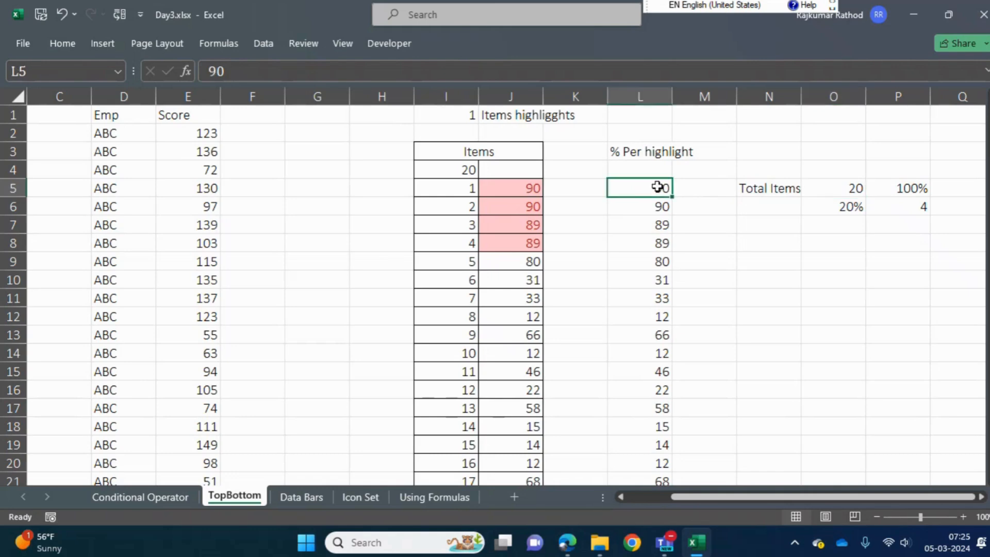
{"action": "key", "text": "ctrl+shift+Down"}
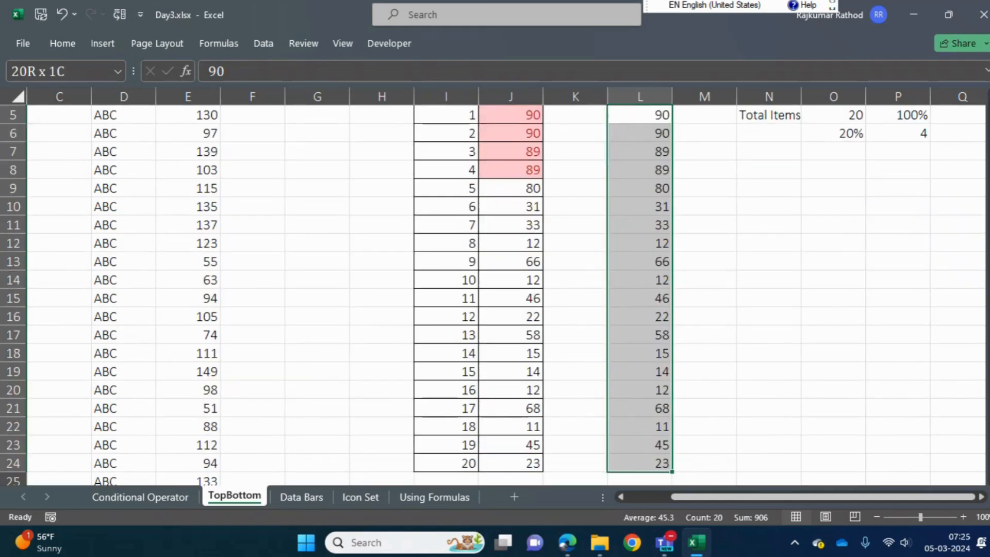
{"action": "scroll", "coordinate": [921, 127], "scroll_direction": "up", "scroll_amount": 1}
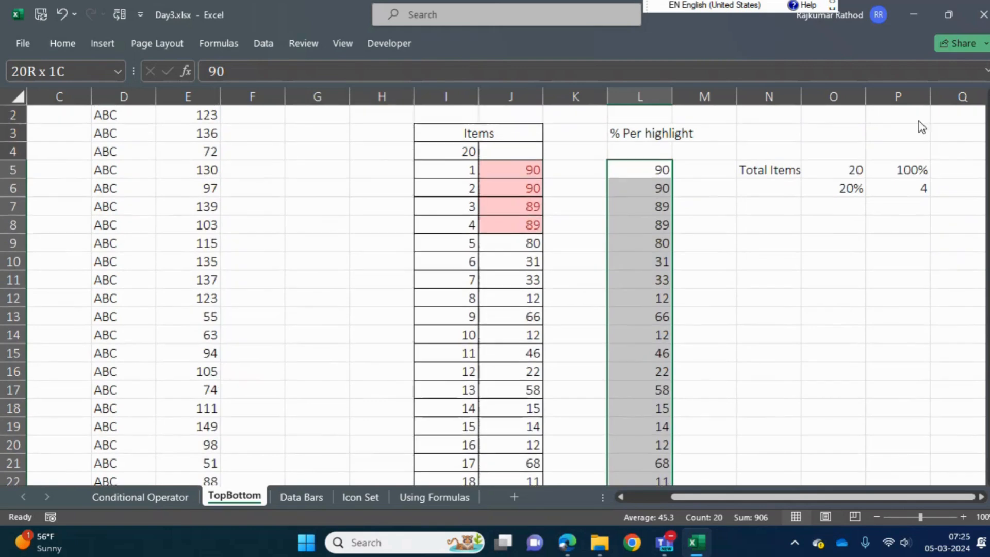
Examine how the total in O5, the 100% in P5 and the percentage in O6 relate to the item formula in P6
{"action": "left_click", "coordinate": [822, 166]}
{"action": "left_click_drag", "start_coordinate": [861, 168], "coordinate": [895, 171]}
{"action": "left_click", "coordinate": [895, 170]}
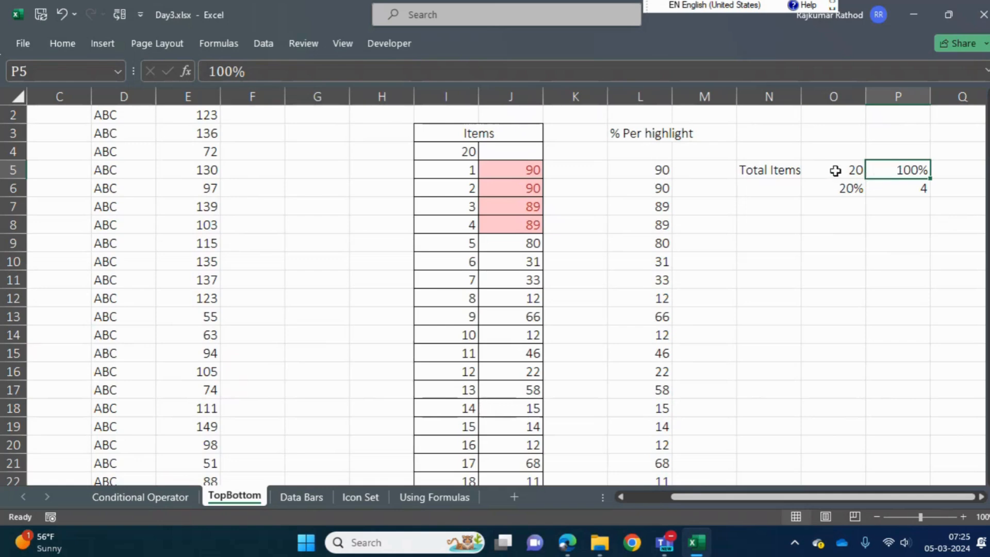
{"action": "left_click", "coordinate": [835, 171]}
{"action": "left_click", "coordinate": [907, 189]}
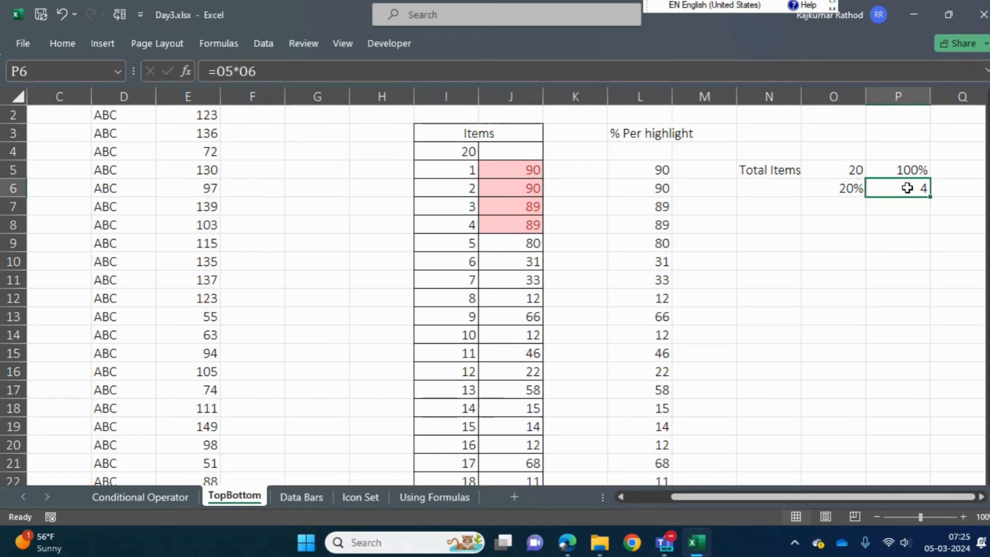
{"action": "left_click", "coordinate": [829, 189]}
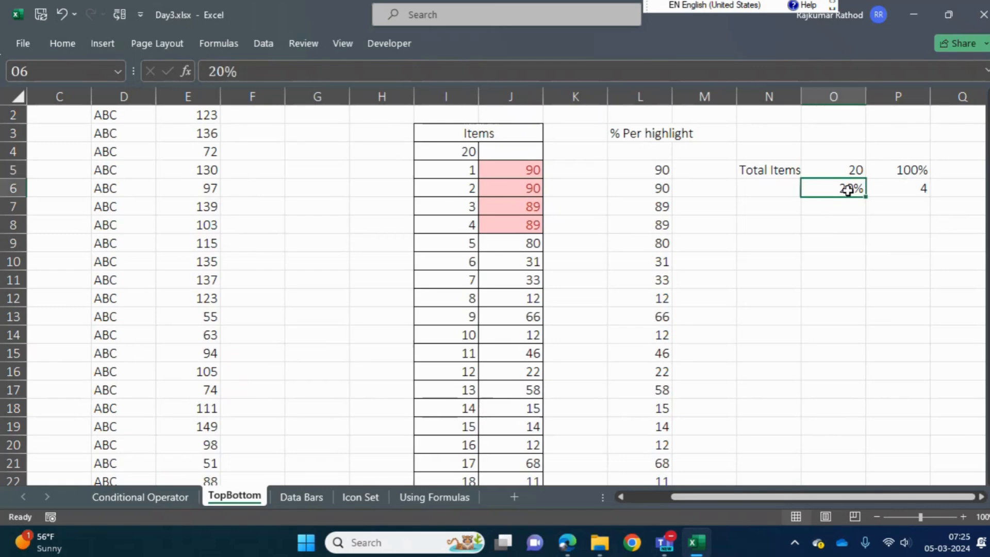
{"action": "left_click", "coordinate": [908, 166]}
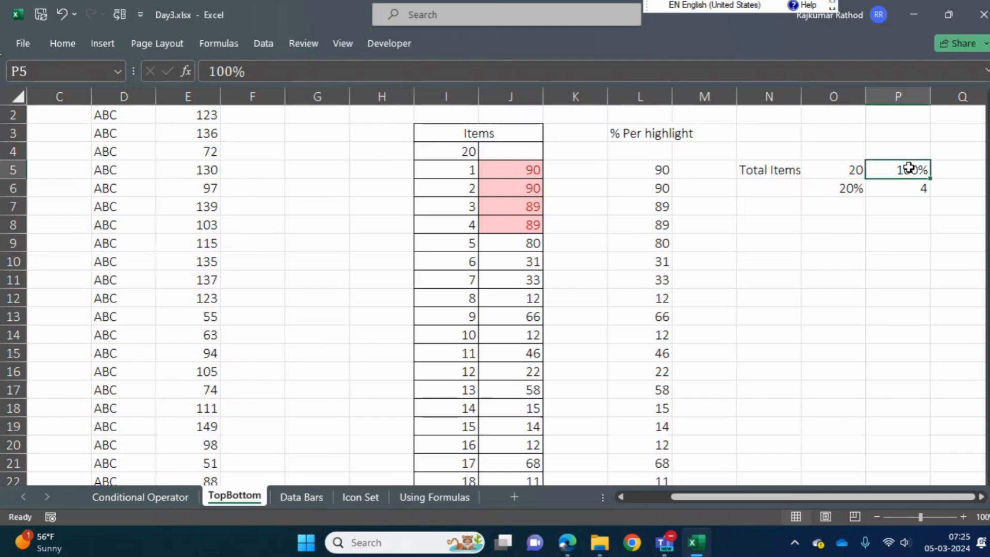
{"action": "left_click", "coordinate": [908, 189]}
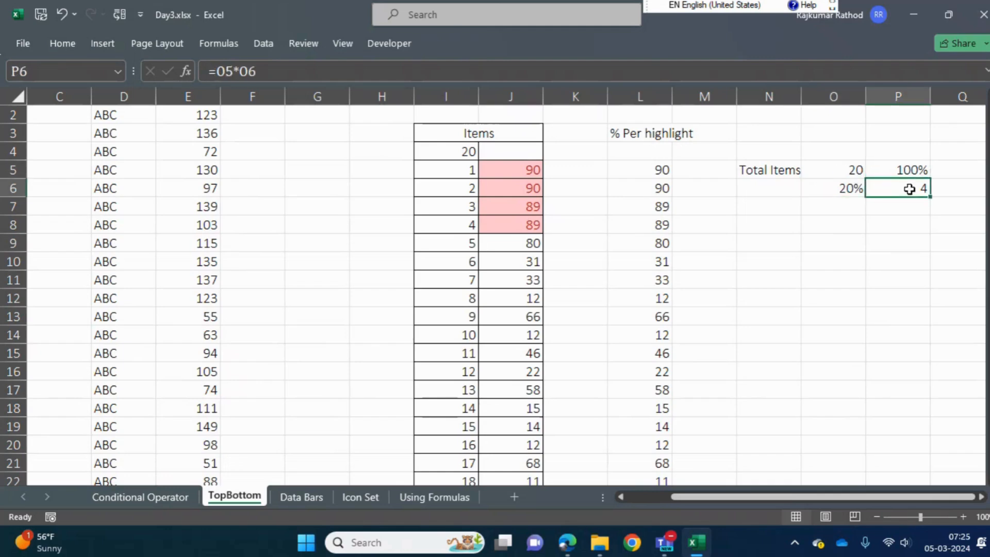
{"action": "left_click", "coordinate": [825, 170]}
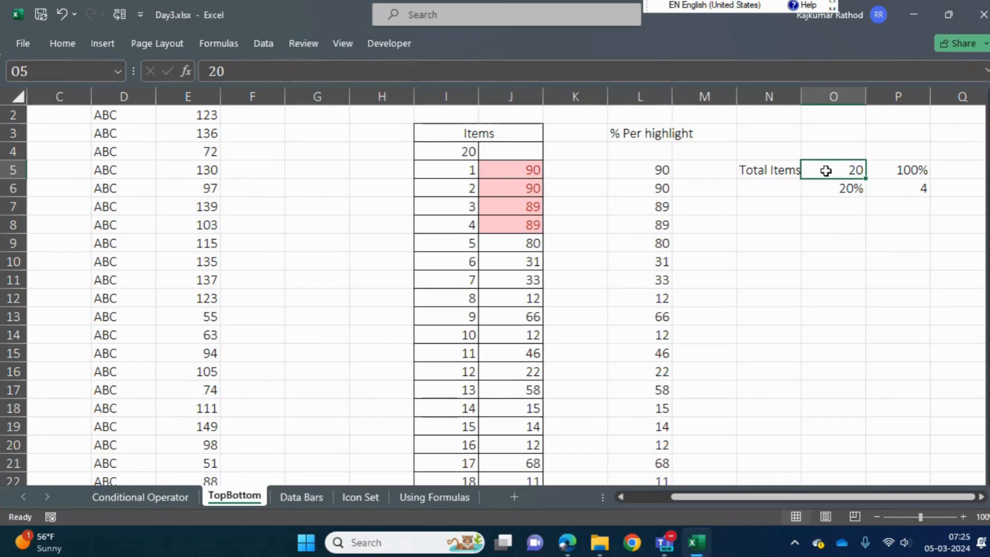
{"action": "key", "text": "Down"}
{"action": "key", "text": "Right"}
{"action": "key", "text": "Left"}
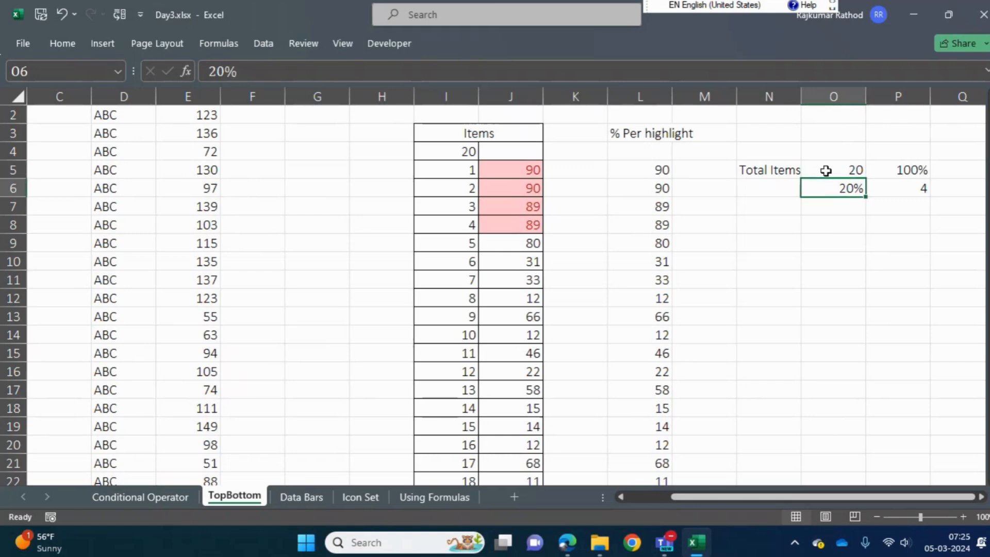
{"action": "key", "text": "Up"}
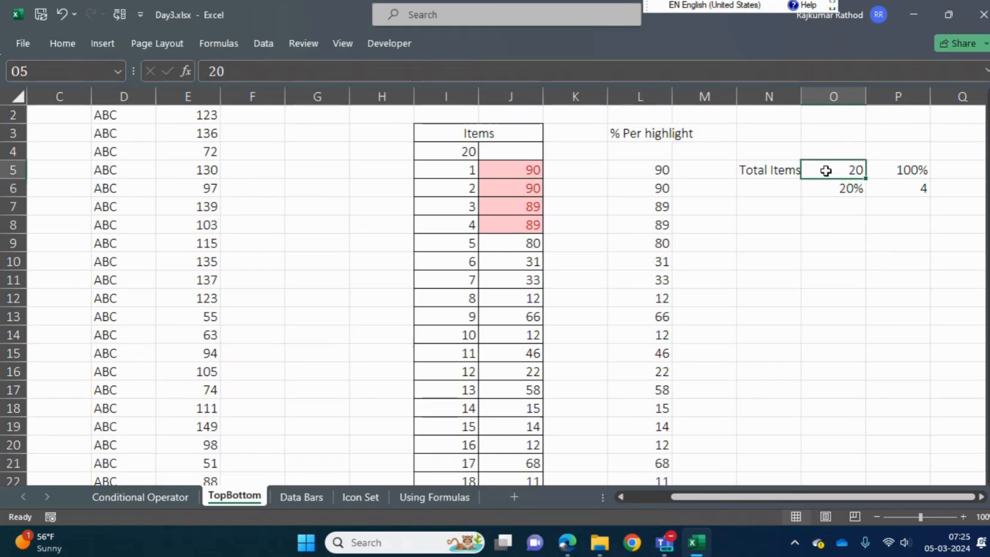
{"action": "key", "text": "Down"}
{"action": "key", "text": "Right"}
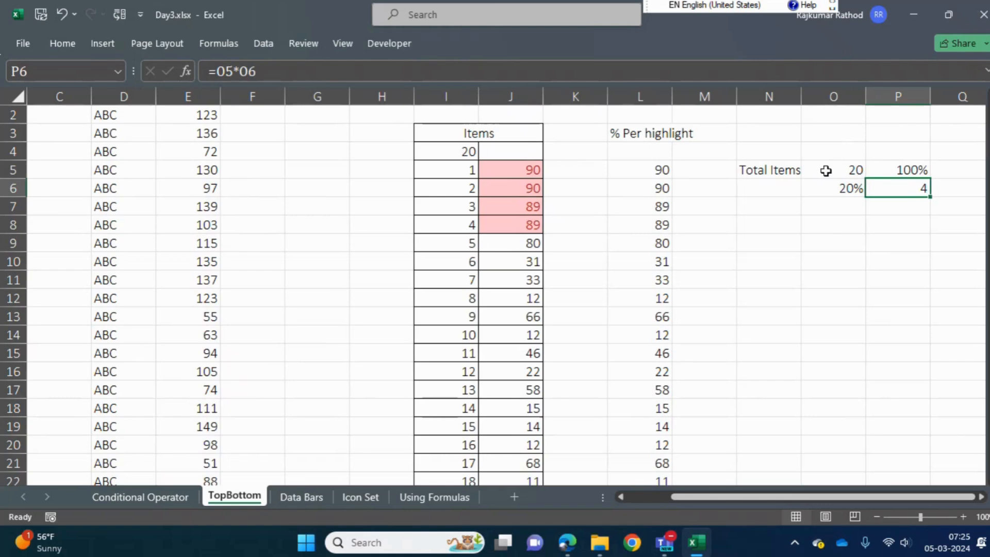
Highlight the top 20% of the values in L5:L24 using light red fill with dark red text
{"action": "key", "text": "Left"}
{"action": "key", "text": "Left"}
{"action": "key", "text": "Left"}
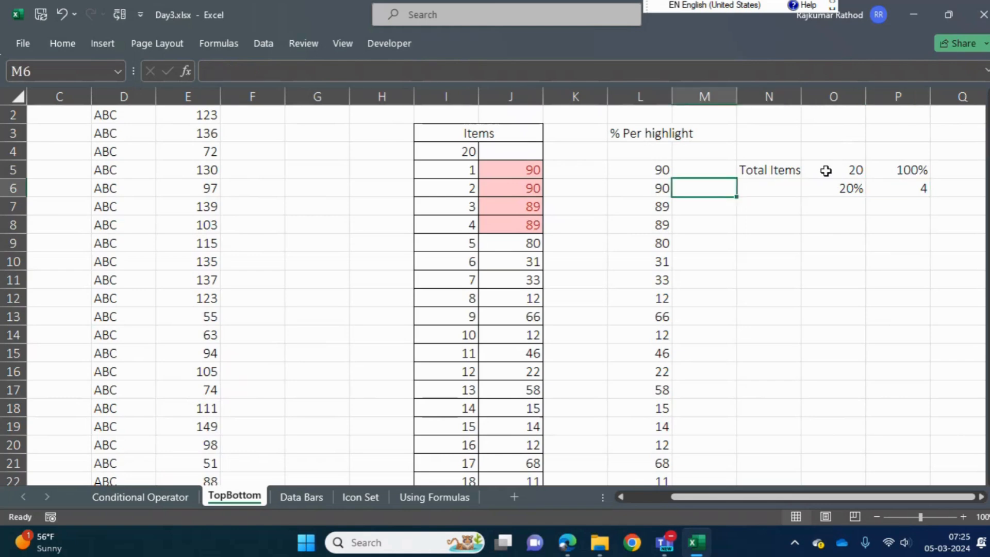
{"action": "key", "text": "Up"}
{"action": "key", "text": "Left"}
{"action": "key", "text": "ctrl+shift+Down"}
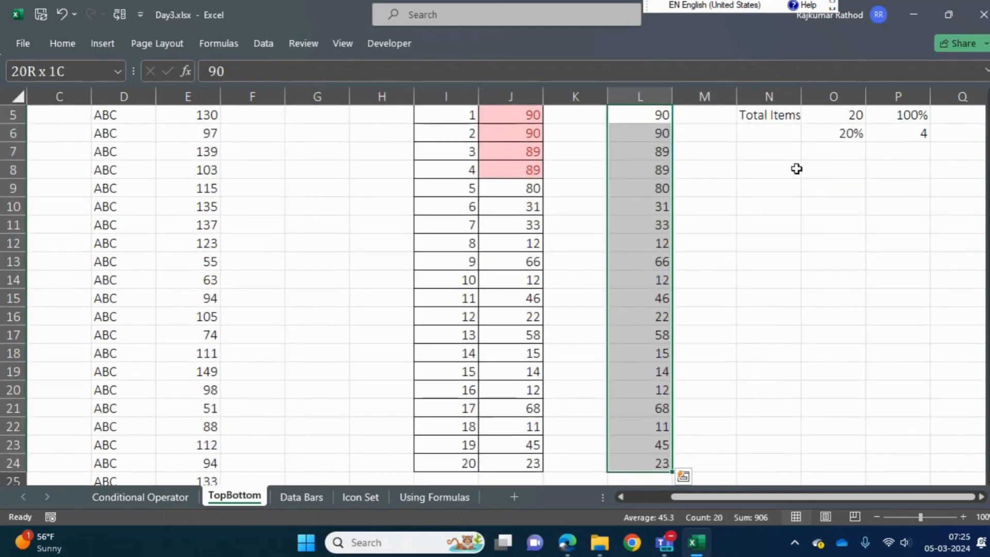
{"action": "scroll", "coordinate": [493, 294], "scroll_direction": "up", "scroll_amount": 1}
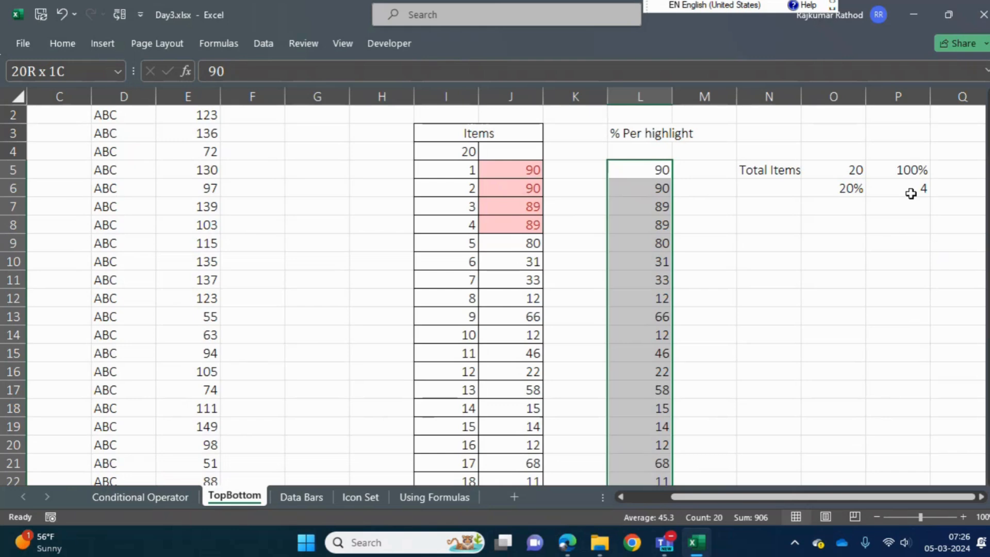
{"action": "left_click_drag", "start_coordinate": [988, 142], "coordinate": [988, 126]}
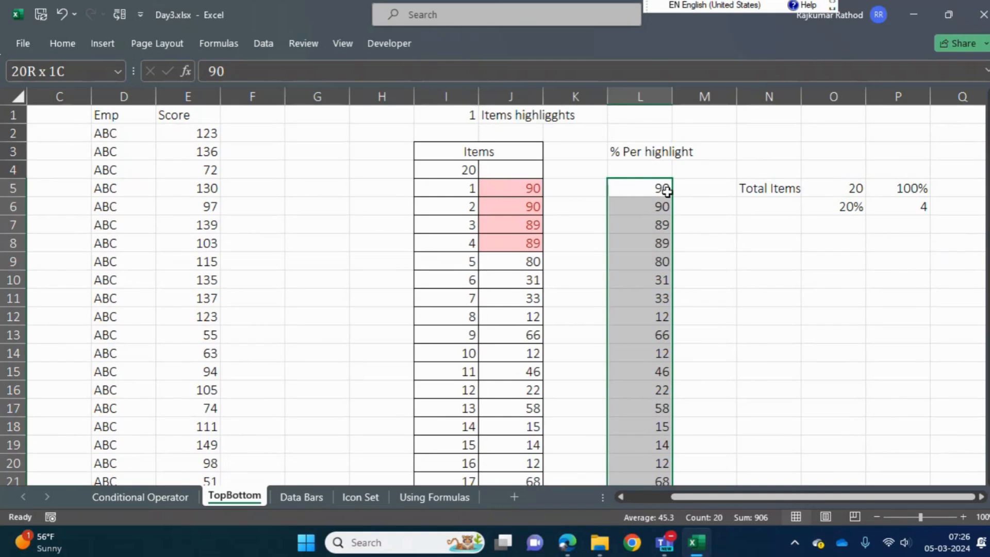
{"action": "left_click", "coordinate": [61, 44]}
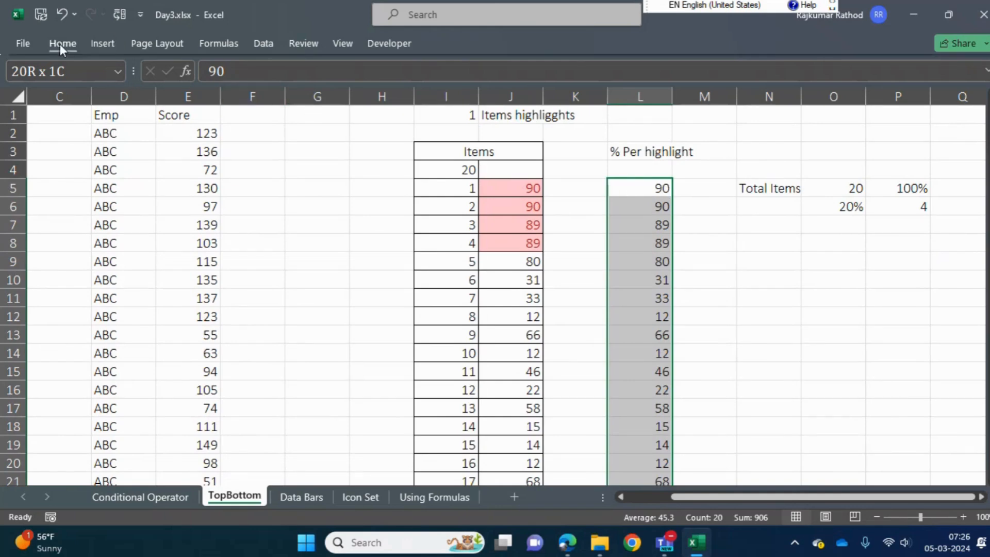
{"action": "left_click", "coordinate": [632, 100]}
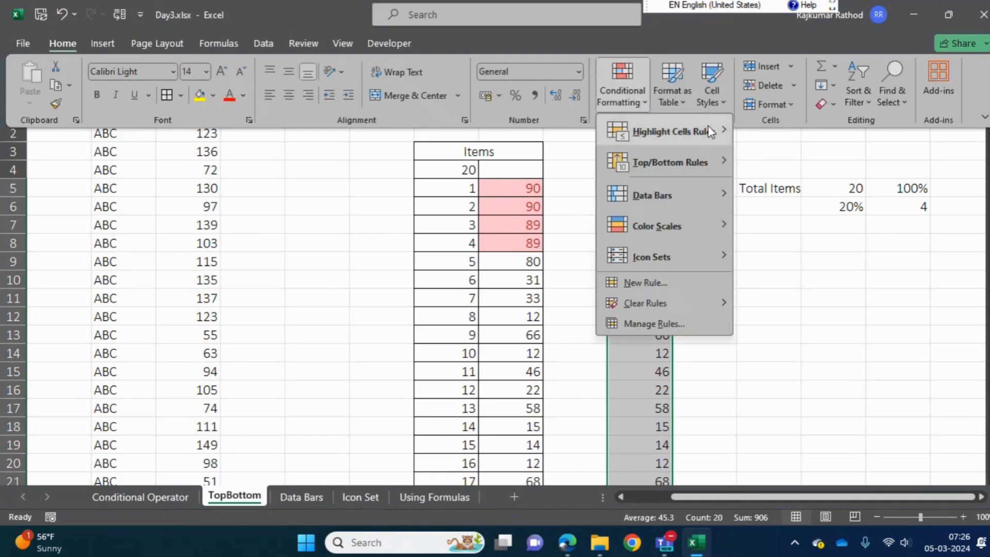
{"action": "mouse_move", "coordinate": [694, 165]}
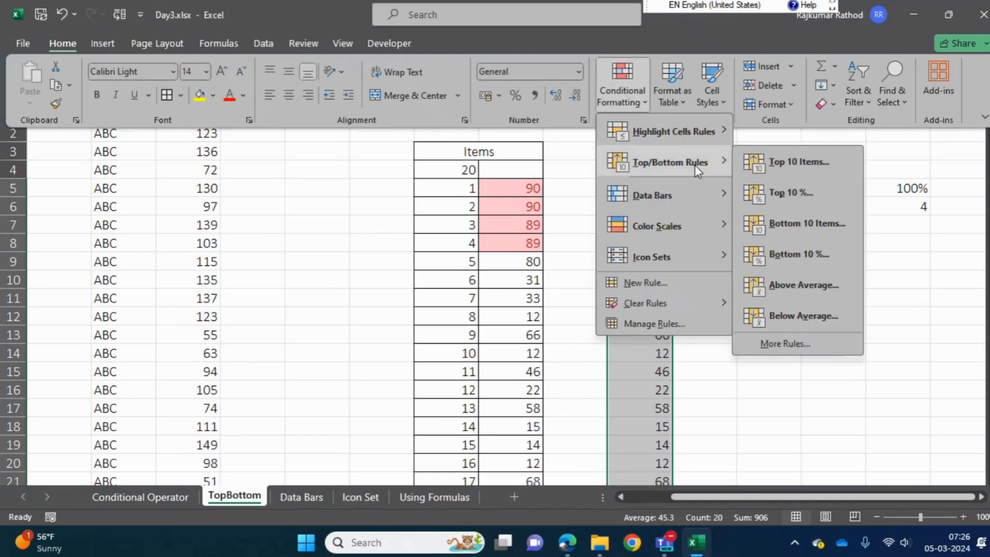
{"action": "left_click", "coordinate": [790, 197]}
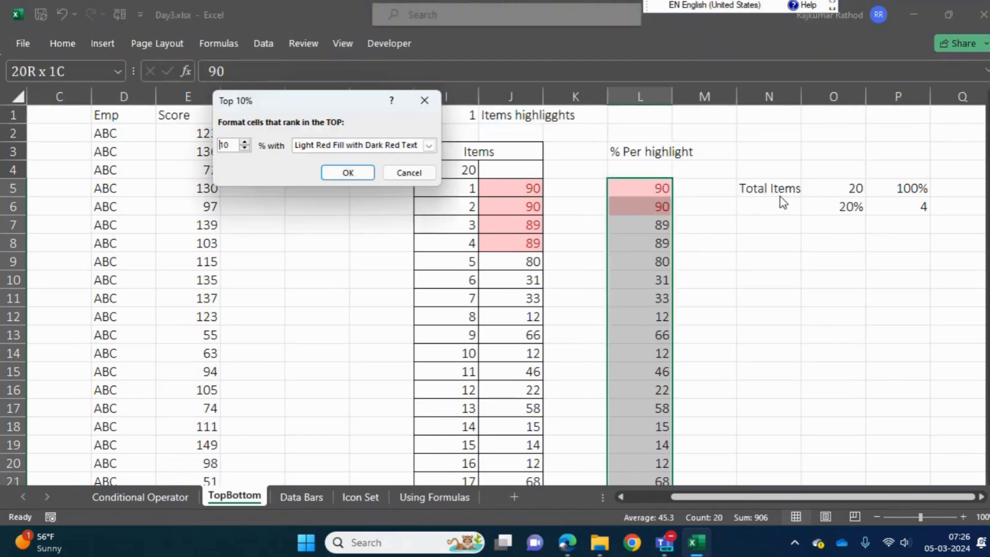
{"action": "left_click", "coordinate": [229, 146]}
{"action": "key", "text": "BackSpace"}
{"action": "key", "text": "BackSpace"}
{"action": "type", "text": "20"}
{"action": "left_click", "coordinate": [348, 173]}
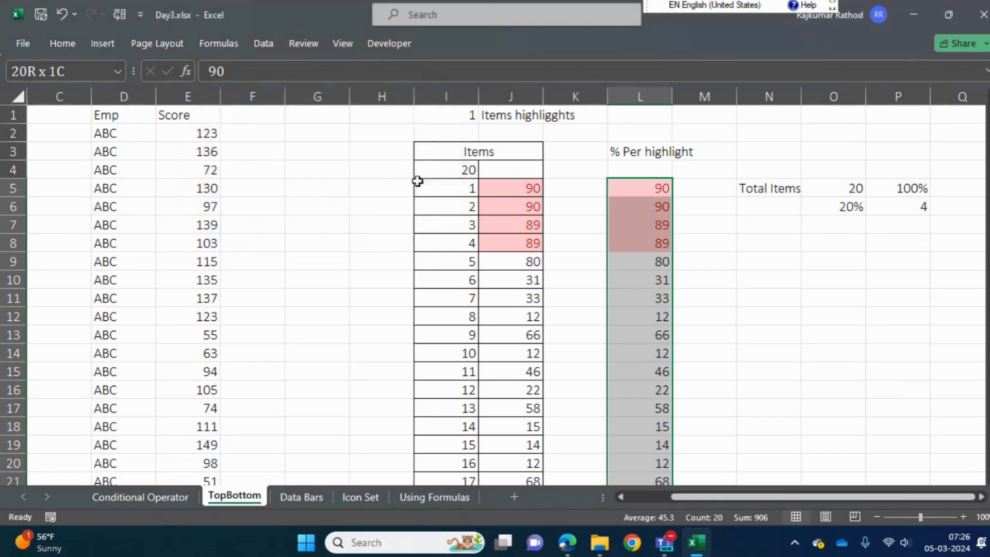
Compare the highlighted cells in L5:L8 with the total in O5, the percentage in O6 and the item formula in P6
{"action": "left_click", "coordinate": [647, 210]}
{"action": "left_click_drag", "start_coordinate": [649, 186], "coordinate": [647, 234]}
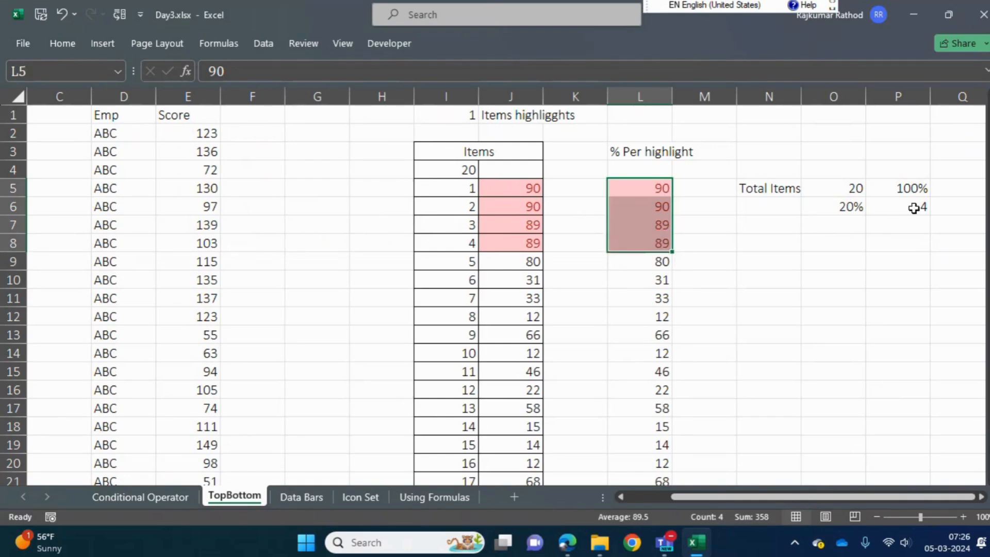
{"action": "left_click", "coordinate": [894, 207]}
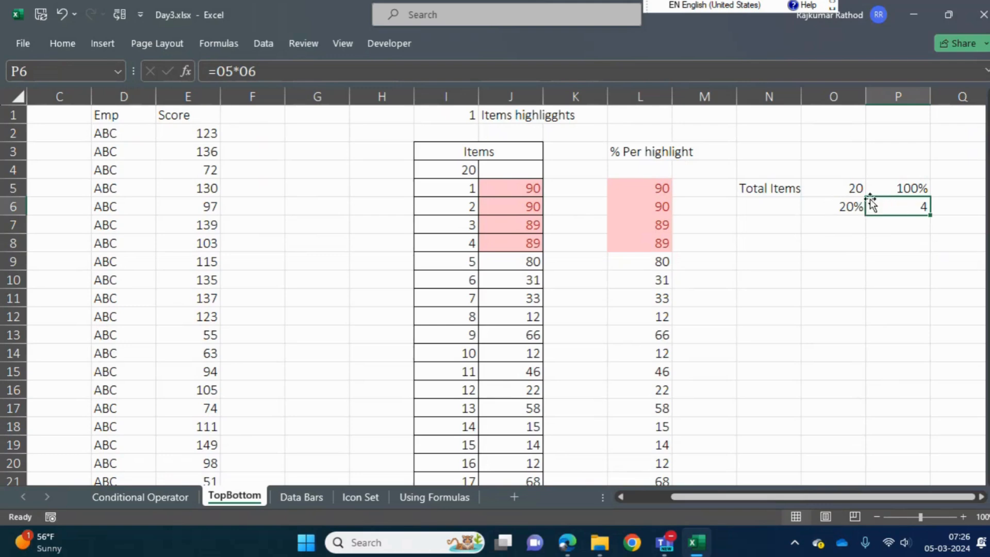
{"action": "left_click", "coordinate": [823, 189]}
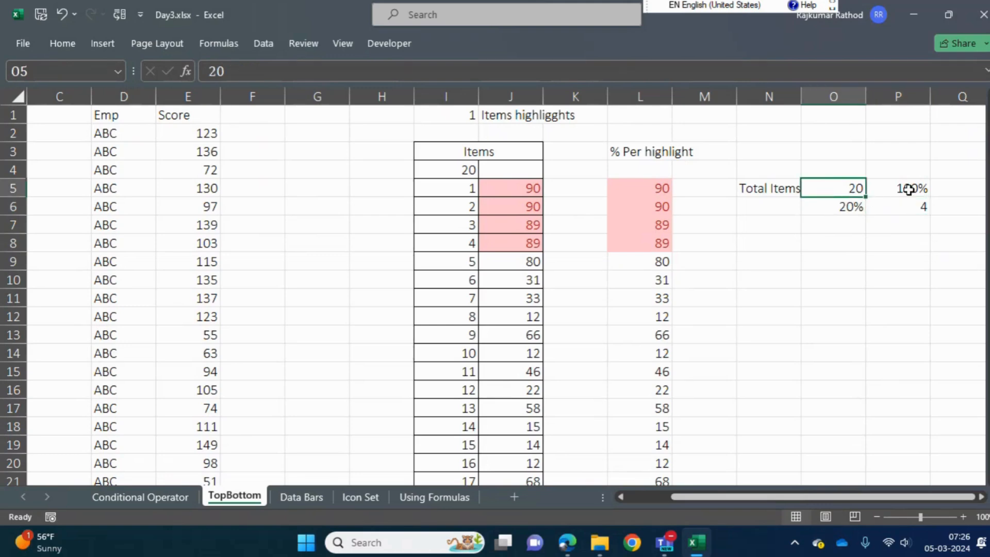
{"action": "left_click", "coordinate": [852, 208]}
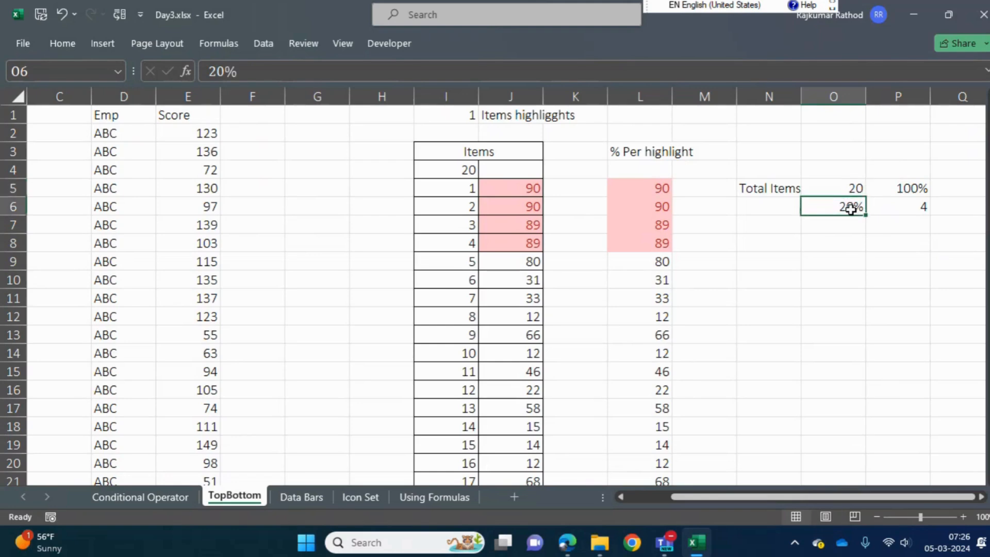
{"action": "left_click", "coordinate": [851, 188]}
{"action": "left_click", "coordinate": [904, 207]}
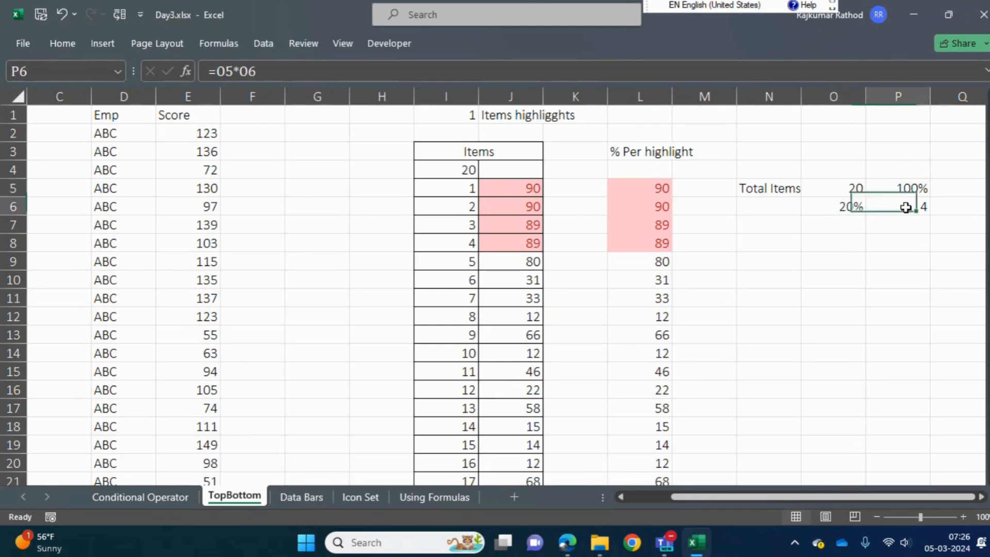
{"action": "left_click", "coordinate": [813, 207]}
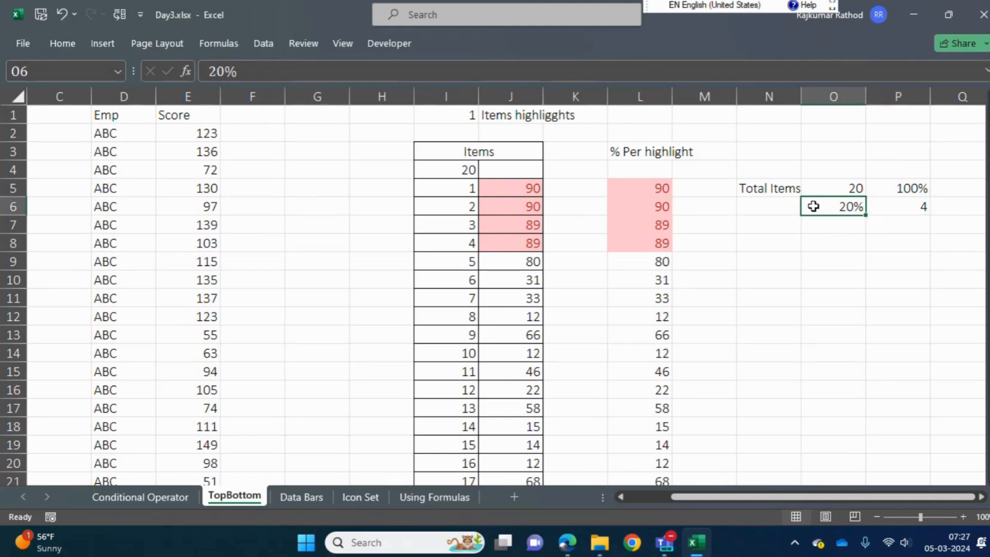
Check how many scores the first Score list in B2:B134 contains
{"action": "key", "text": "Left"}
{"action": "key", "text": "Left"}
{"action": "key", "text": "Left"}
{"action": "key", "text": "Left"}
{"action": "key", "text": "Left"}
{"action": "key", "text": "Left"}
{"action": "key", "text": "Left"}
{"action": "key", "text": "Left"}
{"action": "key", "text": "Left"}
{"action": "key", "text": "Left"}
{"action": "key", "text": "Up"}
{"action": "key", "text": "Up"}
{"action": "key", "text": "Up"}
{"action": "key", "text": "Up"}
{"action": "key", "text": "Left"}
{"action": "key", "text": "Left"}
{"action": "key", "text": "Left"}
{"action": "key", "text": "Left"}
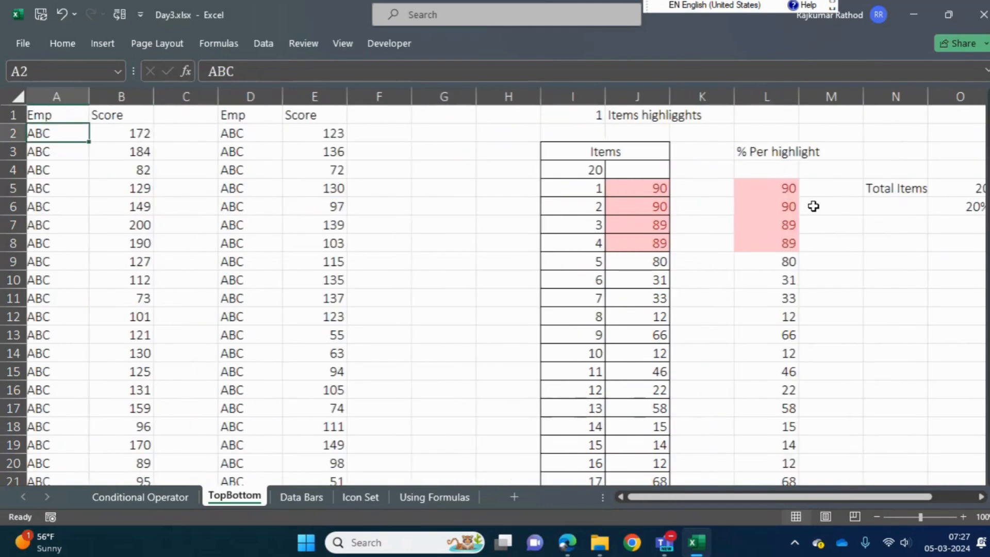
{"action": "key", "text": "Right"}
{"action": "key", "text": "Up"}
{"action": "key", "text": "Down"}
{"action": "key", "text": "ctrl+Down"}
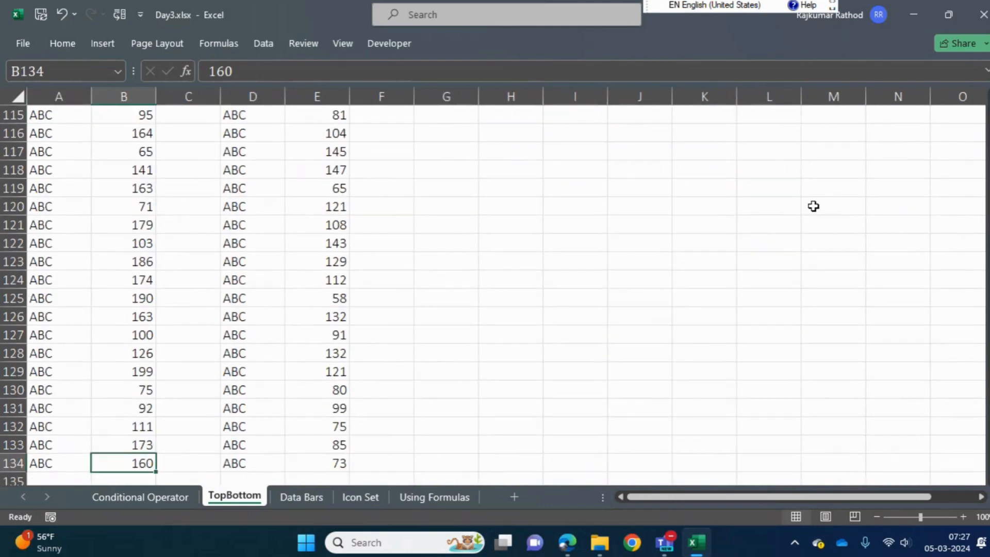
{"action": "key", "text": "ctrl+Up"}
{"action": "key", "text": "Down"}
{"action": "key", "text": "ctrl+shift+Down"}
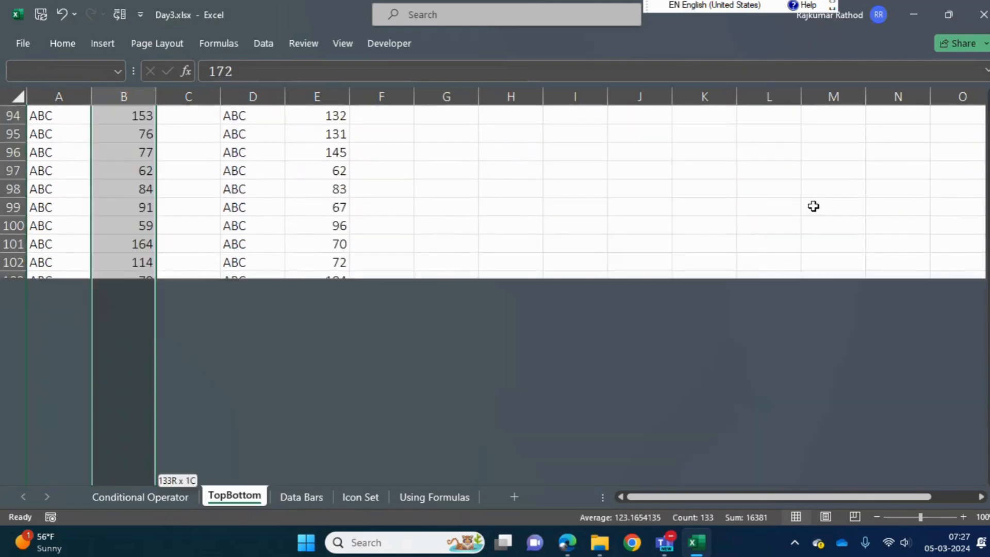
{"action": "key", "text": "ctrl+Up"}
{"action": "key", "text": "Right"}
{"action": "key", "text": "Left"}
{"action": "key", "text": "Down"}
{"action": "key", "text": "ctrl+shift+Down"}
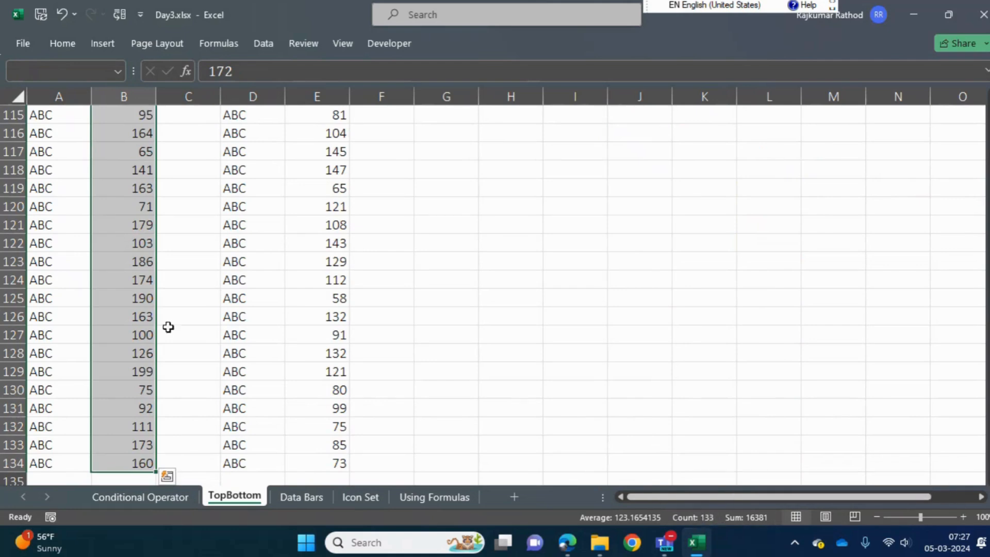
Enter 133 in G2, 100% in G3 and 3% in G4 as the basis for the percentage calculation
{"action": "left_click", "coordinate": [129, 310]}
{"action": "key", "text": "ctrl+Up"}
{"action": "key", "text": "Right"}
{"action": "key", "text": "Right"}
{"action": "key", "text": "Right"}
{"action": "key", "text": "Right"}
{"action": "key", "text": "Down"}
{"action": "key", "text": "Right"}
{"action": "type", "text": "133"}
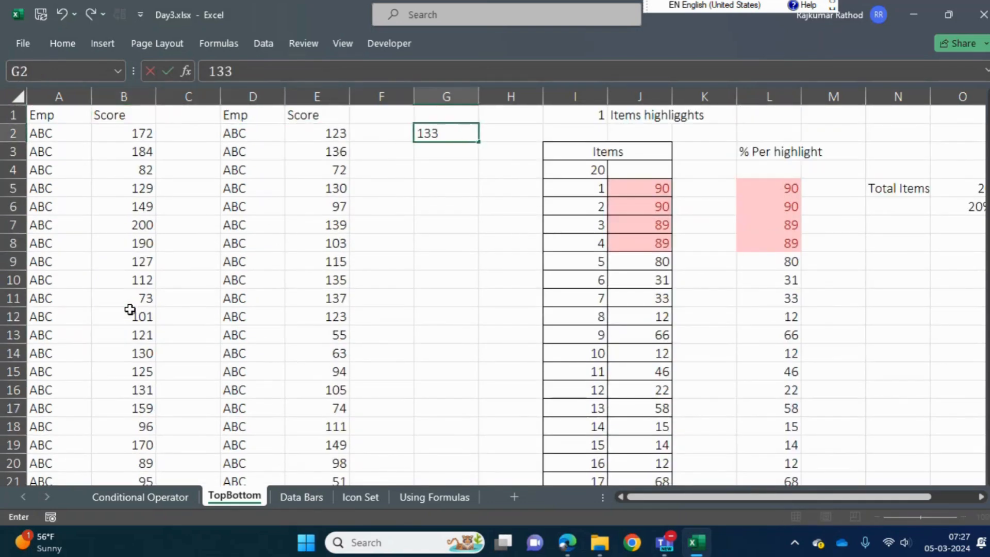
{"action": "key", "text": "Return"}
{"action": "type", "text": "100"}
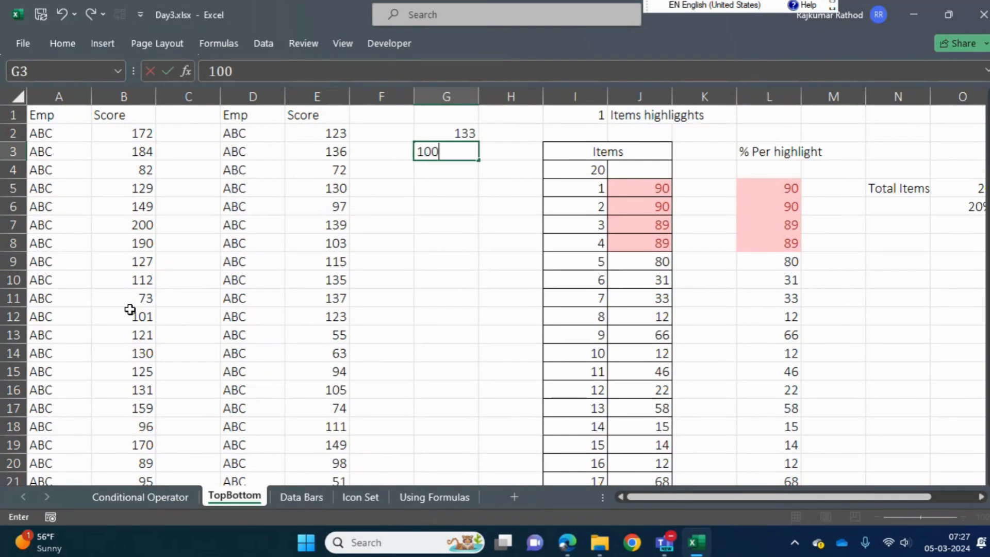
{"action": "type", "text": "%"}
{"action": "key", "text": "Return"}
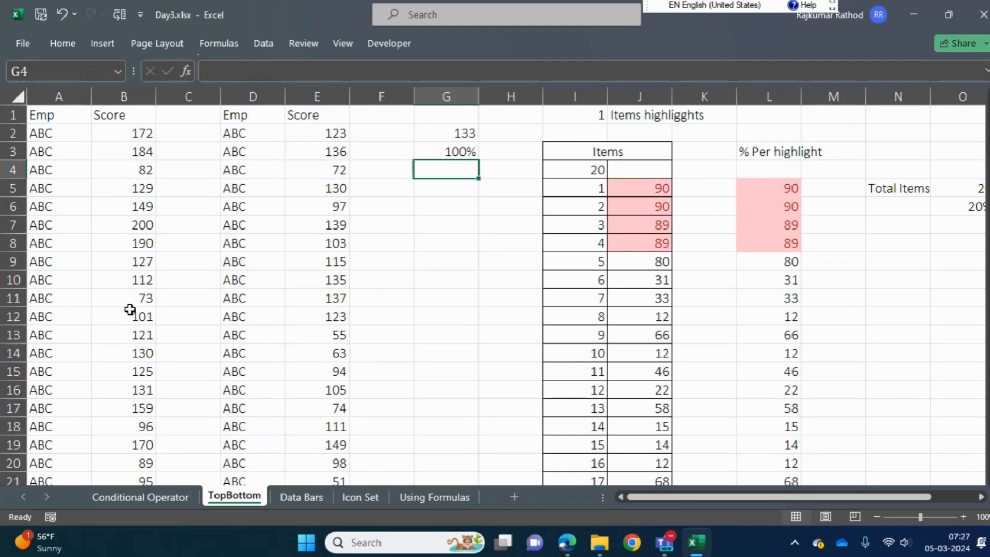
{"action": "type", "text": "3%"}
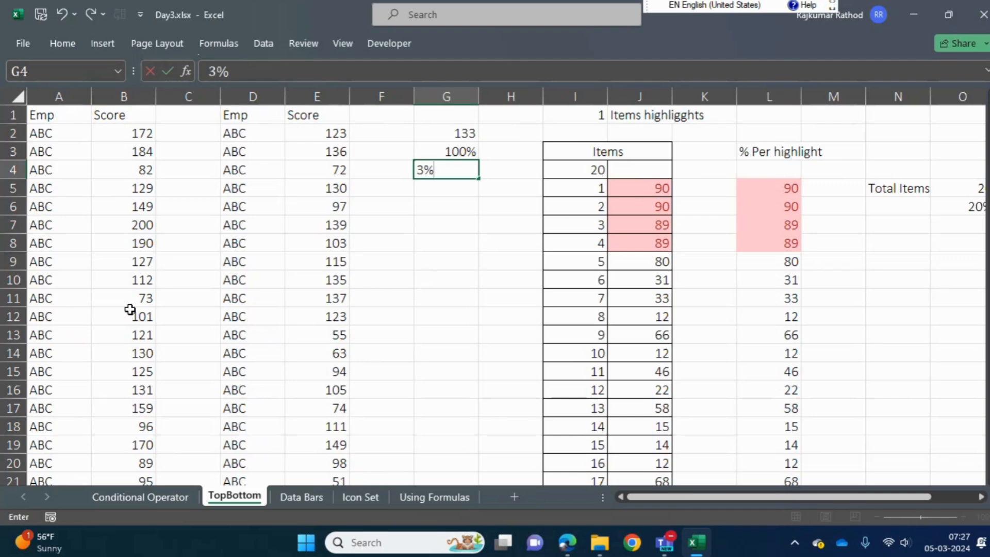
{"action": "key", "text": "Return"}
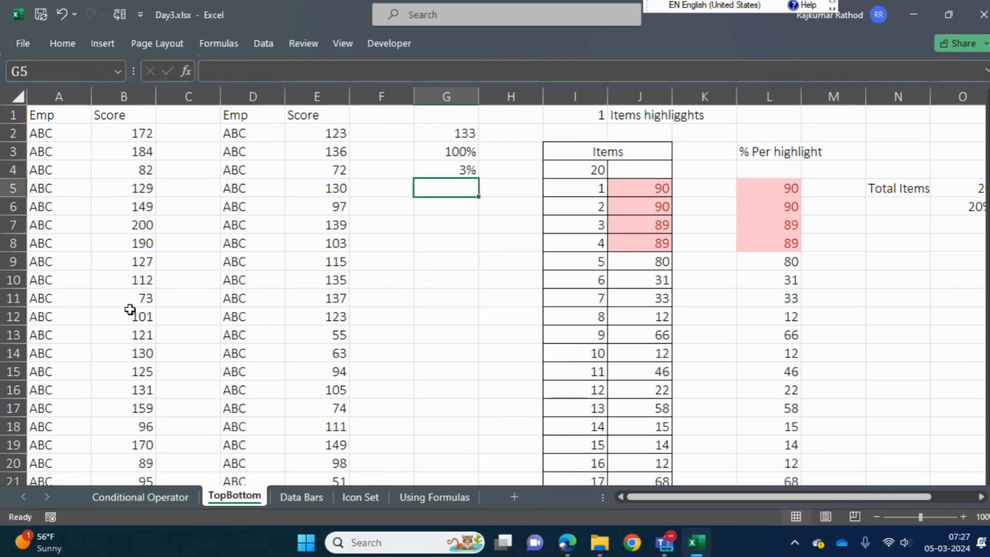
Calculate the number of items covered by the percentage in G5 with the formula =G2*G4
{"action": "type", "text": "="}
{"action": "key", "text": "Up"}
{"action": "key", "text": "Up"}
{"action": "key", "text": "Up"}
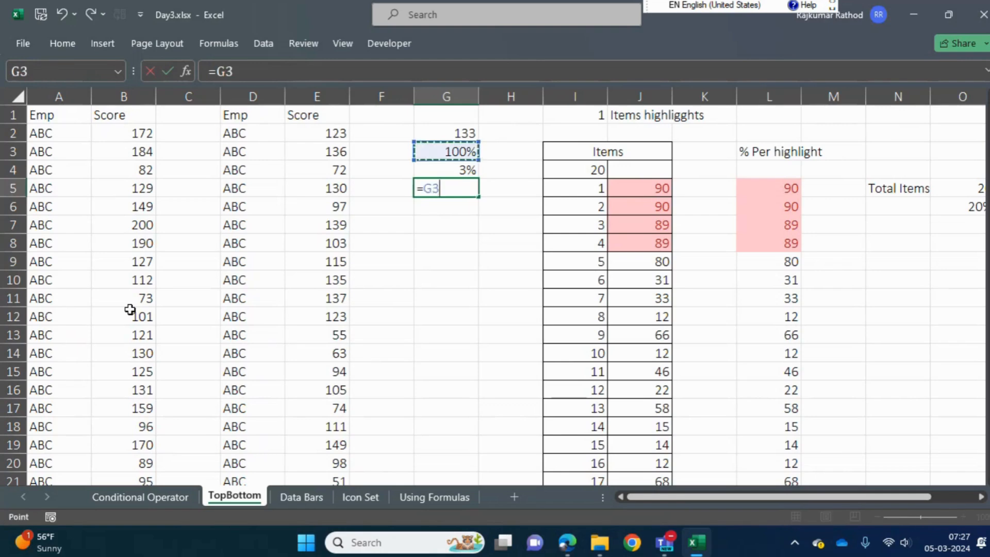
{"action": "type", "text": "*"}
{"action": "key", "text": "Up"}
{"action": "key", "text": "Return"}
{"action": "key", "text": "Up"}
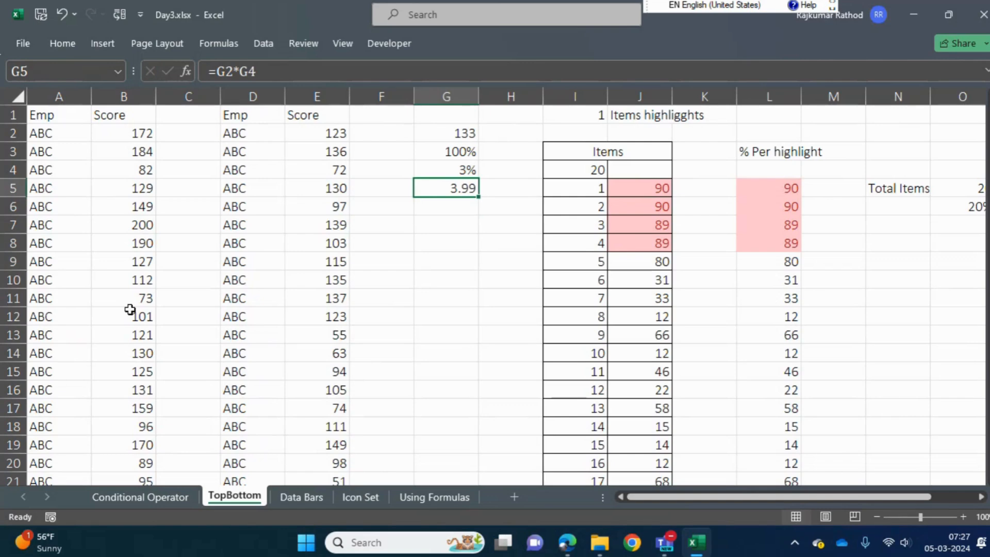
{"action": "key", "text": "Left"}
{"action": "key", "text": "Up"}
{"action": "key", "text": "Right"}
{"action": "key", "text": "Down"}
Highlight the top 3% of the scores in B2:B134 using light red fill with dark red text
{"action": "key", "text": "Left"}
{"action": "key", "text": "Left"}
{"action": "key", "text": "Left"}
{"action": "key", "text": "Left"}
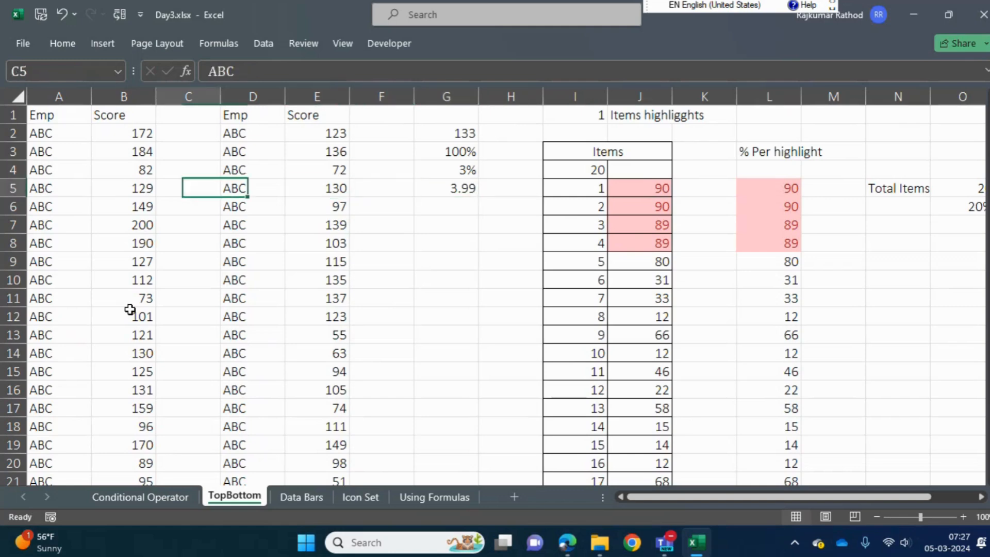
{"action": "key", "text": "Left"}
{"action": "key", "text": "Up"}
{"action": "key", "text": "Up"}
{"action": "key", "text": "Up"}
{"action": "key", "text": "ctrl+shift+Down"}
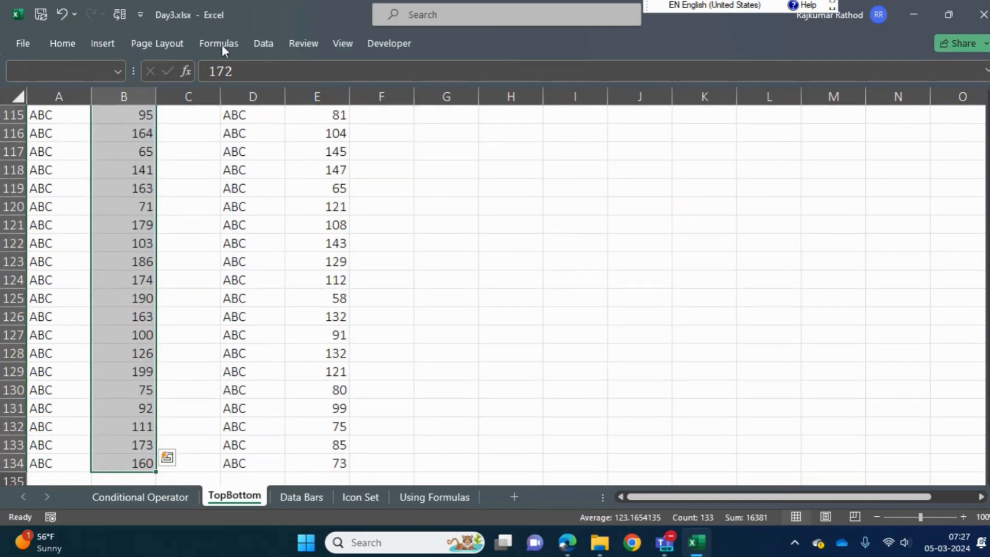
{"action": "left_click", "coordinate": [65, 47]}
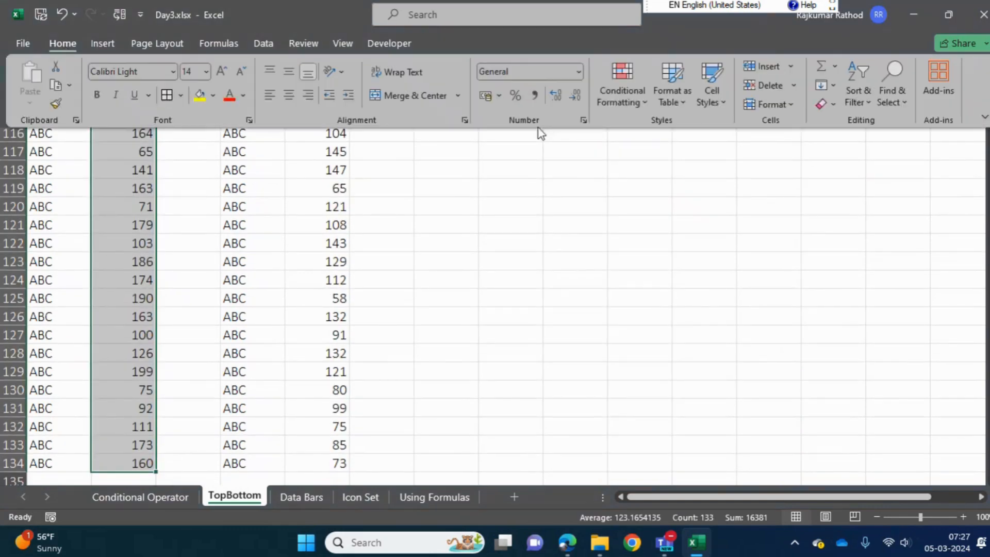
{"action": "left_click", "coordinate": [634, 101]}
{"action": "mouse_move", "coordinate": [692, 163]}
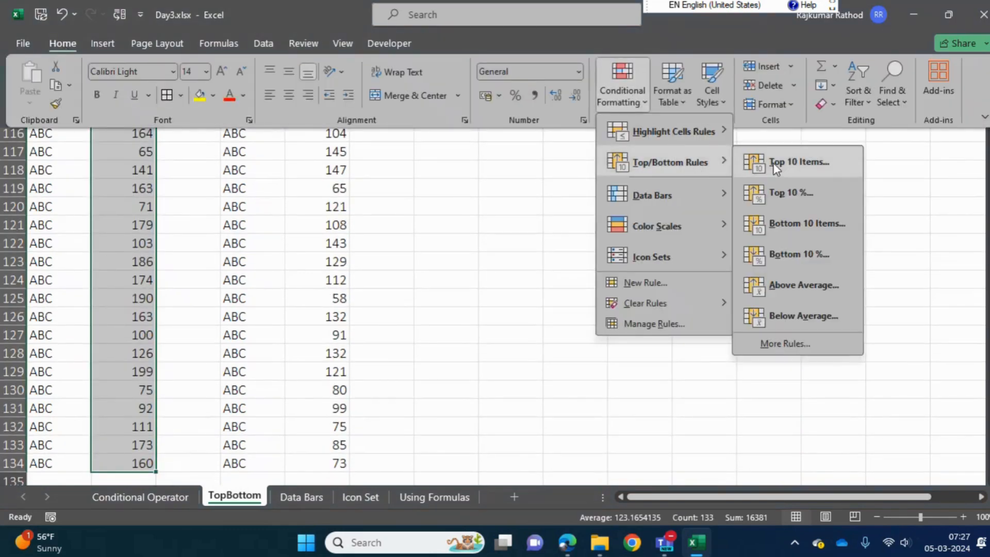
{"action": "left_click", "coordinate": [803, 196]}
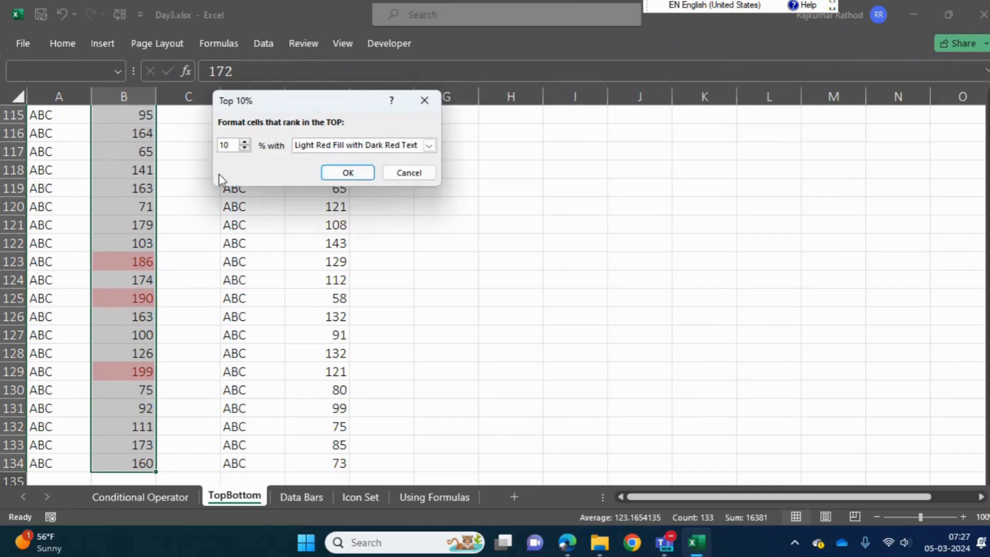
{"action": "key", "text": "Delete"}
{"action": "key", "text": "Delete"}
{"action": "type", "text": "3"}
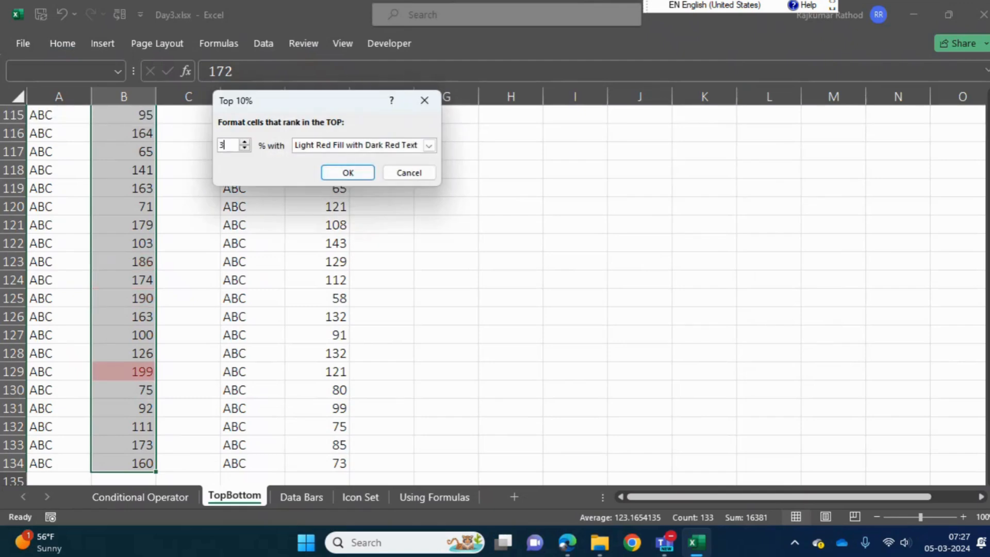
{"action": "left_click", "coordinate": [353, 173]}
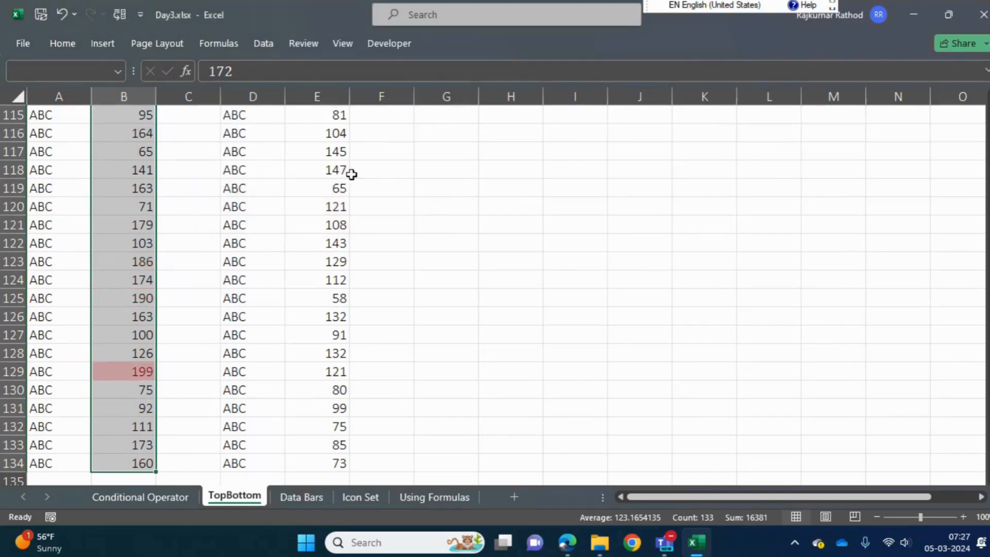
Filter the first Score list in column B by colour to show only highlighted scores, and check how many there are
{"action": "left_click", "coordinate": [144, 248]}
{"action": "key", "text": "ctrl+Up"}
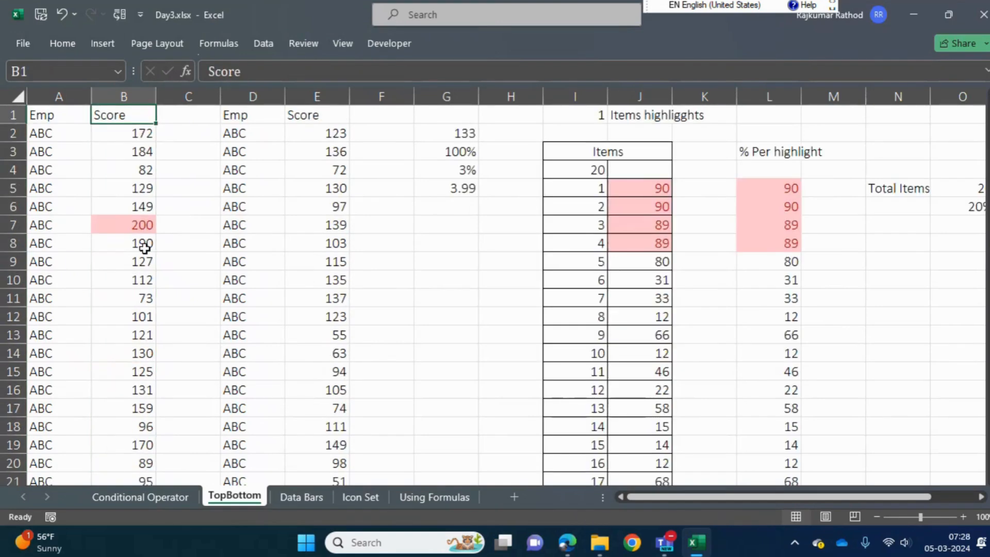
{"action": "key", "text": "alt"}
{"action": "key", "text": "h"}
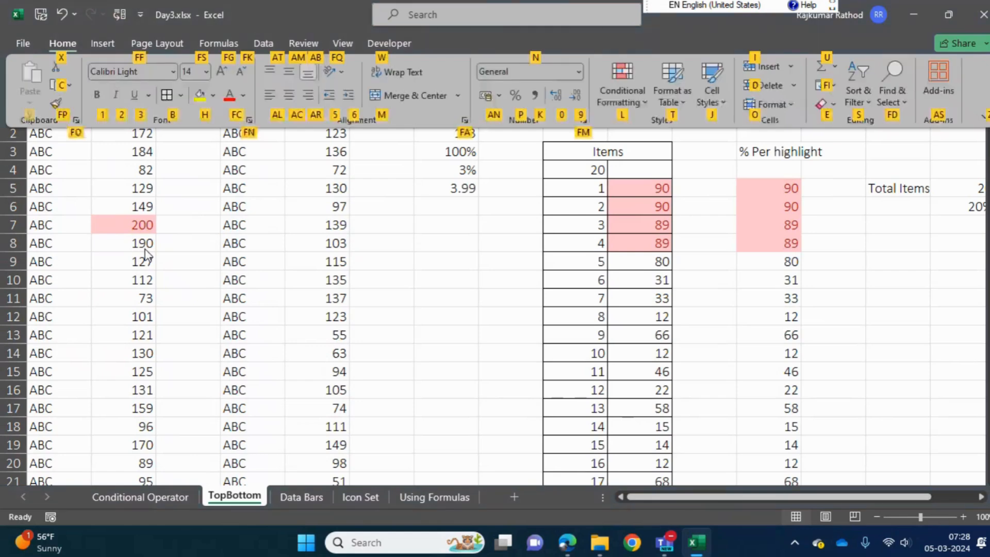
{"action": "key", "text": "Escape"}
{"action": "key", "text": "alt+Down"}
{"action": "key", "text": "Down"}
{"action": "key", "text": "Down"}
{"action": "key", "text": "Down"}
{"action": "key", "text": "Down"}
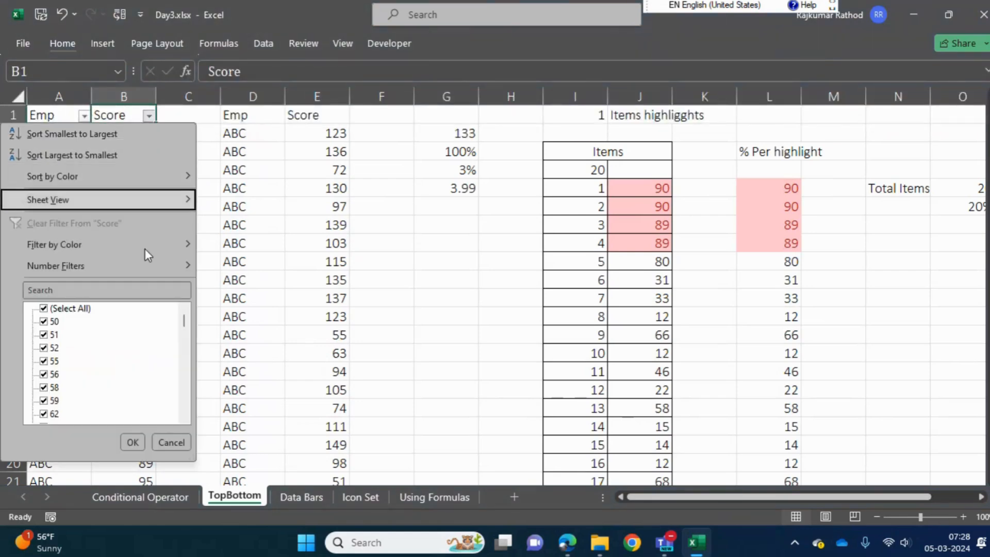
{"action": "key", "text": "Right"}
{"action": "key", "text": "Return"}
{"action": "key", "text": "Down"}
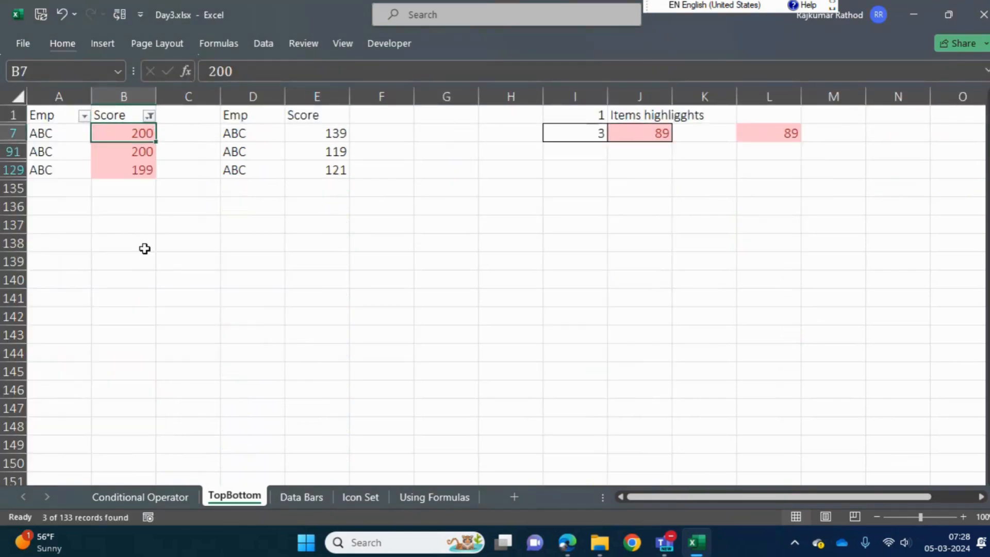
{"action": "key", "text": "ctrl+shift+Down"}
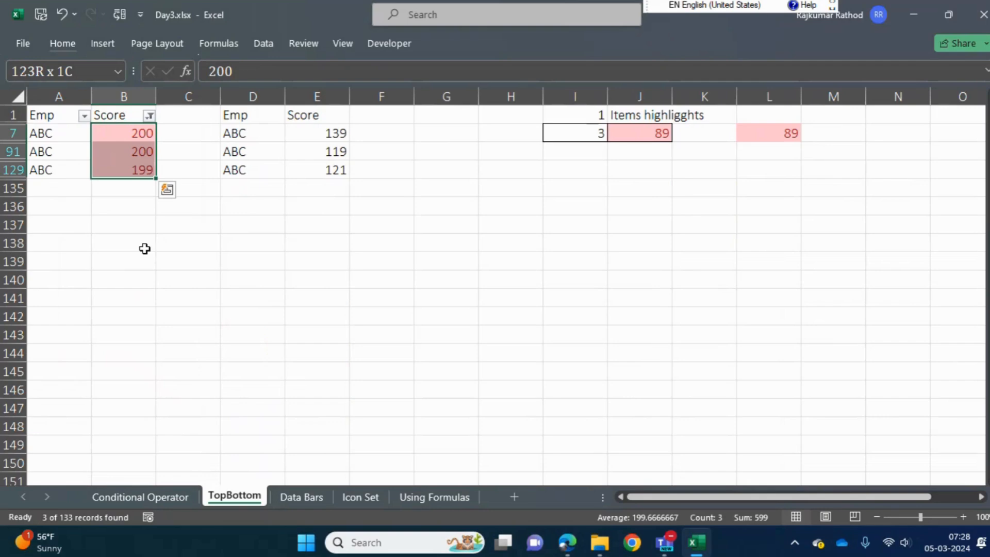
Remove the filter from the first Score list and go to the first value of the second Score list
{"action": "key", "text": "ctrl+shift+l"}
{"action": "key", "text": "ctrl+q"}
{"action": "key", "text": "Escape"}
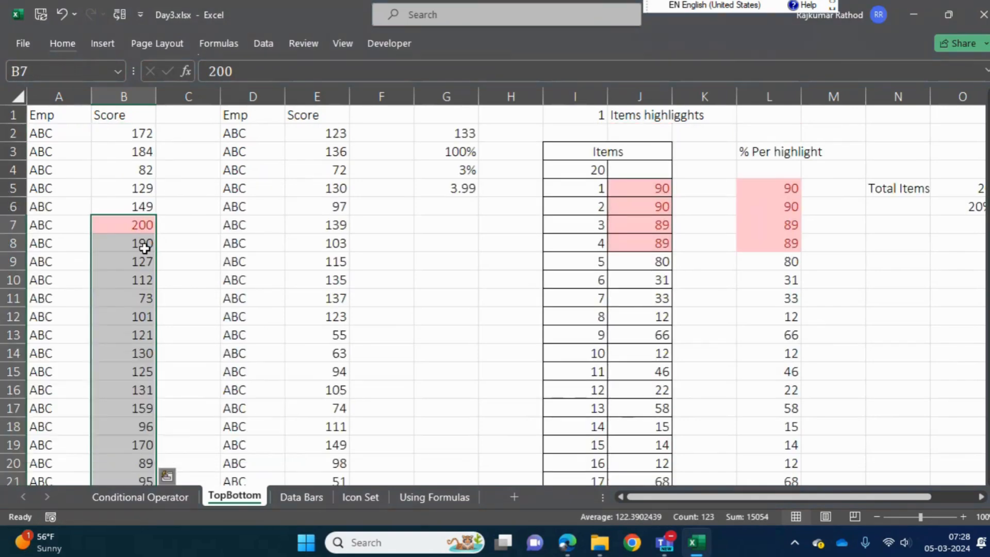
{"action": "key", "text": "ctrl+Up"}
{"action": "key", "text": "Down"}
{"action": "key", "text": "Right"}
{"action": "key", "text": "Right"}
{"action": "key", "text": "Right"}
{"action": "key", "text": "Right"}
{"action": "key", "text": "Right"}
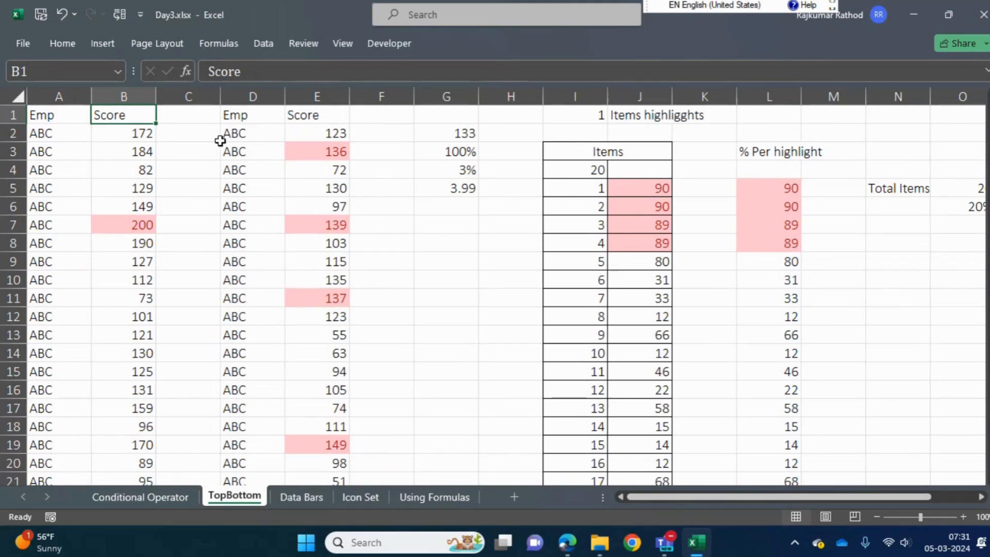
{"action": "left_click", "coordinate": [76, 45]}
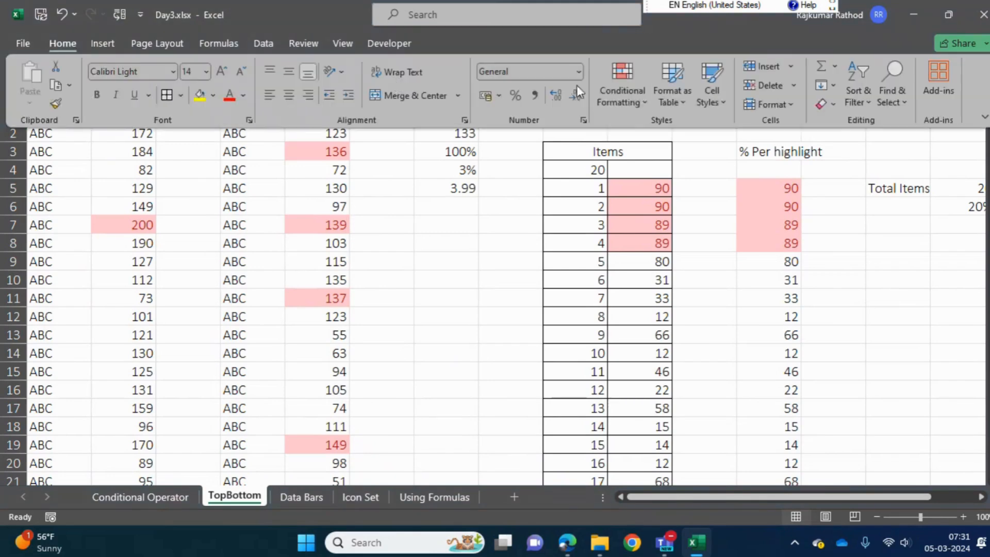
{"action": "left_click", "coordinate": [633, 98]}
{"action": "mouse_move", "coordinate": [664, 160]}
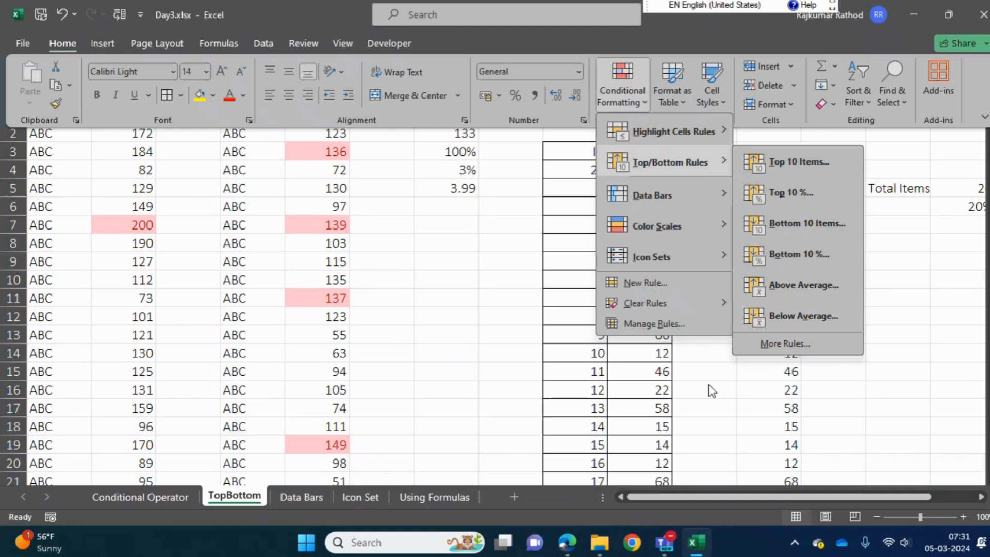
{"action": "left_click", "coordinate": [673, 427]}
{"action": "left_click", "coordinate": [673, 428]}
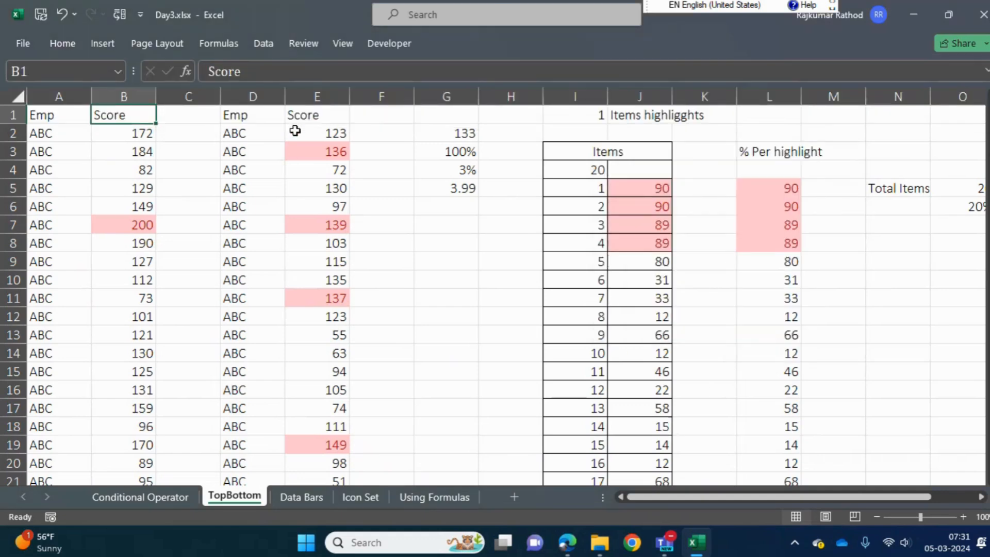
Copy the second Score list with its header from E1:E134 and paste it as values only starting at S1
{"action": "left_click", "coordinate": [333, 120]}
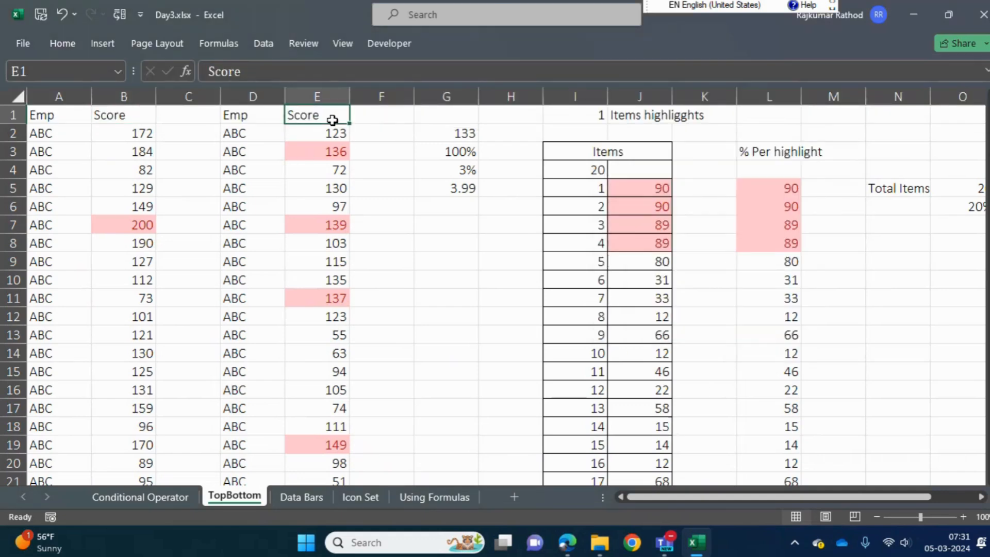
{"action": "key", "text": "ctrl+shift+Down"}
{"action": "key", "text": "ctrl+c"}
{"action": "key", "text": "Right"}
{"action": "key", "text": "Right"}
{"action": "key", "text": "Right"}
{"action": "key", "text": "Right"}
{"action": "key", "text": "Right"}
{"action": "key", "text": "Right"}
{"action": "key", "text": "Right"}
{"action": "key", "text": "Right"}
{"action": "key", "text": "Right"}
{"action": "key", "text": "Right"}
{"action": "key", "text": "Right"}
{"action": "key", "text": "Right"}
{"action": "key", "text": "Right"}
{"action": "key", "text": "Right"}
{"action": "key", "text": "Right"}
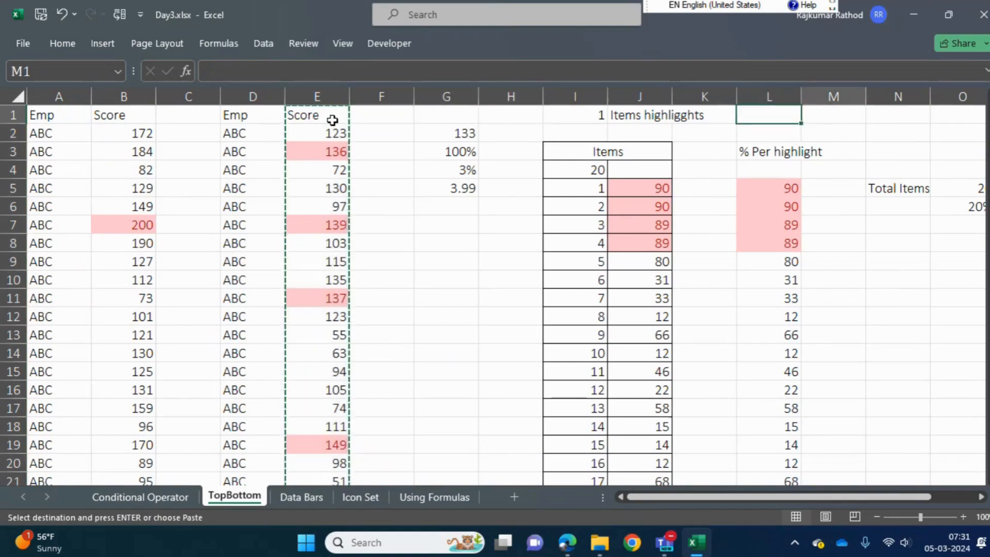
{"action": "key", "text": "Left"}
{"action": "key", "text": "ctrl+alt+v"}
{"action": "key", "text": "v"}
{"action": "key", "text": "Return"}
Highlight the below-average scores in S2:S134 using light red fill with dark red text
{"action": "key", "text": "ctrl+shift+Down"}
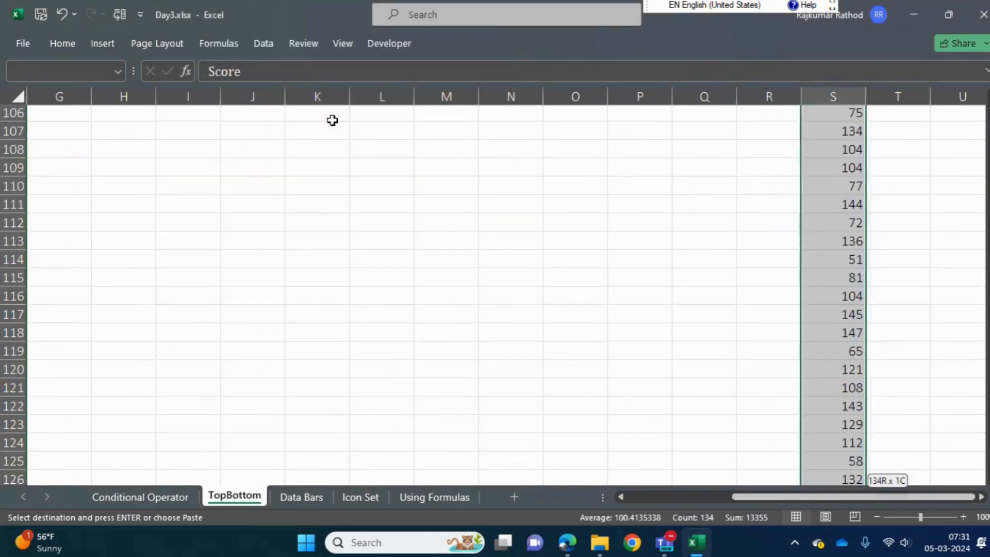
{"action": "key", "text": "Down"}
{"action": "key", "text": "ctrl+shift+Down"}
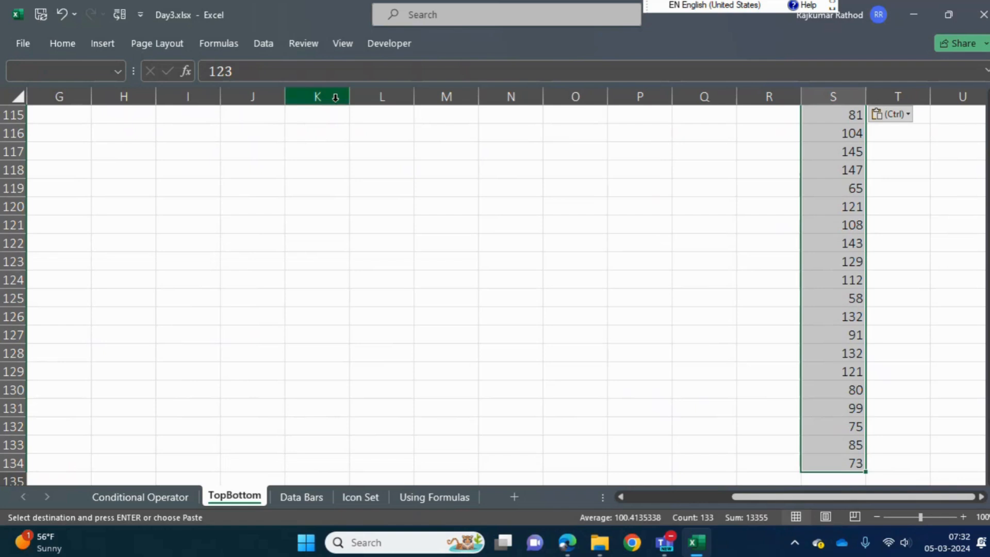
{"action": "left_click", "coordinate": [66, 45]}
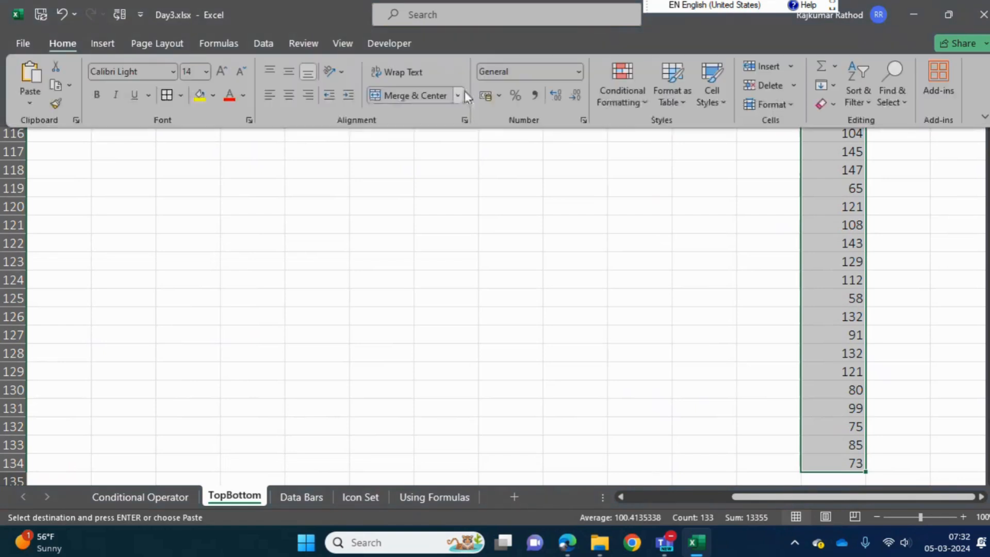
{"action": "left_click", "coordinate": [642, 100]}
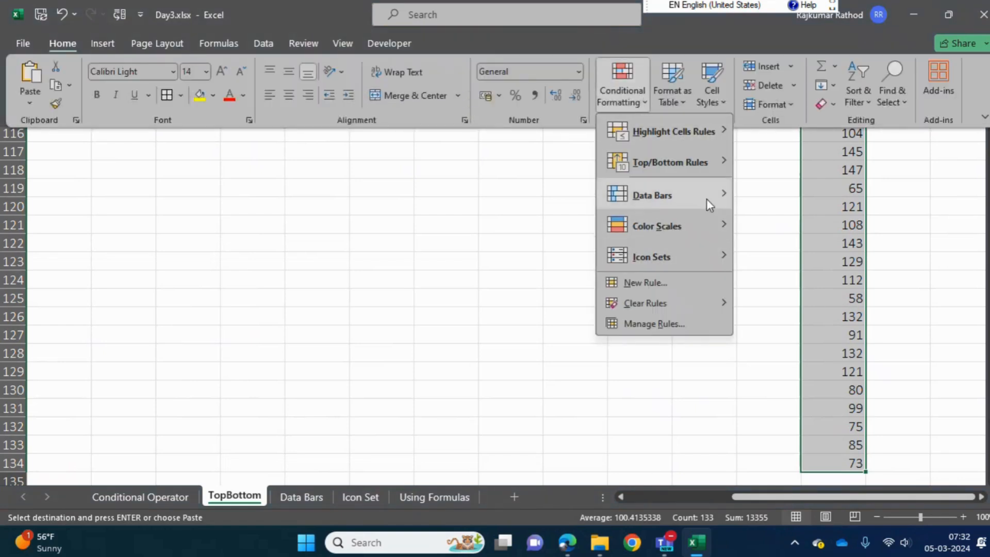
{"action": "mouse_move", "coordinate": [696, 159]}
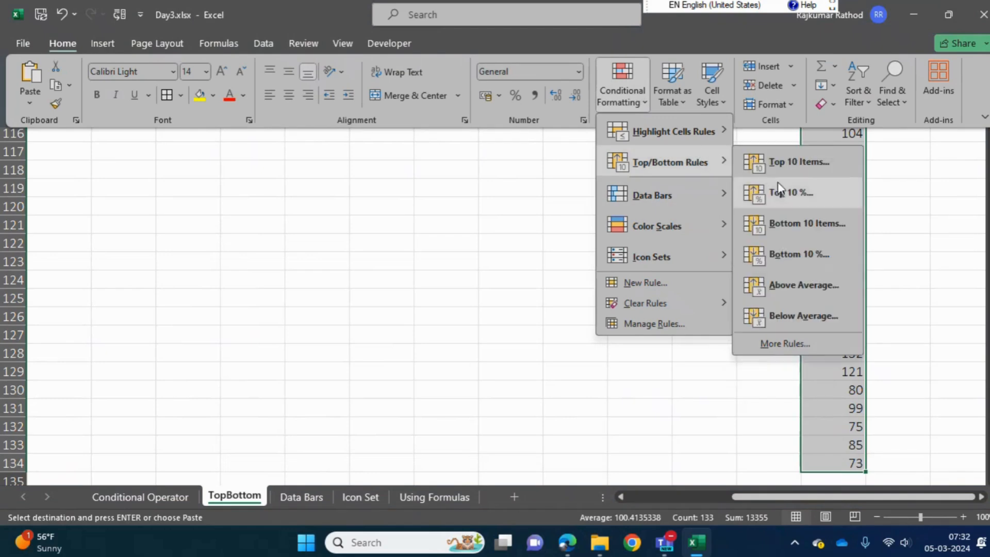
{"action": "left_click", "coordinate": [794, 320]}
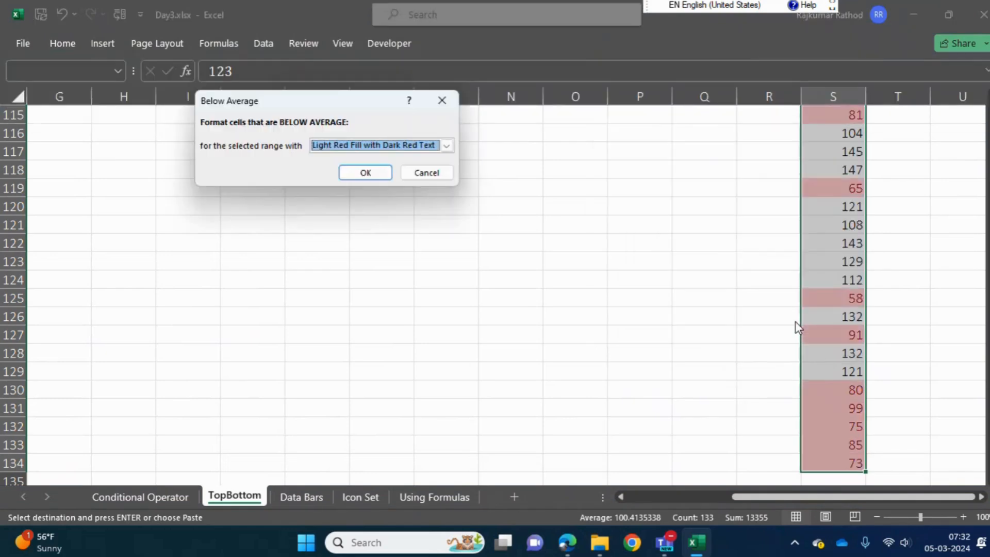
{"action": "left_click", "coordinate": [359, 175]}
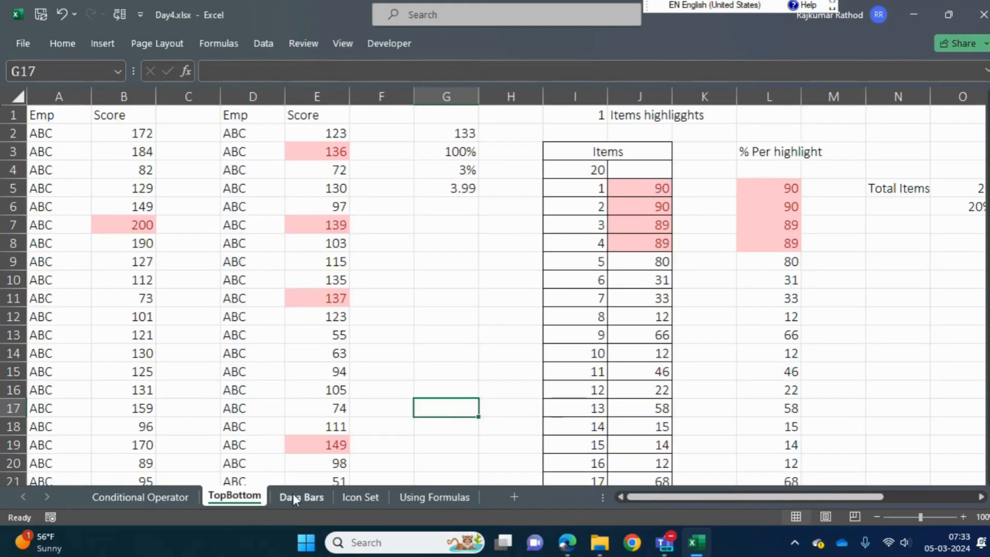
On the Data Bars sheet, add borders around every cell in the empty range F2:F15
{"action": "left_click", "coordinate": [296, 497]}
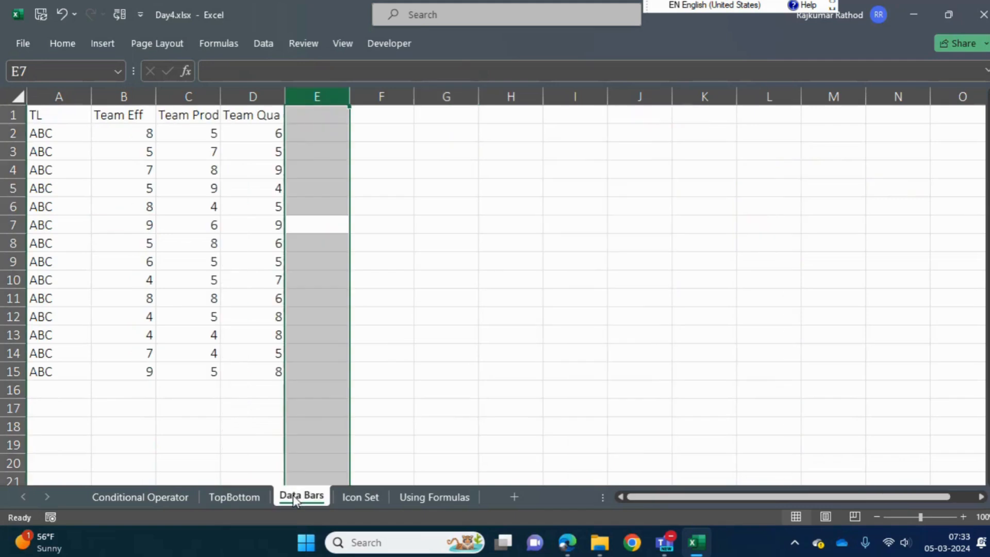
{"action": "left_click", "coordinate": [469, 201]}
{"action": "left_click", "coordinate": [405, 145]}
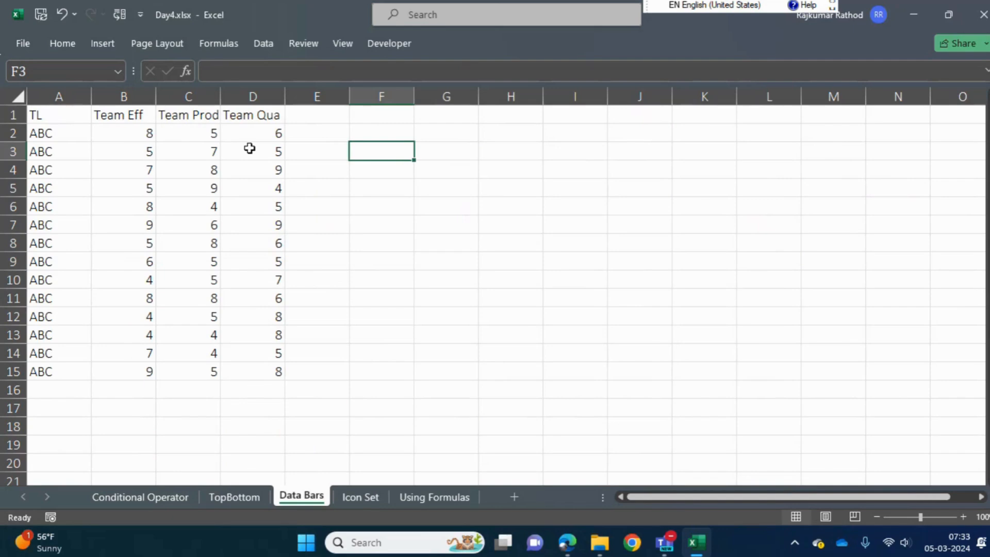
{"action": "key", "text": "Up"}
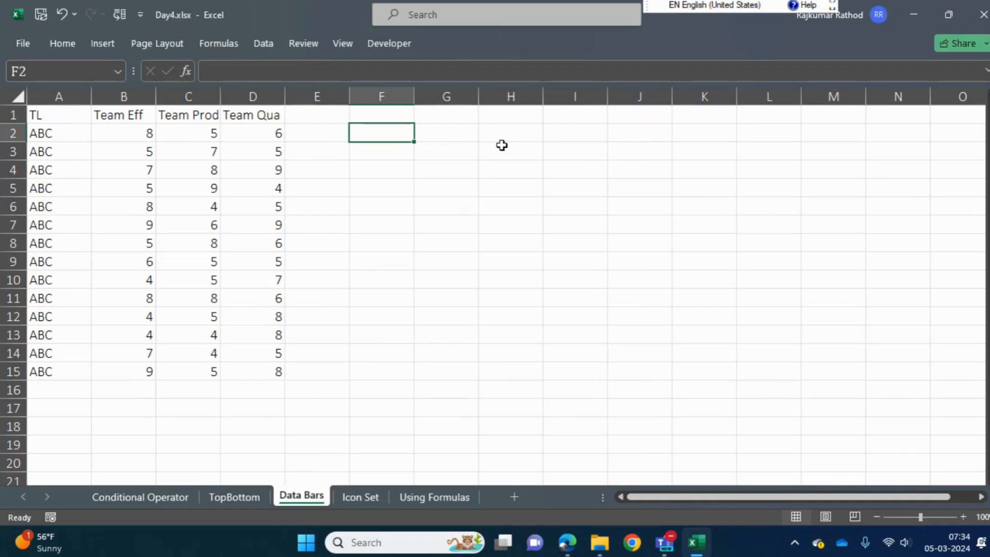
{"action": "key", "text": "shift+Down"}
{"action": "key", "text": "shift+Down"}
{"action": "key", "text": "shift+Down"}
{"action": "key", "text": "shift+Down"}
{"action": "key", "text": "shift+Down"}
{"action": "key", "text": "shift+Down"}
{"action": "key", "text": "shift+Down"}
{"action": "key", "text": "shift+Down"}
{"action": "key", "text": "shift+Down"}
{"action": "key", "text": "shift+Down"}
{"action": "key", "text": "shift+Down"}
{"action": "key", "text": "shift+Down"}
{"action": "key", "text": "shift+Down"}
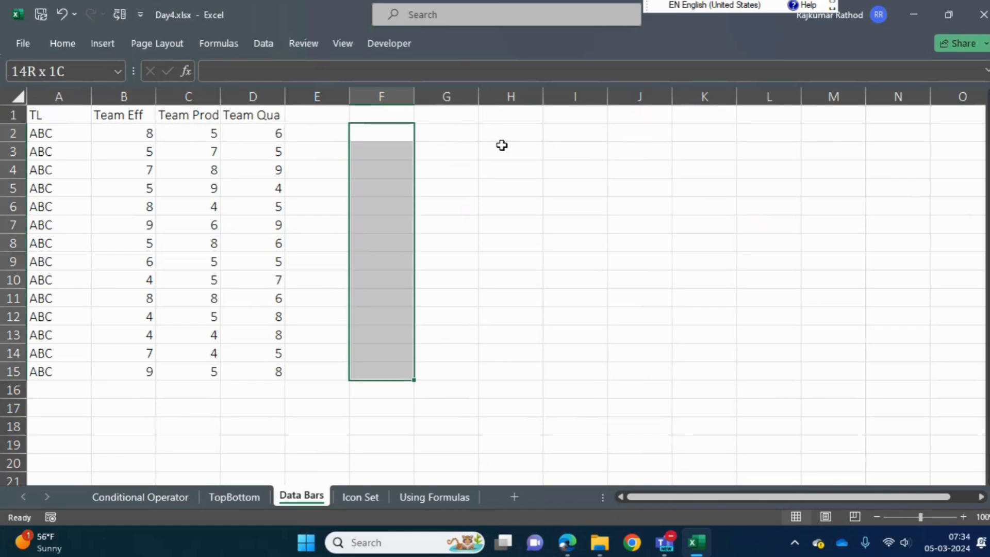
{"action": "left_click", "coordinate": [70, 42]}
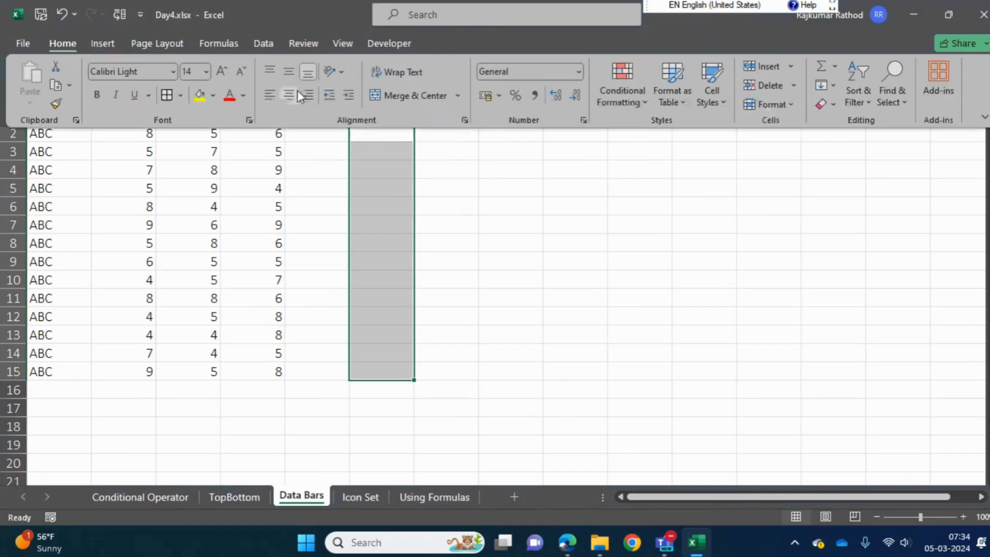
{"action": "left_click", "coordinate": [166, 95]}
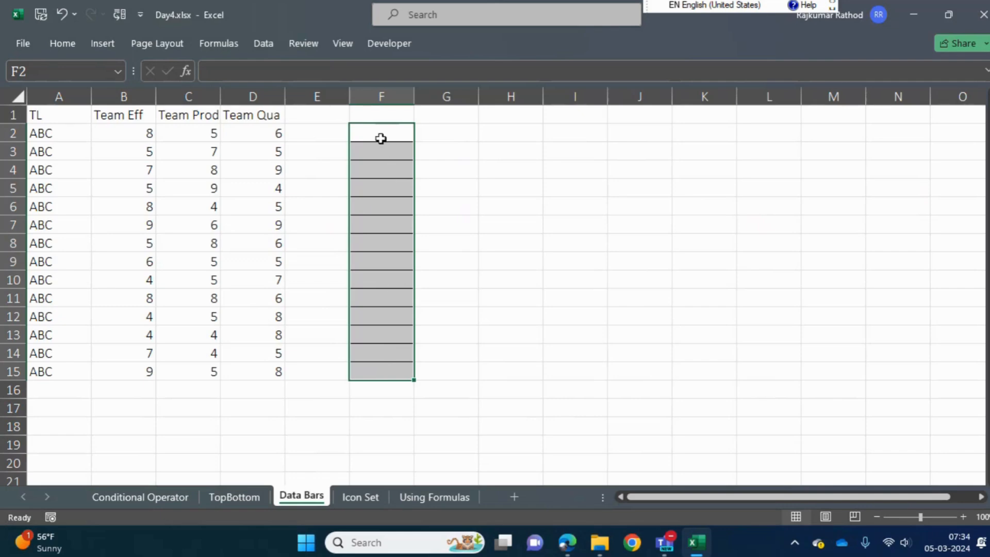
{"action": "key", "text": "Right"}
{"action": "key", "text": "Left"}
{"action": "key", "text": "shift+Down"}
{"action": "key", "text": "shift+Down"}
{"action": "key", "text": "shift+Down"}
{"action": "key", "text": "shift+Down"}
{"action": "key", "text": "shift+Down"}
{"action": "key", "text": "shift+Down"}
{"action": "key", "text": "shift+Down"}
{"action": "key", "text": "shift+Down"}
{"action": "key", "text": "shift+Down"}
{"action": "key", "text": "shift+Down"}
{"action": "key", "text": "shift+Down"}
{"action": "key", "text": "shift+Down"}
{"action": "key", "text": "shift+Down"}
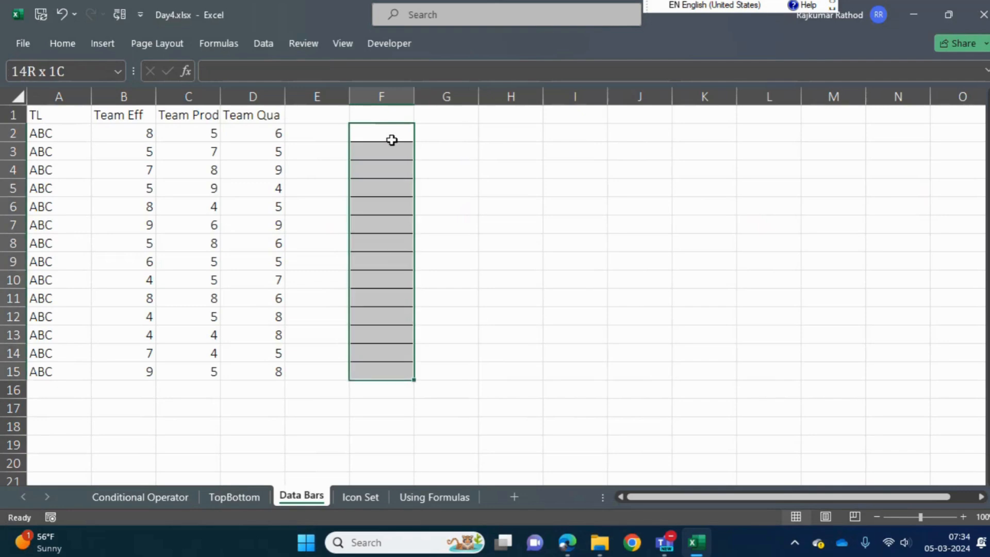
{"action": "key", "text": "shift+Up"}
{"action": "key", "text": "shift+Up"}
{"action": "key", "text": "shift+Up"}
{"action": "key", "text": "shift+Up"}
{"action": "key", "text": "shift+Up"}
{"action": "key", "text": "shift+Up"}
{"action": "key", "text": "shift+Up"}
{"action": "key", "text": "shift+Up"}
{"action": "key", "text": "shift+Up"}
{"action": "key", "text": "shift+Up"}
{"action": "key", "text": "shift+Up"}
{"action": "key", "text": "shift+Up"}
{"action": "key", "text": "shift+Up"}
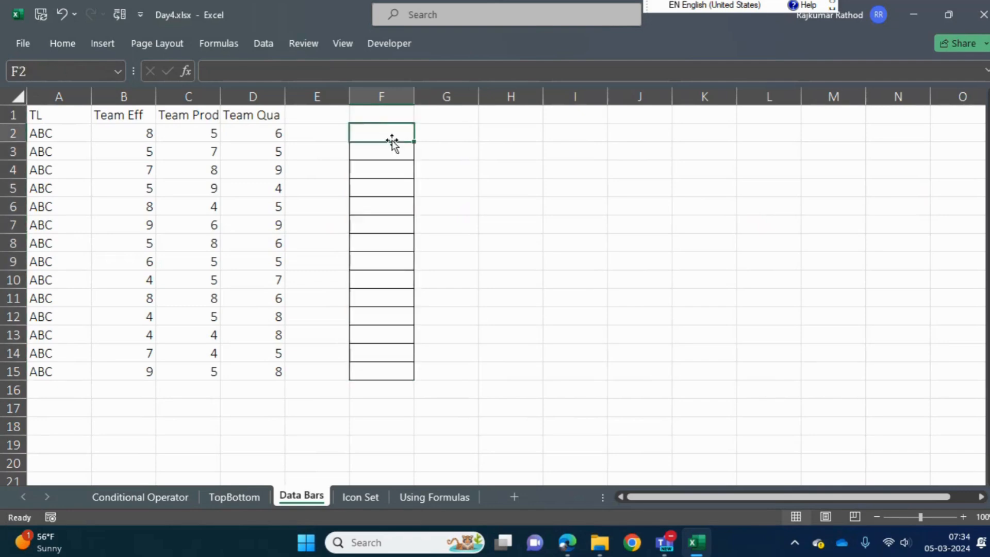
{"action": "key", "text": "shift+Down"}
{"action": "key", "text": "shift+Down"}
{"action": "key", "text": "shift+Down"}
{"action": "key", "text": "shift+Down"}
{"action": "key", "text": "shift+Down"}
{"action": "key", "text": "shift+Down"}
{"action": "key", "text": "shift+Down"}
{"action": "key", "text": "shift+Down"}
{"action": "key", "text": "shift+Down"}
{"action": "key", "text": "shift+Down"}
{"action": "key", "text": "shift+Down"}
{"action": "key", "text": "shift+Down"}
{"action": "key", "text": "shift+Down"}
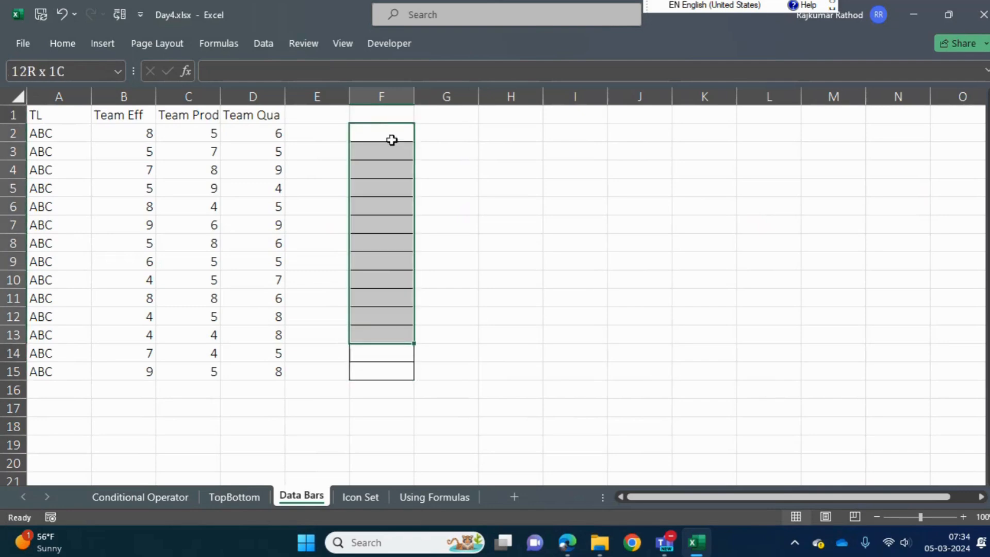
{"action": "key", "text": "Up"}
{"action": "key", "text": "Down"}
{"action": "key", "text": "Down"}
{"action": "key", "text": "Down"}
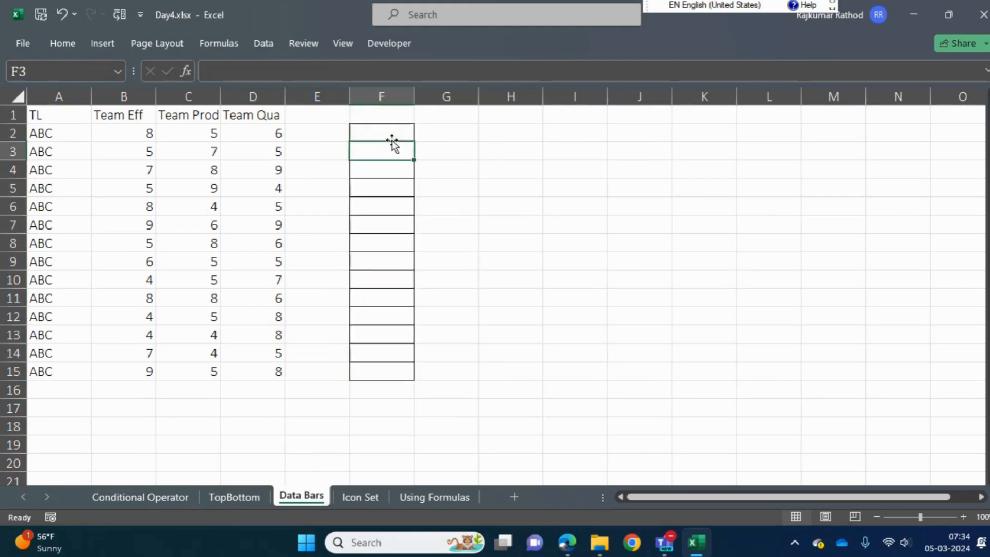
{"action": "key", "text": "Up"}
{"action": "key", "text": "Up"}
{"action": "key", "text": "shift+Down"}
{"action": "key", "text": "shift+Down"}
{"action": "key", "text": "shift+Down"}
{"action": "key", "text": "shift+Down"}
{"action": "key", "text": "shift+Down"}
{"action": "key", "text": "shift+Down"}
{"action": "key", "text": "shift+Down"}
{"action": "key", "text": "shift+Down"}
{"action": "key", "text": "shift+Down"}
{"action": "key", "text": "shift+Down"}
{"action": "key", "text": "shift+Down"}
{"action": "key", "text": "shift+Down"}
{"action": "key", "text": "shift+Down"}
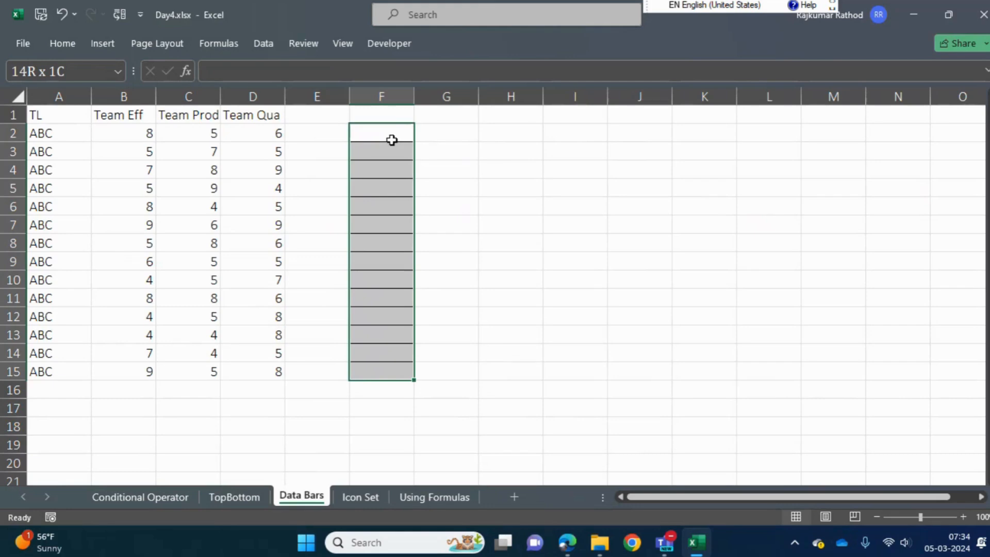
Enter 10 in cell F5 of the bordered range
{"action": "key", "text": "Right"}
{"action": "key", "text": "Left"}
{"action": "key", "text": "Down"}
{"action": "key", "text": "Down"}
{"action": "key", "text": "Down"}
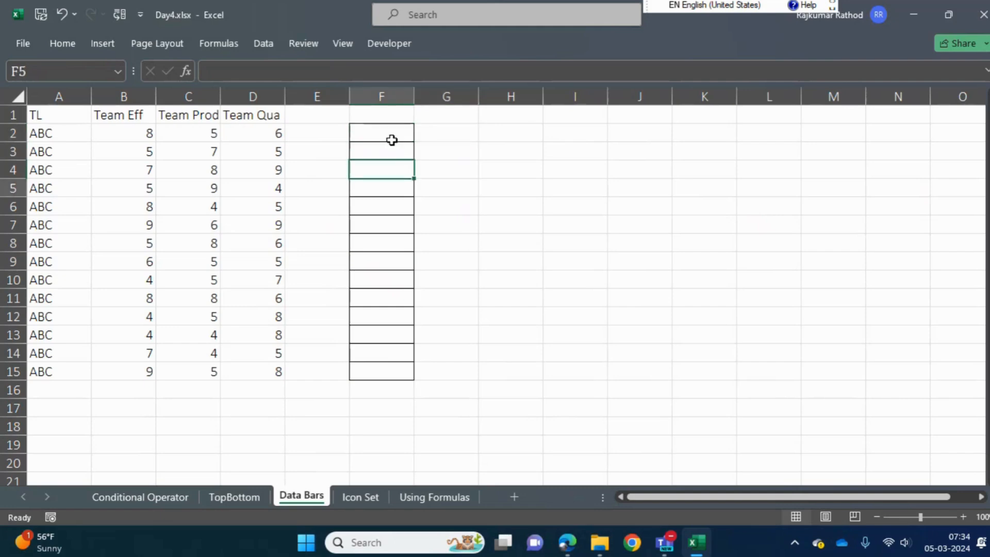
{"action": "type", "text": "10"}
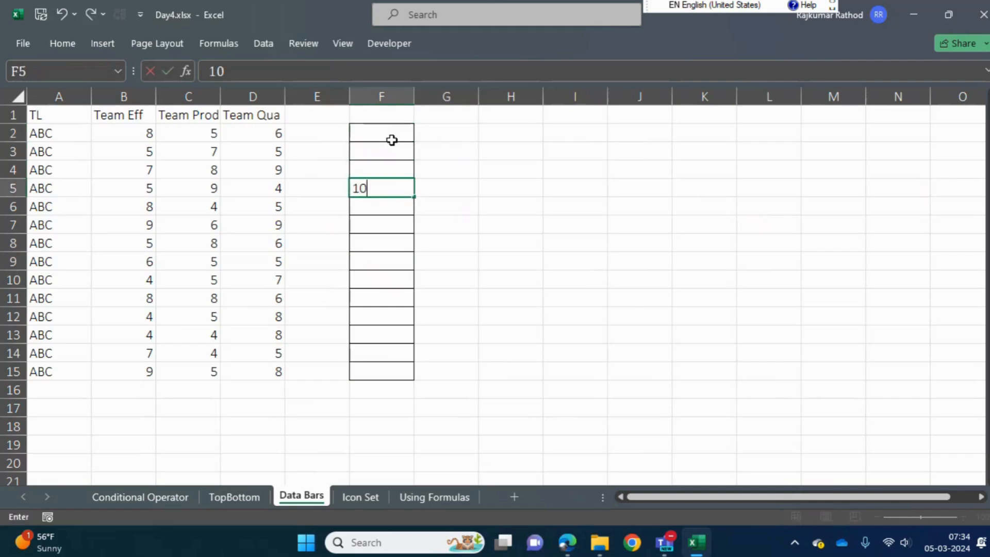
{"action": "key", "text": "Return"}
{"action": "key", "text": "Up"}
{"action": "key", "text": "Right"}
{"action": "key", "text": "Right"}
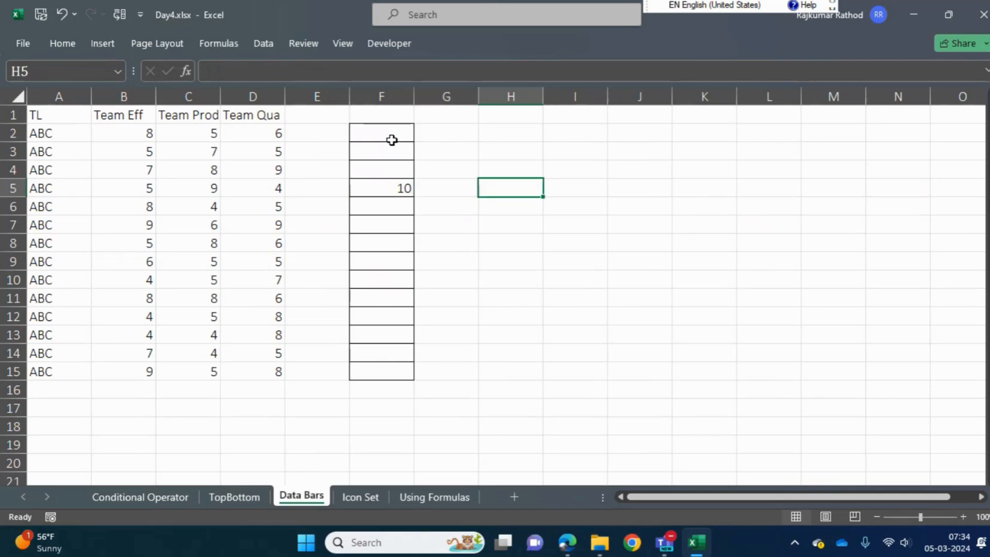
{"action": "key", "text": "Left"}
{"action": "key", "text": "Left"}
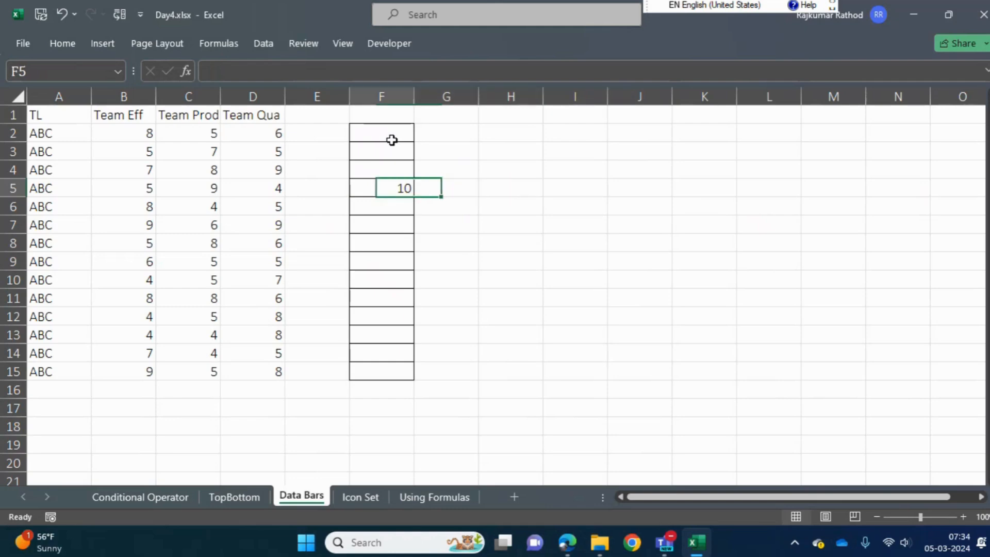
{"action": "key", "text": "shift+Up"}
{"action": "key", "text": "Up"}
{"action": "key", "text": "Up"}
{"action": "key", "text": "Up"}
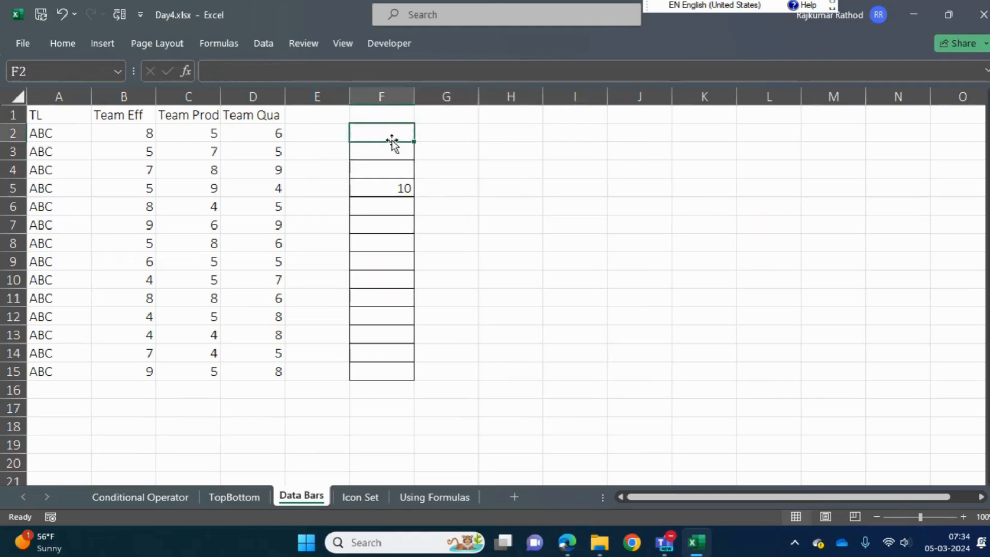
Enter 100% in cell G5, beside the 10 in the bordered range
{"action": "key", "text": "shift+Down"}
{"action": "key", "text": "shift+Down"}
{"action": "key", "text": "shift+Down"}
{"action": "key", "text": "shift+Down"}
{"action": "key", "text": "shift+Down"}
{"action": "key", "text": "shift+Down"}
{"action": "key", "text": "shift+Down"}
{"action": "key", "text": "shift+Down"}
{"action": "key", "text": "shift+Down"}
{"action": "key", "text": "shift+Down"}
{"action": "key", "text": "shift+Down"}
{"action": "key", "text": "shift+Down"}
{"action": "key", "text": "shift+Down"}
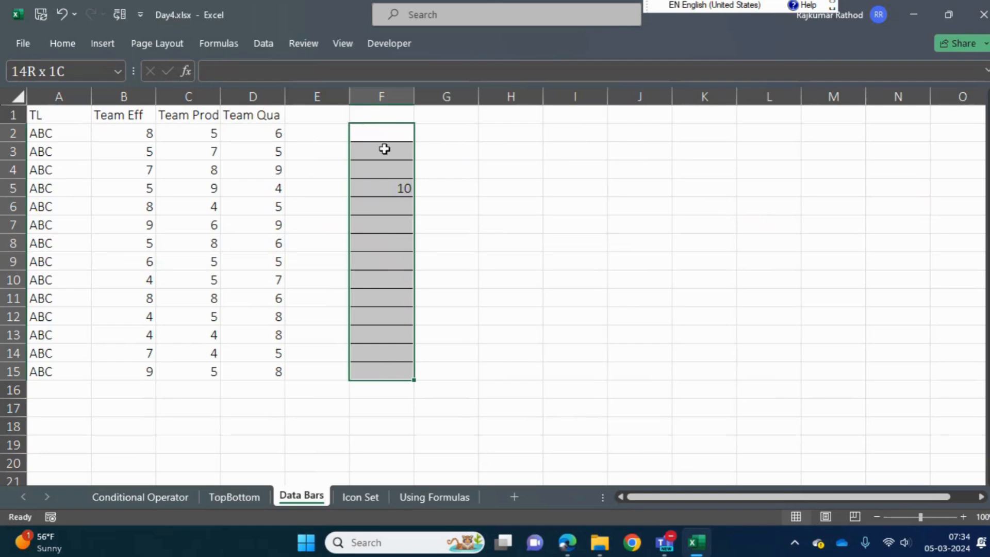
{"action": "left_click", "coordinate": [380, 191]}
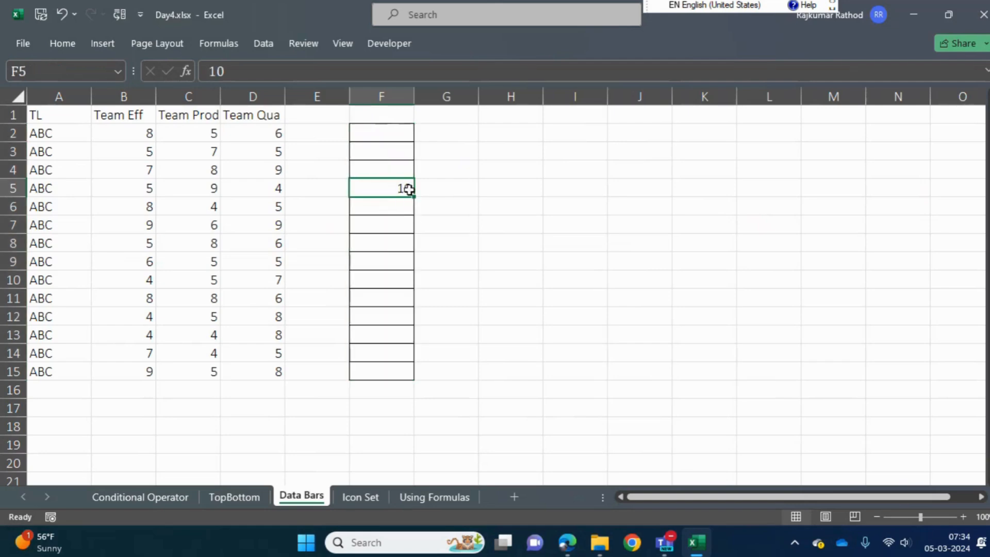
{"action": "left_click", "coordinate": [455, 190]}
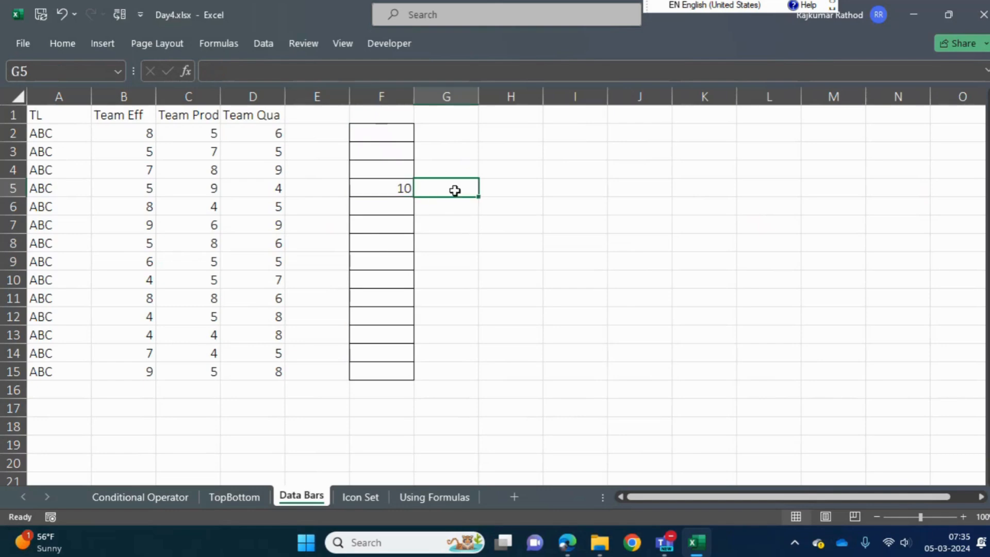
{"action": "type", "text": "100%"}
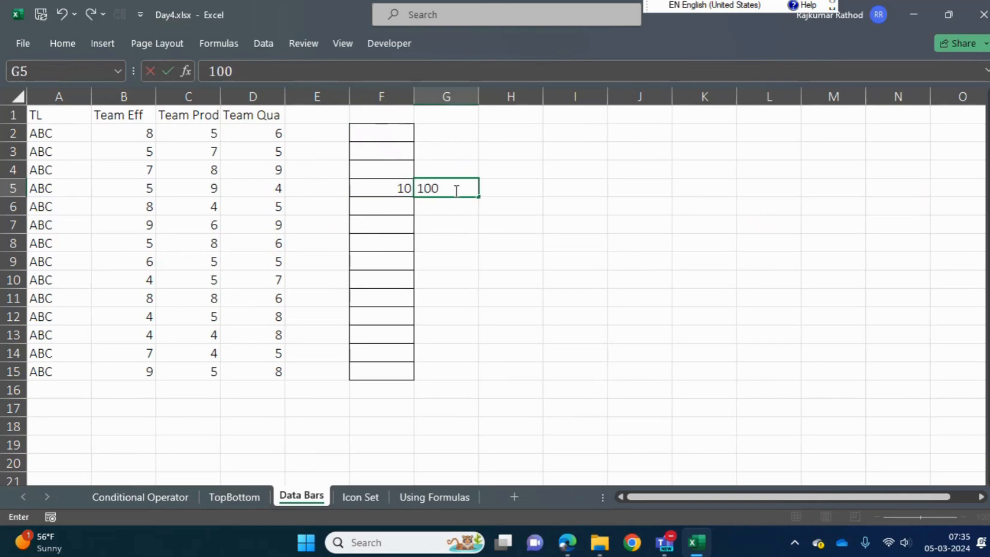
{"action": "key", "text": "Return"}
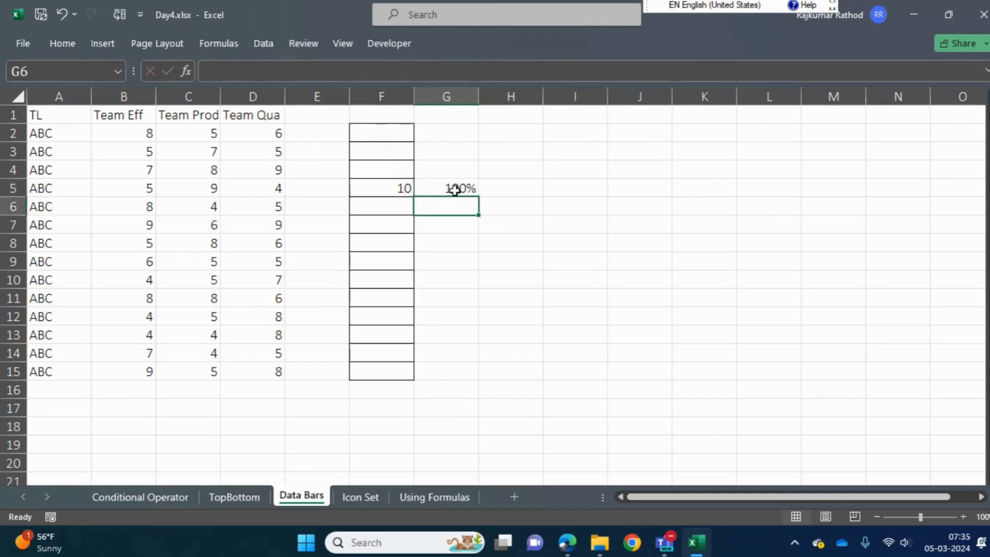
Widen column F to about twice its width and enter 80 in cell F3
{"action": "left_click", "coordinate": [379, 189]}
{"action": "left_click_drag", "start_coordinate": [413, 97], "coordinate": [482, 99]}
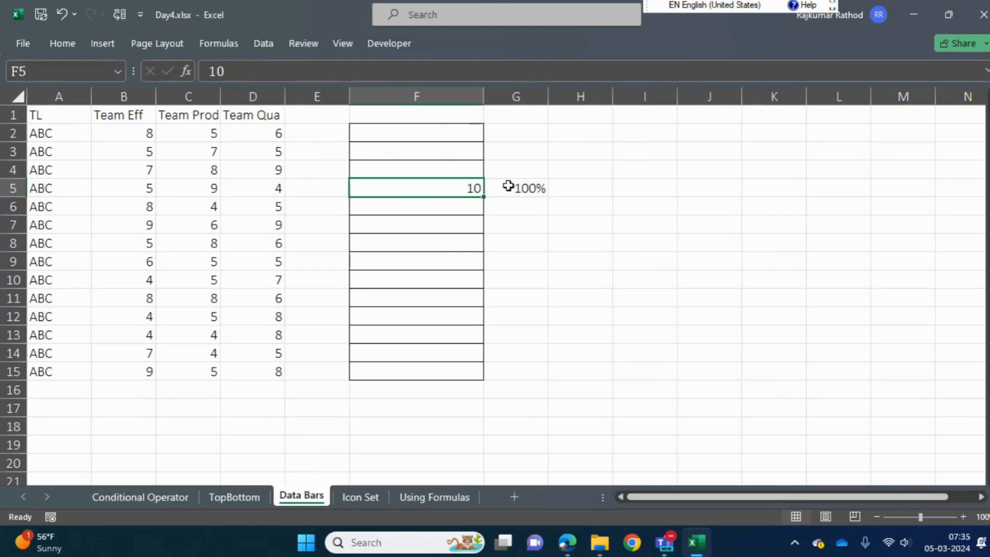
{"action": "left_click", "coordinate": [432, 225]}
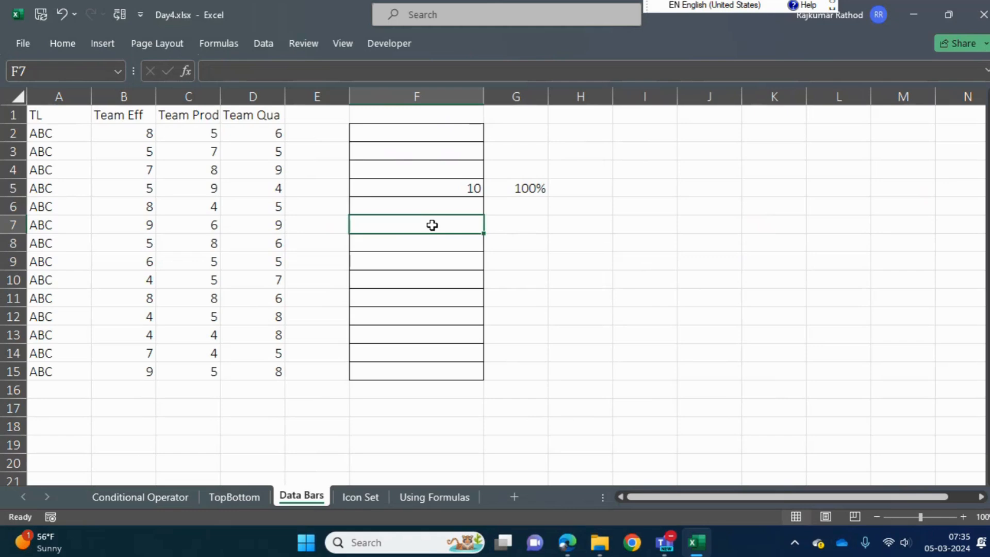
{"action": "left_click", "coordinate": [416, 147]}
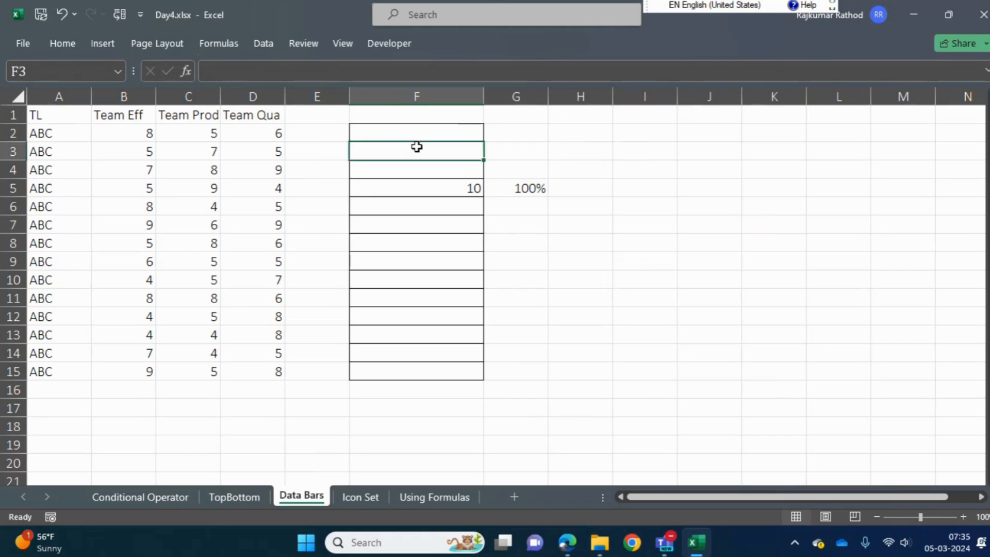
{"action": "type", "text": "80"}
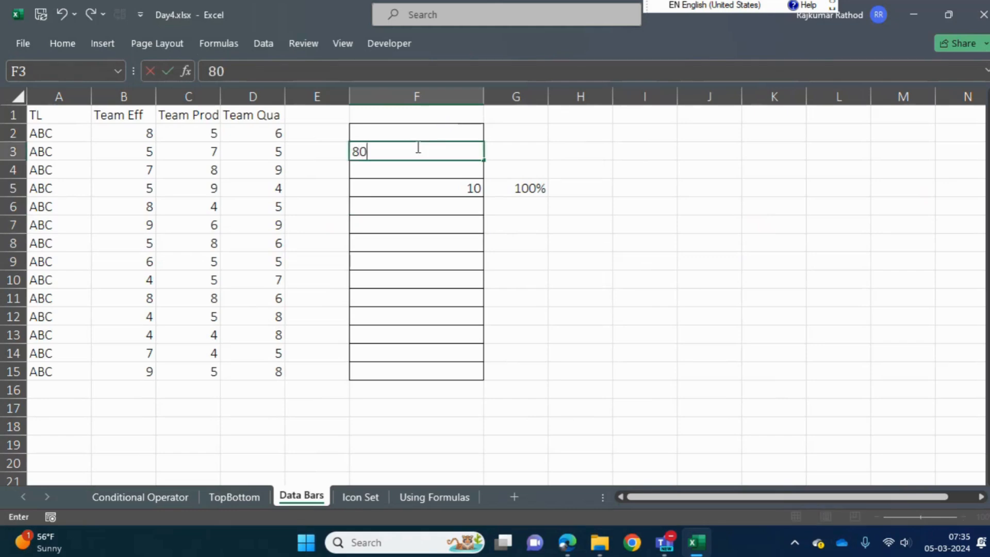
{"action": "key", "text": "Return"}
Enter 100% in cell G3 beside the 80 and clear the percentage in G5
{"action": "key", "text": "Up"}
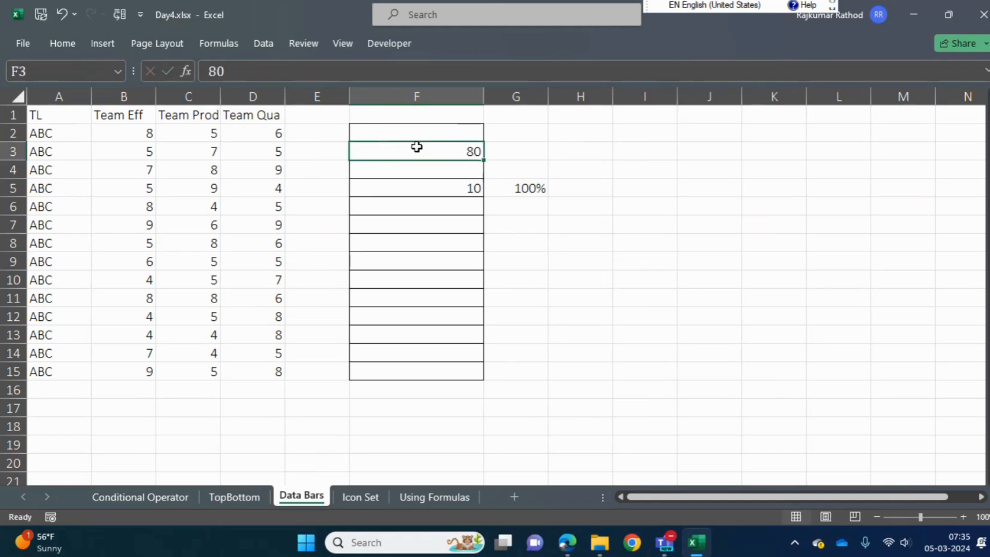
{"action": "key", "text": "Right"}
{"action": "type", "text": "100%"}
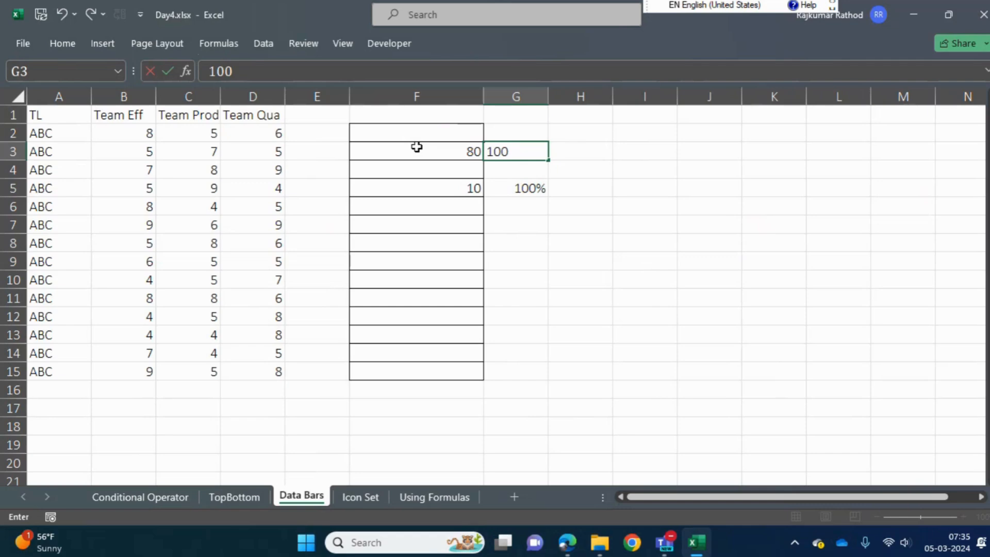
{"action": "key", "text": "Return"}
{"action": "key", "text": "Down"}
{"action": "key", "text": "Delete"}
{"action": "key", "text": "Left"}
{"action": "key", "text": "Up"}
{"action": "key", "text": "Up"}
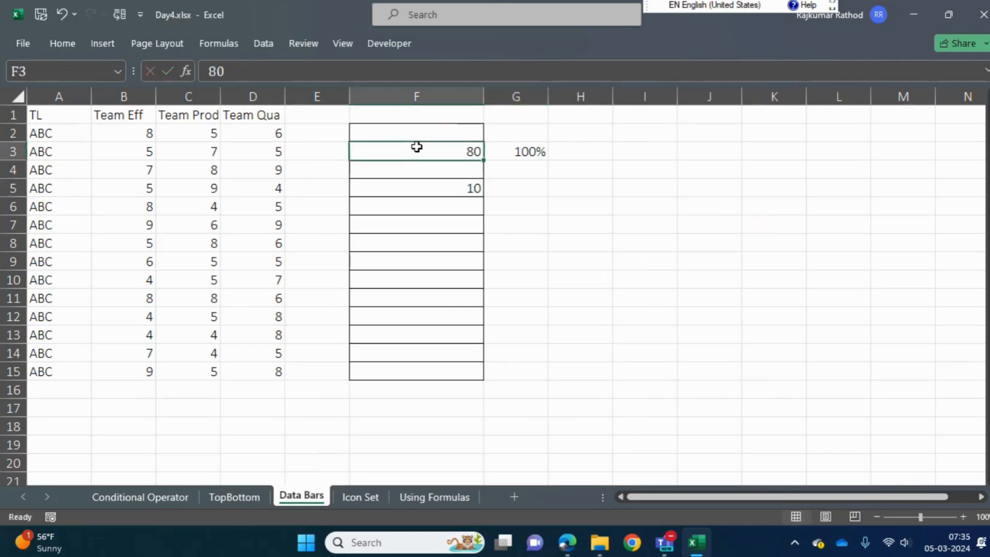
Calculate the share of F5 in F3 by entering the formula =F5/F3 in cell G5
{"action": "key", "text": "Down"}
{"action": "key", "text": "Down"}
{"action": "key", "text": "Right"}
{"action": "type", "text": "="}
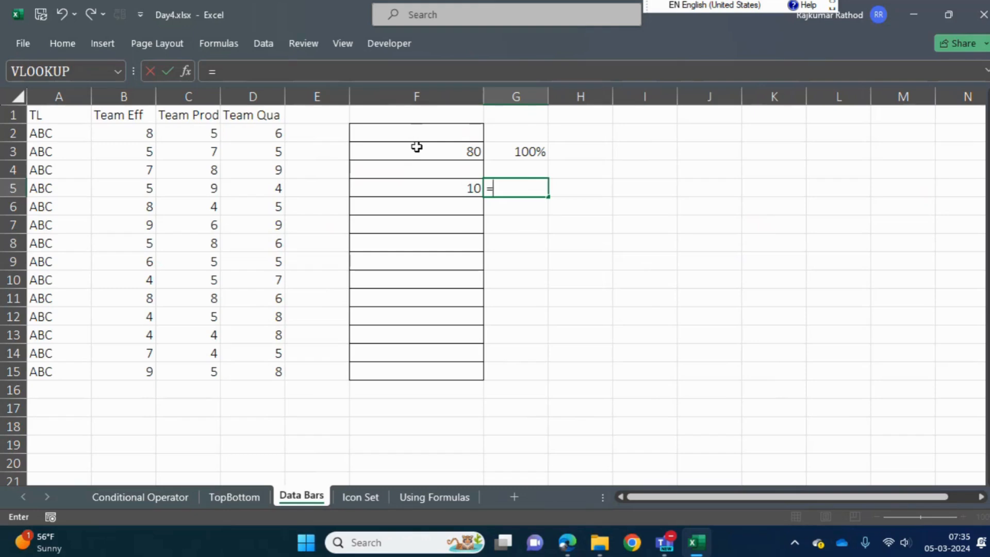
{"action": "key", "text": "Left"}
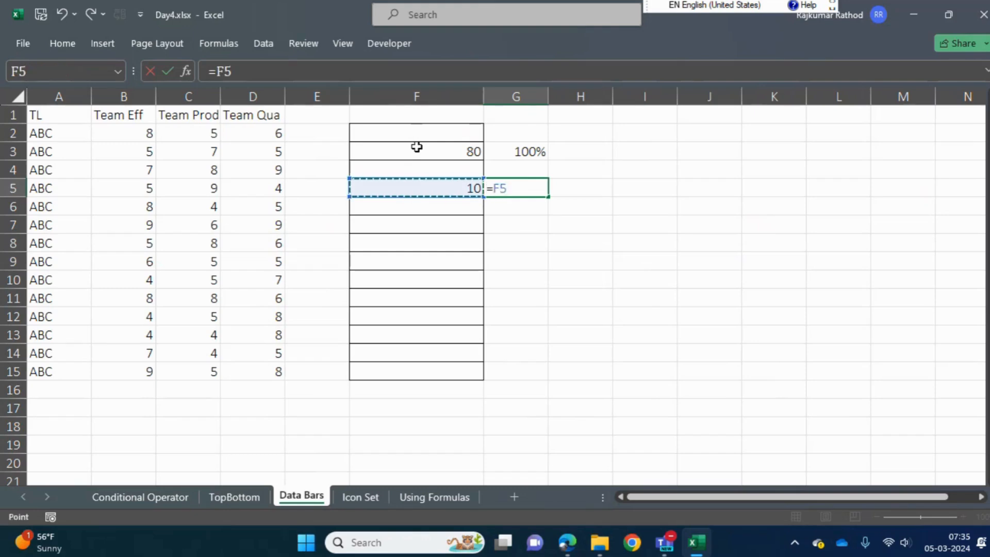
{"action": "key", "text": "Right"}
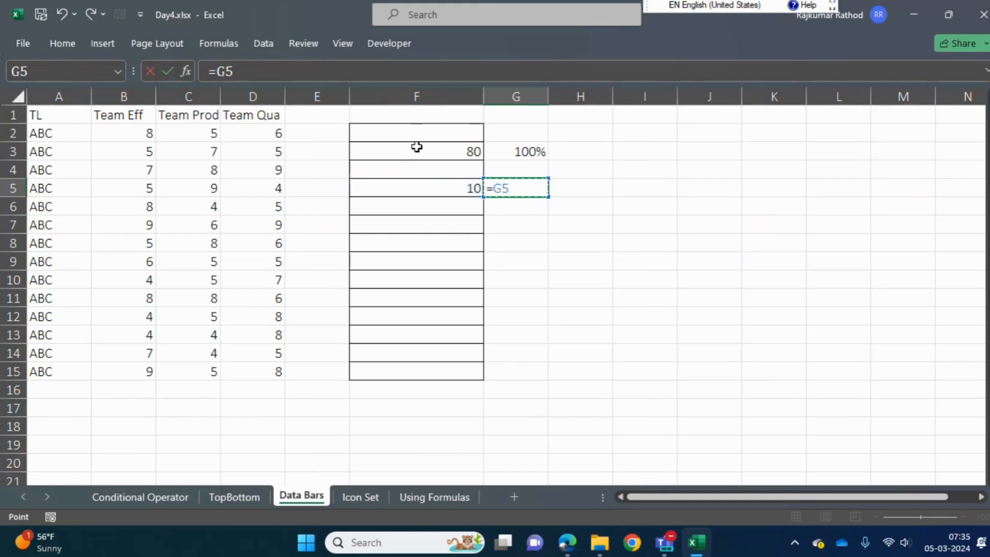
{"action": "key", "text": "Left"}
{"action": "type", "text": "/"}
{"action": "key", "text": "Up"}
{"action": "key", "text": "Up"}
{"action": "key", "text": "Left"}
{"action": "key", "text": "Return"}
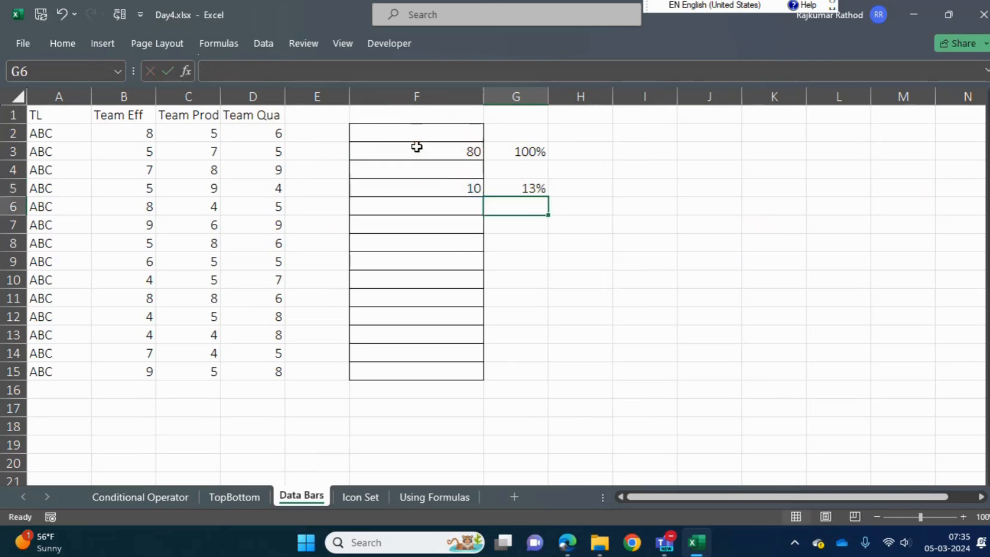
{"action": "key", "text": "Up"}
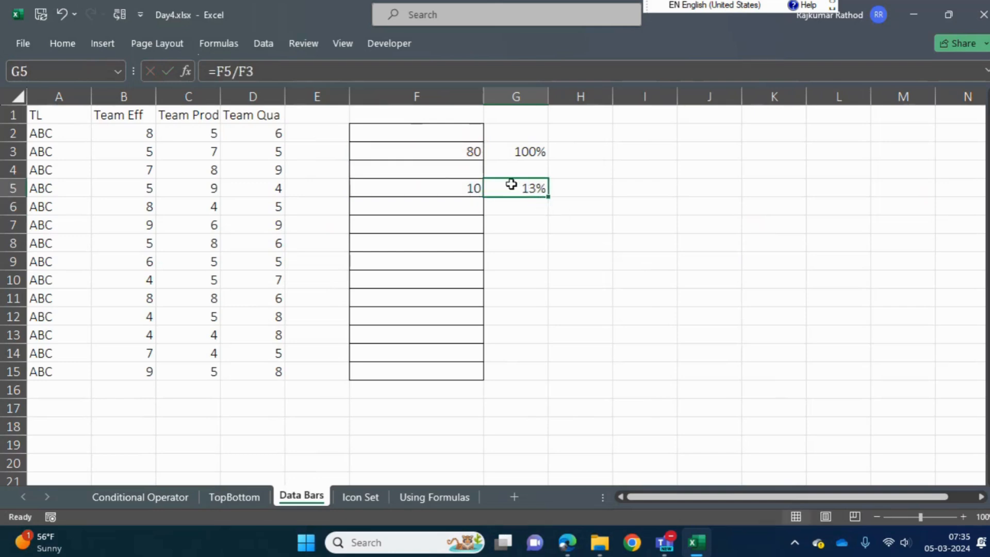
{"action": "left_click", "coordinate": [512, 152]}
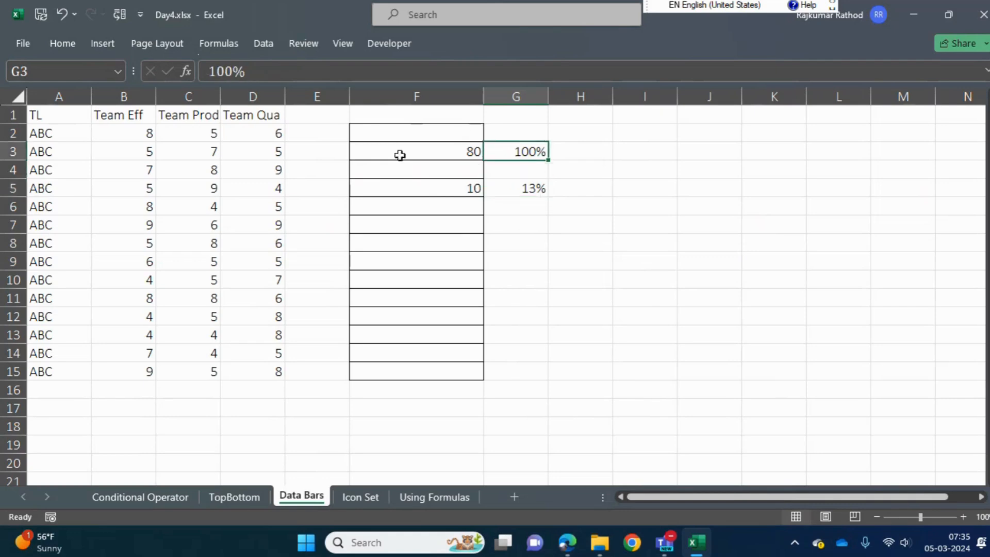
{"action": "left_click", "coordinate": [363, 154]}
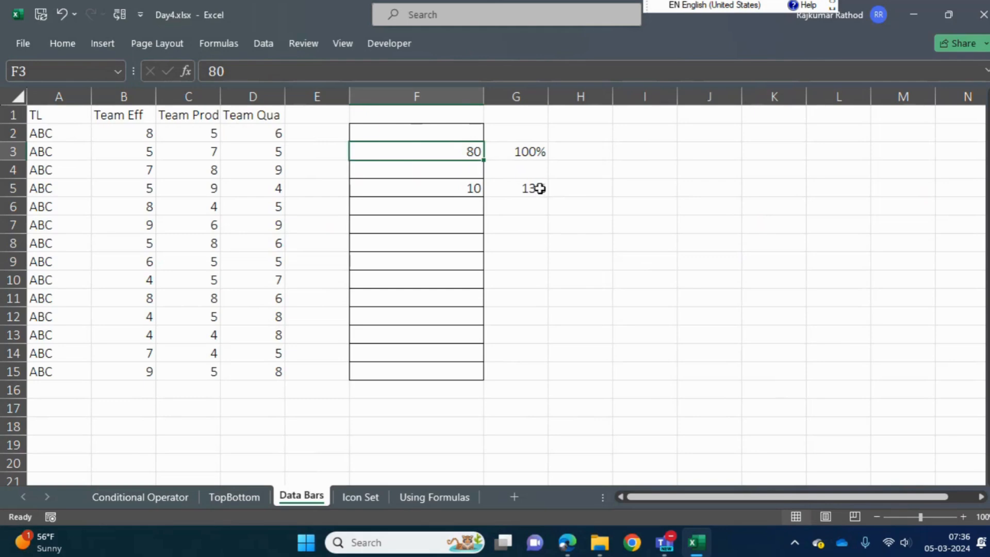
{"action": "left_click", "coordinate": [453, 188]}
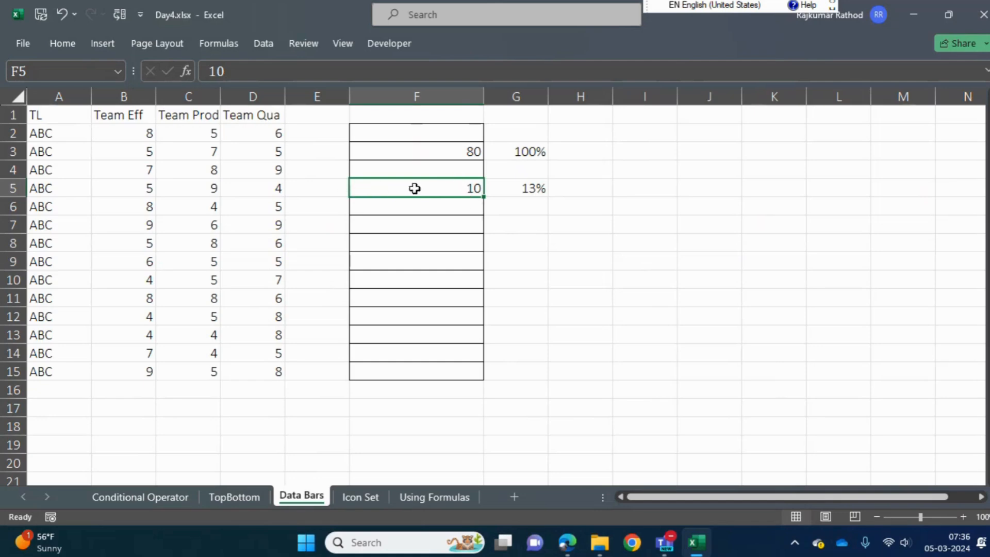
Enter 100 in cell F8 and 100% beside it in cell G8
{"action": "left_click", "coordinate": [451, 225]}
{"action": "key", "text": "Down"}
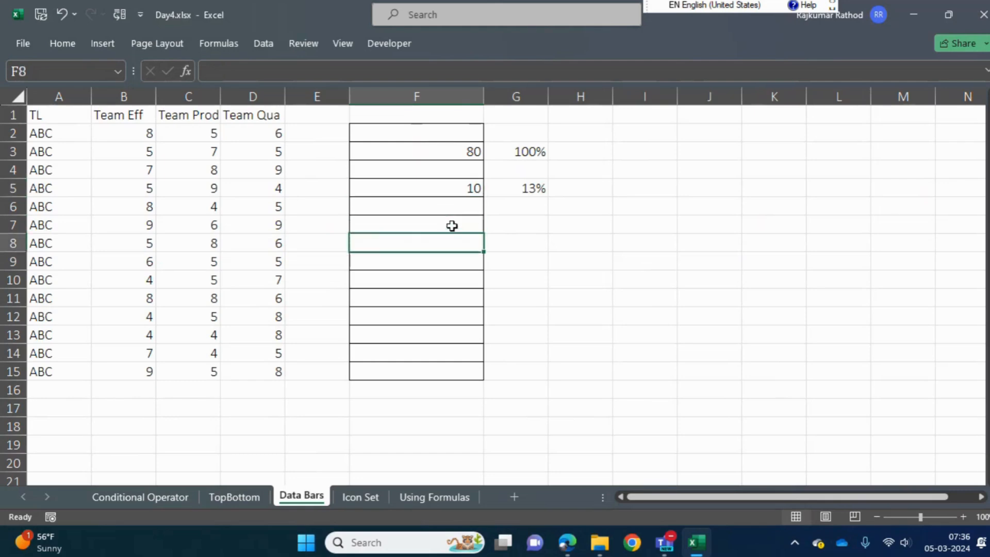
{"action": "type", "text": "100"}
{"action": "key", "text": "Return"}
{"action": "key", "text": "Up"}
{"action": "key", "text": "Right"}
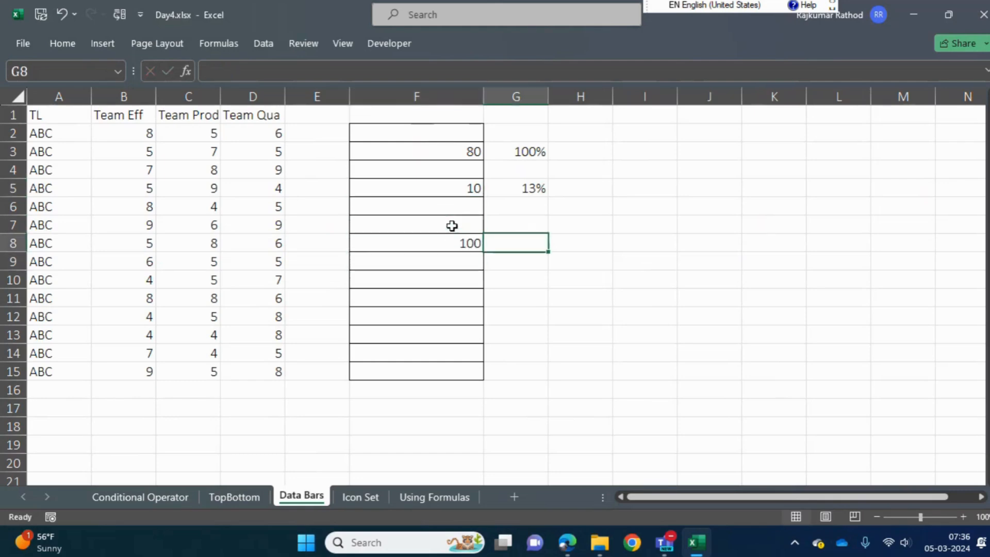
{"action": "type", "text": "100%"}
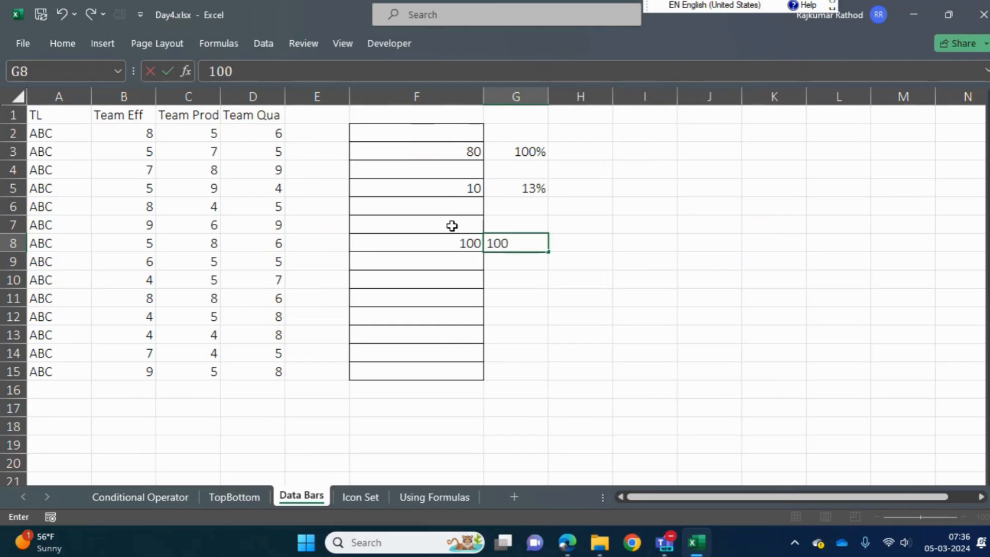
{"action": "key", "text": "Return"}
Set the percentage in cell G3 to 80% and the one in G5 to 10%
{"action": "key", "text": "Up"}
{"action": "key", "text": "Up"}
{"action": "key", "text": "Up"}
{"action": "key", "text": "Up"}
{"action": "key", "text": "Up"}
{"action": "key", "text": "Up"}
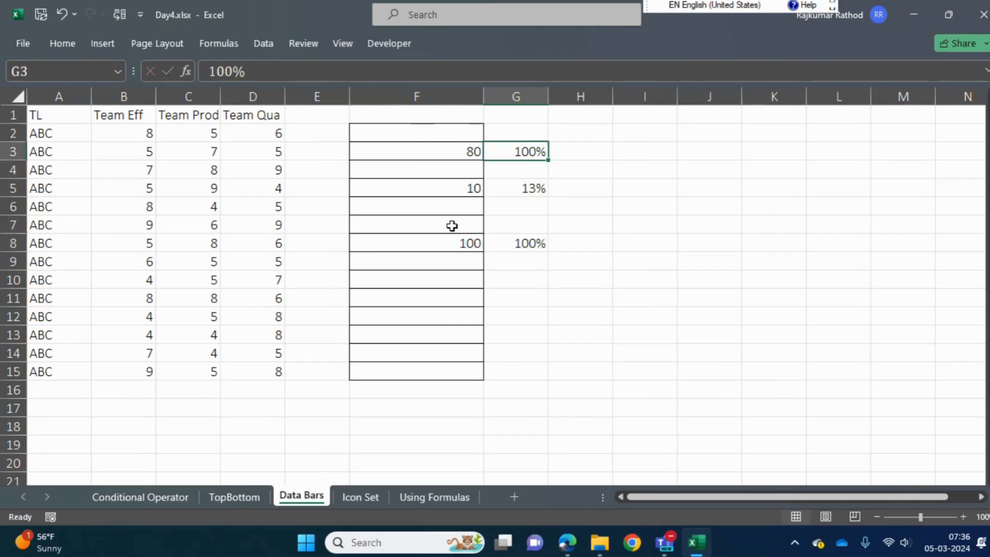
{"action": "type", "text": "80"}
{"action": "key", "text": "Return"}
{"action": "key", "text": "Down"}
{"action": "key", "text": "Down"}
{"action": "key", "text": "Up"}
{"action": "type", "text": "10"}
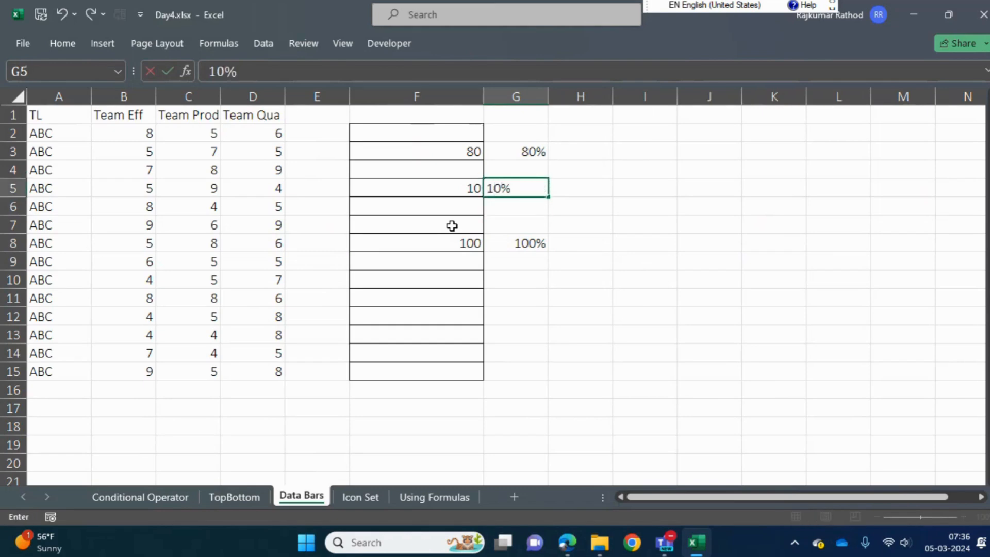
{"action": "key", "text": "Return"}
Clear the sample numbers in column F and the percentages beside them in column G
{"action": "left_click", "coordinate": [444, 231]}
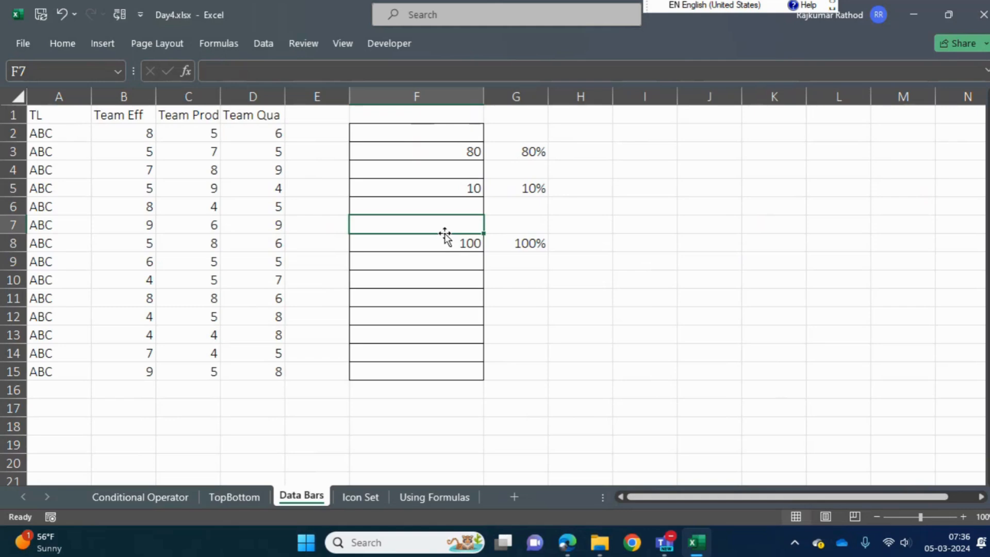
{"action": "key", "text": "ctrl+Up"}
{"action": "key", "text": "ctrl+Up"}
{"action": "key", "text": "ctrl+Up"}
{"action": "key", "text": "ctrl+space"}
{"action": "key", "text": "Delete"}
{"action": "key", "text": "Right"}
{"action": "key", "text": "Right"}
{"action": "key", "text": "Down"}
{"action": "key", "text": "Down"}
{"action": "key", "text": "Left"}
{"action": "key", "text": "shift+Down"}
{"action": "key", "text": "shift+Down"}
{"action": "key", "text": "shift+Down"}
{"action": "key", "text": "shift+Down"}
{"action": "key", "text": "shift+Down"}
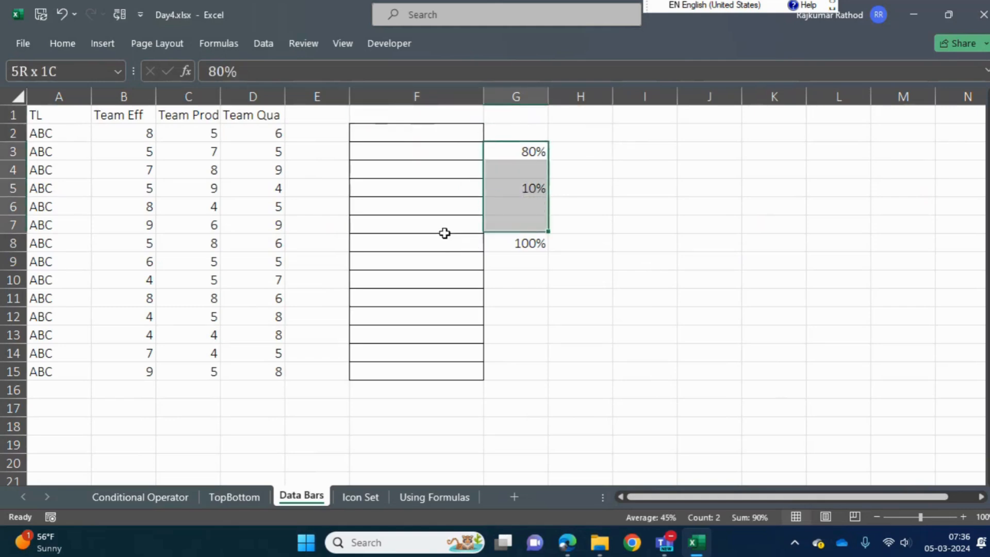
{"action": "key", "text": "Delete"}
{"action": "key", "text": "Up"}
{"action": "key", "text": "Left"}
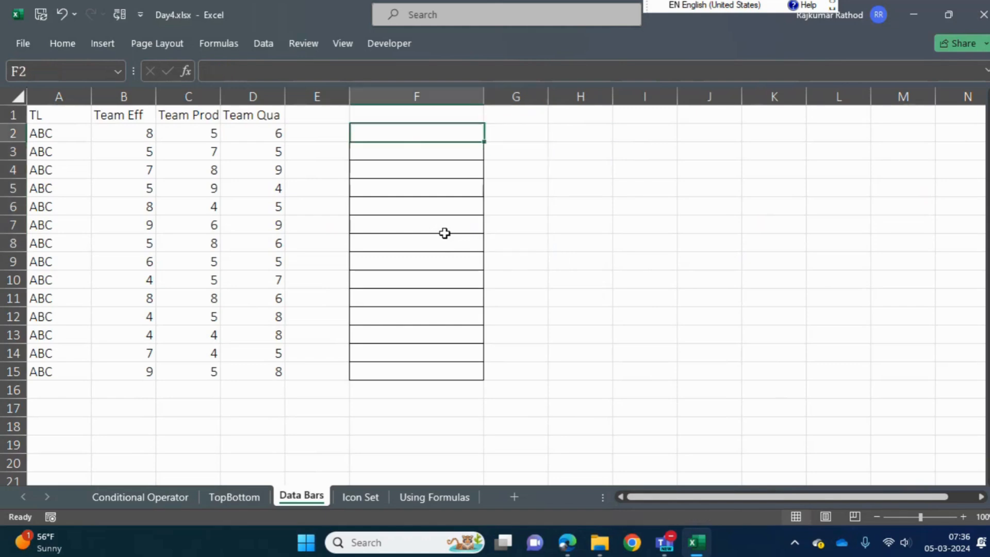
{"action": "key", "text": "shift+Down"}
{"action": "key", "text": "shift+Down"}
{"action": "key", "text": "shift+Down"}
{"action": "key", "text": "shift+Down"}
{"action": "key", "text": "shift+Down"}
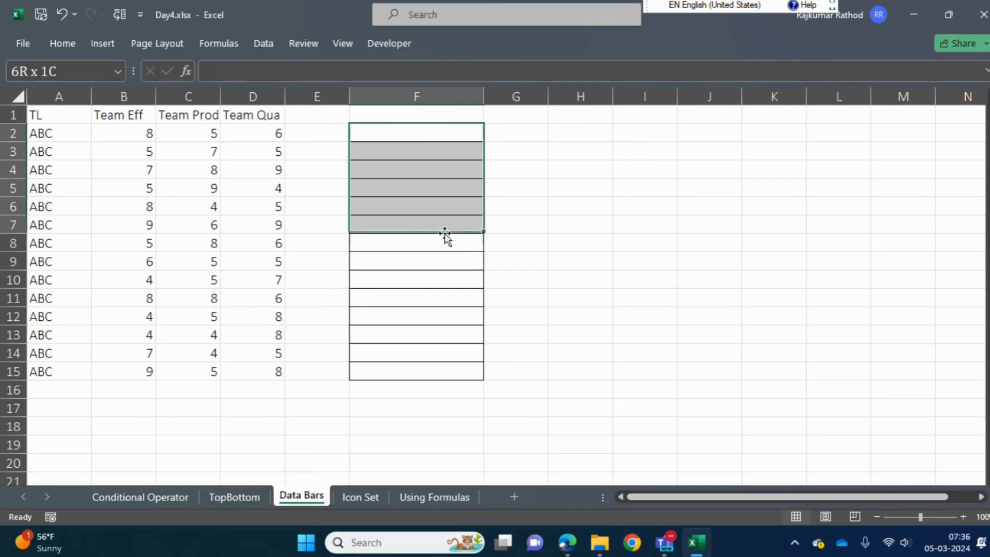
{"action": "key", "text": "Right"}
{"action": "key", "text": "Right"}
{"action": "key", "text": "Right"}
{"action": "key", "text": "Left"}
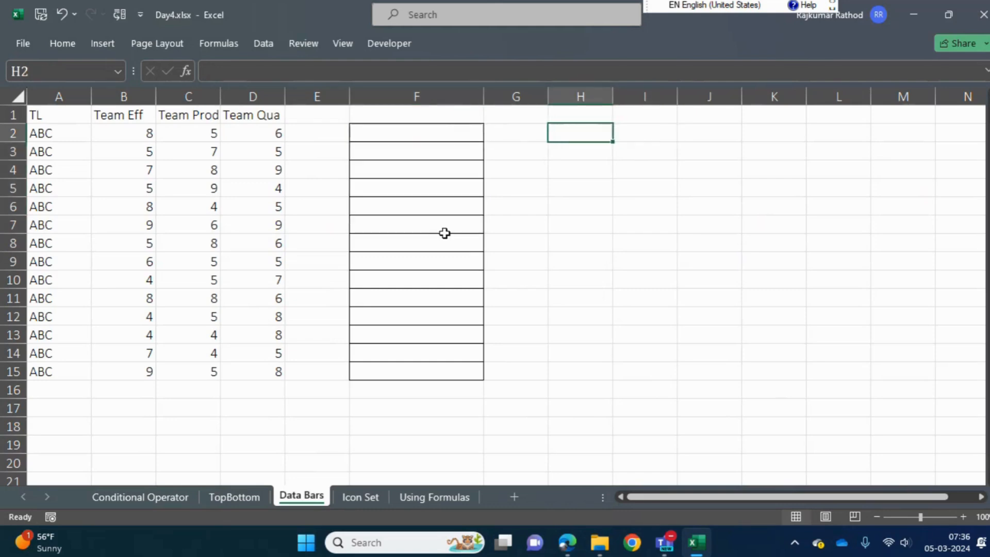
Undo the last two clearings and delete only the numbers in cells F3, F5 and F8, keeping the percentages in column G
{"action": "key", "text": "ctrl+z"}
{"action": "key", "text": "ctrl+z"}
{"action": "key", "text": "Up"}
{"action": "key", "text": "Down"}
{"action": "key", "text": "Down"}
{"action": "key", "text": "Delete"}
{"action": "key", "text": "Down"}
{"action": "key", "text": "Down"}
{"action": "key", "text": "Delete"}
{"action": "key", "text": "Down"}
{"action": "key", "text": "Down"}
{"action": "key", "text": "Down"}
{"action": "key", "text": "Delete"}
Enter the heading "2 types of databars" in cell H1
{"action": "key", "text": "Up"}
{"action": "key", "text": "Up"}
{"action": "key", "text": "Up"}
{"action": "key", "text": "Up"}
{"action": "key", "text": "Up"}
{"action": "key", "text": "Up"}
{"action": "key", "text": "Up"}
{"action": "key", "text": "Right"}
{"action": "key", "text": "Right"}
{"action": "type", "text": "T"}
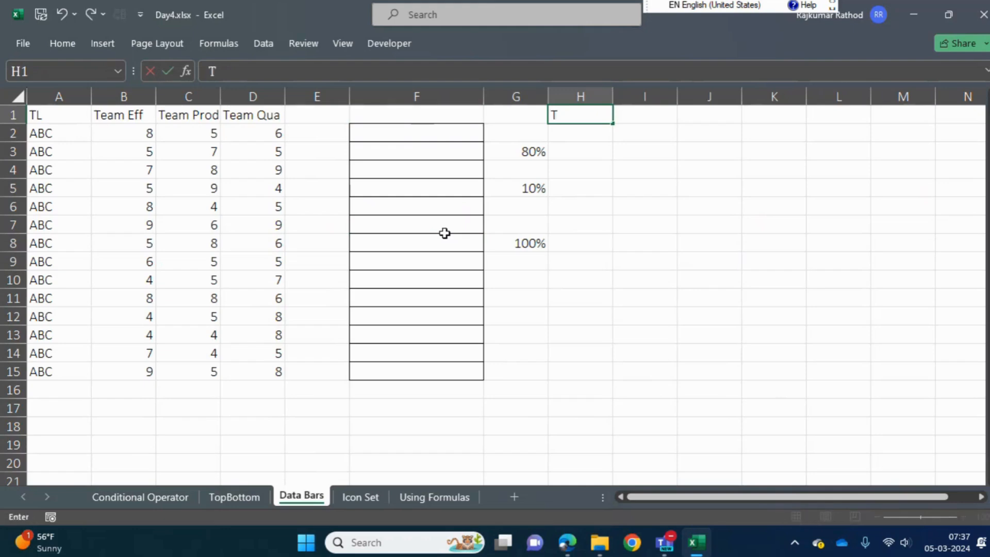
{"action": "type", "text": "w"}
{"action": "key", "text": "BackSpace"}
{"action": "key", "text": "BackSpace"}
{"action": "type", "text": "2 types of datba"}
{"action": "key", "text": "BackSpace"}
{"action": "key", "text": "BackSpace"}
{"action": "type", "text": "abards"}
{"action": "key", "text": "BackSpace"}
{"action": "key", "text": "BackSpace"}
{"action": "type", "text": "s"}
{"action": "key", "text": "Return"}
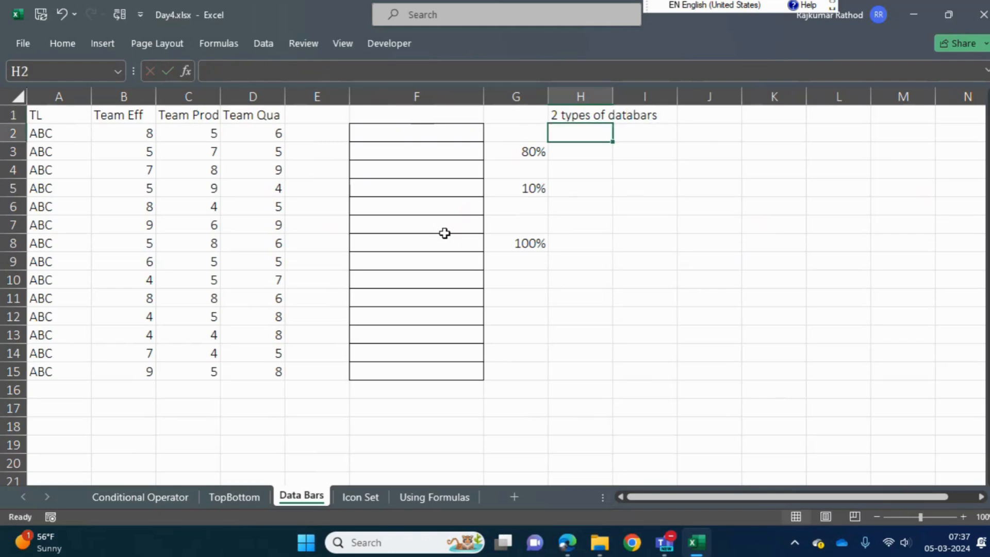
List the first data bar type by entering 1 in cell H2 and "Gradient Fill" in cell I2
{"action": "type", "text": "1"}
{"action": "key", "text": "Tab"}
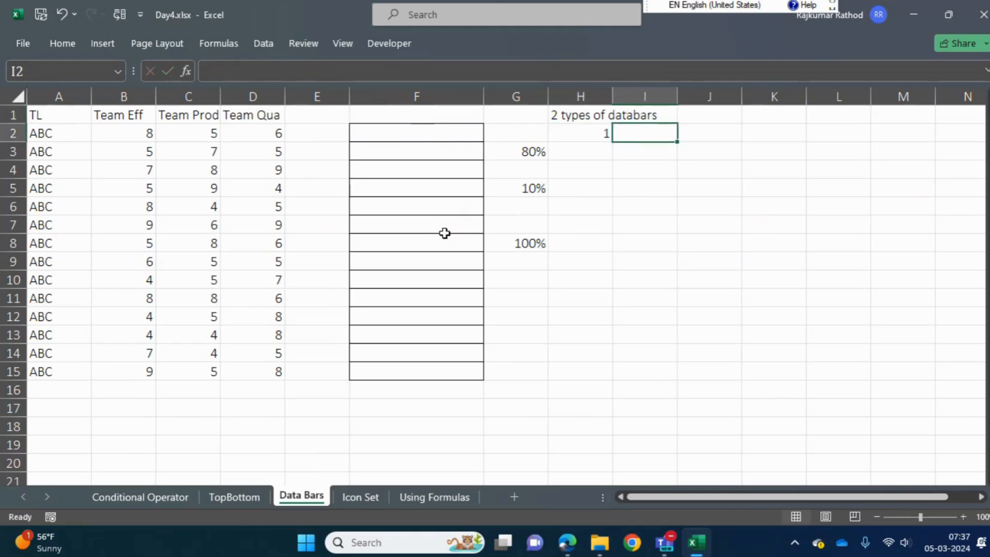
{"action": "type", "text": "Gradi"}
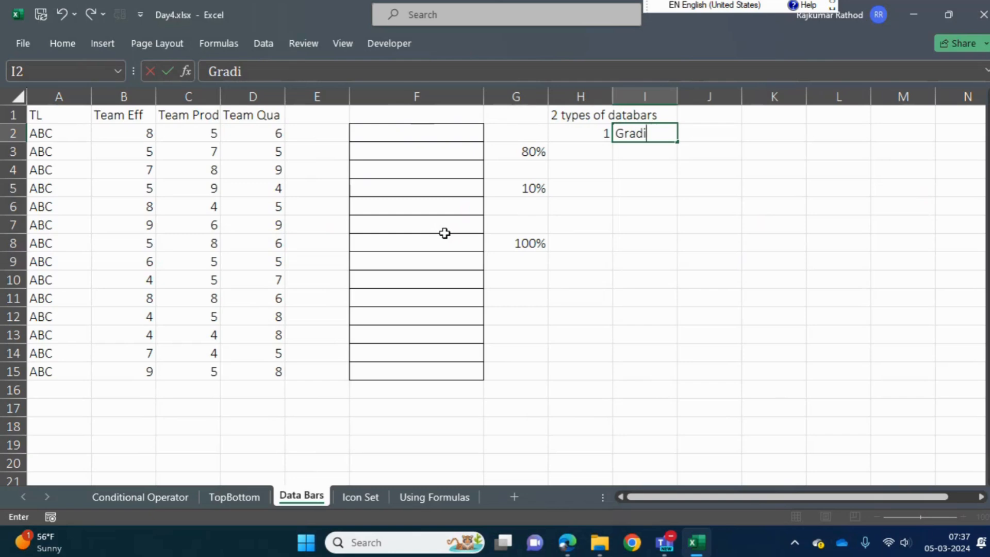
{"action": "type", "text": "ent Fill"}
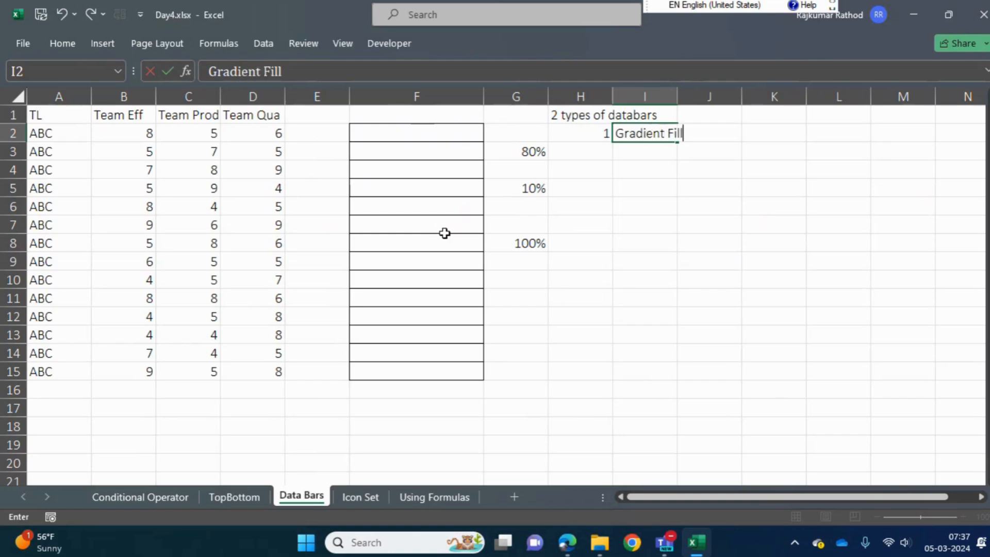
{"action": "key", "text": "Return"}
List the second data bar type by entering 2 in cell H3 and "Solid Fill" in cell I3
{"action": "type", "text": "2"}
{"action": "key", "text": "Tab"}
{"action": "type", "text": "Soli"}
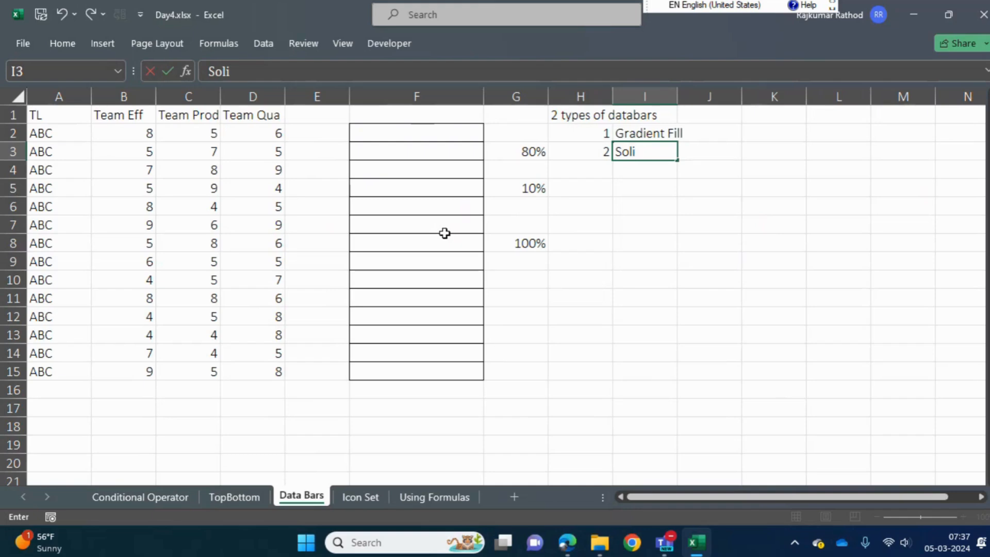
{"action": "type", "text": "d Fill"}
{"action": "key", "text": "Return"}
Select the empty bordered cells F2:F15 and open the Data Bars choices of Conditional Formatting for them
{"action": "key", "text": "Up"}
{"action": "key", "text": "Up"}
{"action": "key", "text": "Right"}
{"action": "key", "text": "Down"}
{"action": "key", "text": "Up"}
{"action": "key", "text": "Left"}
{"action": "key", "text": "Left"}
{"action": "key", "text": "Left"}
{"action": "key", "text": "shift+Down"}
{"action": "key", "text": "shift+Down"}
{"action": "key", "text": "shift+Down"}
{"action": "key", "text": "shift+Down"}
{"action": "key", "text": "shift+Down"}
{"action": "key", "text": "shift+Down"}
{"action": "key", "text": "shift+Down"}
{"action": "key", "text": "shift+Down"}
{"action": "key", "text": "shift+Down"}
{"action": "key", "text": "shift+Down"}
{"action": "key", "text": "shift+Down"}
{"action": "key", "text": "shift+Down"}
{"action": "key", "text": "shift+Down"}
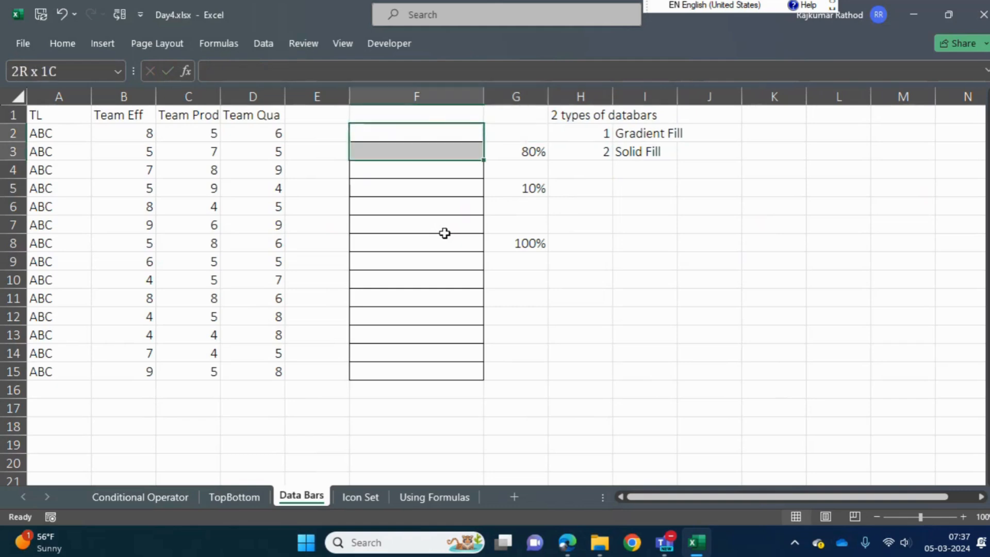
{"action": "key", "text": "shift+Down"}
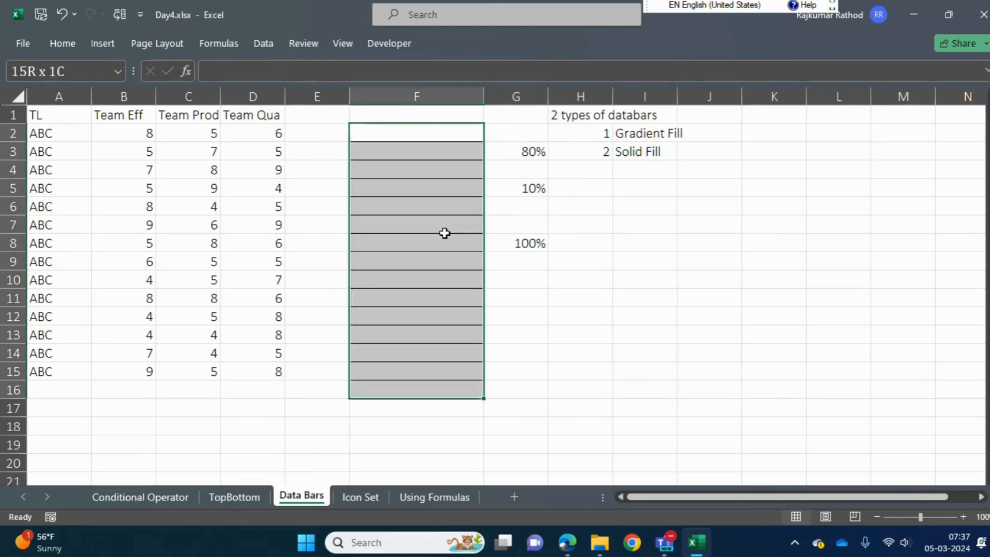
{"action": "key", "text": "Up"}
{"action": "key", "text": "Down"}
{"action": "key", "text": "shift+Down"}
{"action": "key", "text": "shift+Down"}
{"action": "key", "text": "shift+Down"}
{"action": "key", "text": "shift+Down"}
{"action": "key", "text": "shift+Down"}
{"action": "key", "text": "shift+Down"}
{"action": "key", "text": "shift+Down"}
{"action": "key", "text": "shift+Down"}
{"action": "key", "text": "shift+Down"}
{"action": "key", "text": "shift+Down"}
{"action": "key", "text": "shift+Down"}
{"action": "key", "text": "shift+Down"}
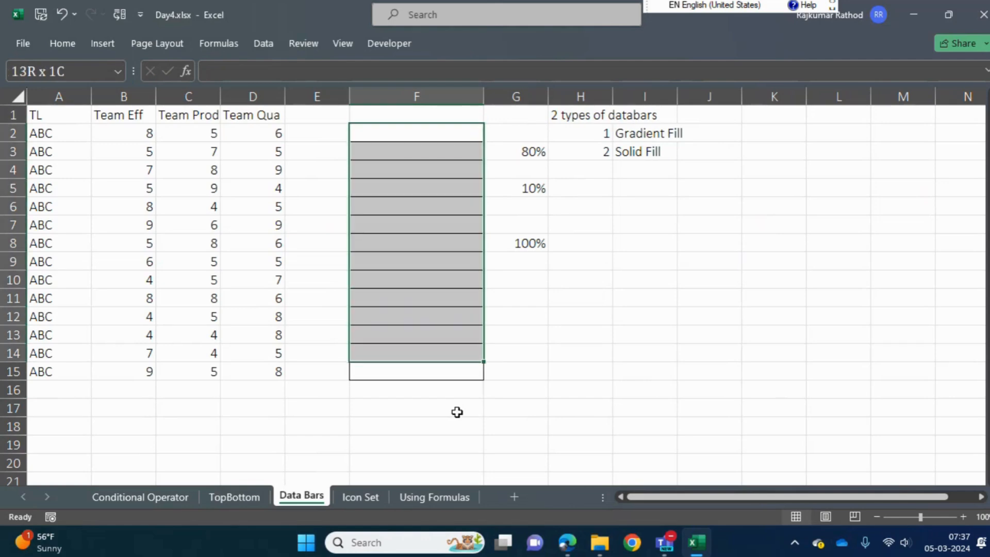
{"action": "key", "text": "shift+Down"}
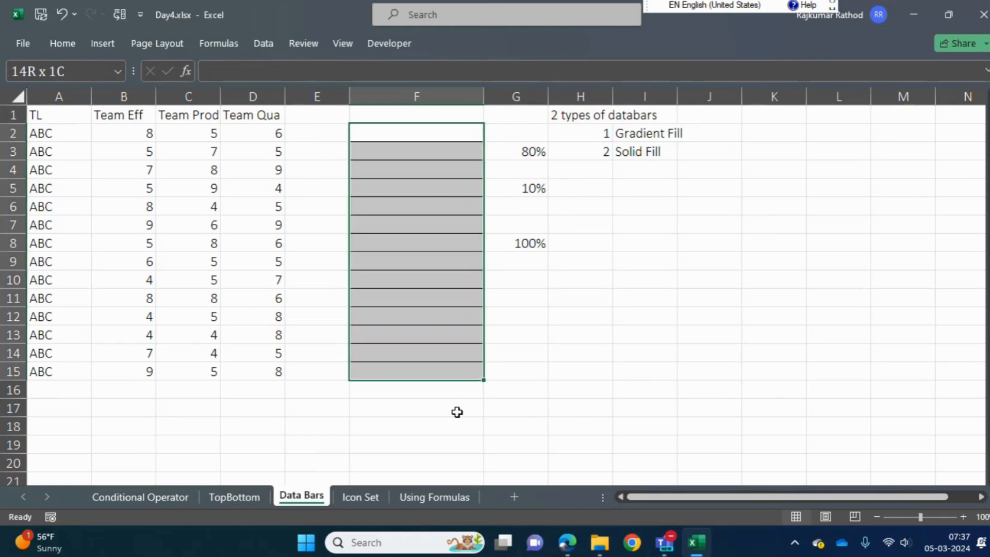
{"action": "left_click", "coordinate": [57, 47]}
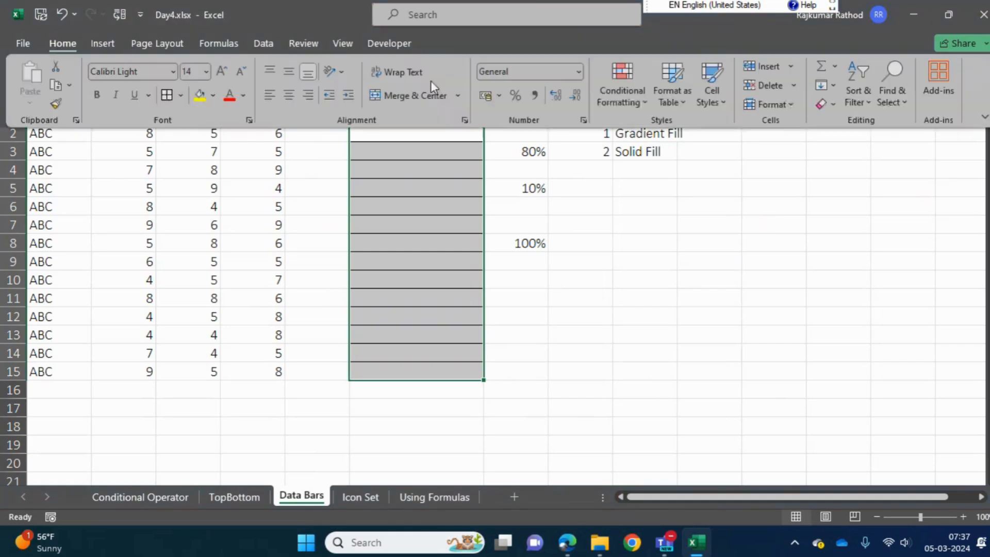
{"action": "left_click", "coordinate": [627, 96]}
{"action": "mouse_move", "coordinate": [655, 201]}
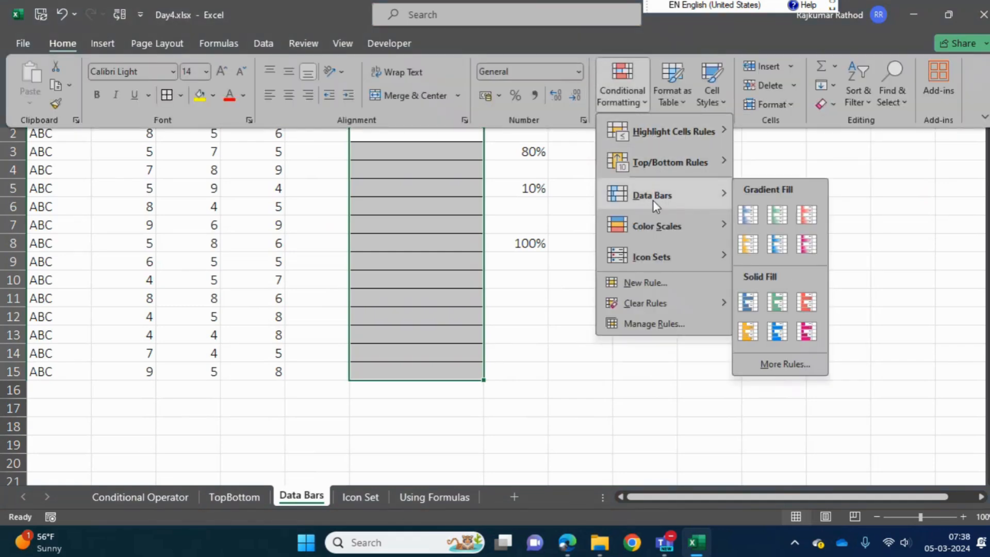
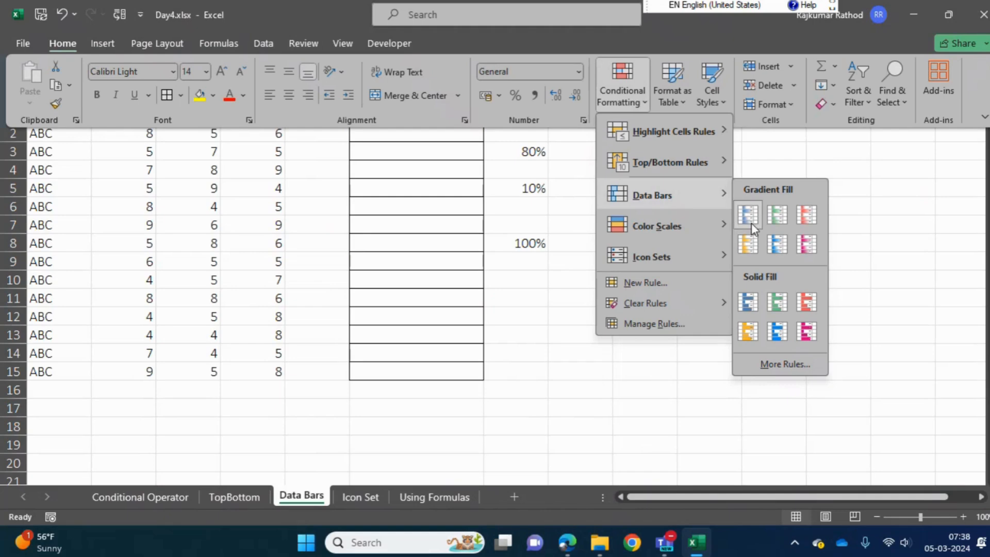
Apply light blue gradient data bars to cells F2:F15 and enter 10 in cell F5
{"action": "left_click", "coordinate": [774, 242]}
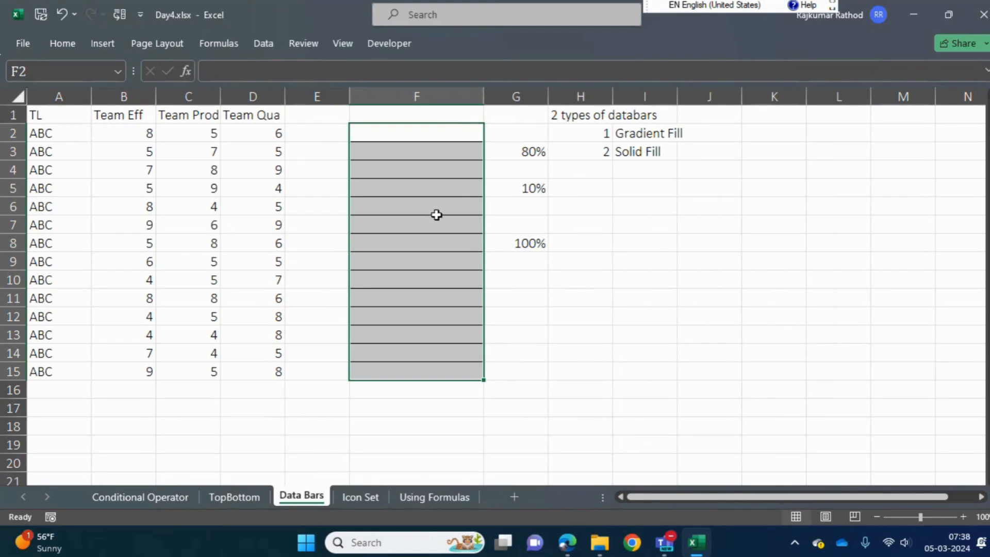
{"action": "left_click", "coordinate": [432, 187]}
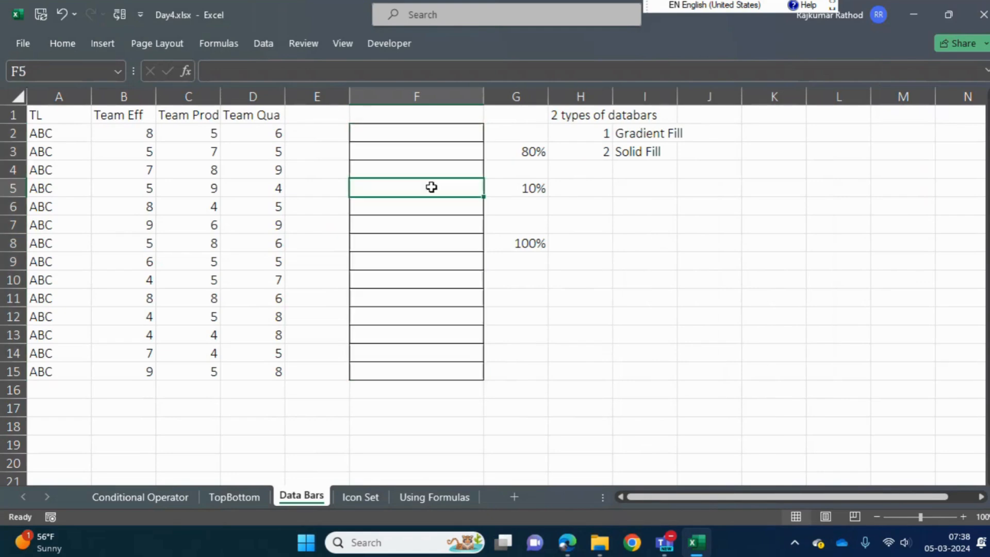
{"action": "type", "text": "10"}
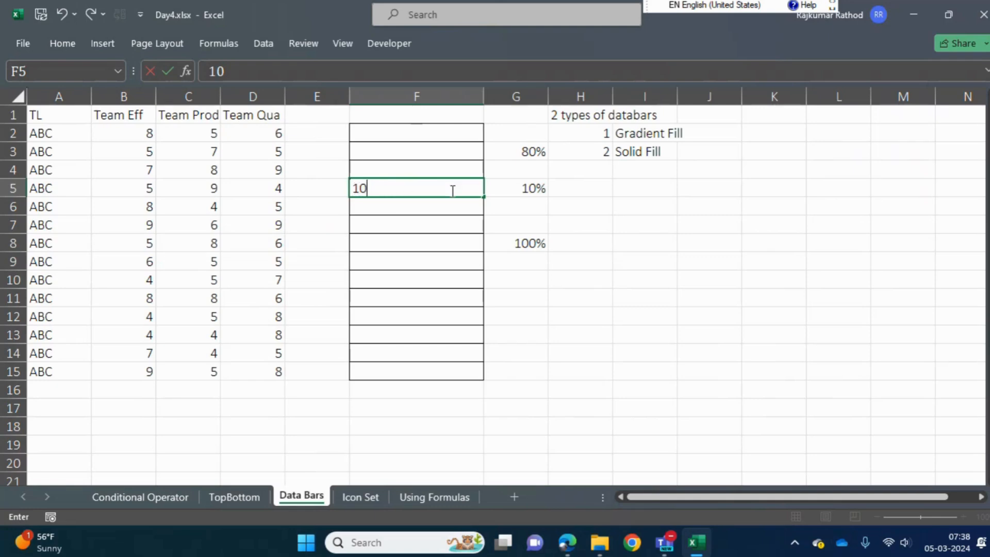
{"action": "key", "text": "ctrl+Return"}
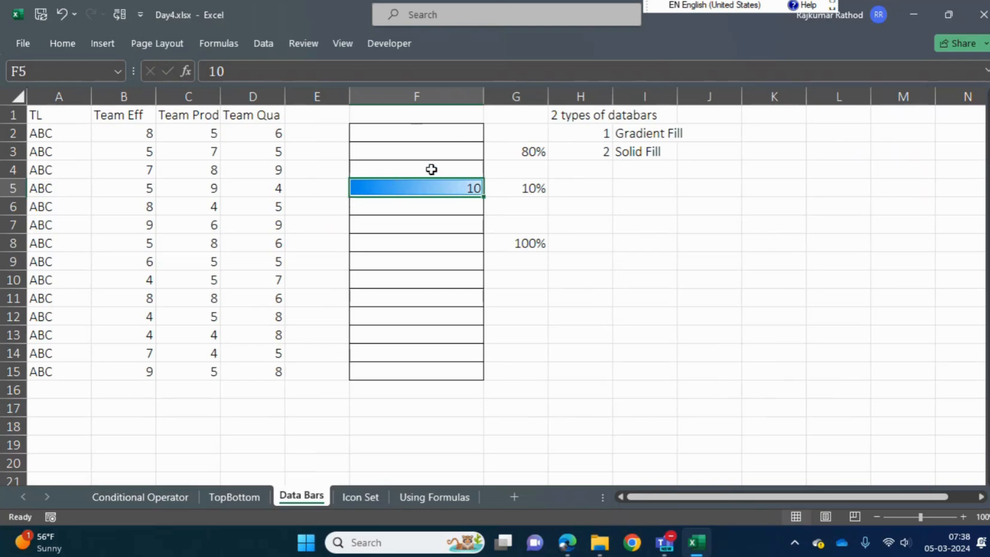
Enter 80 in cell F3
{"action": "left_click", "coordinate": [442, 151]}
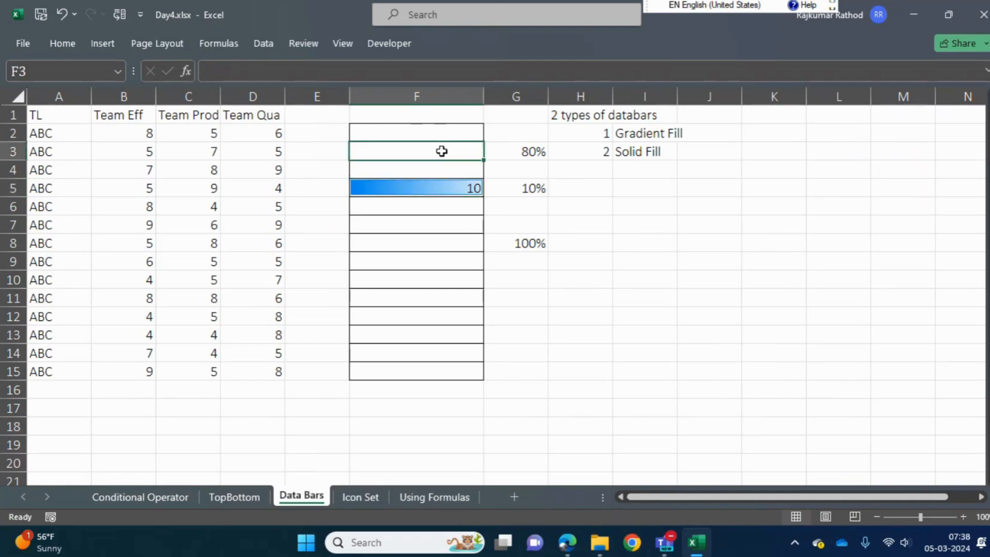
{"action": "type", "text": "80"}
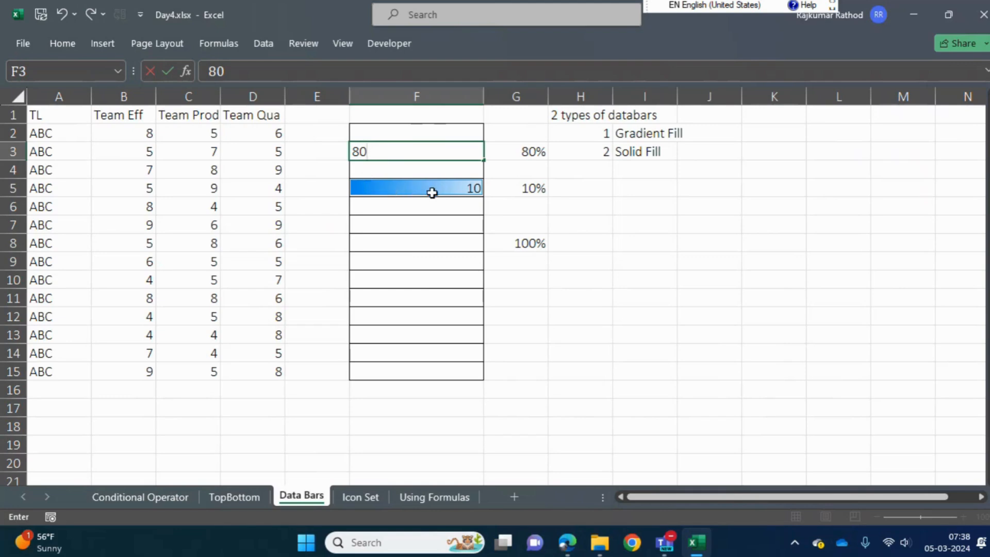
{"action": "key", "text": "Return"}
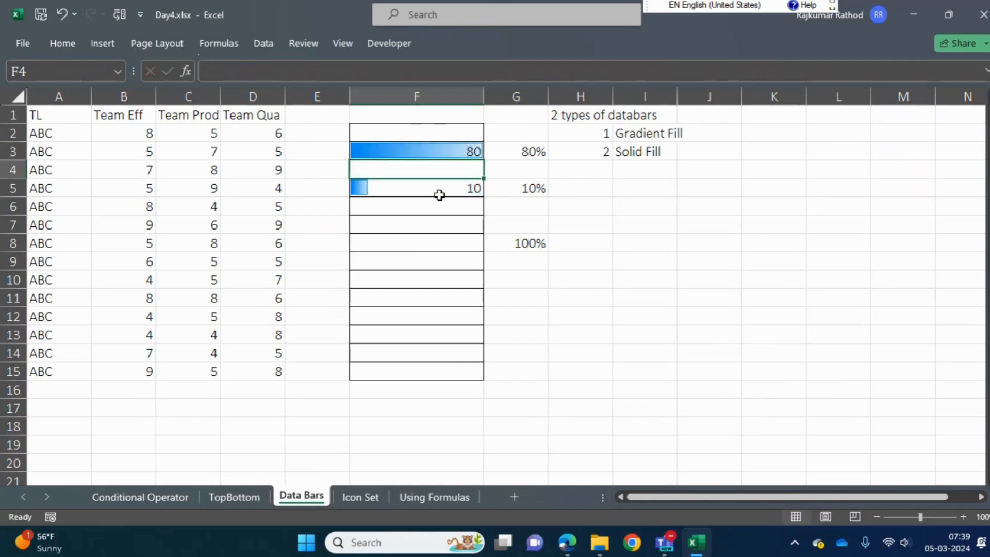
Change the percentages beside the data bars to 100% in cell G3 and 13% in cell G5
{"action": "left_click", "coordinate": [534, 151]}
{"action": "type", "text": "100"}
{"action": "key", "text": "Return"}
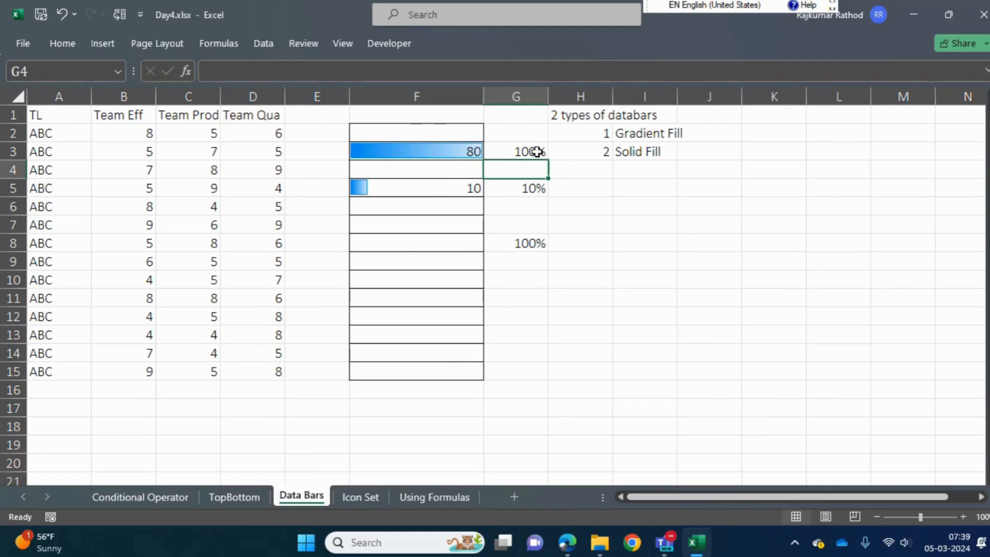
{"action": "key", "text": "Down"}
{"action": "type", "text": "13"}
{"action": "key", "text": "Return"}
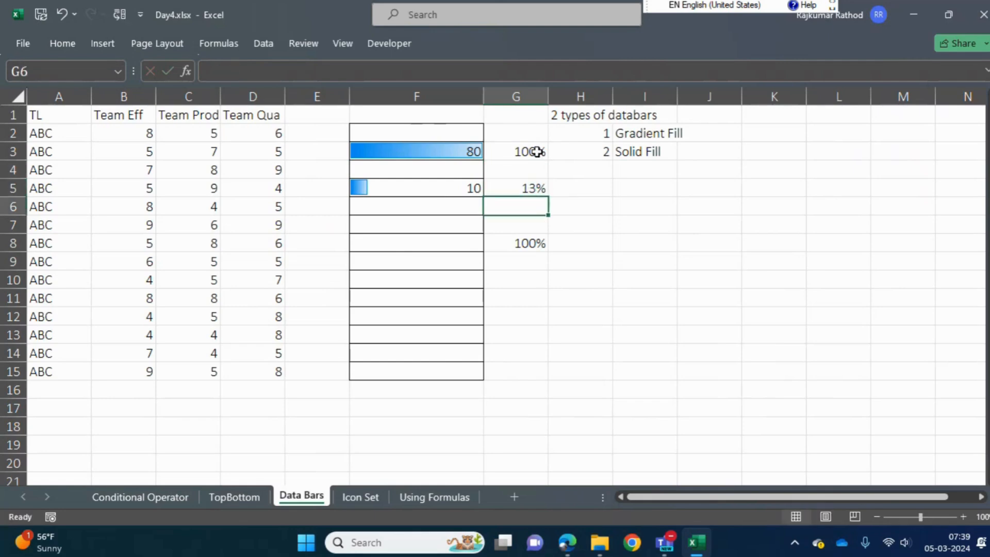
{"action": "key", "text": "Up"}
{"action": "key", "text": "Left"}
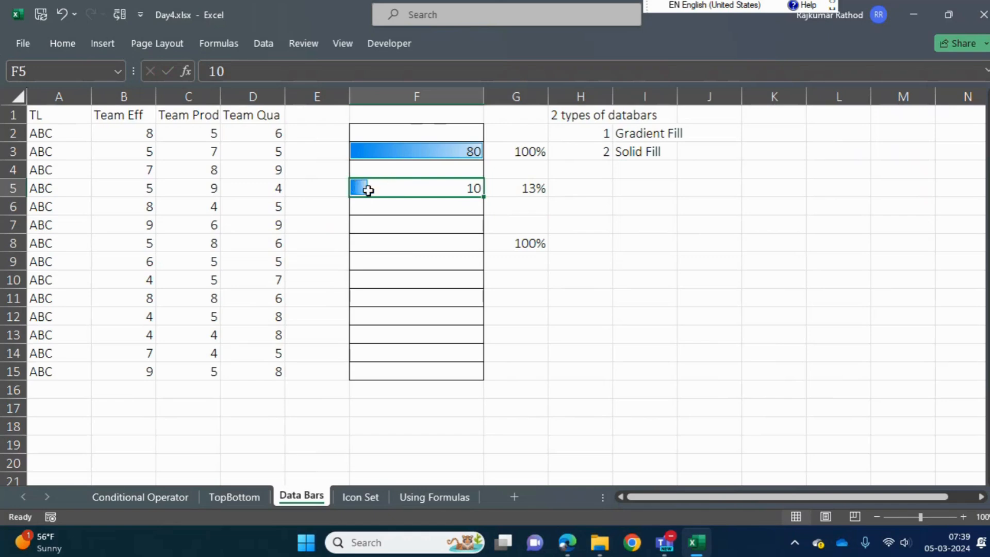
Enter 100 in cell F8
{"action": "left_click", "coordinate": [437, 246]}
{"action": "type", "text": "100"}
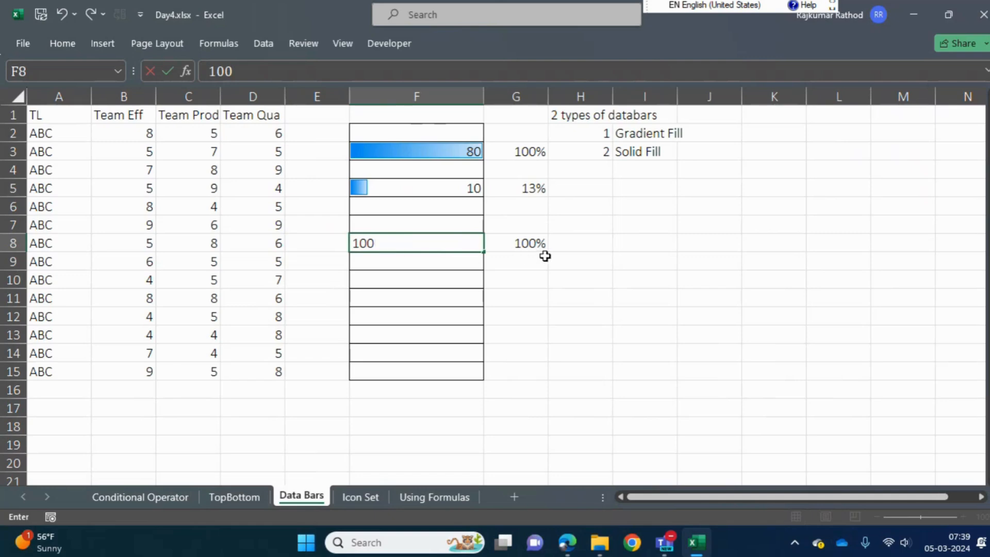
{"action": "key", "text": "Return"}
Set the percentages beside the data bars to 80% in cell G3 and 10% in cell G5
{"action": "key", "text": "Up"}
{"action": "key", "text": "Up"}
{"action": "key", "text": "Up"}
{"action": "key", "text": "Up"}
{"action": "key", "text": "Up"}
{"action": "key", "text": "Up"}
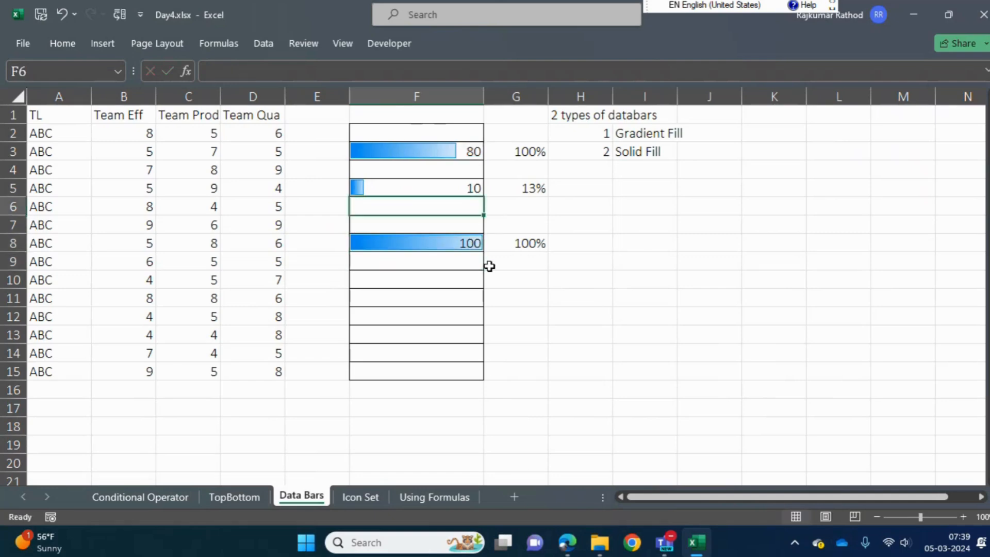
{"action": "key", "text": "Right"}
{"action": "type", "text": "80%"}
{"action": "key", "text": "Return"}
{"action": "key", "text": "Down"}
{"action": "type", "text": "10%"}
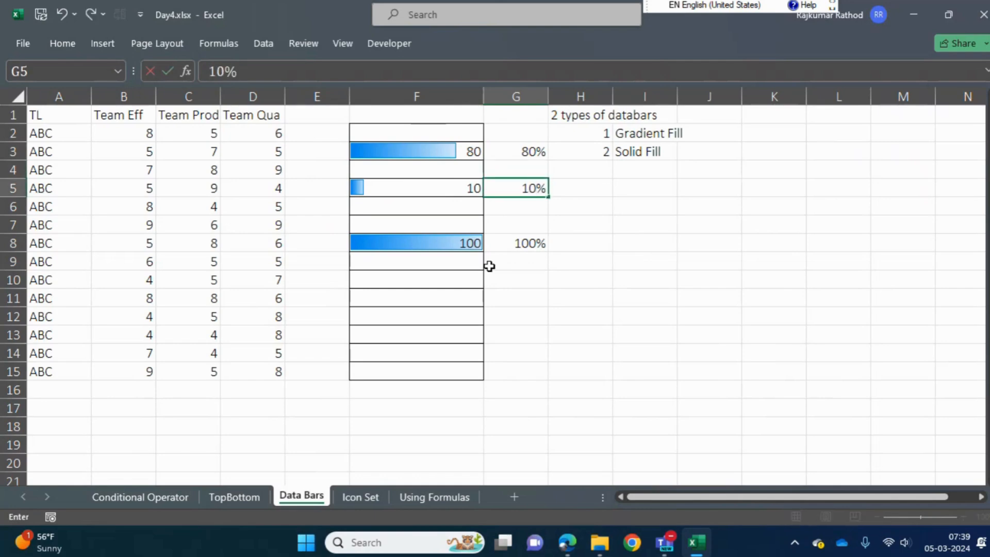
{"action": "key", "text": "Return"}
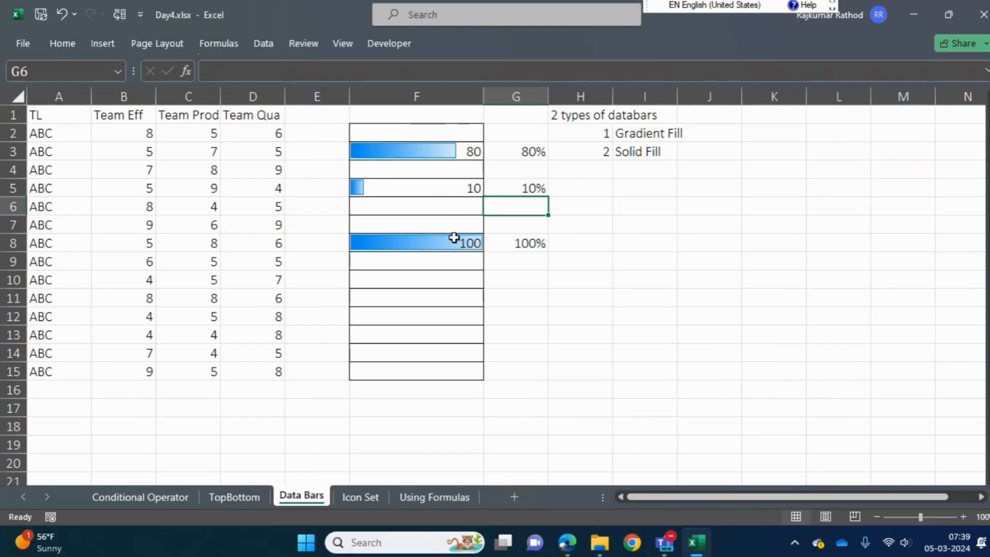
Fill cells F2:F11 with the values 10 to 100 in increments of 10, replacing the existing entries
{"action": "key", "text": "Up"}
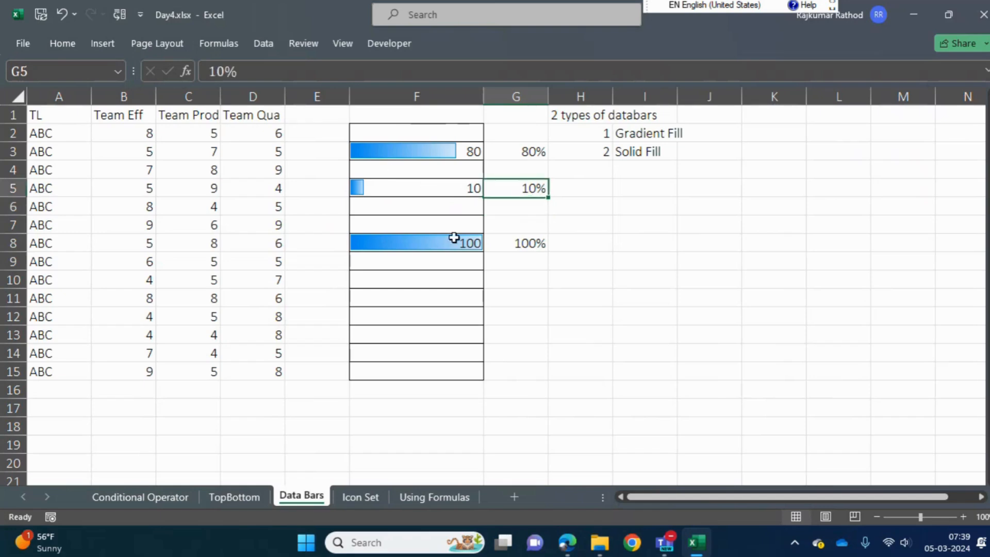
{"action": "key", "text": "Left"}
{"action": "key", "text": "Up"}
{"action": "key", "text": "Up"}
{"action": "key", "text": "Up"}
{"action": "type", "text": "10"}
{"action": "key", "text": "Return"}
{"action": "type", "text": "20"}
{"action": "key", "text": "Return"}
{"action": "type", "text": "30"}
{"action": "key", "text": "Return"}
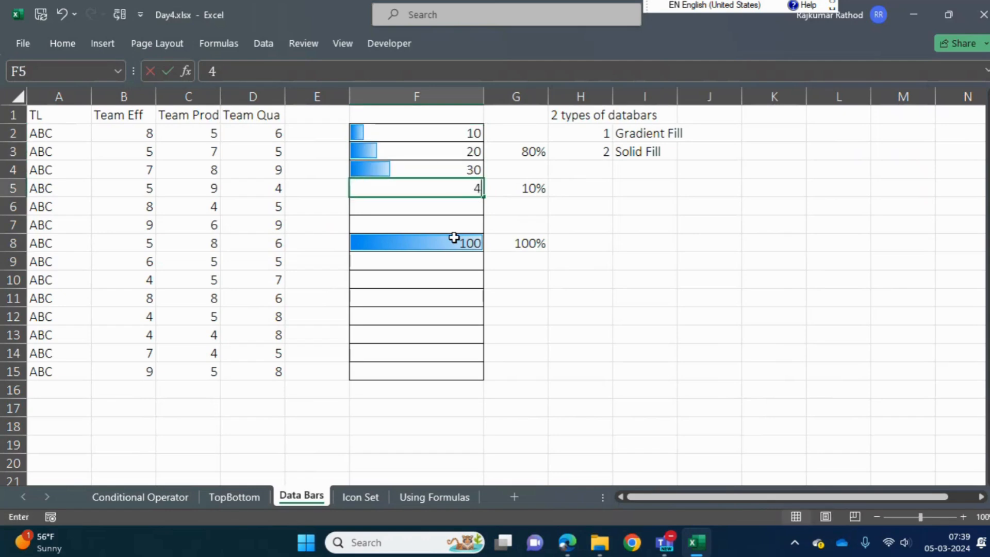
{"action": "type", "text": "40"}
{"action": "key", "text": "Return"}
{"action": "type", "text": "50"}
{"action": "key", "text": "Return"}
{"action": "type", "text": "60"}
{"action": "key", "text": "Return"}
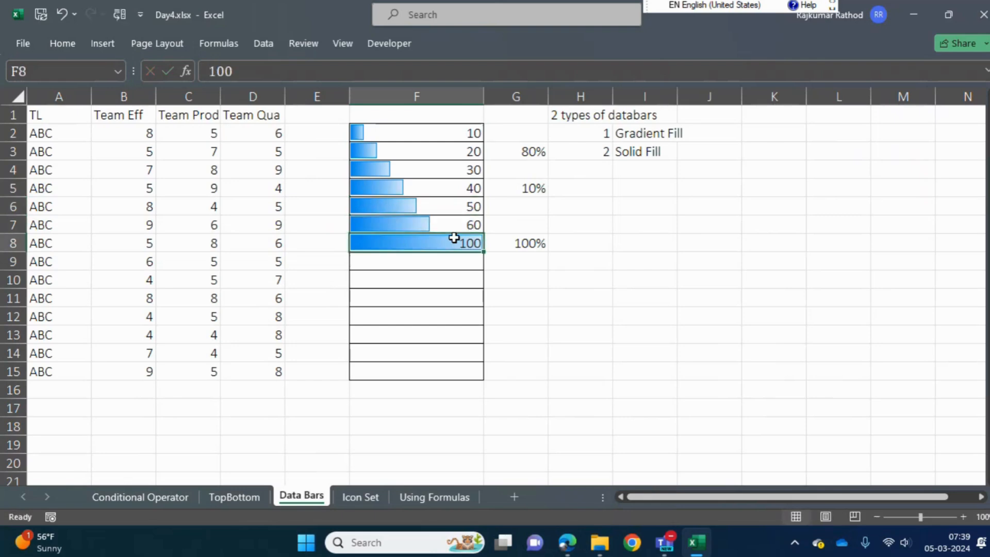
{"action": "type", "text": "70"}
{"action": "key", "text": "Return"}
{"action": "type", "text": "80"}
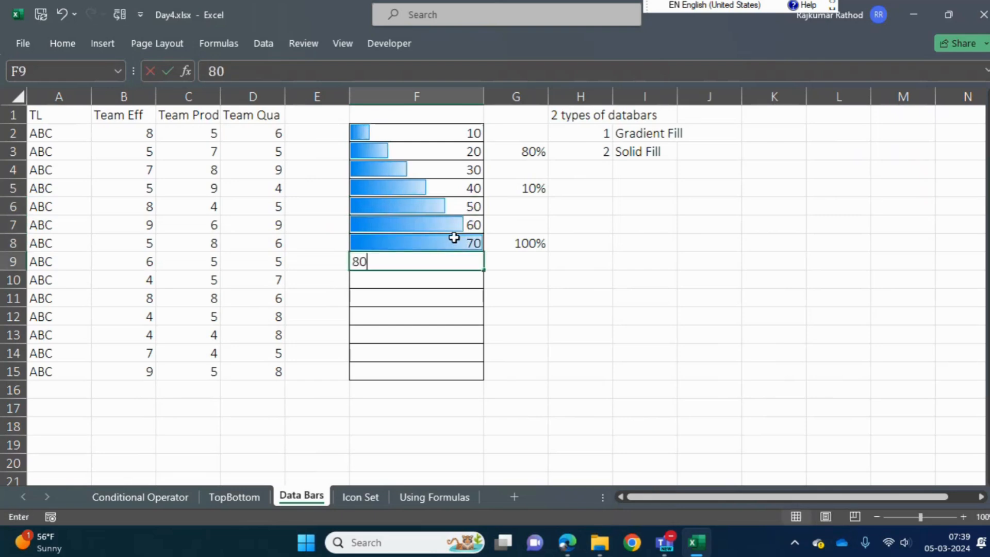
{"action": "key", "text": "Return"}
{"action": "type", "text": "90"}
{"action": "key", "text": "Return"}
{"action": "type", "text": "100"}
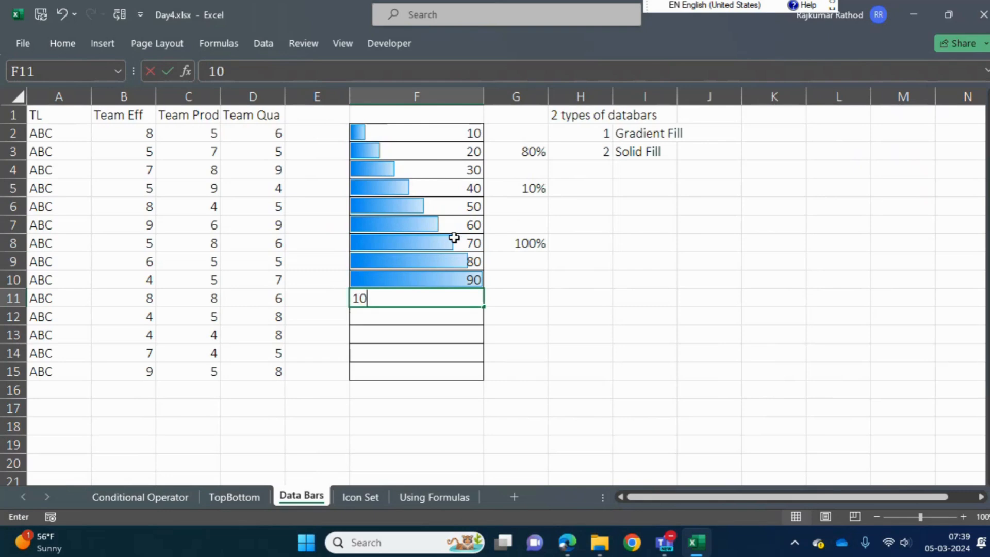
{"action": "key", "text": "Return"}
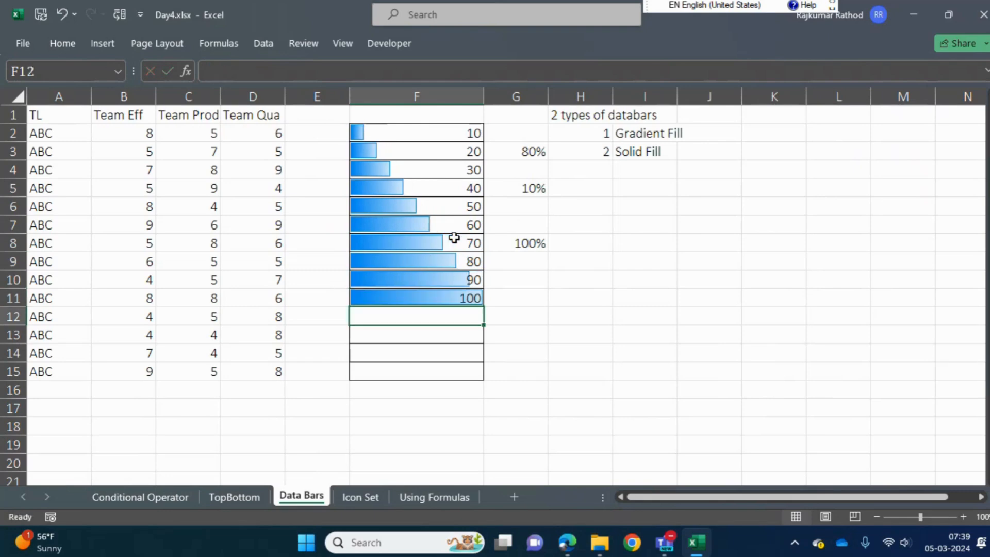
Review the data bars in F2:F11, the team scores table and its headings TL, Team Eff, Team Prod and Team Qua
{"action": "left_click_drag", "start_coordinate": [443, 298], "coordinate": [394, 140]}
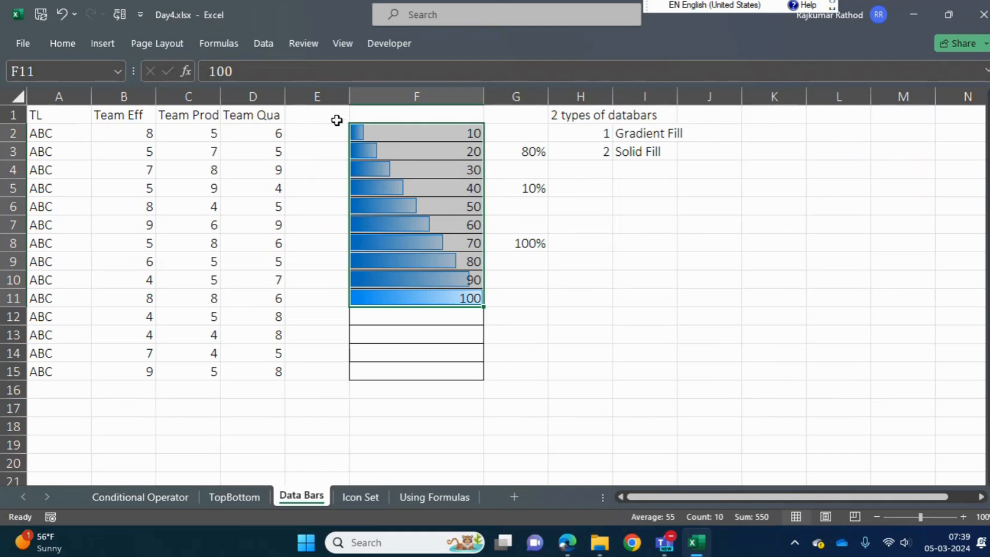
{"action": "left_click_drag", "start_coordinate": [54, 128], "coordinate": [252, 328]}
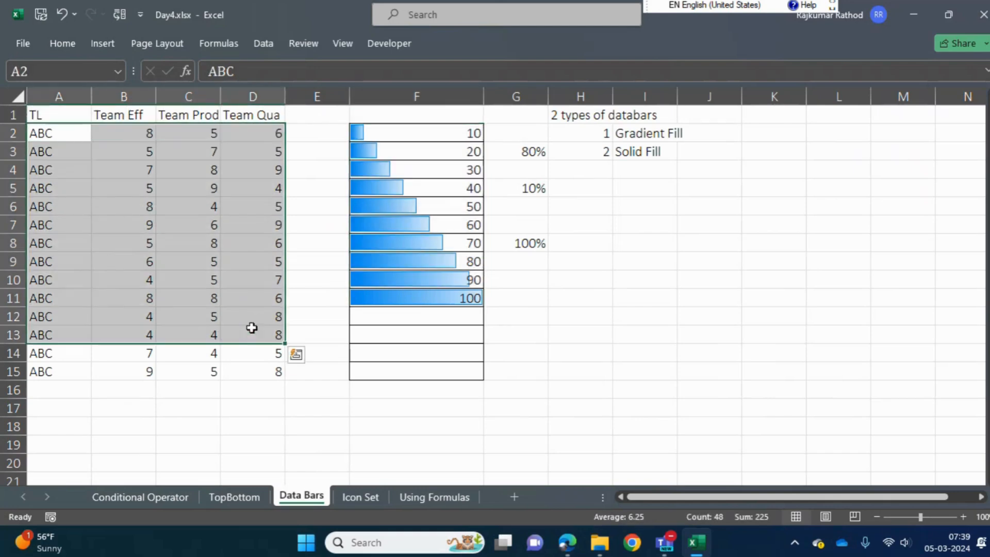
{"action": "left_click", "coordinate": [54, 114]}
{"action": "left_click", "coordinate": [126, 119]}
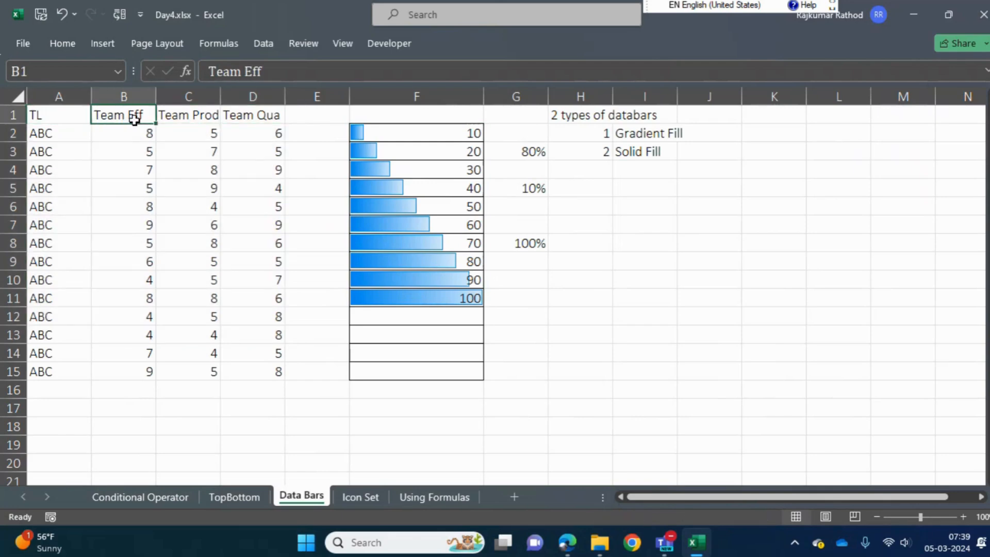
{"action": "left_click", "coordinate": [196, 118]}
{"action": "left_click", "coordinate": [241, 114]}
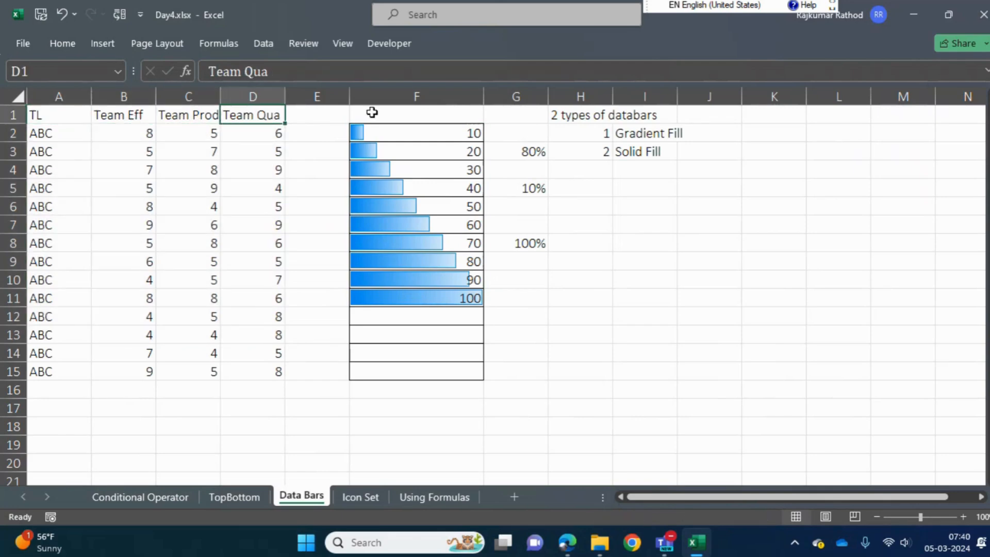
Insert three blank columns before the data bar column F
{"action": "left_click", "coordinate": [425, 99]}
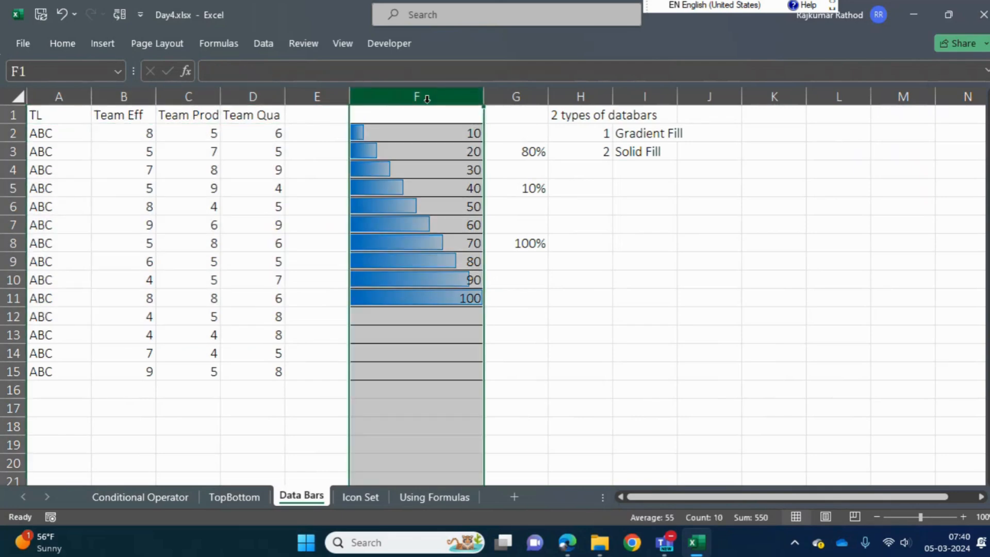
{"action": "key", "text": "ctrl+shift+plus"}
{"action": "key", "text": "ctrl+shift+plus"}
{"action": "key", "text": "ctrl+shift+plus"}
Enter the heading "Cal Over Rating of Team" in cell E1
{"action": "key", "text": "Left"}
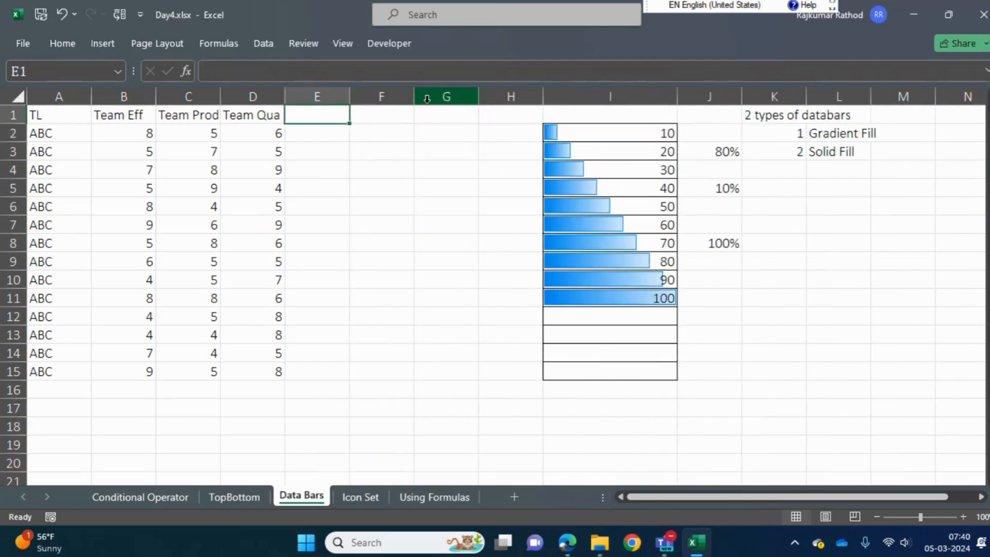
{"action": "type", "text": "Cal"}
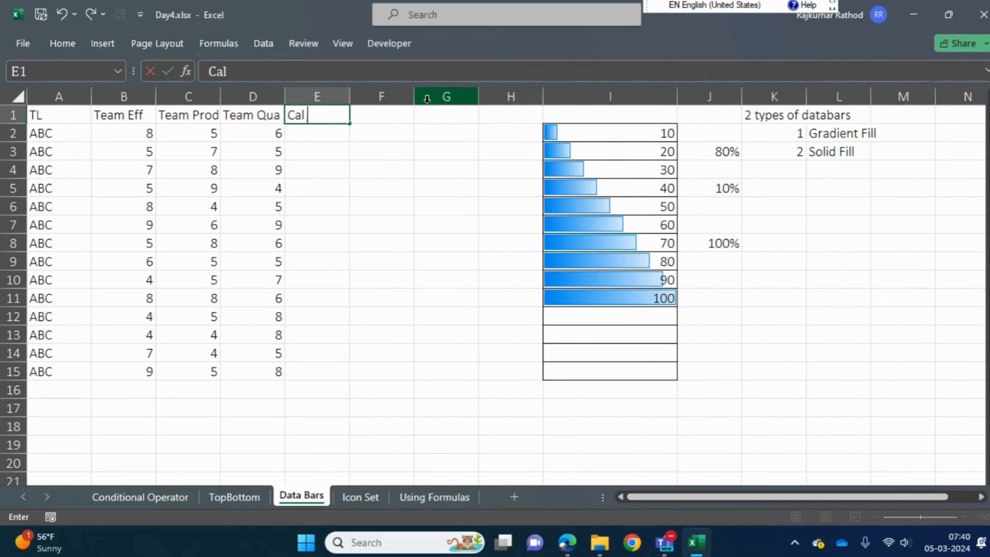
{"action": "type", "text": " Over R"}
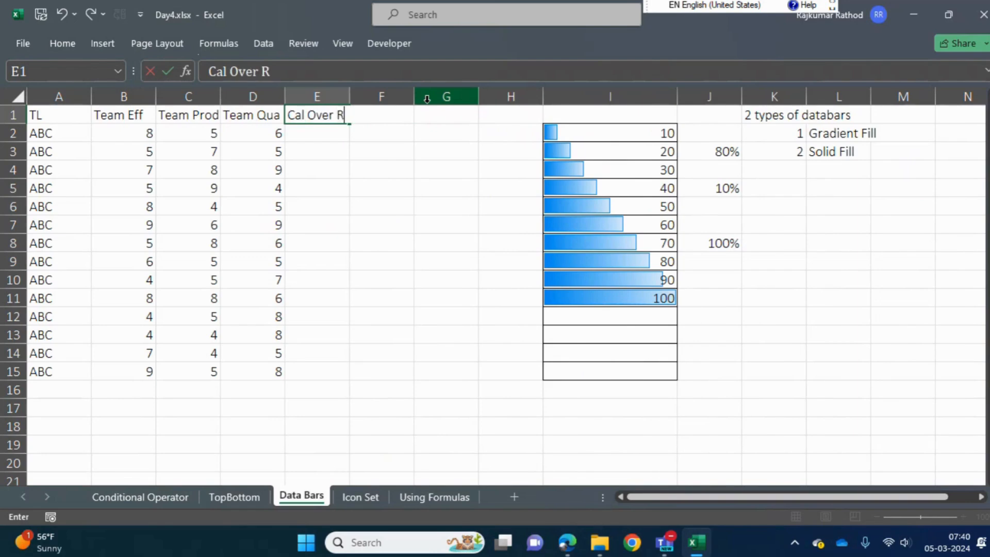
{"action": "type", "text": "ating of Team"}
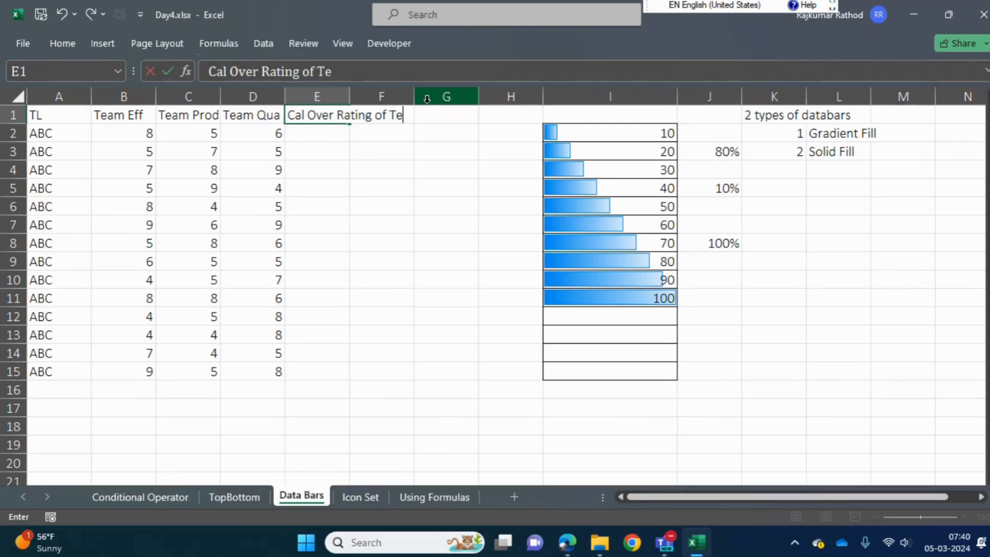
{"action": "key", "text": "Return"}
Change the heading in cell A1 to "Teams"
{"action": "key", "text": "Left"}
{"action": "key", "text": "Left"}
{"action": "key", "text": "Left"}
{"action": "key", "text": "Up"}
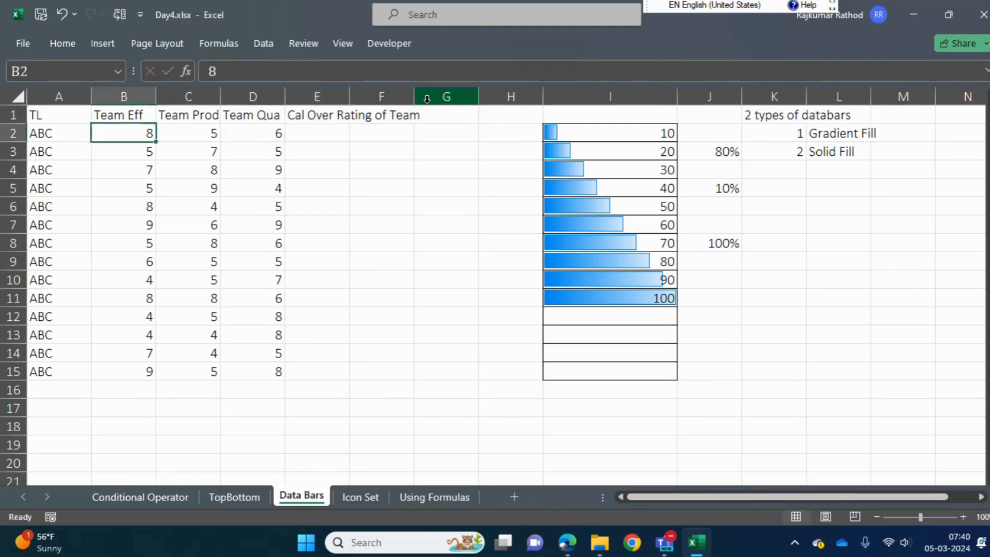
{"action": "key", "text": "Left"}
{"action": "type", "text": "Teams"}
{"action": "key", "text": "Return"}
{"action": "key", "text": "ctrl+shift+Down"}
Calculate the first team's overall rating in cell E2 with the formula =SUM(B2:D2)/3
{"action": "key", "text": "Up"}
{"action": "key", "text": "Right"}
{"action": "key", "text": "Right"}
{"action": "key", "text": "Right"}
{"action": "key", "text": "Right"}
{"action": "key", "text": "Down"}
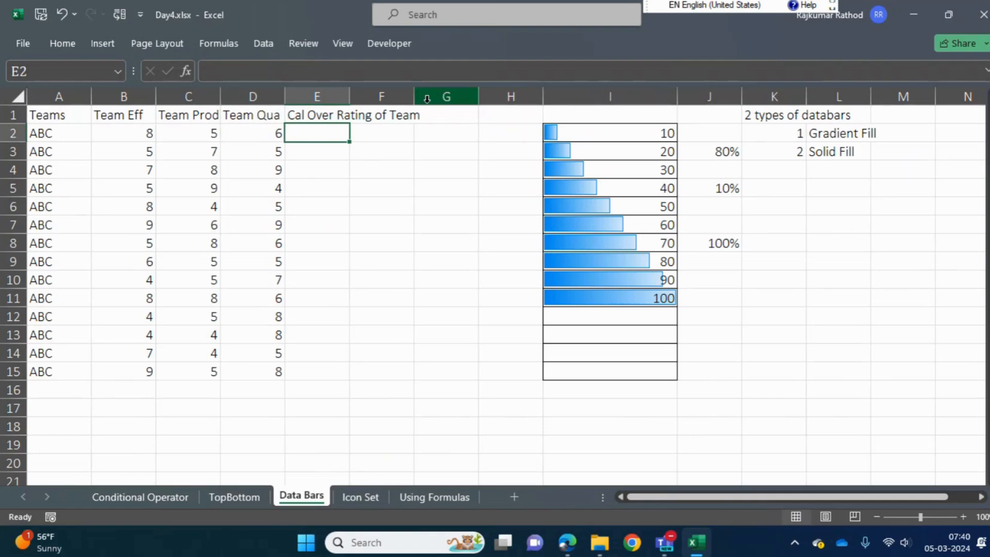
{"action": "type", "text": "=sum("}
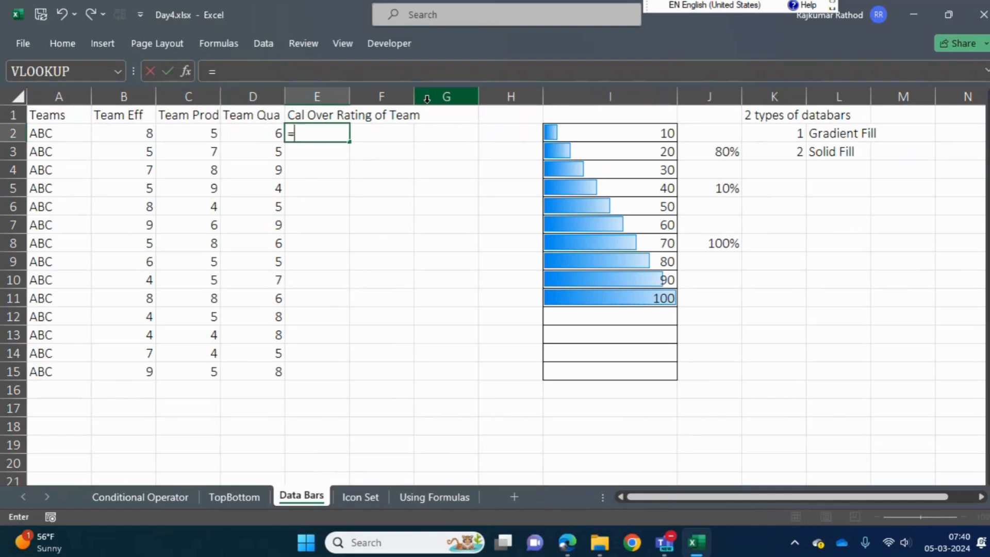
{"action": "key", "text": "Left"}
{"action": "key", "text": "shift+Left"}
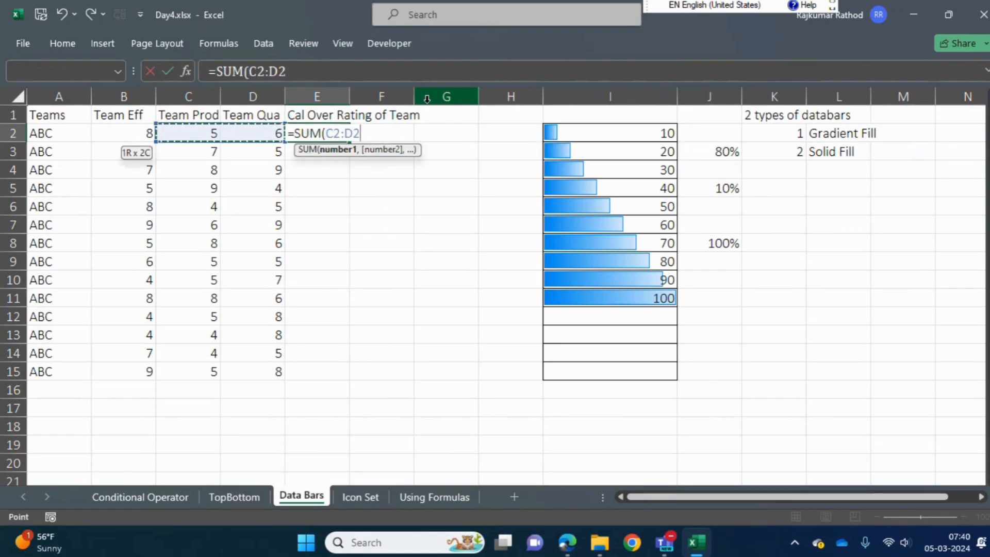
{"action": "key", "text": "shift+Left"}
{"action": "type", "text": ")"}
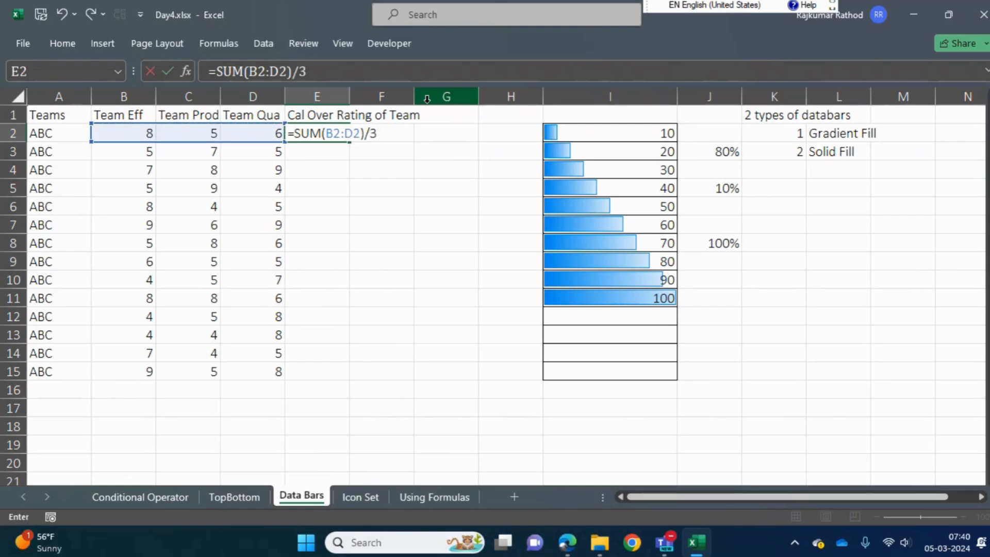
{"action": "key", "text": "Return"}
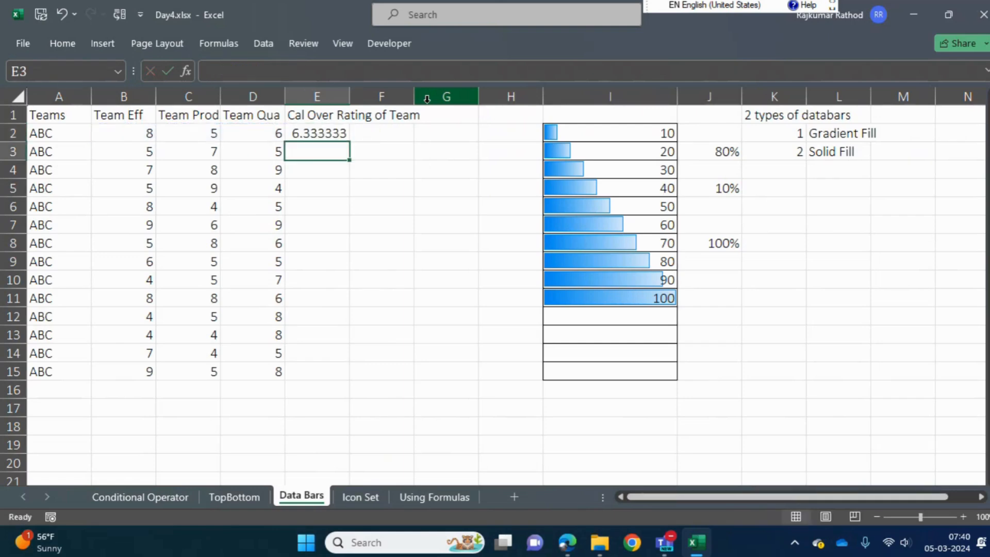
Format the rating in E2 as a number with two decimals and fill its formula down to E15
{"action": "key", "text": "Up"}
{"action": "key", "text": "ctrl+shift+1"}
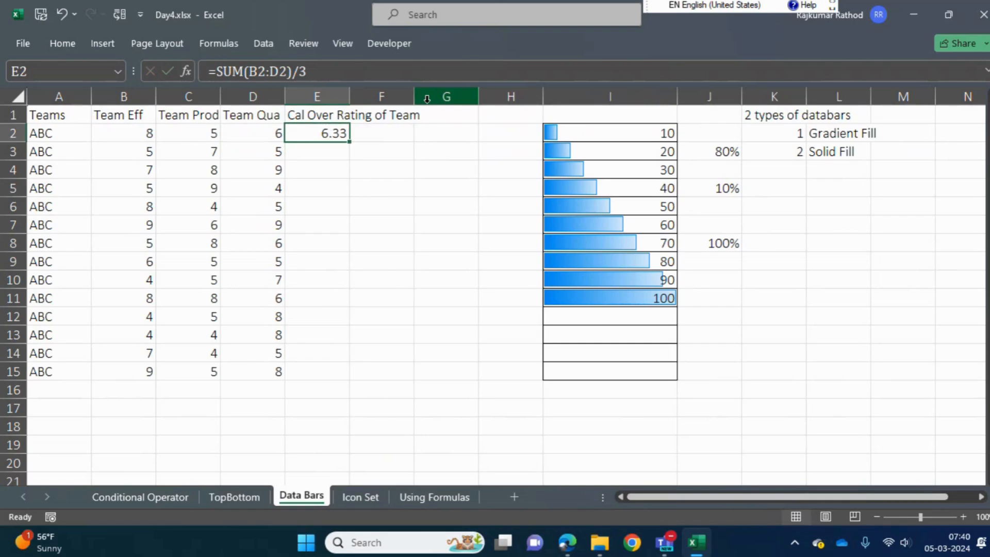
{"action": "key", "text": "Left"}
{"action": "key", "text": "ctrl+Down"}
{"action": "key", "text": "Right"}
{"action": "key", "text": "ctrl+shift+Up"}
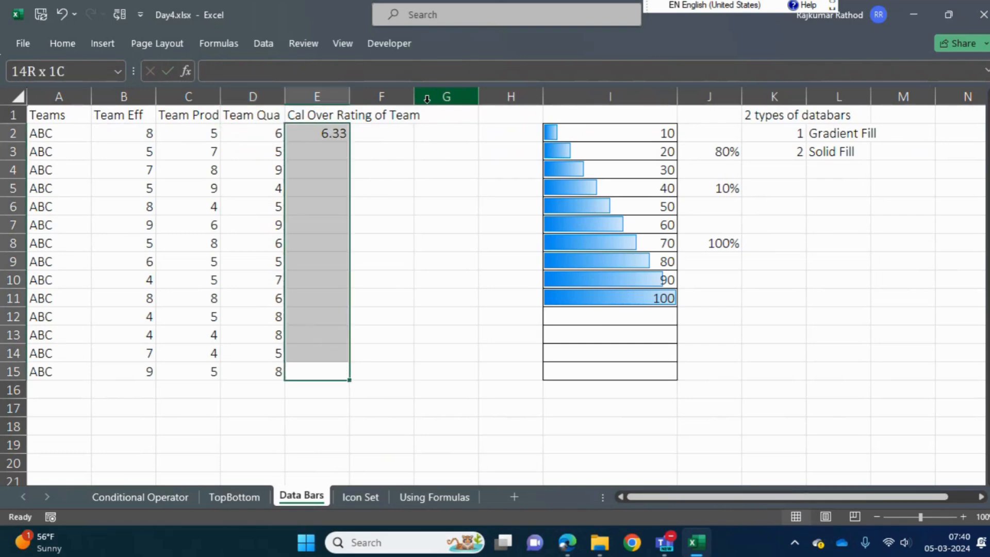
{"action": "key", "text": "ctrl+d"}
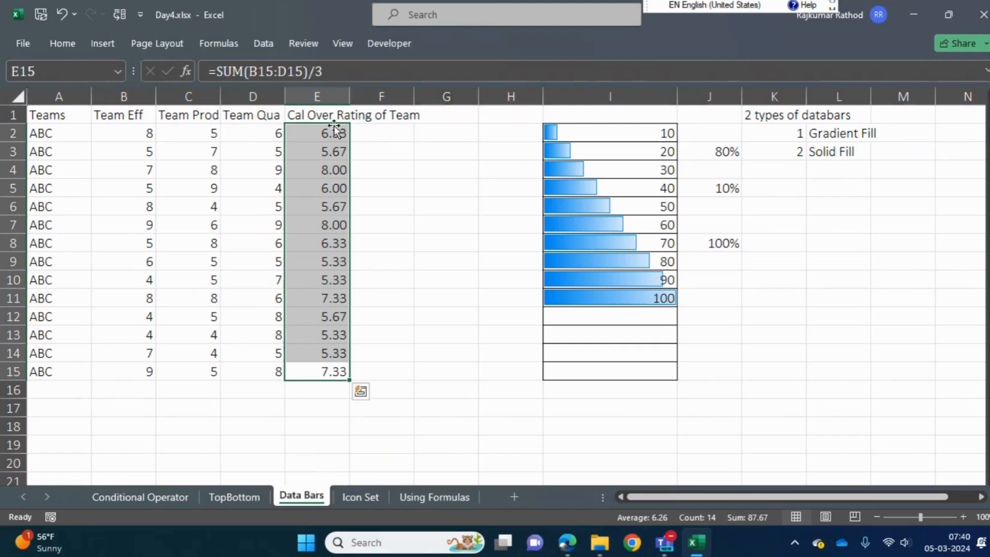
Apply blue solid fill data bars to the ratings in E2:E15 and widen column E beyond its heading
{"action": "left_click", "coordinate": [335, 150]}
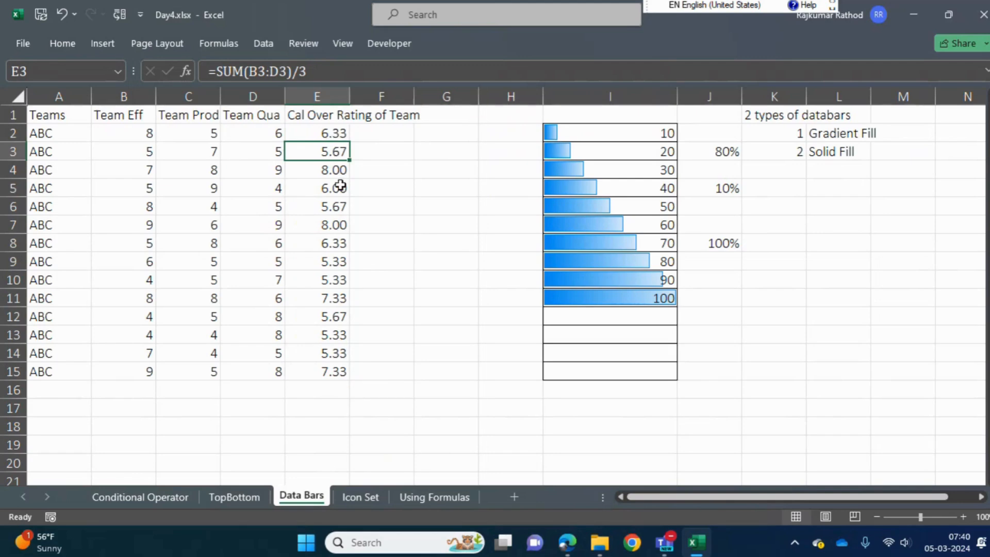
{"action": "left_click", "coordinate": [335, 130]}
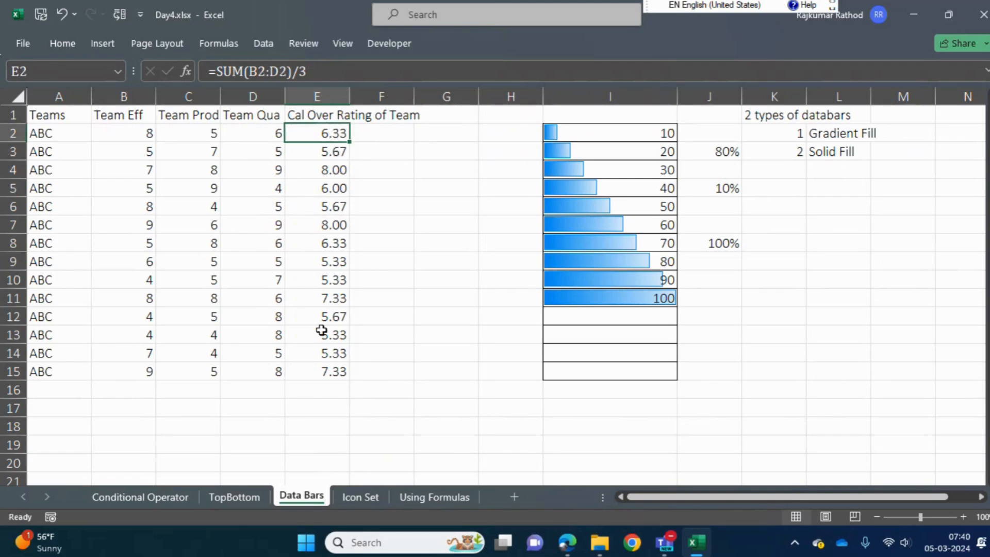
{"action": "key", "text": "ctrl+shift+Down"}
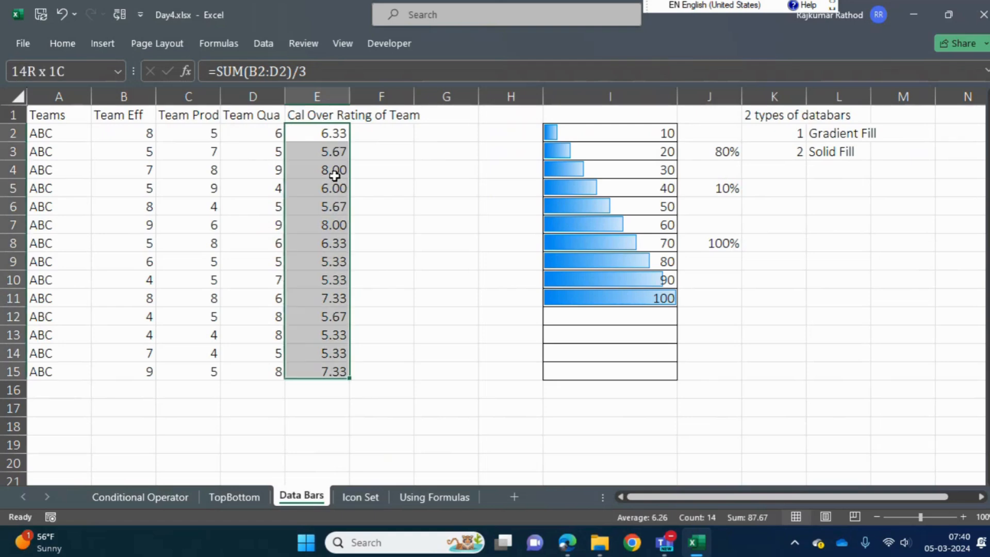
{"action": "left_click", "coordinate": [61, 42]}
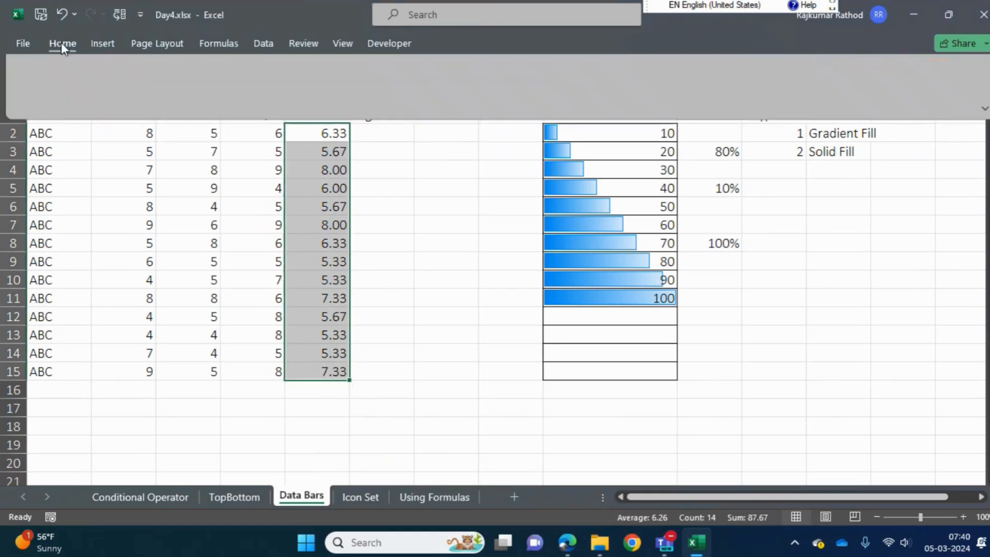
{"action": "left_click", "coordinate": [612, 98]}
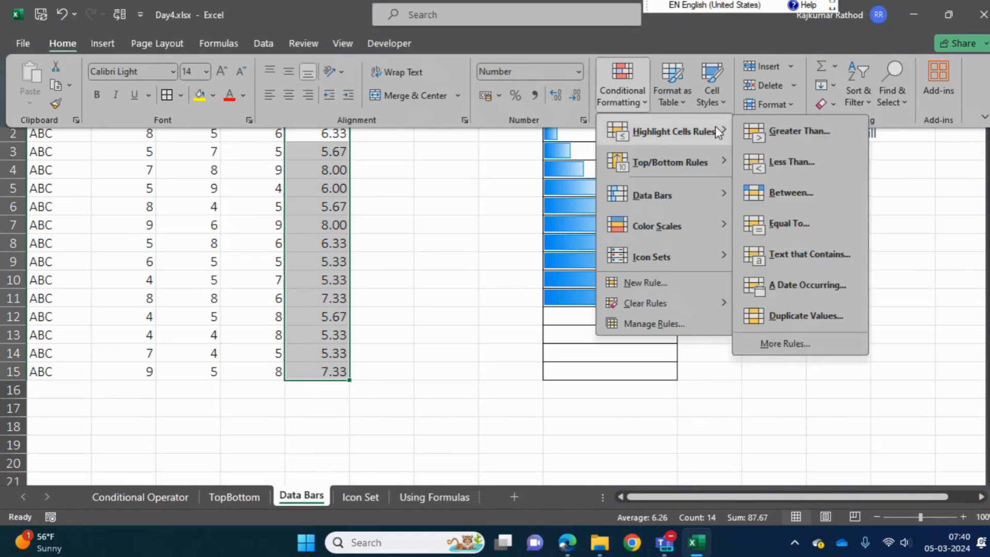
{"action": "mouse_move", "coordinate": [694, 196]}
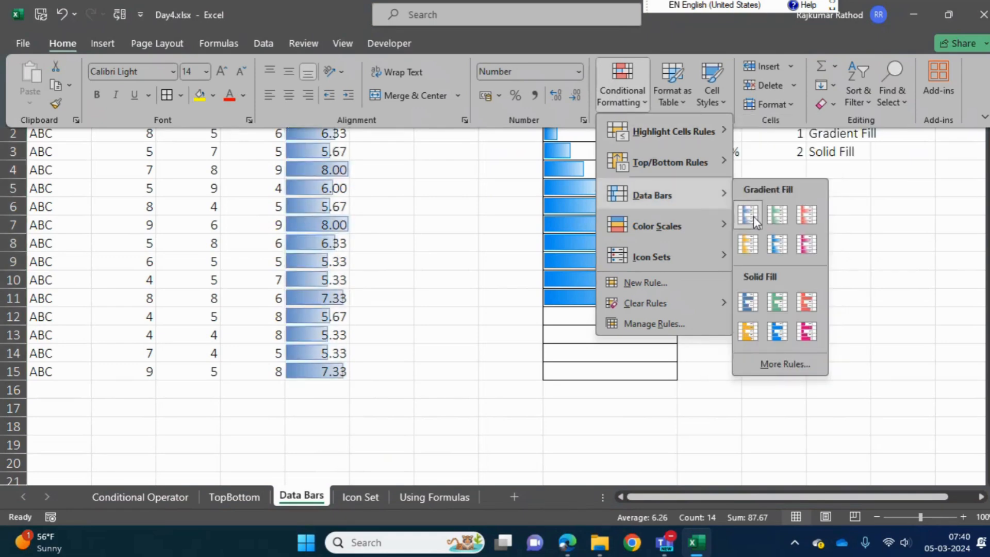
{"action": "left_click", "coordinate": [747, 302]}
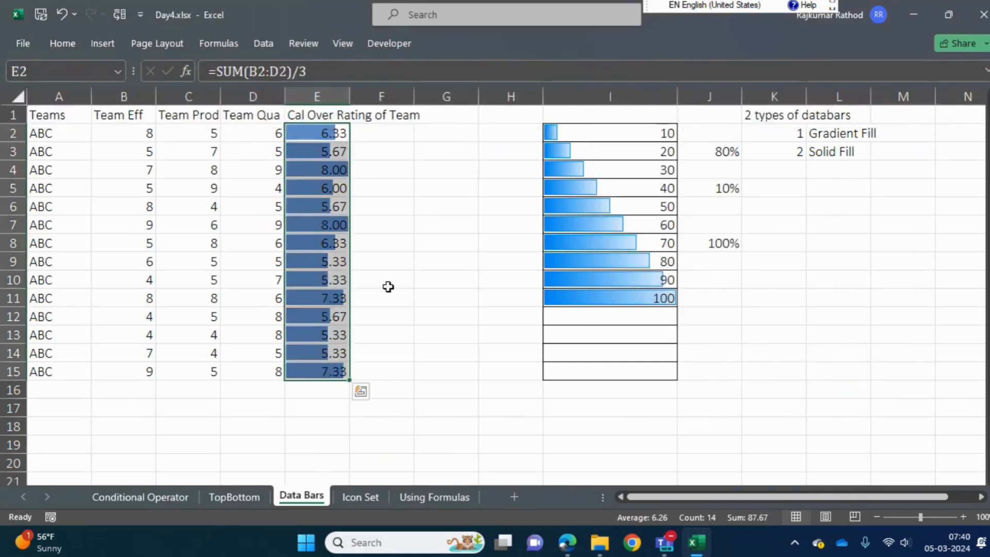
{"action": "left_click_drag", "start_coordinate": [351, 99], "coordinate": [507, 128]}
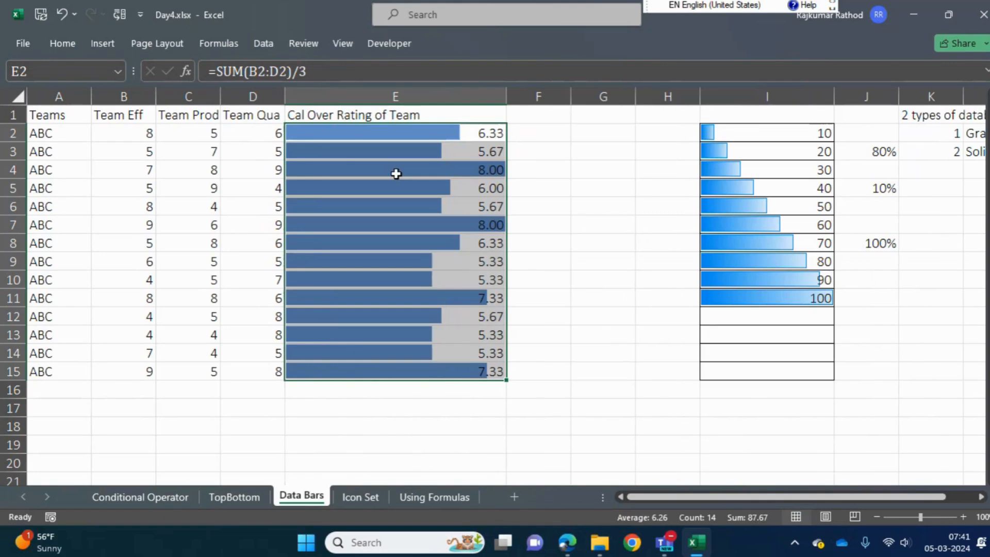
{"action": "left_click", "coordinate": [547, 242]}
Examine the data bars of the individual team ratings down column E
{"action": "left_click", "coordinate": [434, 170]}
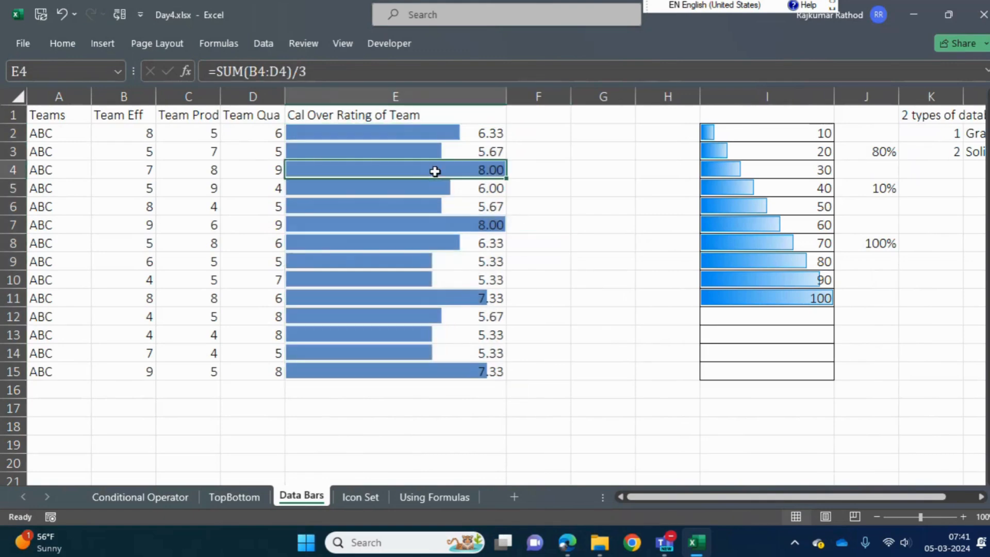
{"action": "key", "text": "Down"}
{"action": "key", "text": "Down"}
{"action": "key", "text": "Down"}
{"action": "key", "text": "Down"}
{"action": "key", "text": "Up"}
{"action": "key", "text": "Up"}
{"action": "key", "text": "Up"}
{"action": "key", "text": "Up"}
{"action": "key", "text": "Up"}
{"action": "key", "text": "Up"}
{"action": "key", "text": "Down"}
{"action": "key", "text": "Down"}
{"action": "key", "text": "Up"}
{"action": "key", "text": "Up"}
{"action": "key", "text": "Up"}
{"action": "key", "text": "Down"}
{"action": "key", "text": "Down"}
{"action": "key", "text": "Down"}
{"action": "key", "text": "Down"}
{"action": "key", "text": "Down"}
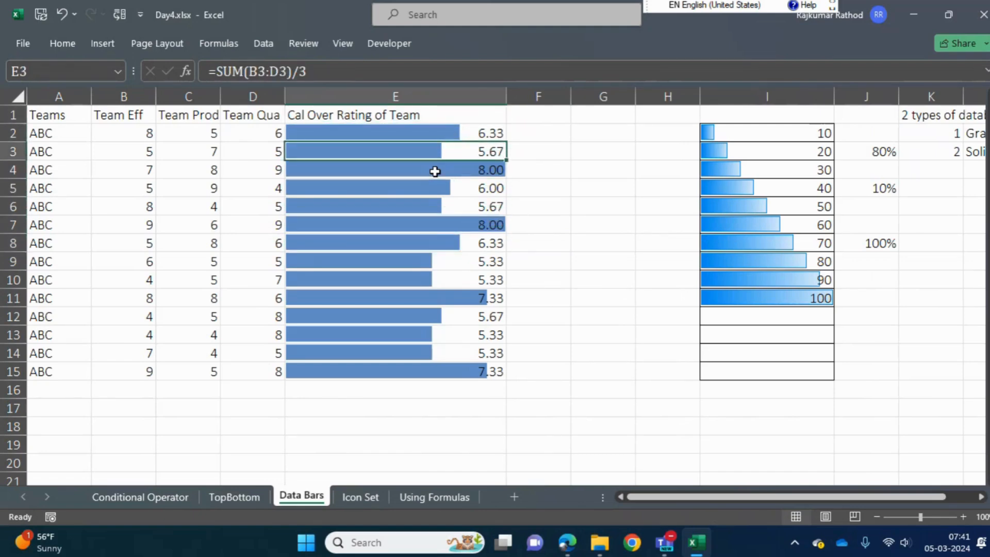
{"action": "key", "text": "Down"}
{"action": "key", "text": "Down"}
{"action": "key", "text": "Down"}
{"action": "key", "text": "Down"}
{"action": "key", "text": "Down"}
{"action": "key", "text": "Down"}
{"action": "key", "text": "Down"}
{"action": "key", "text": "Down"}
{"action": "key", "text": "Down"}
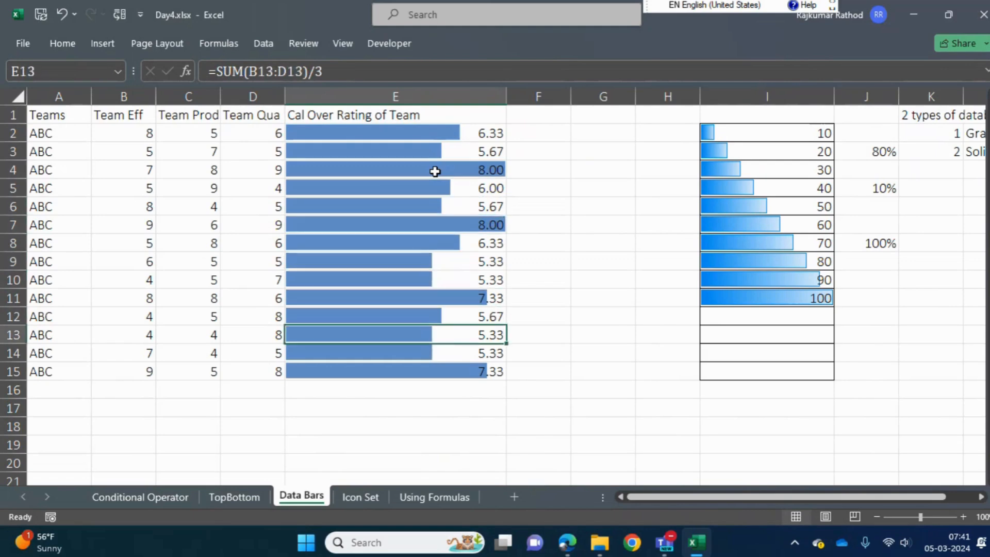
Examine the efficiency, production and quality scores in B2:D15 that feed the overall ratings
{"action": "key", "text": "Up"}
{"action": "key", "text": "Left"}
{"action": "key", "text": "Left"}
{"action": "key", "text": "ctrl+Up"}
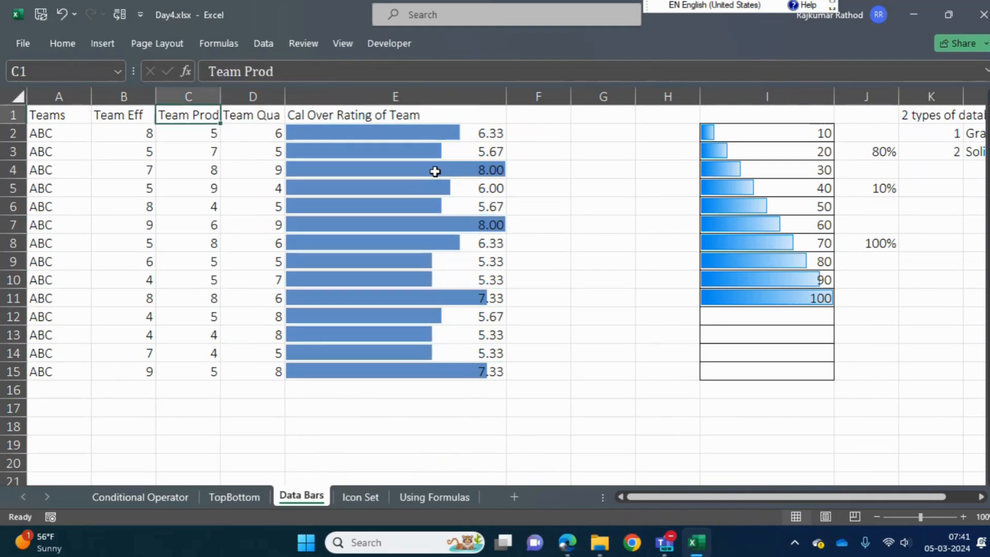
{"action": "key", "text": "Left"}
{"action": "key", "text": "Down"}
{"action": "key", "text": "shift+Right"}
{"action": "key", "text": "shift+Right"}
{"action": "key", "text": "shift+Right"}
{"action": "key", "text": "ctrl+shift+Down"}
{"action": "key", "text": "shift+Left"}
{"action": "key", "text": "shift+Left"}
{"action": "key", "text": "shift+Right"}
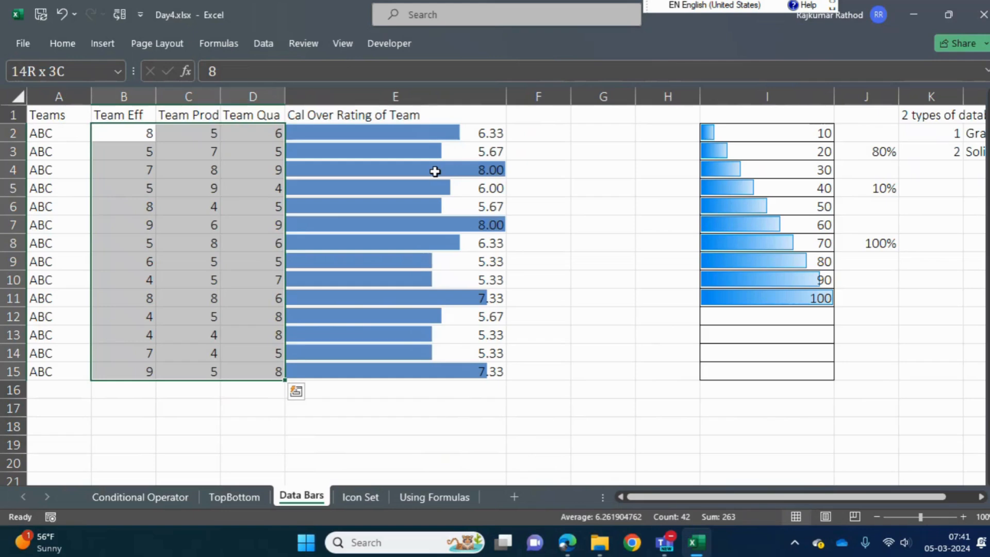
Set the Team Prod score in C3 to 8 and check that team's rating bar in E3
{"action": "key", "text": "Down"}
{"action": "key", "text": "Down"}
{"action": "key", "text": "Right"}
{"action": "key", "text": "Up"}
{"action": "type", "text": "8"}
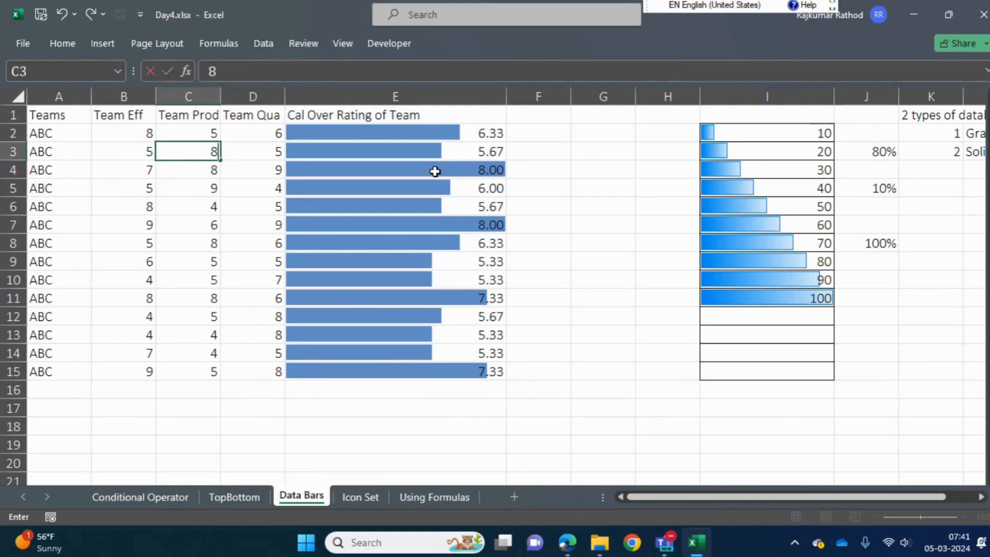
{"action": "key", "text": "Return"}
{"action": "key", "text": "Up"}
{"action": "key", "text": "Right"}
{"action": "key", "text": "Right"}
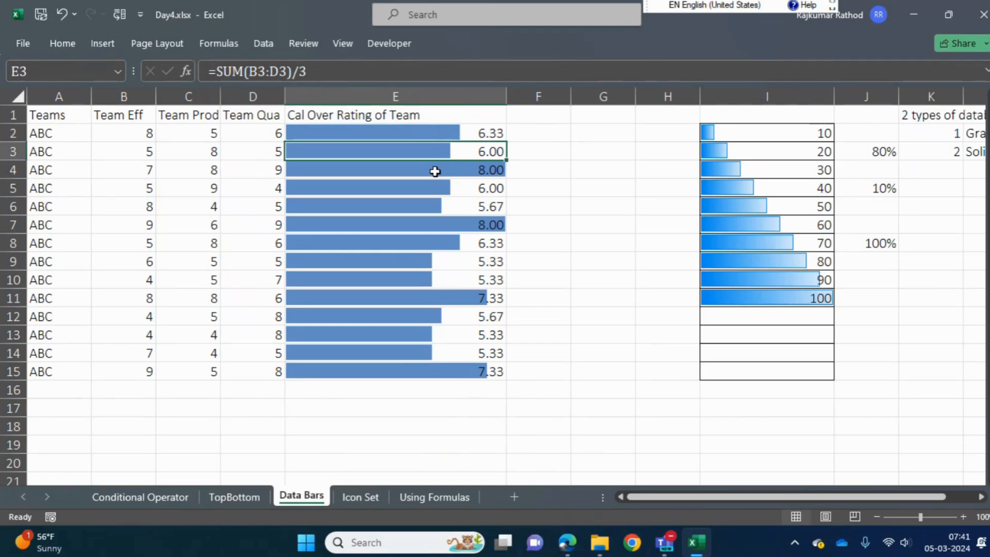
Set the Team Eff score in B3 and the Team Qua score in D3 to 8
{"action": "key", "text": "Left"}
{"action": "key", "text": "Left"}
{"action": "key", "text": "Left"}
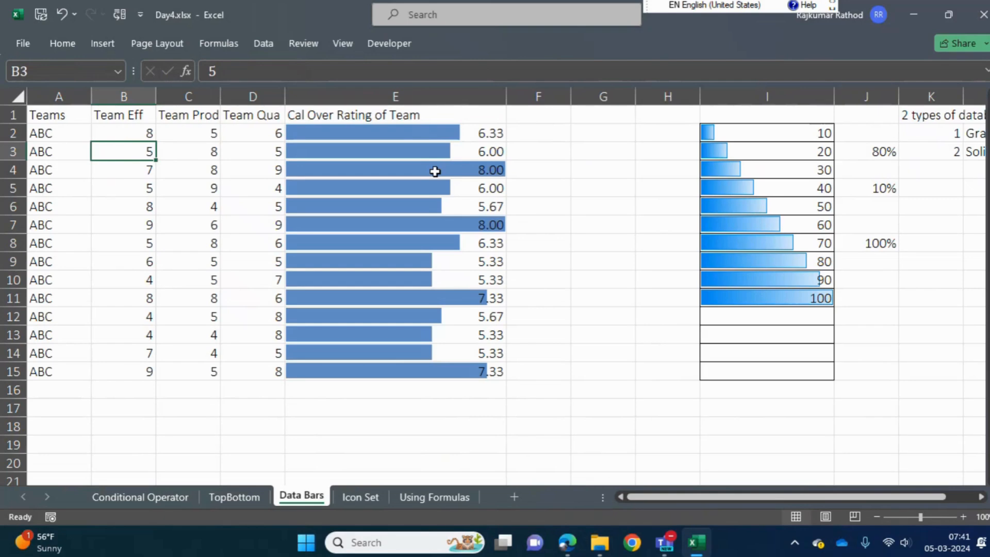
{"action": "type", "text": "8"}
{"action": "key", "text": "Return"}
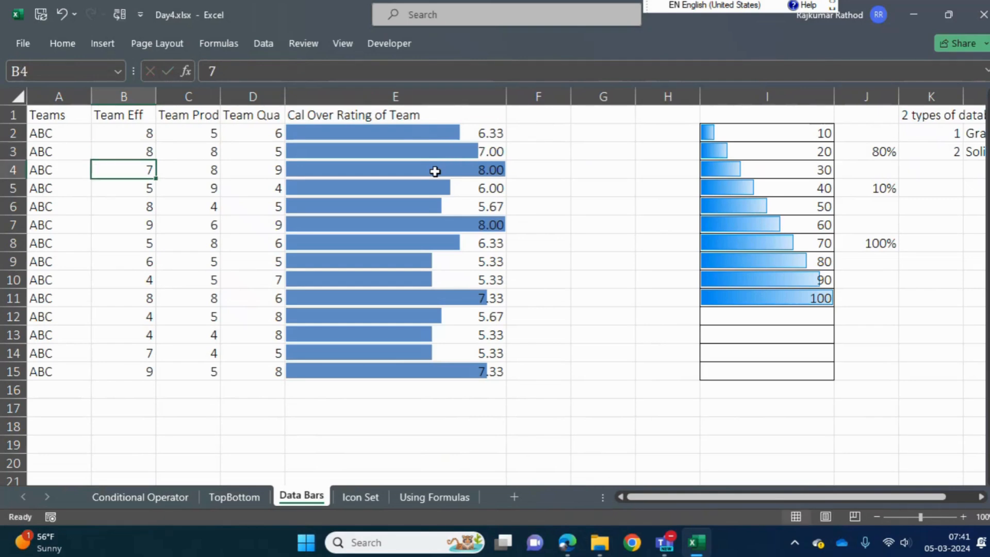
{"action": "key", "text": "Up"}
{"action": "key", "text": "Right"}
{"action": "key", "text": "Right"}
{"action": "type", "text": "8"}
{"action": "key", "text": "Return"}
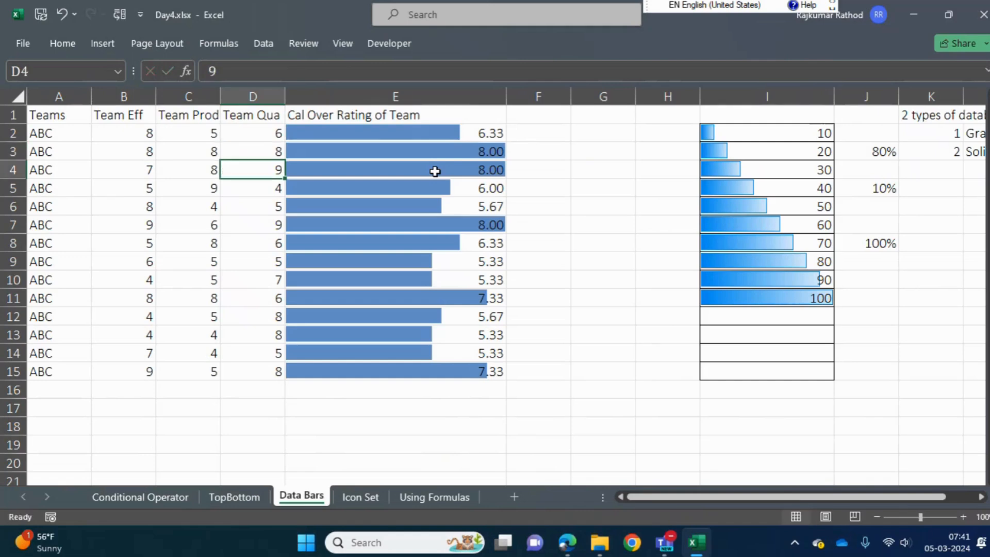
Compare the row 3 scores and rating bar with the bars of the teams below
{"action": "key", "text": "Up"}
{"action": "key", "text": "Left"}
{"action": "key", "text": "Left"}
{"action": "key", "text": "Right"}
{"action": "key", "text": "Right"}
{"action": "key", "text": "Right"}
{"action": "key", "text": "Down"}
{"action": "key", "text": "Down"}
{"action": "key", "text": "Down"}
{"action": "key", "text": "Down"}
{"action": "key", "text": "Down"}
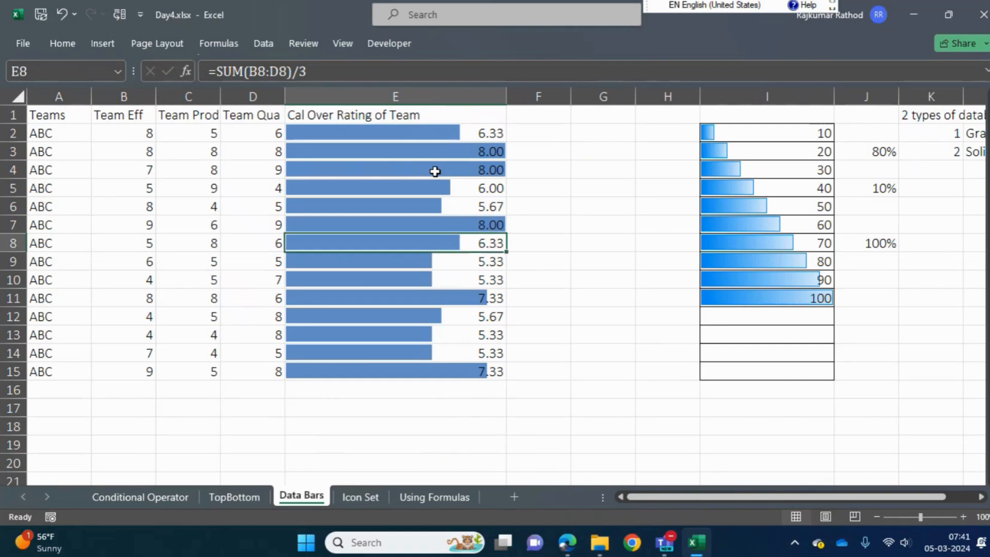
Clear all team scores in B2:D15 and undo the deletion
{"action": "key", "text": "Left"}
{"action": "key", "text": "Up"}
{"action": "key", "text": "Up"}
{"action": "key", "text": "Up"}
{"action": "key", "text": "Up"}
{"action": "key", "text": "Up"}
{"action": "key", "text": "Up"}
{"action": "key", "text": "Left"}
{"action": "key", "text": "Left"}
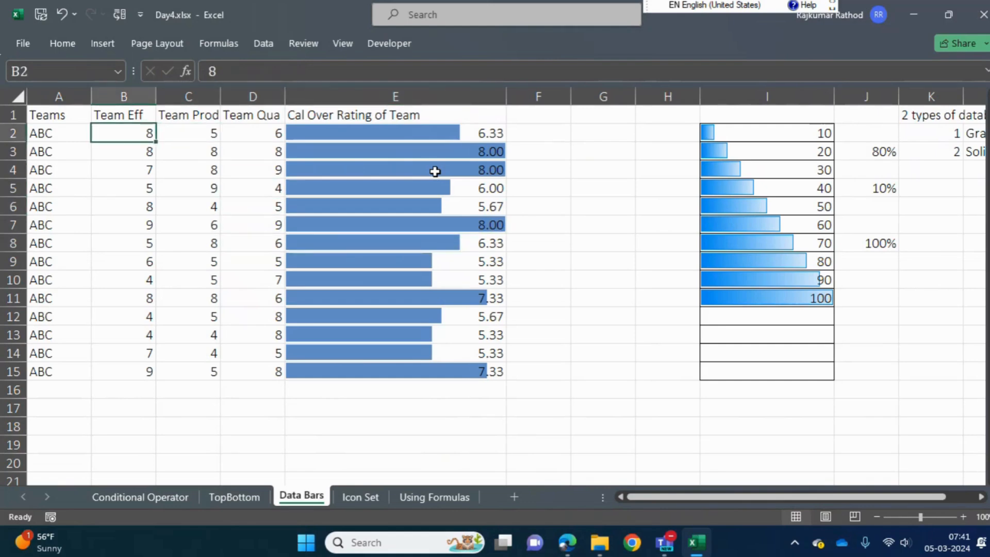
{"action": "key", "text": "shift+Down"}
{"action": "key", "text": "shift+Right"}
{"action": "key", "text": "shift+Right"}
{"action": "key", "text": "ctrl+shift+Down"}
{"action": "key", "text": "Delete"}
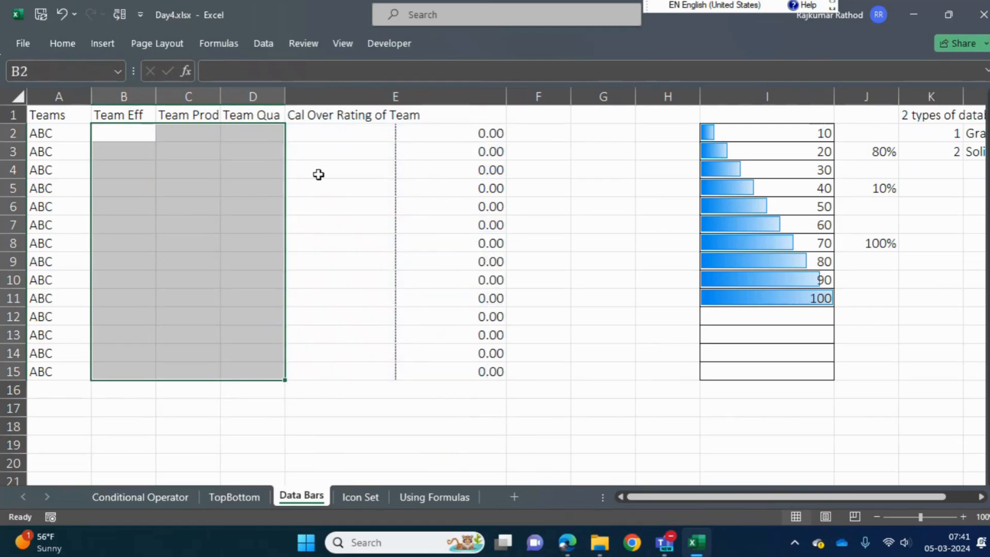
{"action": "key", "text": "ctrl+z"}
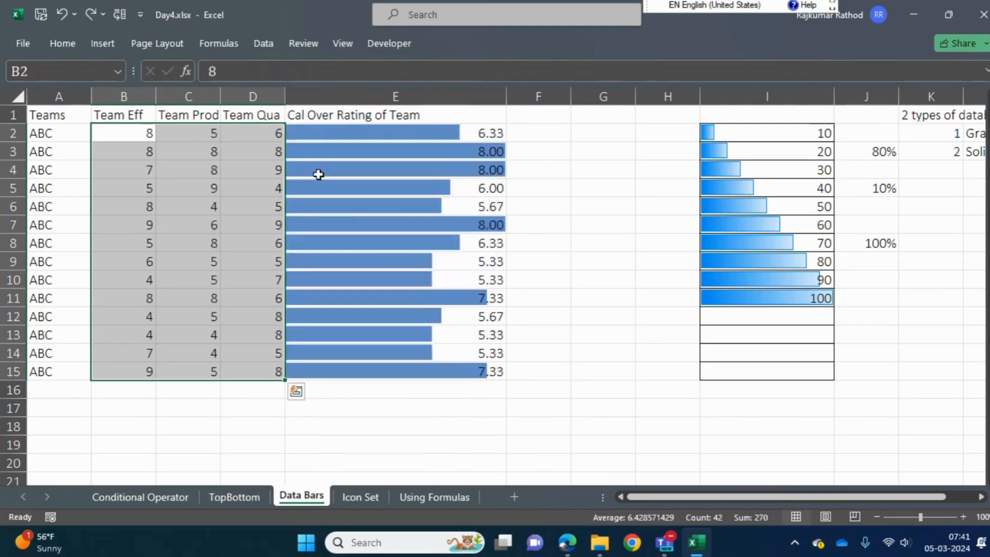
Go through the rating bars in column E from the heading downward and highlight the range E2:E15
{"action": "key", "text": "Up"}
{"action": "key", "text": "Right"}
{"action": "key", "text": "Right"}
{"action": "key", "text": "Right"}
{"action": "key", "text": "Down"}
{"action": "key", "text": "Down"}
{"action": "key", "text": "Down"}
{"action": "key", "text": "Down"}
{"action": "key", "text": "Down"}
{"action": "key", "text": "Down"}
{"action": "key", "text": "Down"}
{"action": "key", "text": "Down"}
{"action": "key", "text": "Down"}
{"action": "key", "text": "Down"}
{"action": "key", "text": "Down"}
{"action": "key", "text": "Up"}
{"action": "key", "text": "Up"}
{"action": "key", "text": "Up"}
{"action": "key", "text": "ctrl+Up"}
{"action": "key", "text": "Down"}
{"action": "key", "text": "ctrl+shift+Down"}
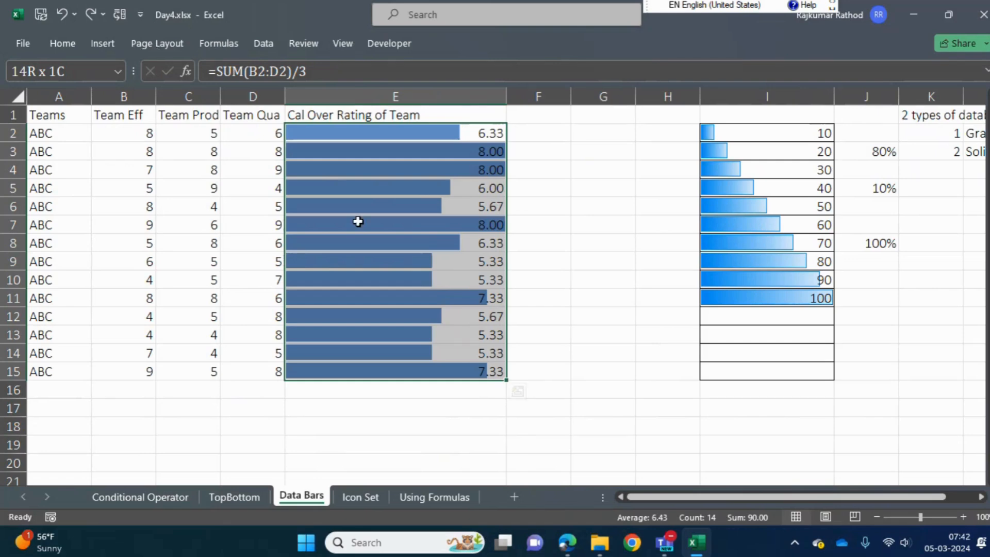
{"action": "left_click", "coordinate": [222, 228]}
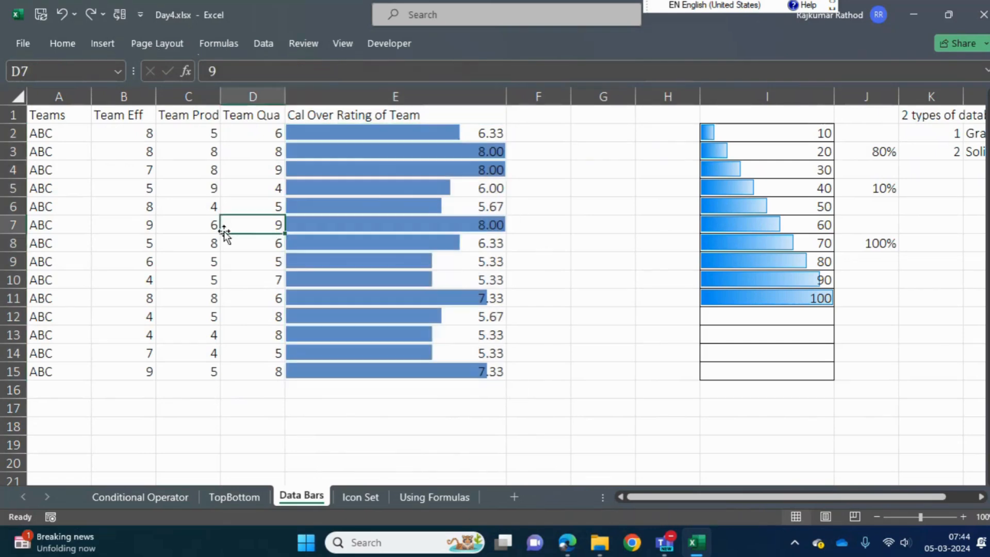
{"action": "key", "text": "ctrl+Up"}
{"action": "key", "text": "ctrl+Left"}
{"action": "key", "text": "Down"}
{"action": "key", "text": "Right"}
{"action": "key", "text": "ctrl+shift+Right"}
{"action": "key", "text": "shift+Left"}
{"action": "key", "text": "shift+Left"}
{"action": "key", "text": "shift+Right"}
{"action": "key", "text": "ctrl+shift+Down"}
{"action": "key", "text": "ctrl+c"}
{"action": "key", "text": "ctrl+Down"}
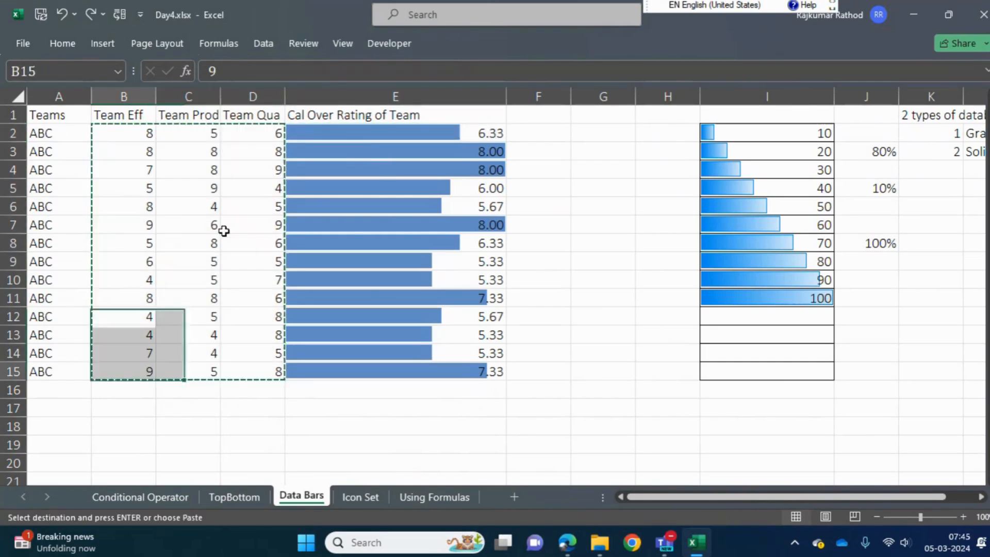
Copy the team table A1:D15 with its headings and paste it below, starting at A20
{"action": "key", "text": "Up"}
{"action": "key", "text": "ctrl+Up"}
{"action": "key", "text": "Left"}
{"action": "key", "text": "shift+Right"}
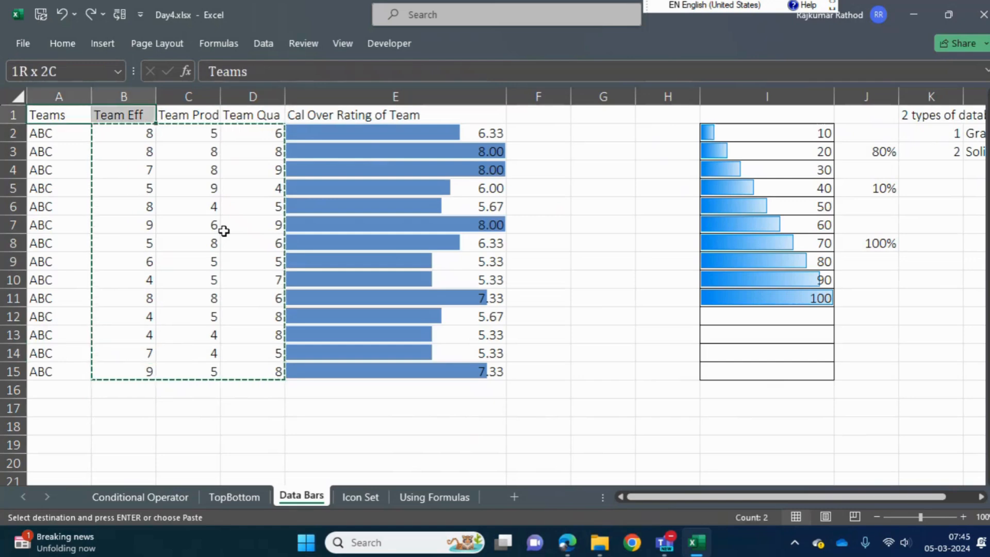
{"action": "key", "text": "shift+Right"}
{"action": "key", "text": "shift+Right"}
{"action": "key", "text": "ctrl+shift+Down"}
{"action": "key", "text": "ctrl+c"}
{"action": "key", "text": "ctrl+Down"}
{"action": "key", "text": "Down"}
Enter the heading "Data bars in case - ve and +ve" in E20 beside the copied table
{"action": "key", "text": "Down"}
{"action": "key", "text": "Down"}
{"action": "key", "text": "Down"}
{"action": "key", "text": "Down"}
{"action": "key", "text": "ctrl+v"}
{"action": "key", "text": "Down"}
{"action": "key", "text": "Down"}
{"action": "key", "text": "Down"}
{"action": "key", "text": "Down"}
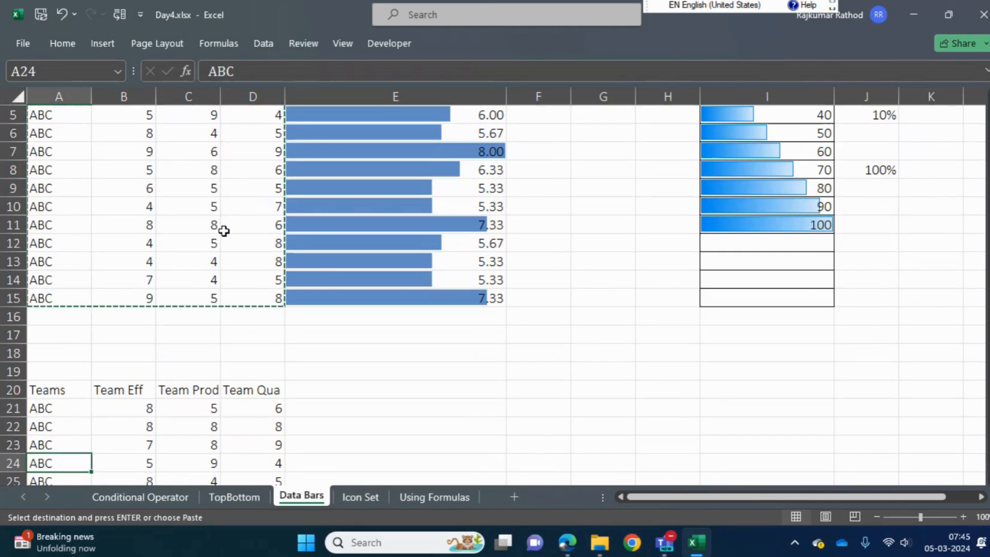
{"action": "key", "text": "Up"}
{"action": "key", "text": "Up"}
{"action": "key", "text": "Up"}
{"action": "key", "text": "Right"}
{"action": "key", "text": "Right"}
{"action": "key", "text": "Right"}
{"action": "key", "text": "Right"}
{"action": "key", "text": "Up"}
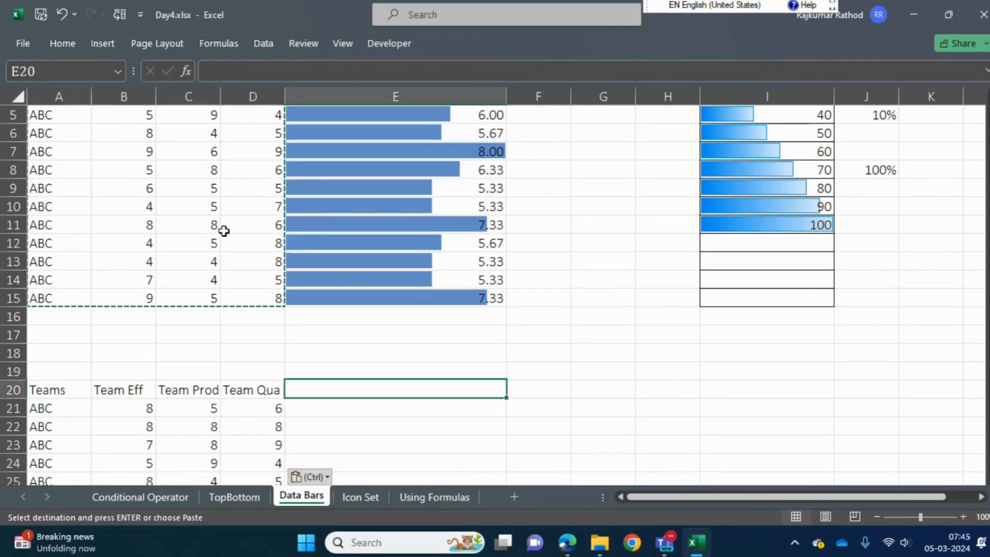
{"action": "type", "text": "Data bars"}
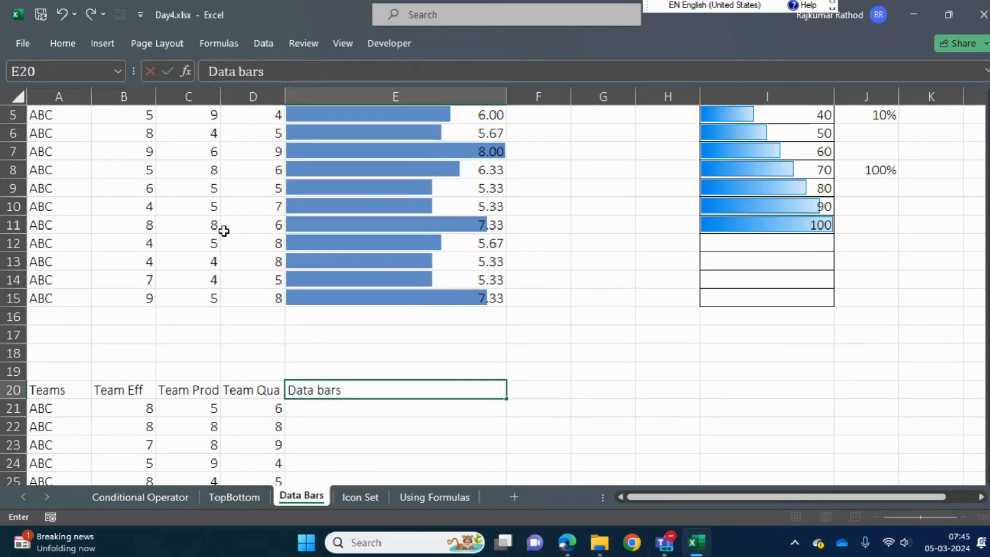
{"action": "type", "text": " in case"}
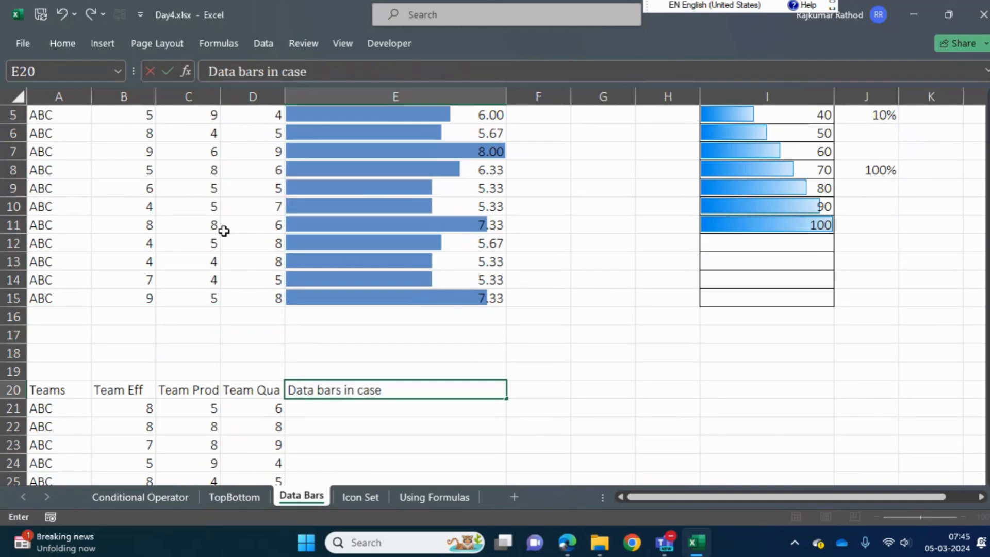
{"action": "type", "text": " - ve and Posti"}
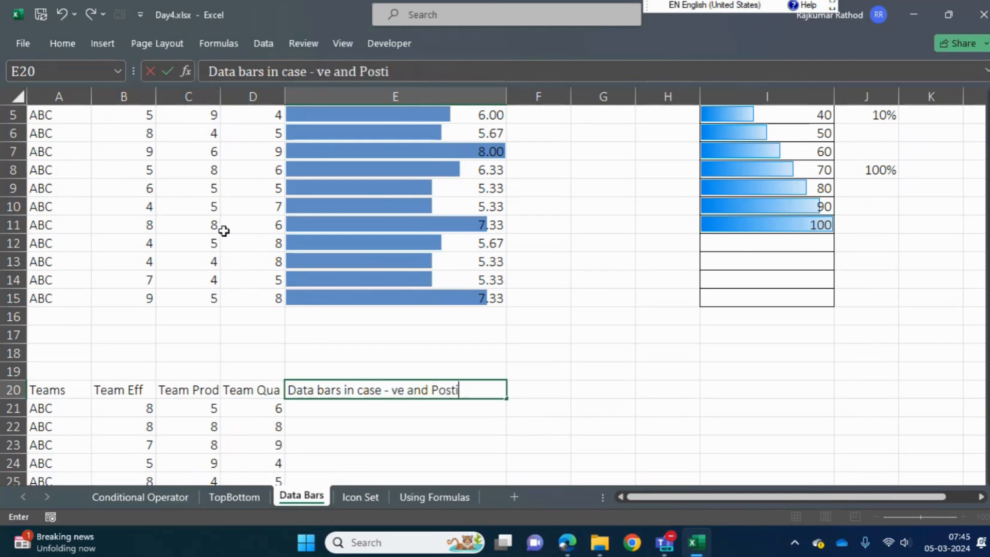
{"action": "key", "text": "BackSpace"}
{"action": "key", "text": "BackSpace"}
{"action": "key", "text": "BackSpace"}
{"action": "type", "text": "+ve"}
{"action": "key", "text": "Return"}
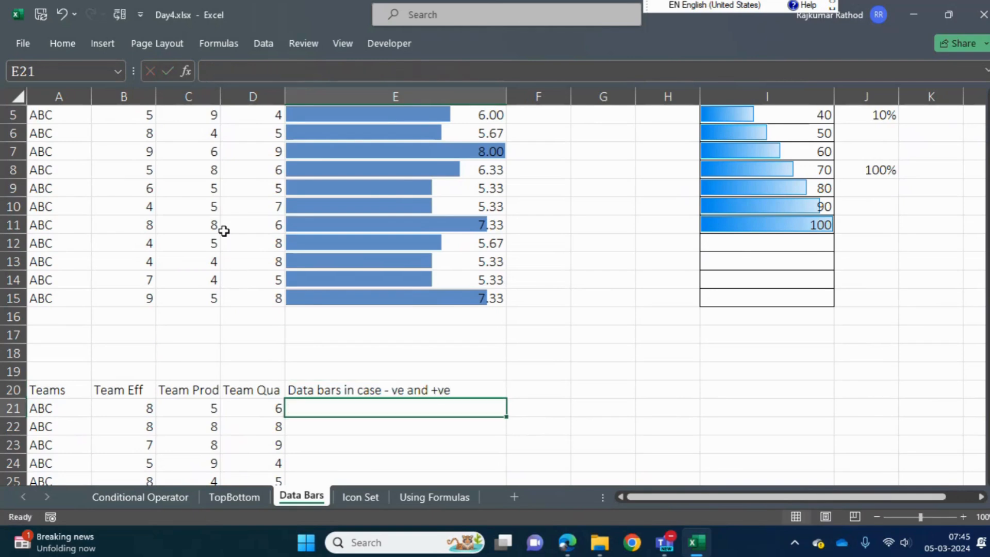
In the copied team table, set the score in C21 to -5 and the one in D24 to -4
{"action": "key", "text": "Left"}
{"action": "key", "text": "Left"}
{"action": "type", "text": "-5"}
{"action": "key", "text": "Return"}
{"action": "key", "text": "Down"}
{"action": "key", "text": "Right"}
{"action": "key", "text": "Down"}
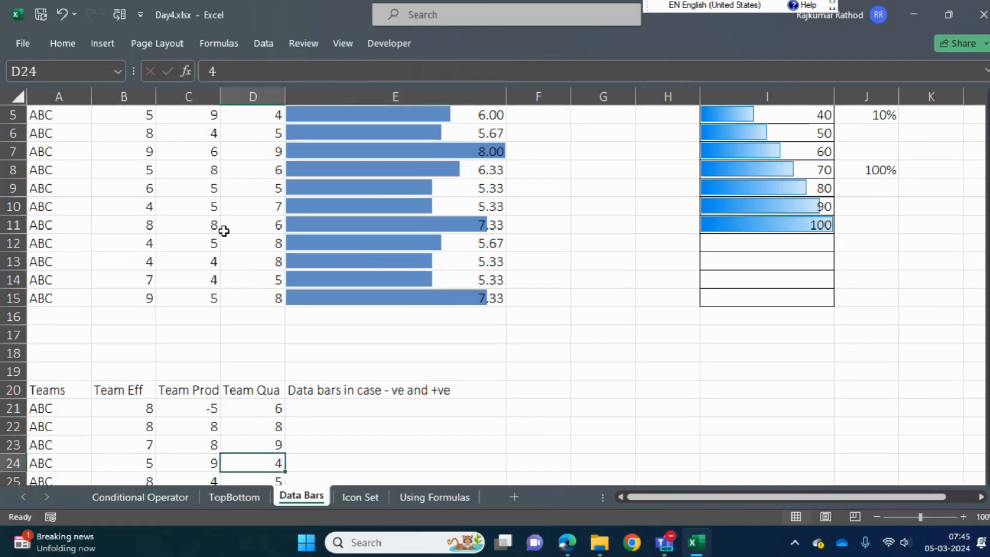
{"action": "type", "text": "4"}
{"action": "key", "text": "Return"}
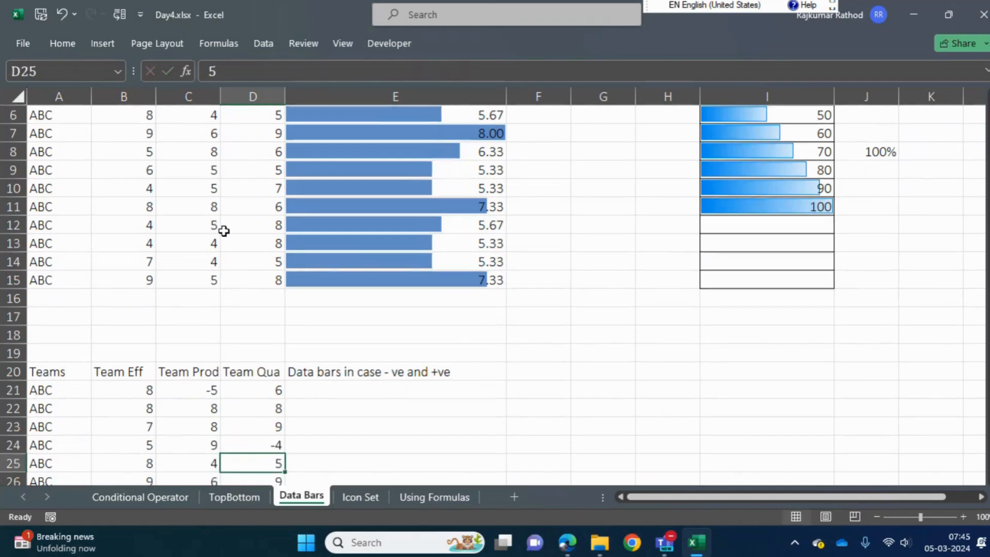
Set the copied table's score in C26 to -6
{"action": "key", "text": "Down"}
{"action": "key", "text": "Left"}
{"action": "type", "text": "-6"}
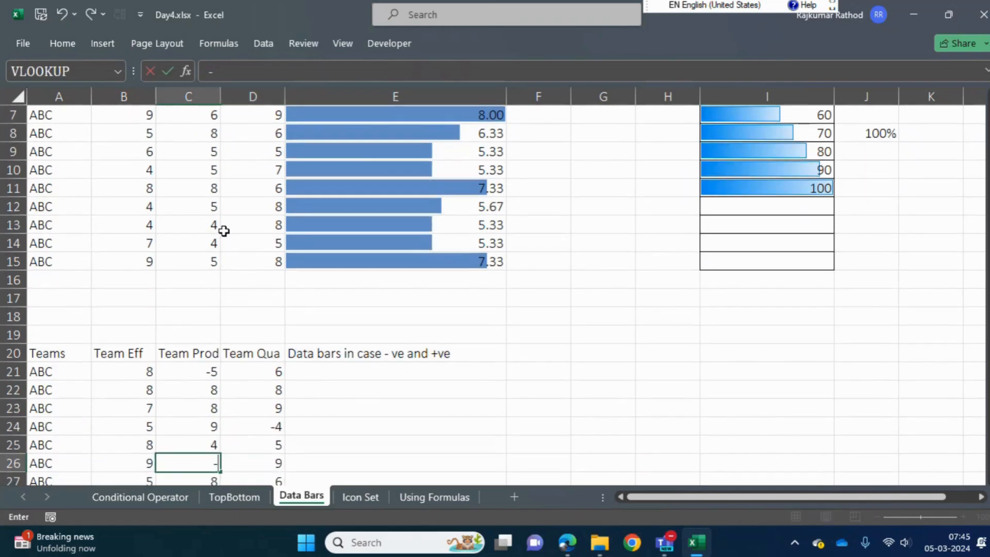
{"action": "key", "text": "Return"}
Go back up the copied table and highlight all its scores in B21:D34
{"action": "key", "text": "Up"}
{"action": "key", "text": "Up"}
{"action": "key", "text": "Up"}
{"action": "key", "text": "Up"}
{"action": "key", "text": "Up"}
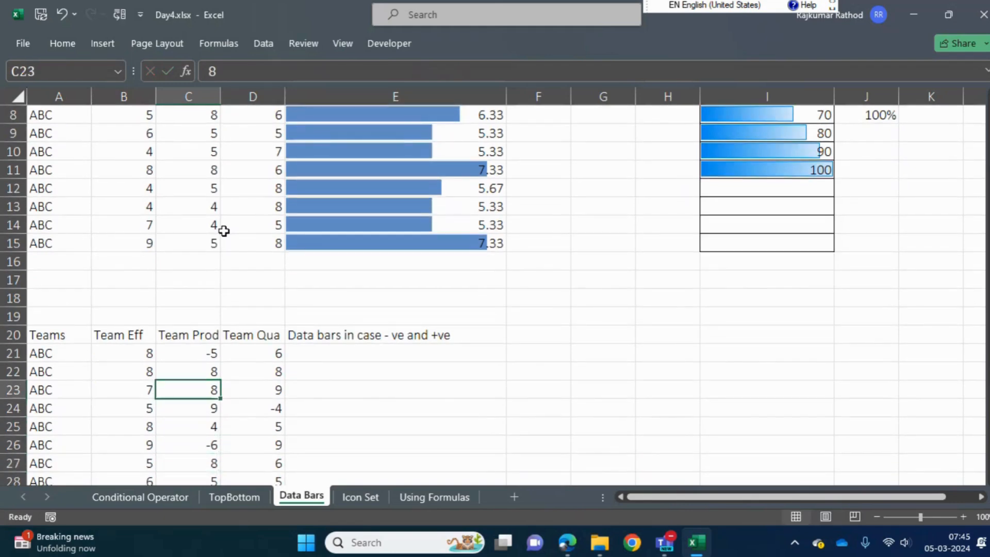
{"action": "key", "text": "Left"}
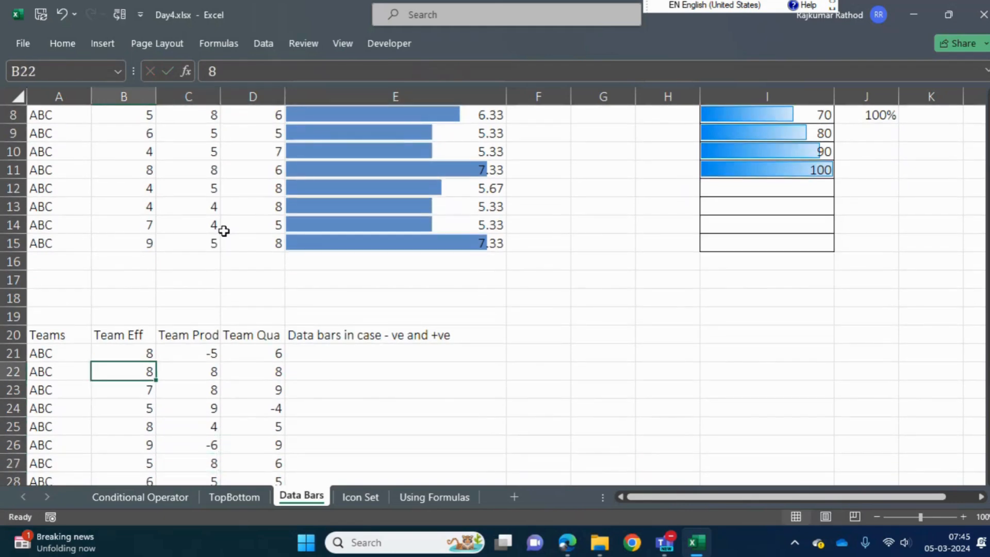
{"action": "key", "text": "Up"}
{"action": "key", "text": "ctrl+shift+Down"}
{"action": "key", "text": "ctrl+shift+Right"}
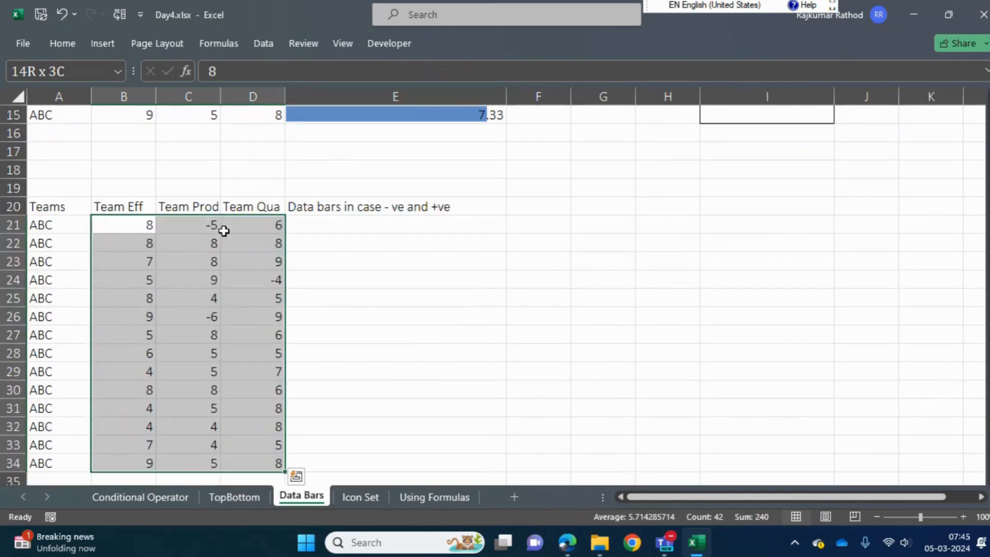
Set the copied table's score in C30 to -8
{"action": "key", "text": "Down"}
{"action": "key", "text": "Down"}
{"action": "key", "text": "Down"}
{"action": "key", "text": "Down"}
{"action": "key", "text": "Down"}
{"action": "key", "text": "Down"}
{"action": "key", "text": "Down"}
{"action": "key", "text": "Down"}
{"action": "key", "text": "Down"}
{"action": "key", "text": "Right"}
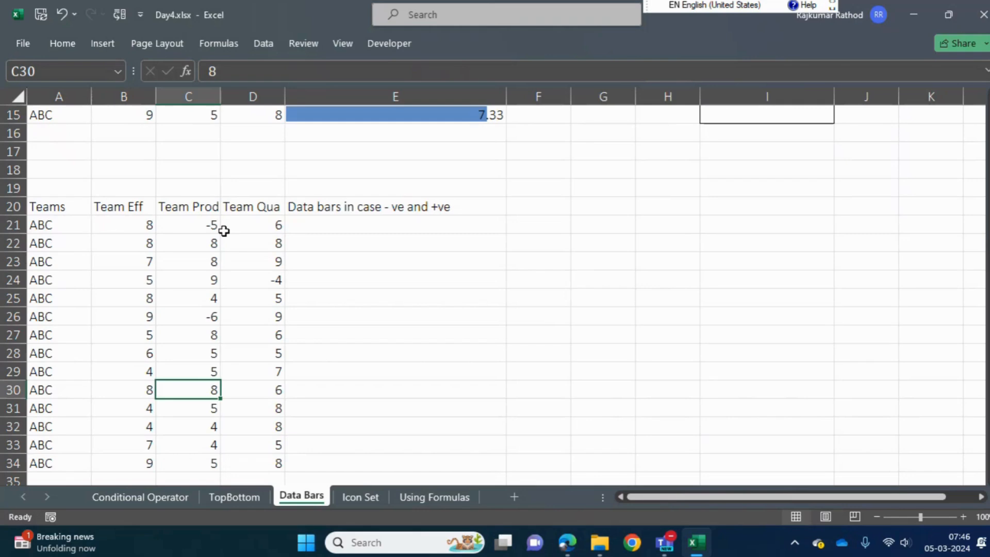
{"action": "type", "text": "-8"}
{"action": "key", "text": "Return"}
Set the copied table's score in D33 to -7
{"action": "key", "text": "Return"}
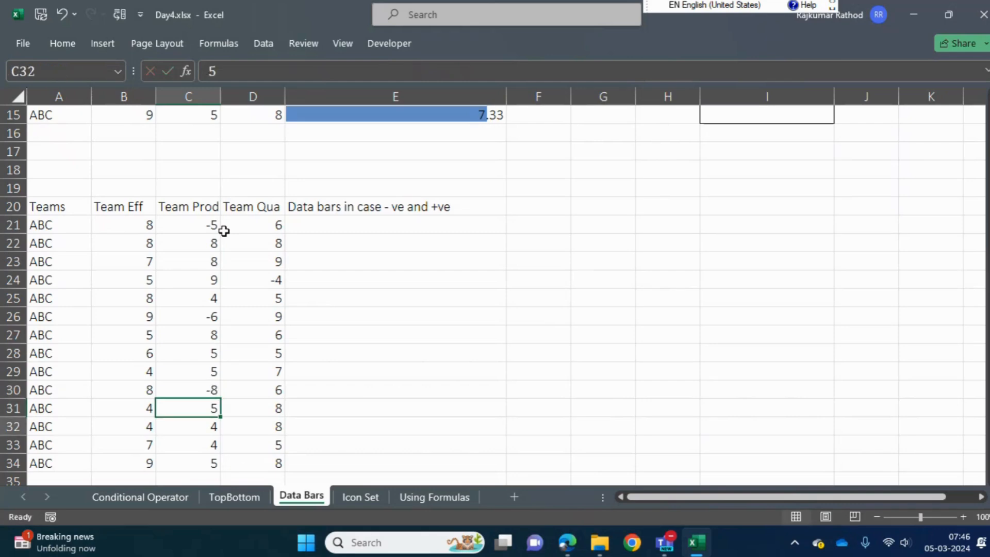
{"action": "key", "text": "Return"}
{"action": "key", "text": "Right"}
{"action": "type", "text": "-"}
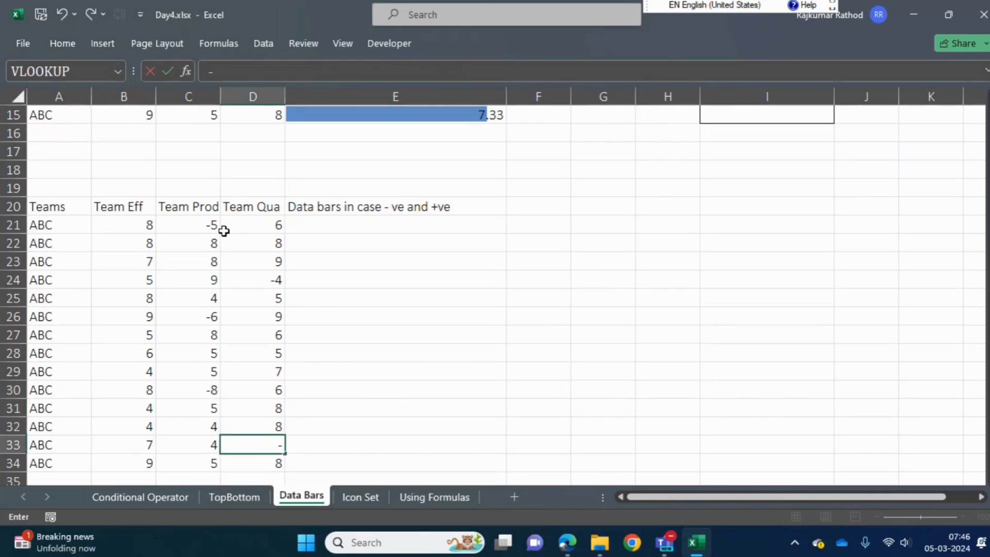
{"action": "type", "text": "7"}
{"action": "key", "text": "Return"}
Insert a column sparkline in E21 from the scores B21:D21 and increase the height of row 21
{"action": "key", "text": "ctrl+Up"}
{"action": "key", "text": "Down"}
{"action": "key", "text": "Right"}
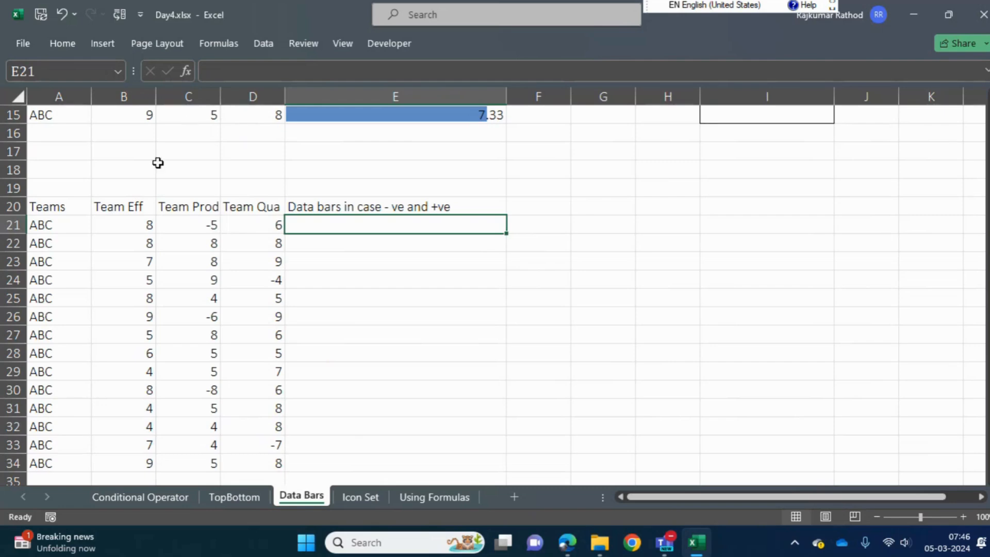
{"action": "left_click", "coordinate": [105, 44]}
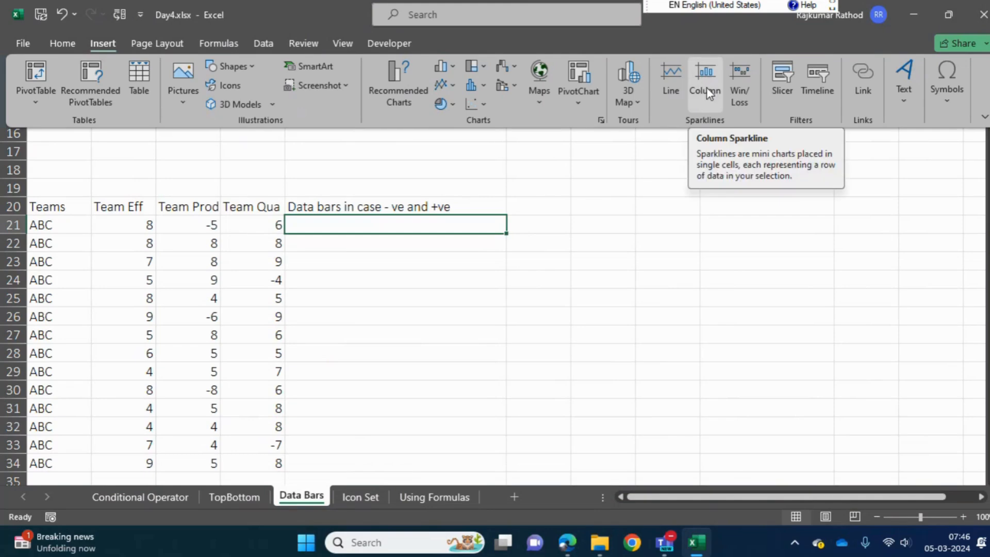
{"action": "left_click", "coordinate": [706, 87]}
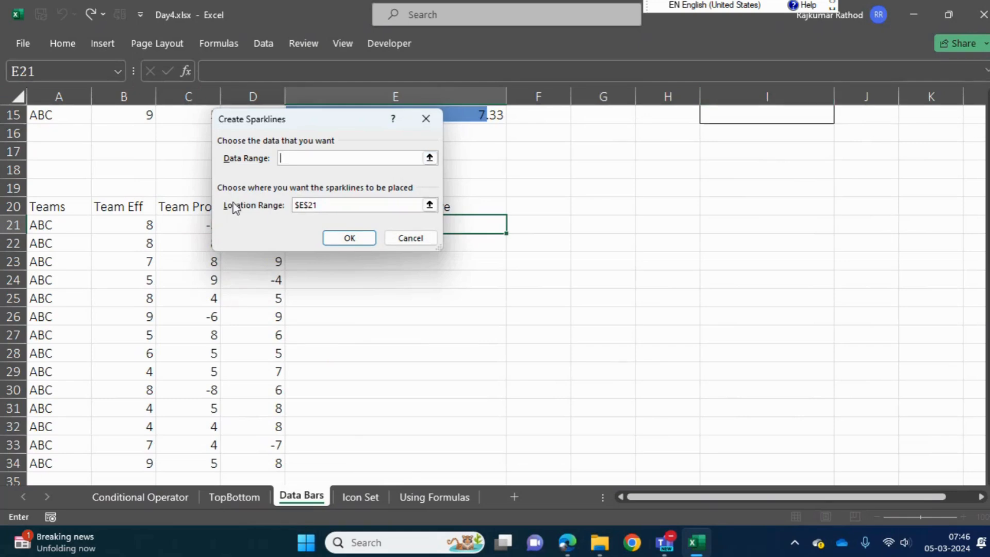
{"action": "left_click_drag", "start_coordinate": [124, 226], "coordinate": [241, 232]}
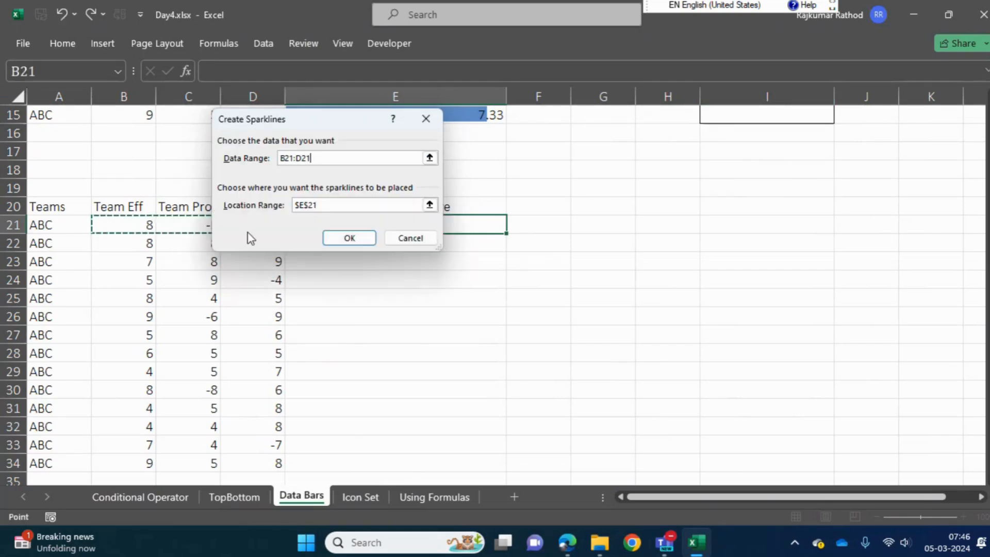
{"action": "left_click", "coordinate": [350, 239]}
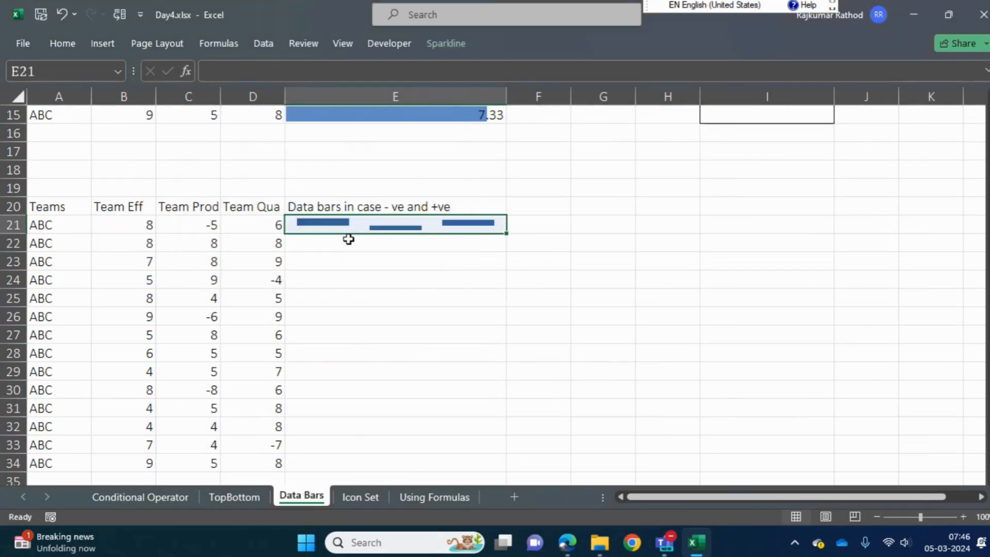
{"action": "left_click_drag", "start_coordinate": [4, 233], "coordinate": [2, 279]}
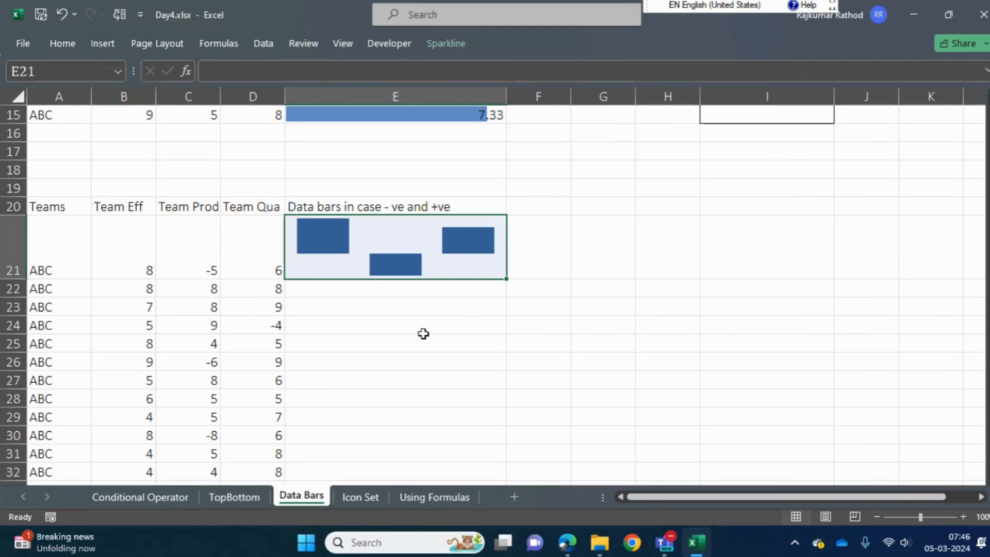
Undo the row 21 height change and the column sparkline in E21
{"action": "left_click", "coordinate": [546, 241]}
{"action": "key", "text": "Left"}
{"action": "key", "text": "ctrl+z"}
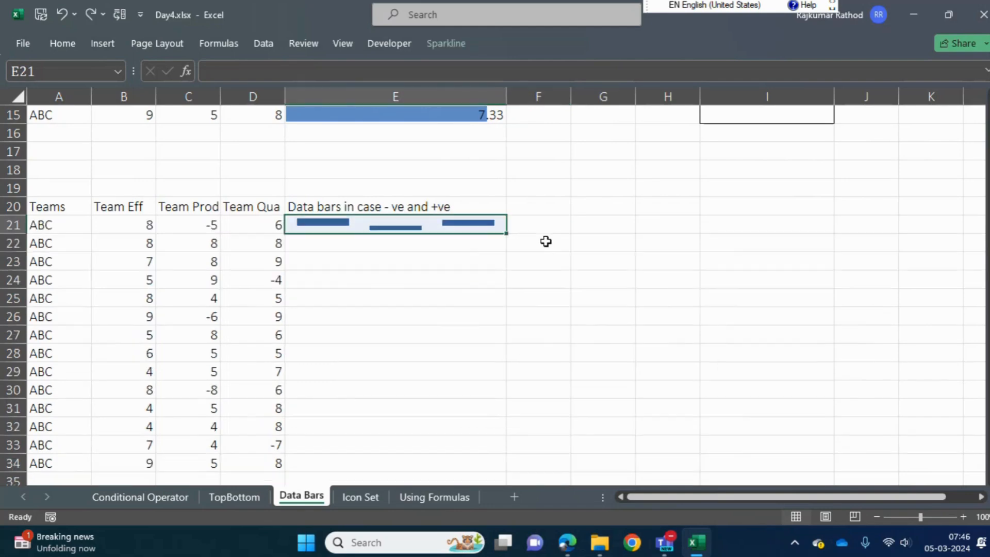
{"action": "key", "text": "ctrl+z"}
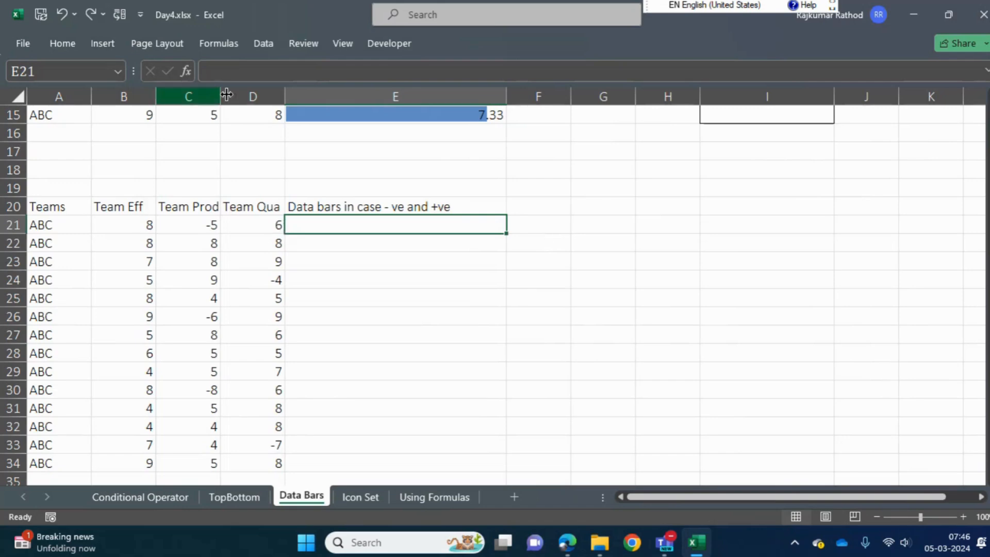
{"action": "left_click", "coordinate": [110, 44]}
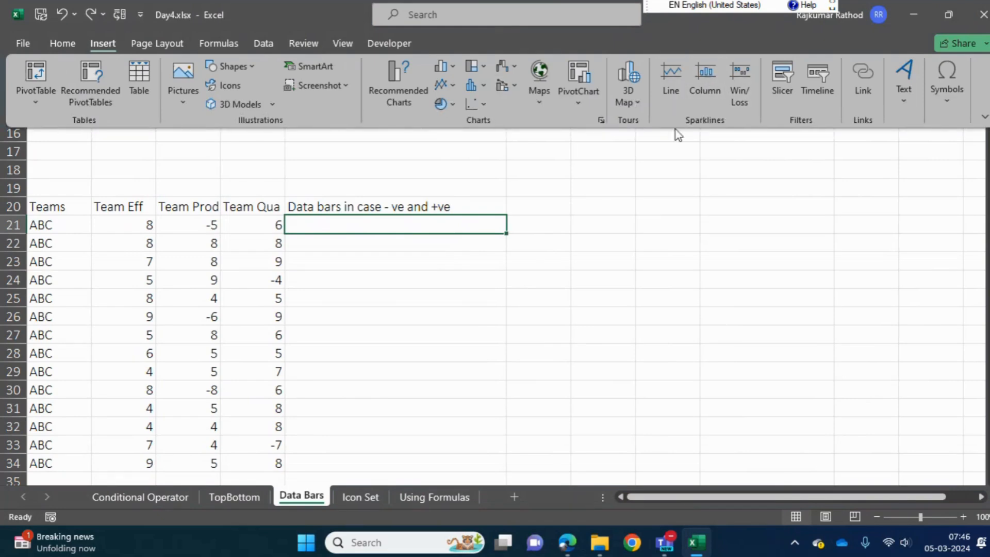
{"action": "left_click", "coordinate": [708, 81]}
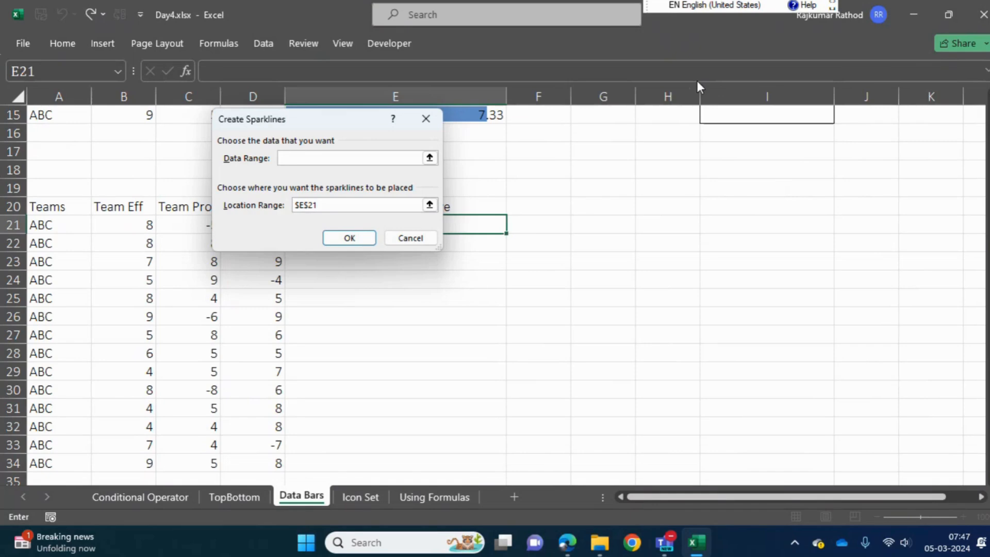
{"action": "left_click_drag", "start_coordinate": [353, 126], "coordinate": [681, 104]}
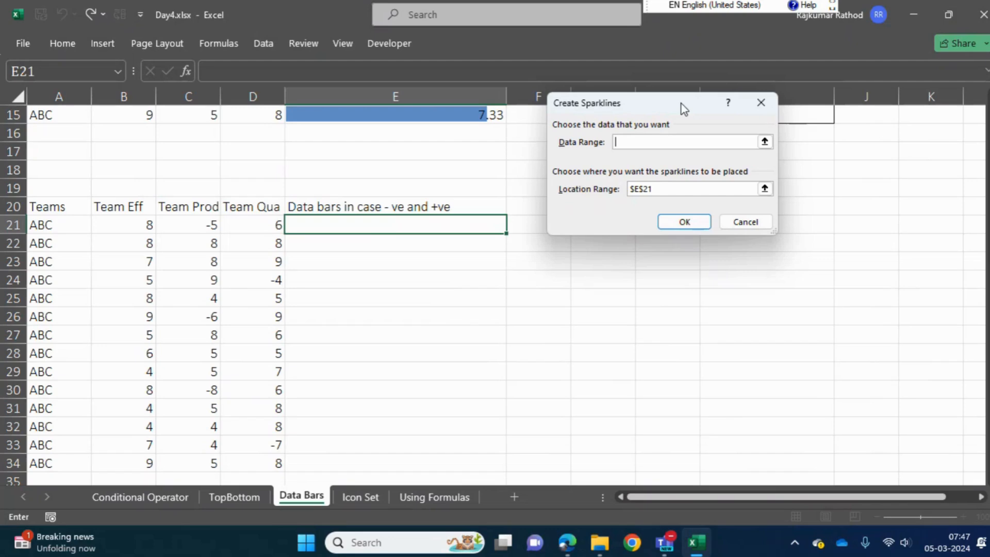
{"action": "left_click", "coordinate": [745, 223]}
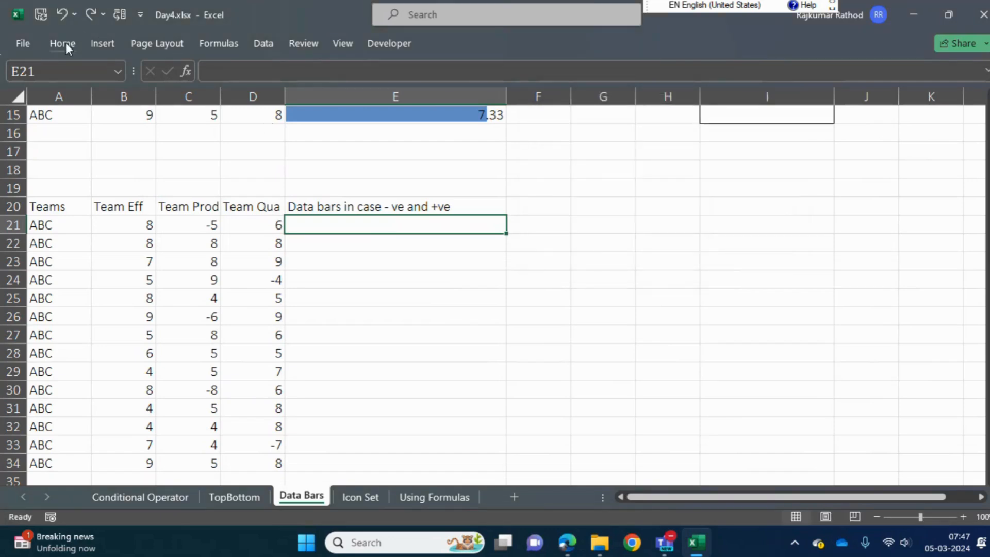
{"action": "left_click", "coordinate": [102, 46]}
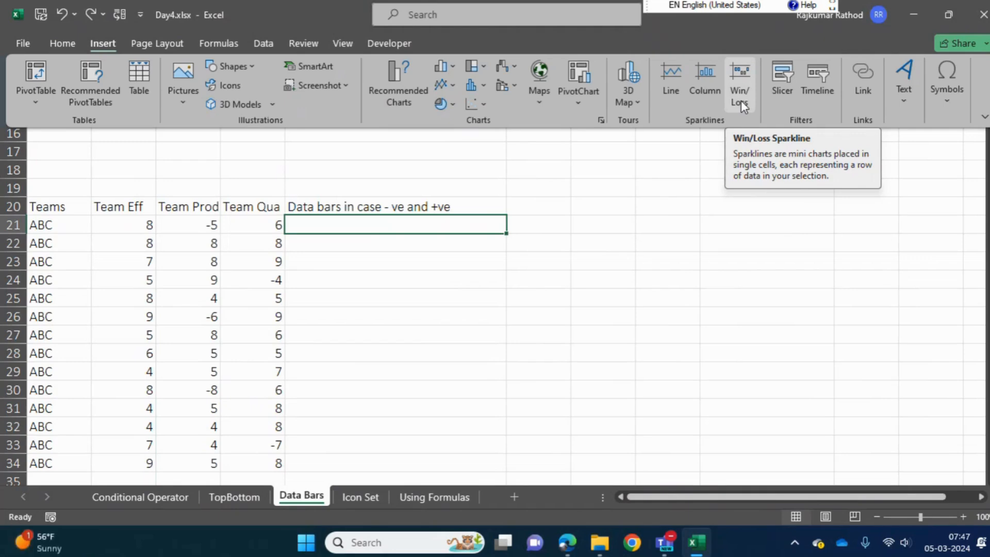
{"action": "left_click_drag", "start_coordinate": [988, 300], "coordinate": [988, 263]}
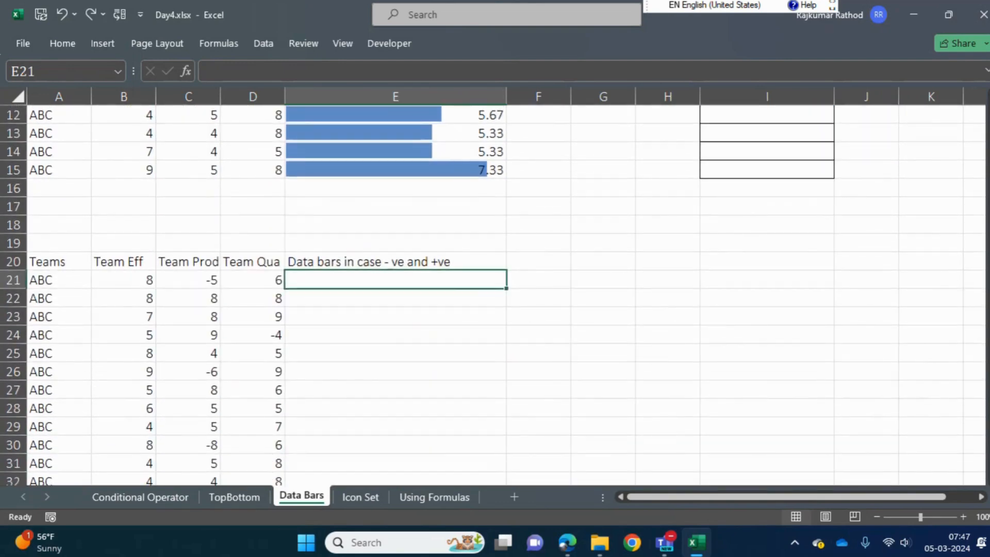
{"action": "left_click", "coordinate": [242, 72]}
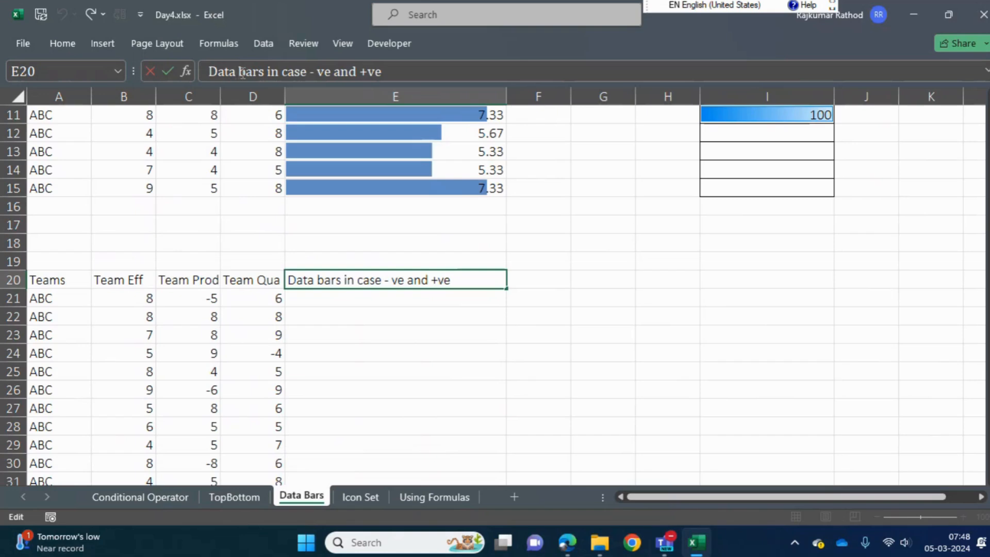
{"action": "key", "text": "Return"}
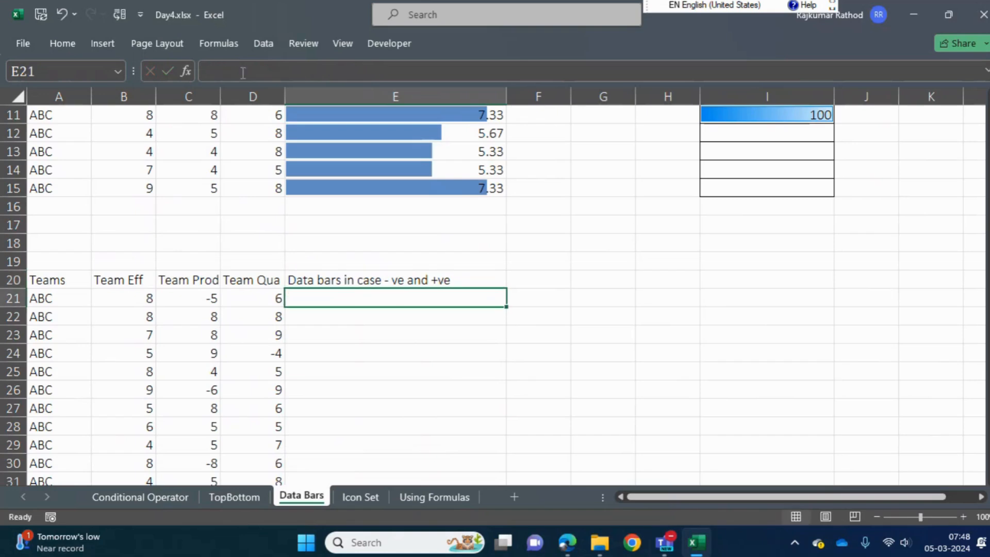
Insert a line sparkline in E21 from the scores B21:D21 and increase the height of row 21
{"action": "left_click", "coordinate": [106, 46]}
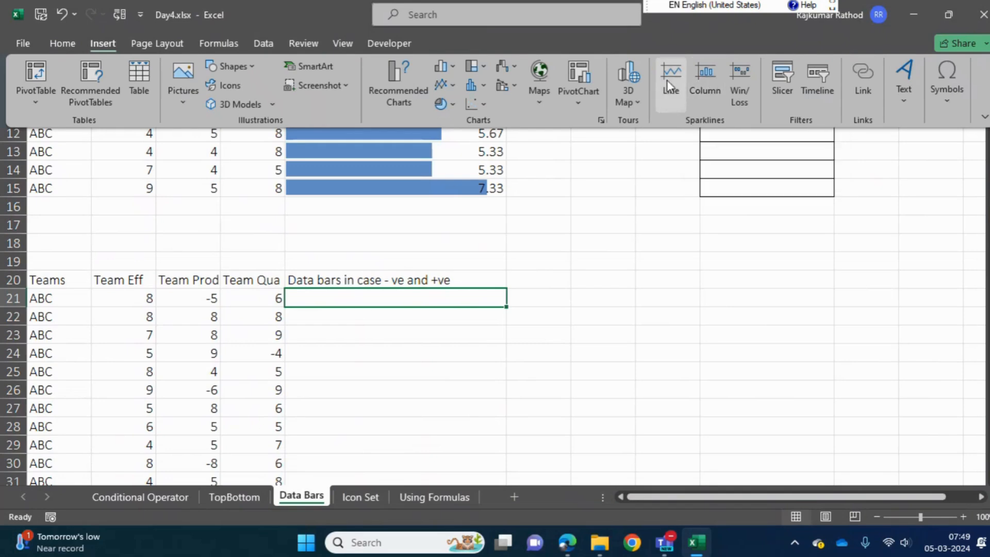
{"action": "left_click", "coordinate": [679, 97]}
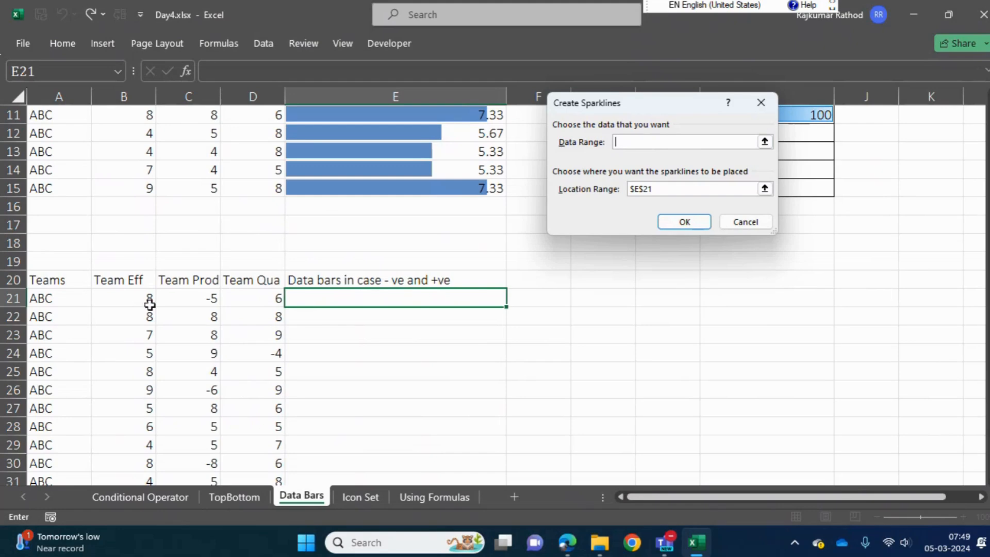
{"action": "left_click_drag", "start_coordinate": [130, 303], "coordinate": [238, 301]}
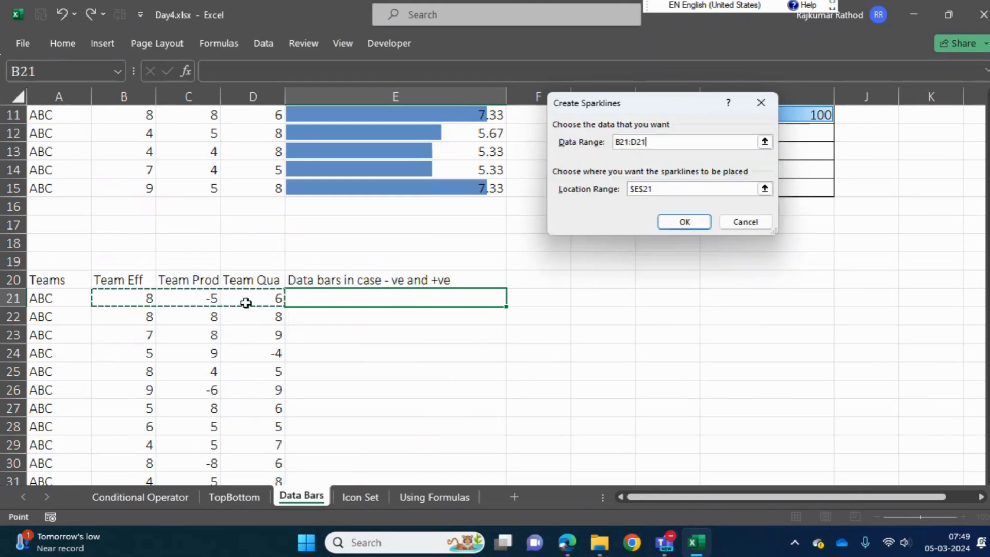
{"action": "left_click", "coordinate": [693, 222]}
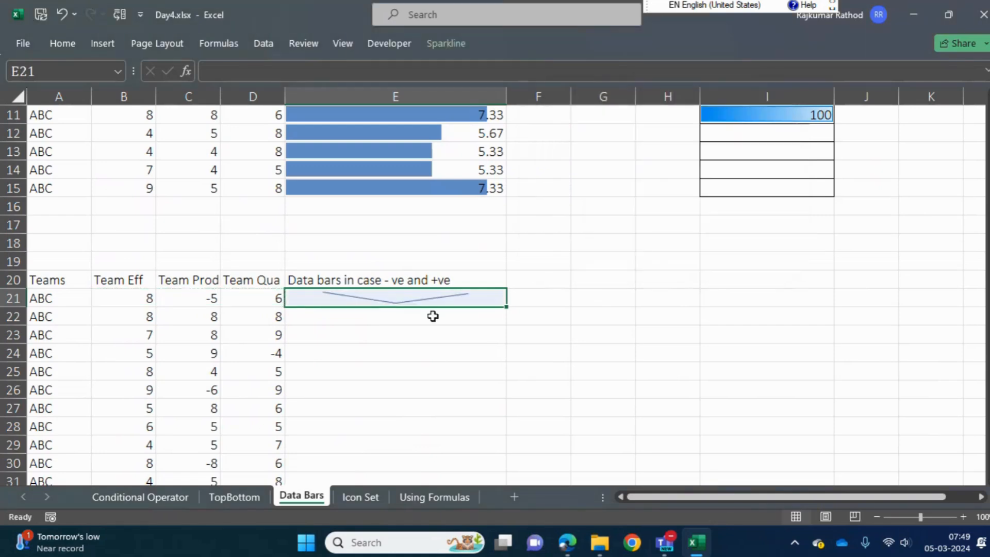
{"action": "left_click_drag", "start_coordinate": [17, 306], "coordinate": [17, 344]}
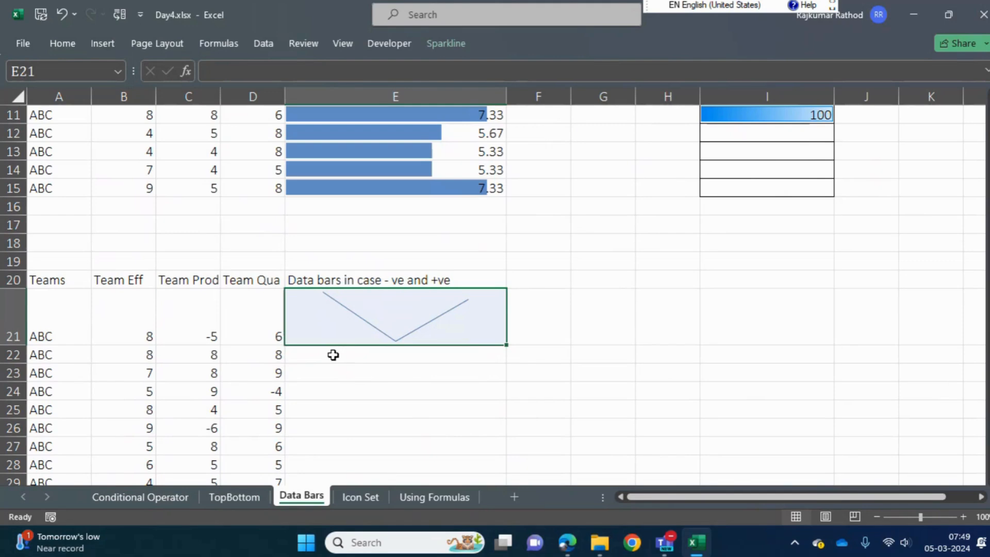
Fill the line sparkline from E21 down through E34 for every team row
{"action": "key", "text": "shift+Down"}
{"action": "key", "text": "shift+Down"}
{"action": "key", "text": "shift+Down"}
{"action": "key", "text": "shift+Down"}
{"action": "key", "text": "shift+Down"}
{"action": "key", "text": "shift+Down"}
{"action": "key", "text": "shift+Down"}
{"action": "key", "text": "shift+Down"}
{"action": "key", "text": "shift+Down"}
{"action": "key", "text": "shift+Down"}
{"action": "key", "text": "shift+Down"}
{"action": "key", "text": "shift+Down"}
{"action": "key", "text": "shift+Down"}
{"action": "key", "text": "shift+Down"}
{"action": "key", "text": "shift+Down"}
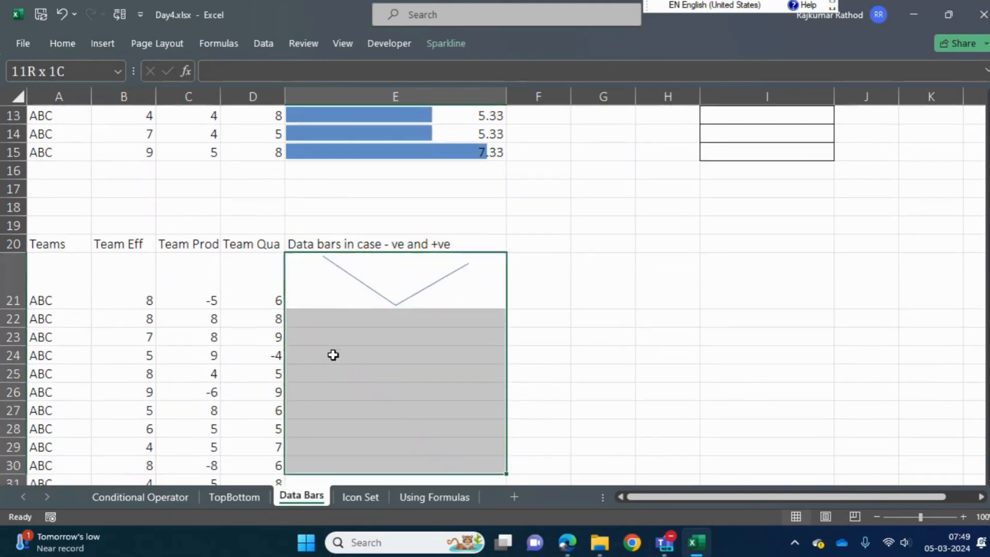
{"action": "key", "text": "shift+Up"}
{"action": "key", "text": "shift+Up"}
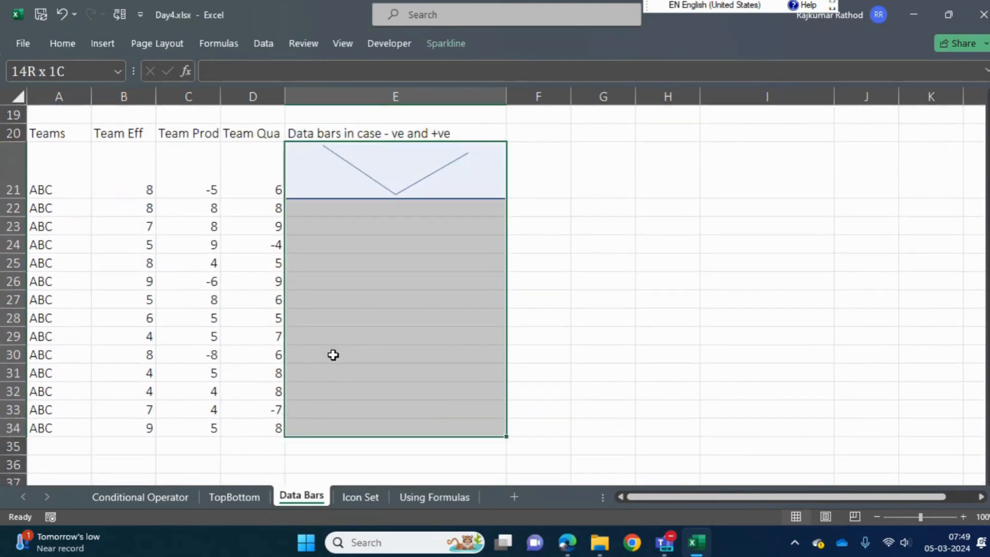
{"action": "key", "text": "ctrl+d"}
{"action": "key", "text": "Down"}
{"action": "key", "text": "Down"}
{"action": "key", "text": "Down"}
{"action": "key", "text": "Down"}
{"action": "key", "text": "Down"}
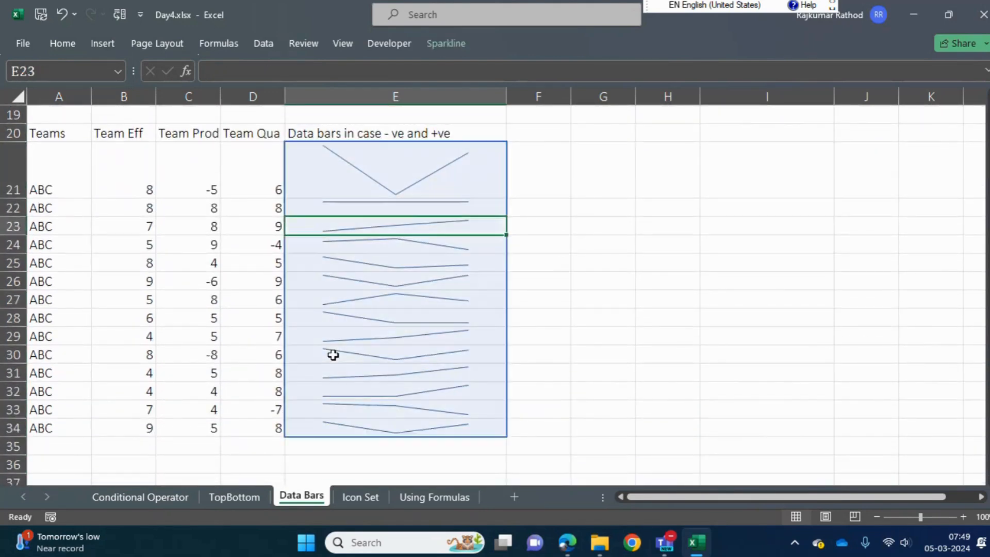